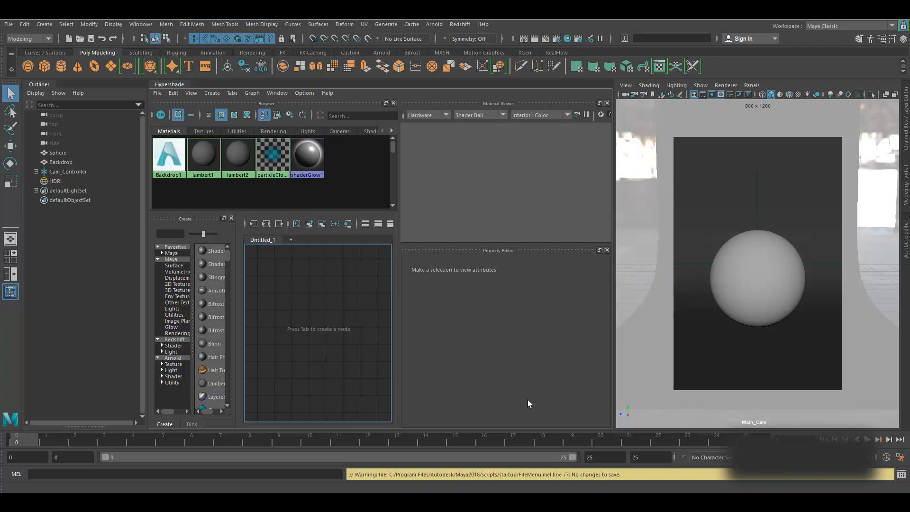
# - Inspect the Sphere, Backdrop, camera controller and HDRI sky dome light settings
pyautogui.click(67, 153)
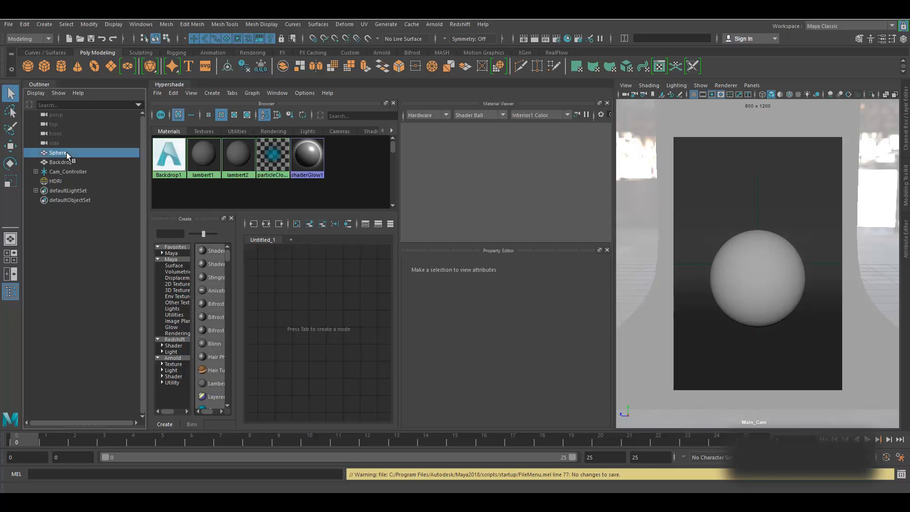
pyautogui.click(68, 161)
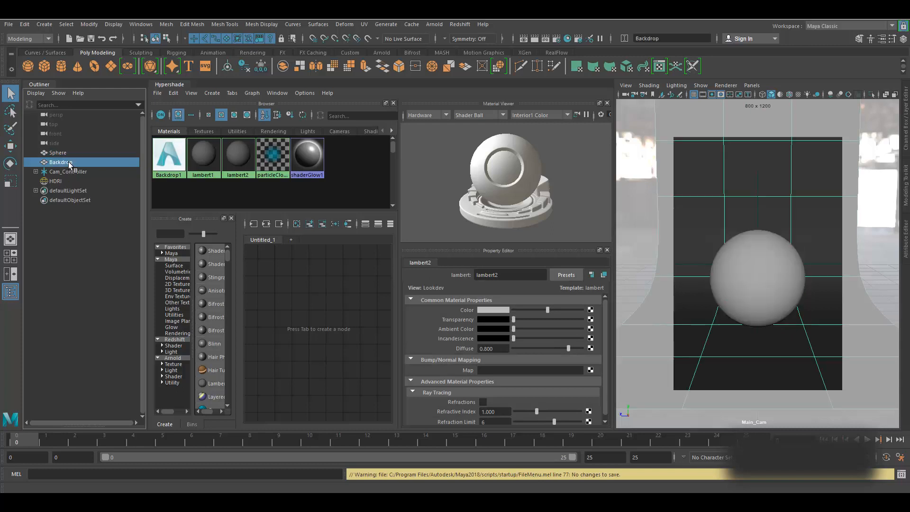
pyautogui.click(36, 172)
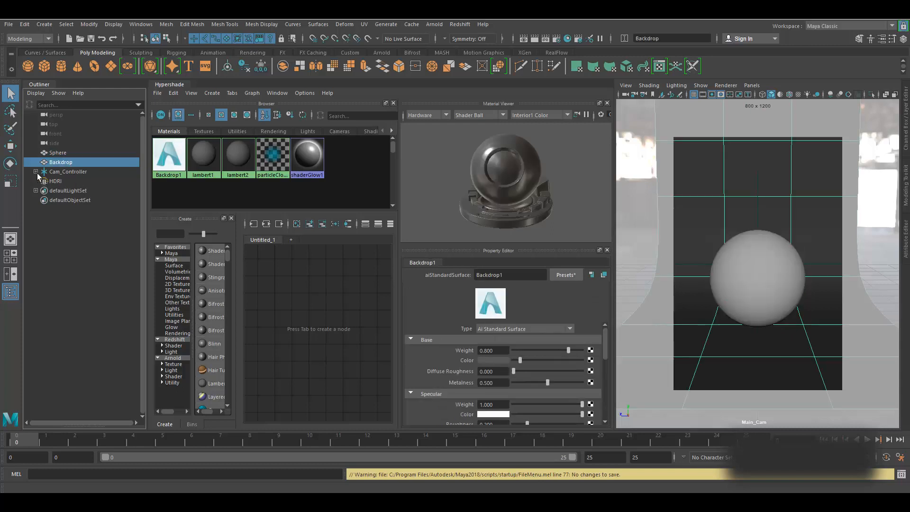
pyautogui.click(75, 173)
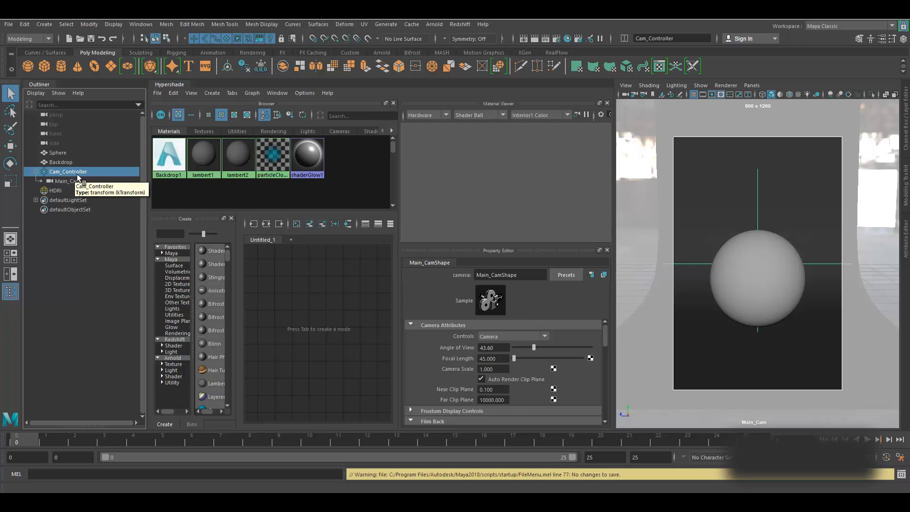
pyautogui.click(63, 192)
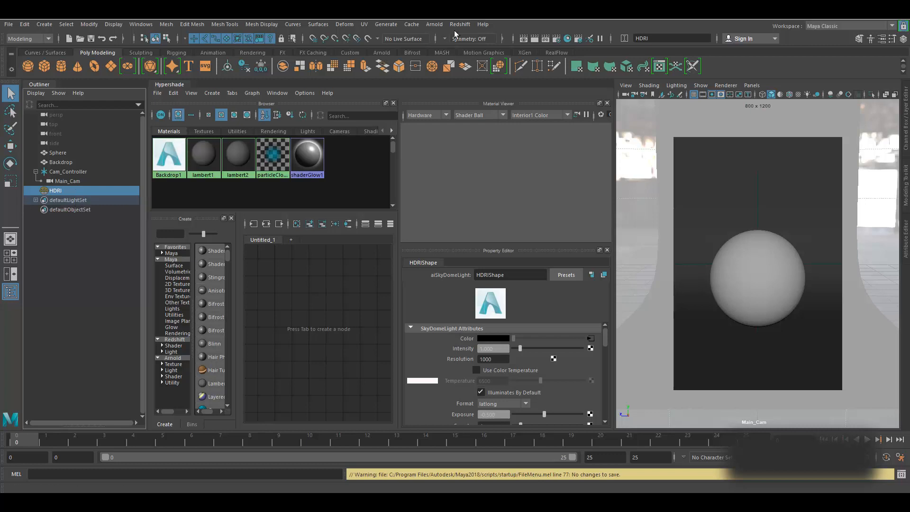
pyautogui.click(434, 24)
pyautogui.click(467, 51)
# - Open the Arnold RenderView and run a brief full-resolution render of the sphere
pyautogui.click(435, 25)
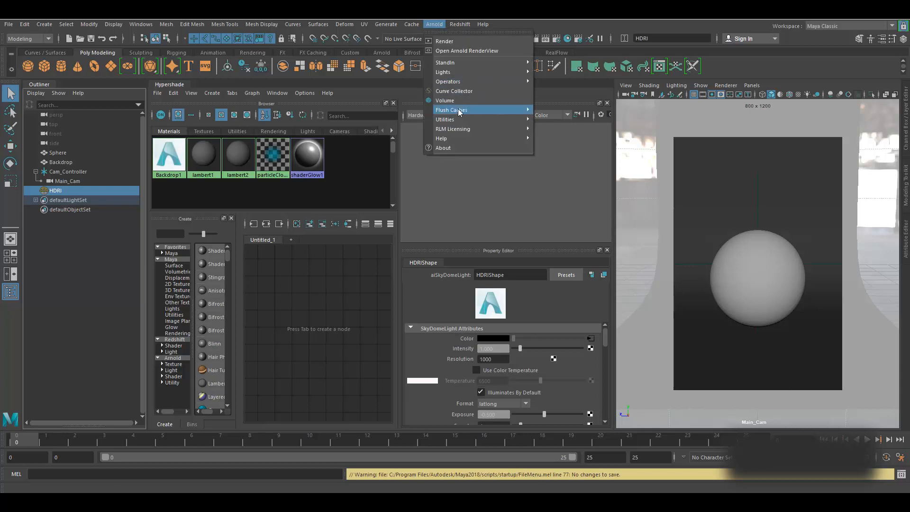
pyautogui.click(464, 50)
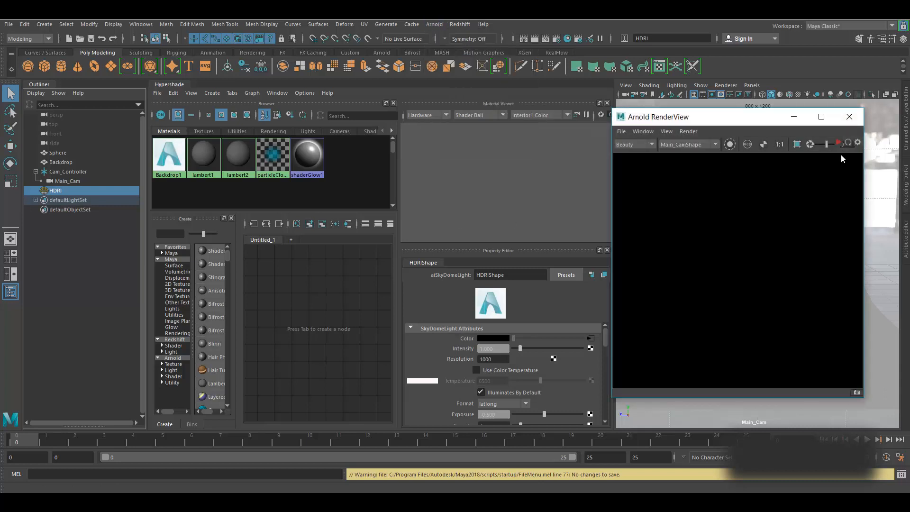
pyautogui.click(836, 143)
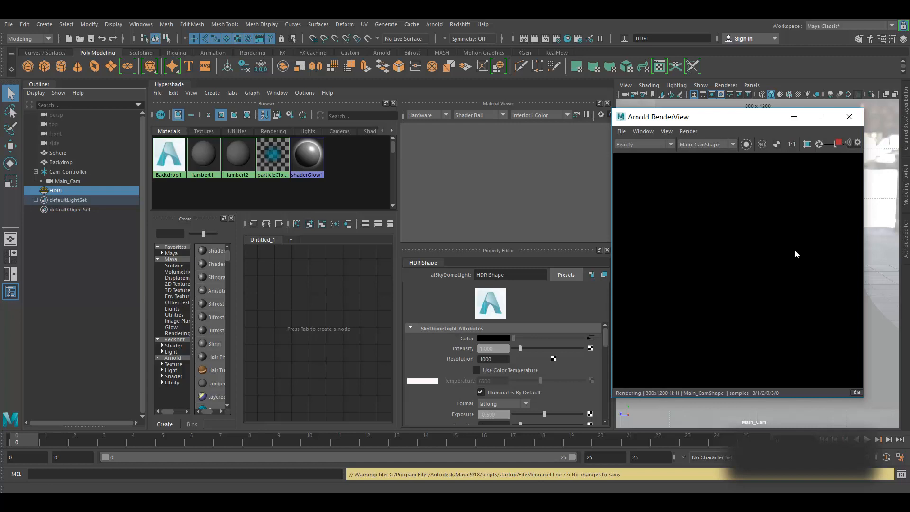
pyautogui.click(841, 143)
# - Set Test Resolution to 50% and re-render the sphere, then stop the render
pyautogui.click(666, 132)
pyautogui.moveTo(682, 223)
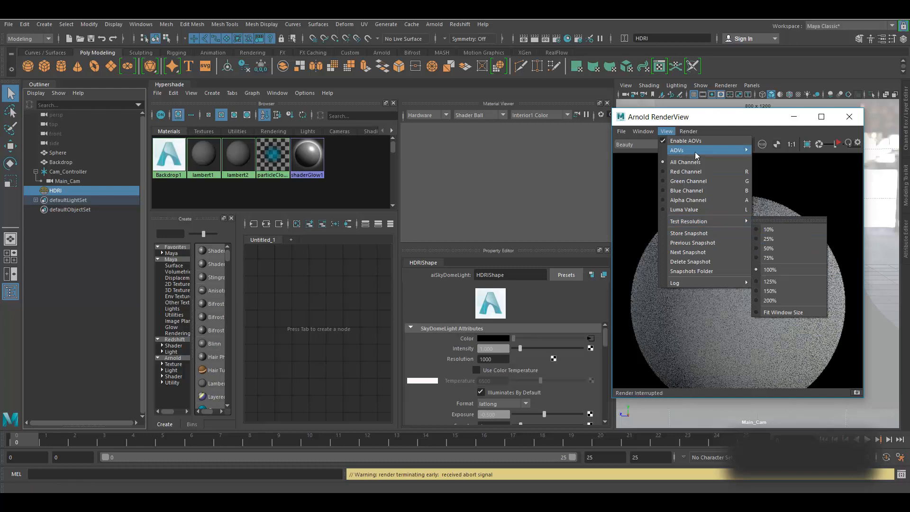
pyautogui.click(775, 247)
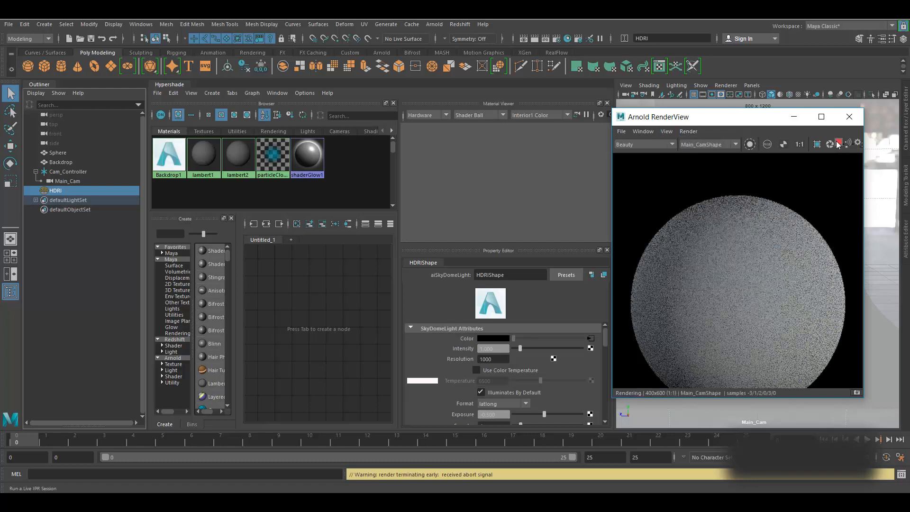
pyautogui.click(839, 143)
pyautogui.click(840, 142)
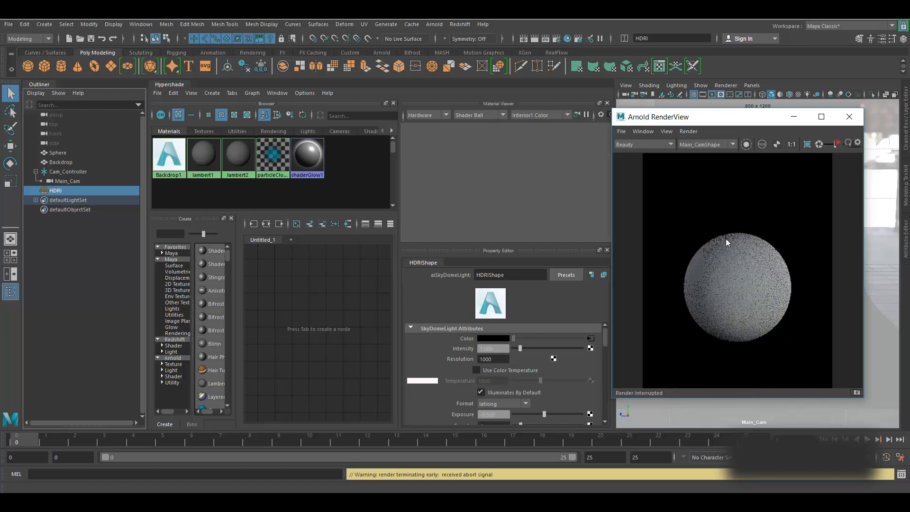
pyautogui.click(299, 280)
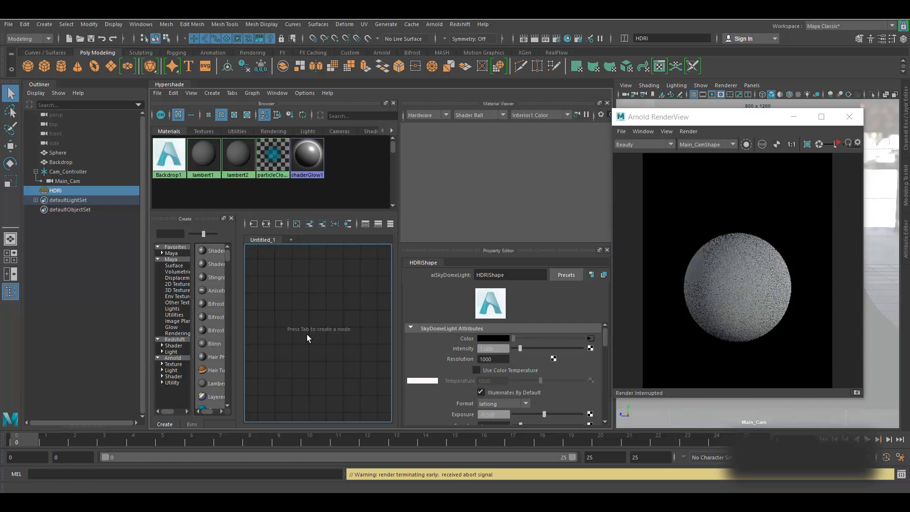
# - Create an aiStandardSurface material and rename it Lava_SHDR
pyautogui.press('Tab')
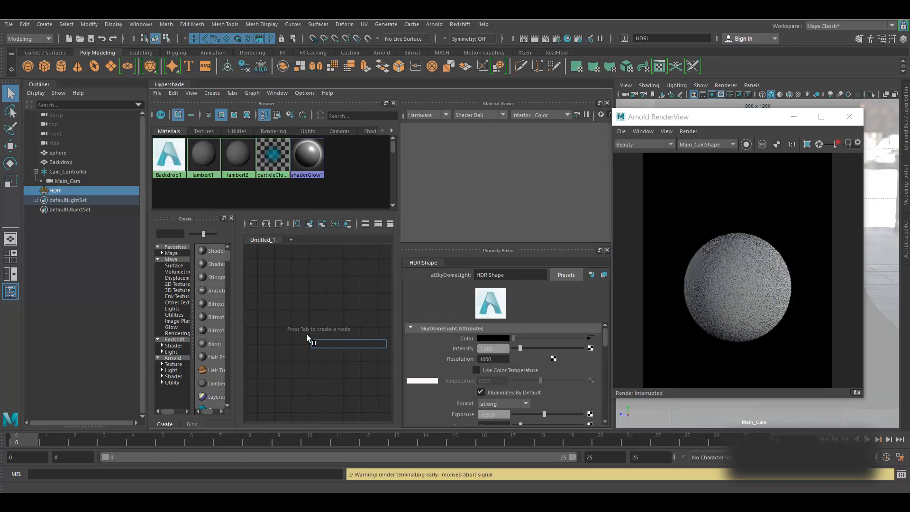
pyautogui.write('aista')
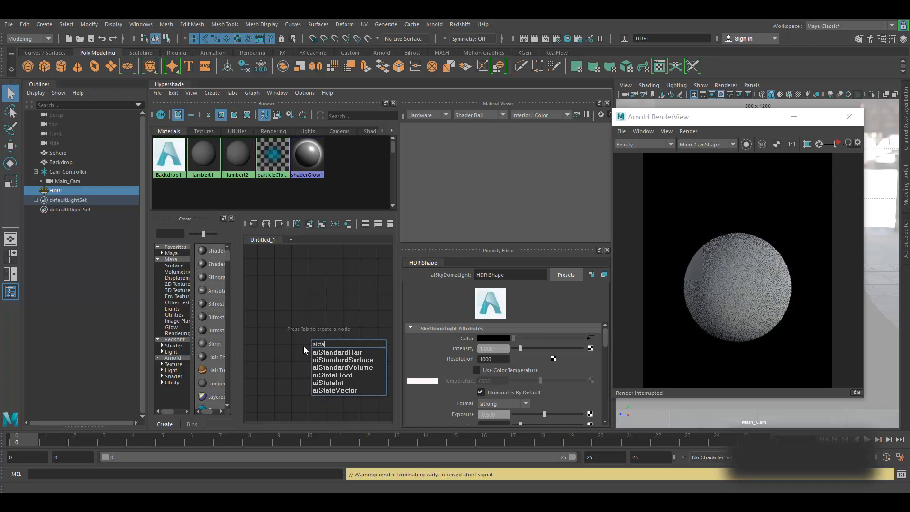
pyautogui.click(361, 361)
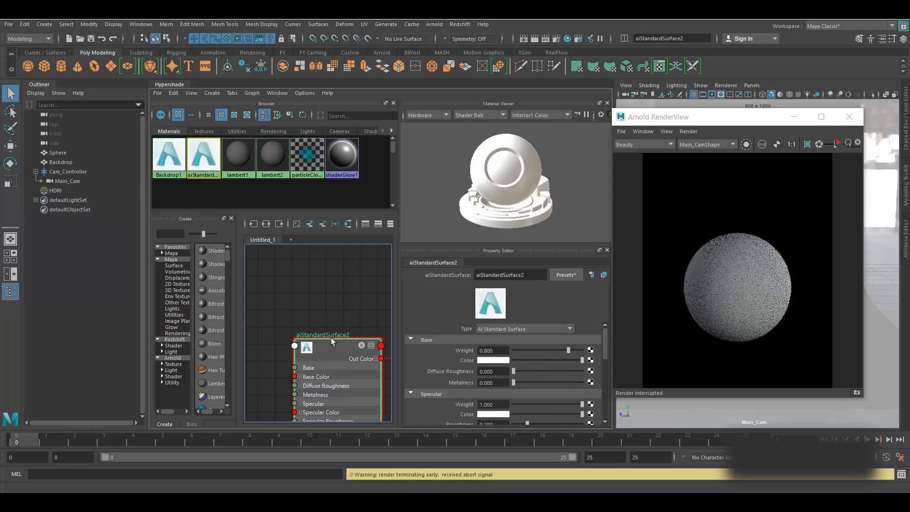
pyautogui.doubleClick(328, 314)
pyautogui.write('Lava_SHDR')
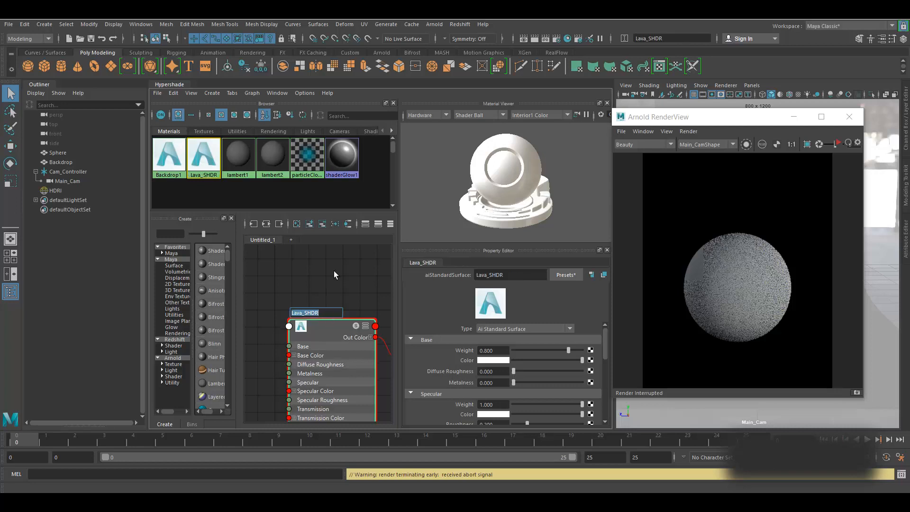
pyautogui.click(333, 271)
# - Assign Lava_SHDR to the selected sphere and re-render it
pyautogui.click(721, 264)
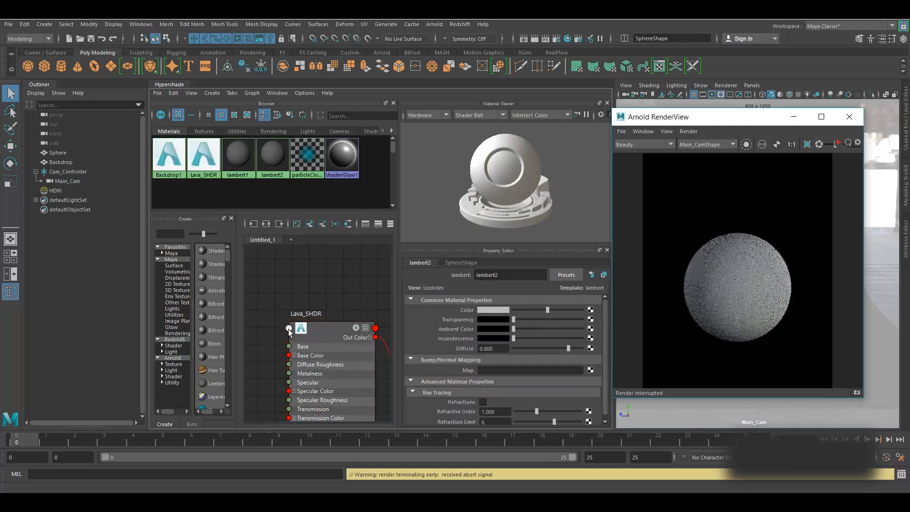
pyautogui.moveTo(322, 327); pyautogui.dragTo(323, 267, button='right')
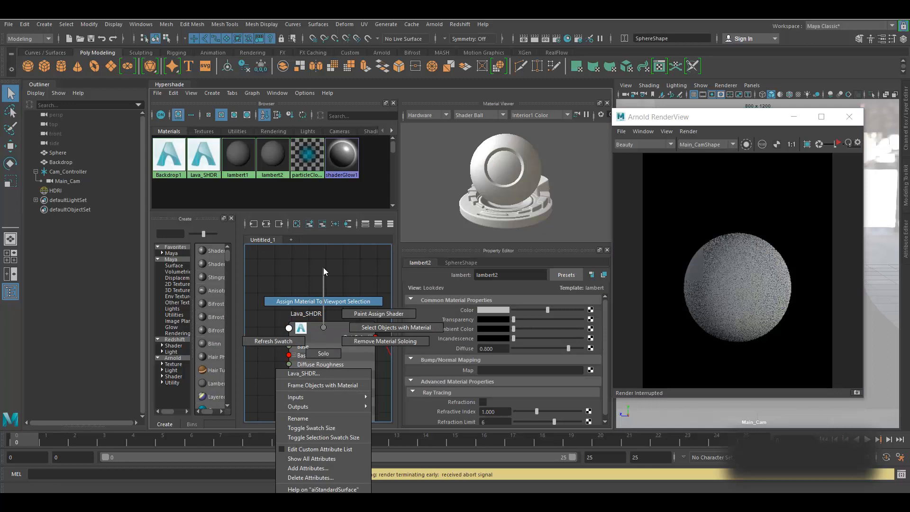
pyautogui.moveTo(324, 267); pyautogui.dragTo(324, 267, button='right')
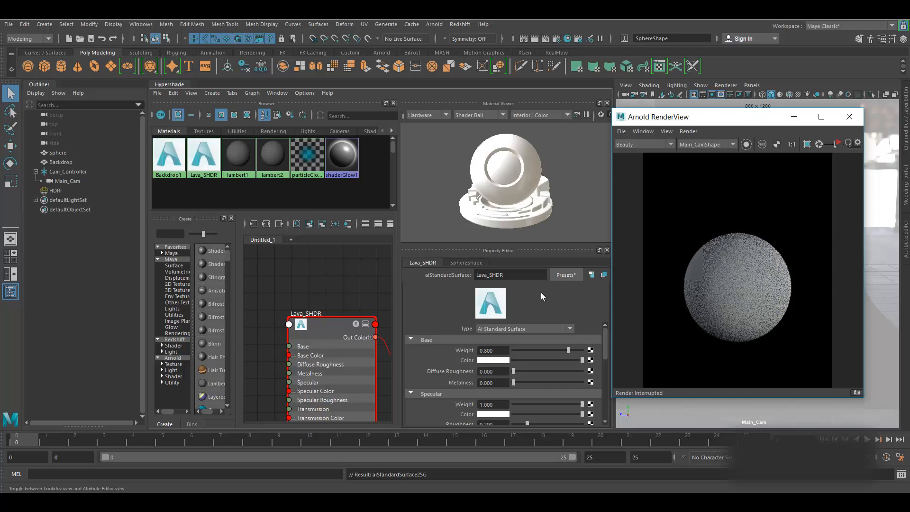
pyautogui.click(324, 326)
pyautogui.moveTo(324, 324); pyautogui.dragTo(316, 290)
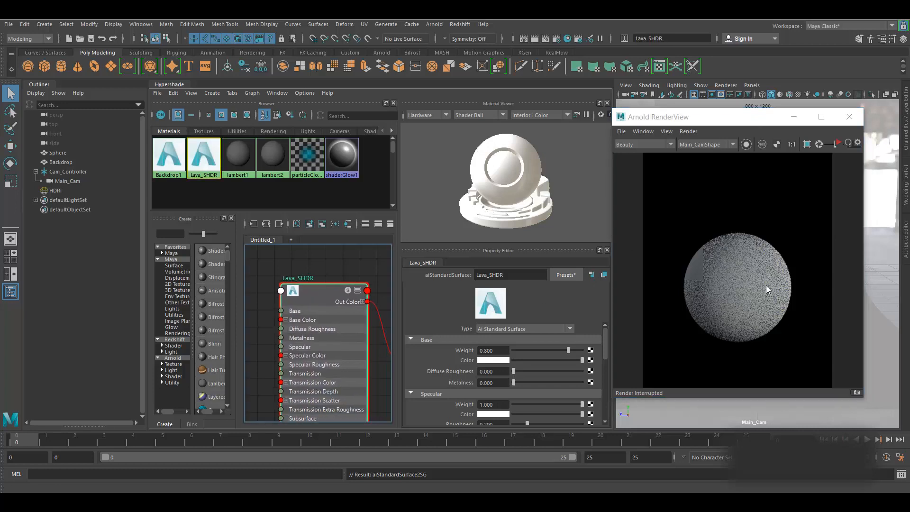
pyautogui.click(838, 142)
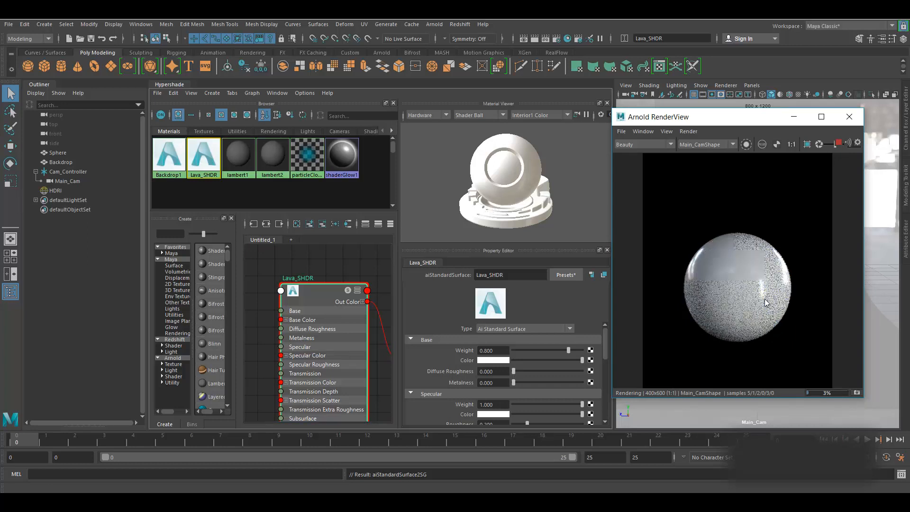
pyautogui.click(839, 144)
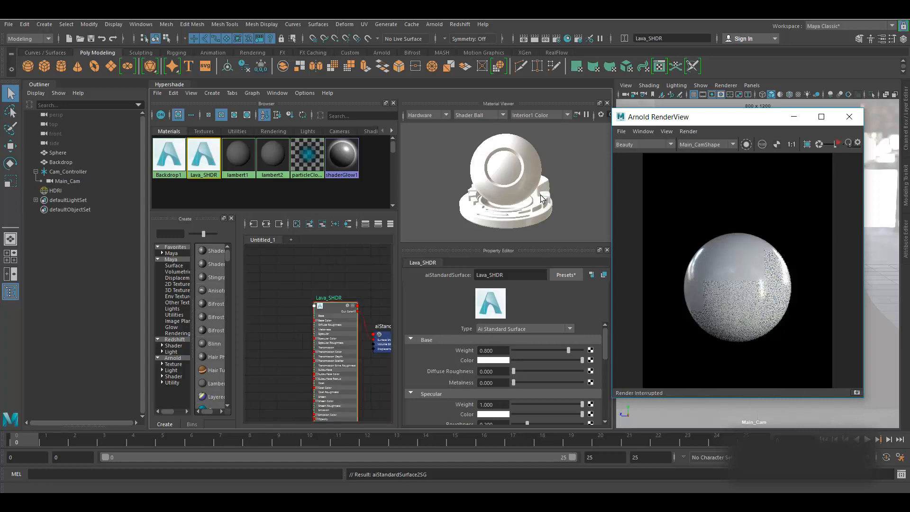
# - Minimize the RenderView, widen the Hypershade, collapse the Outliner and reposition Lava_SHDR in the graph
pyautogui.click(793, 117)
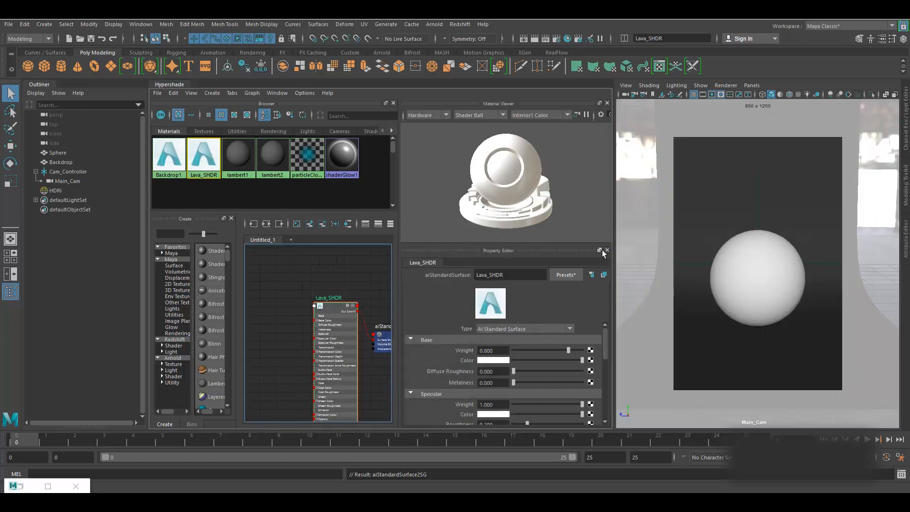
pyautogui.moveTo(617, 250); pyautogui.dragTo(653, 249)
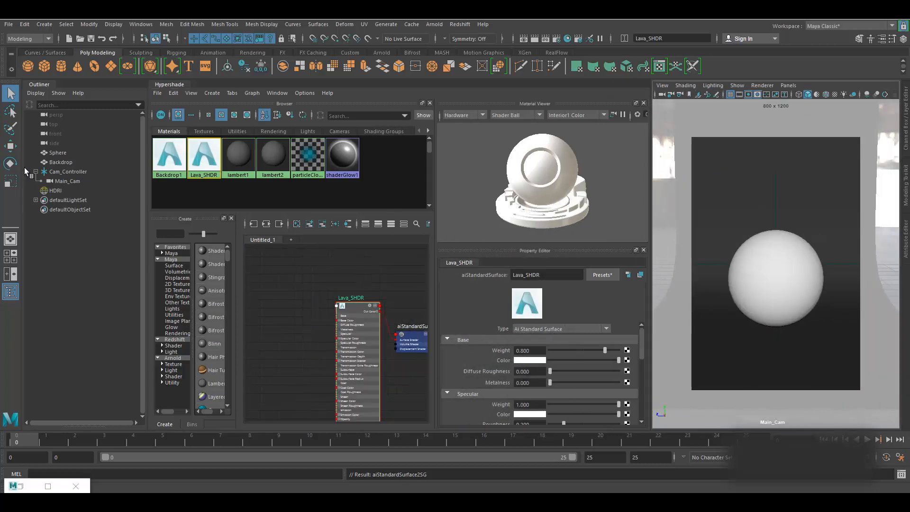
pyautogui.click(42, 85)
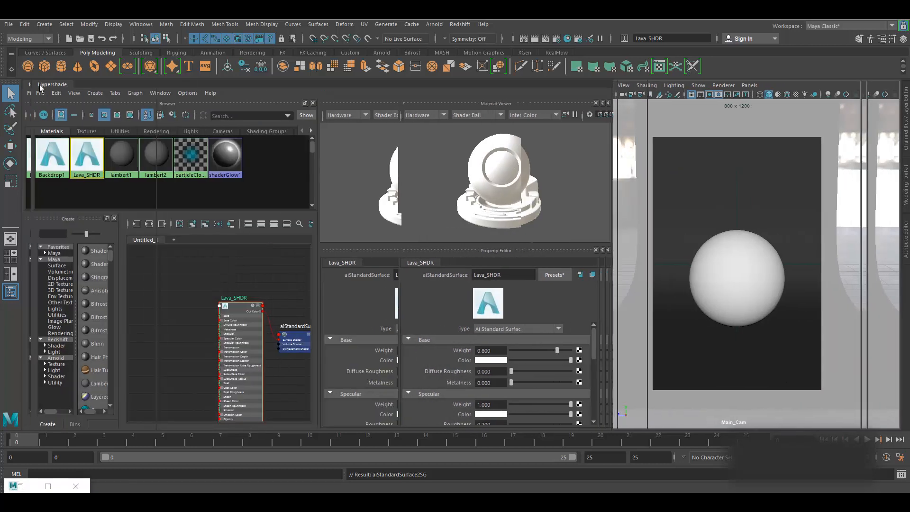
pyautogui.scroll(5, 258, 340)
pyautogui.keyDown('alt'); pyautogui.moveTo(260, 344); pyautogui.dragTo(252, 352, button='middle'); pyautogui.keyUp('alt')
pyautogui.scroll(-3, 217, 315)
pyautogui.keyDown('alt'); pyautogui.moveTo(217, 315); pyautogui.dragTo(261, 304, button='middle'); pyautogui.keyUp('alt')
pyautogui.click(192, 362)
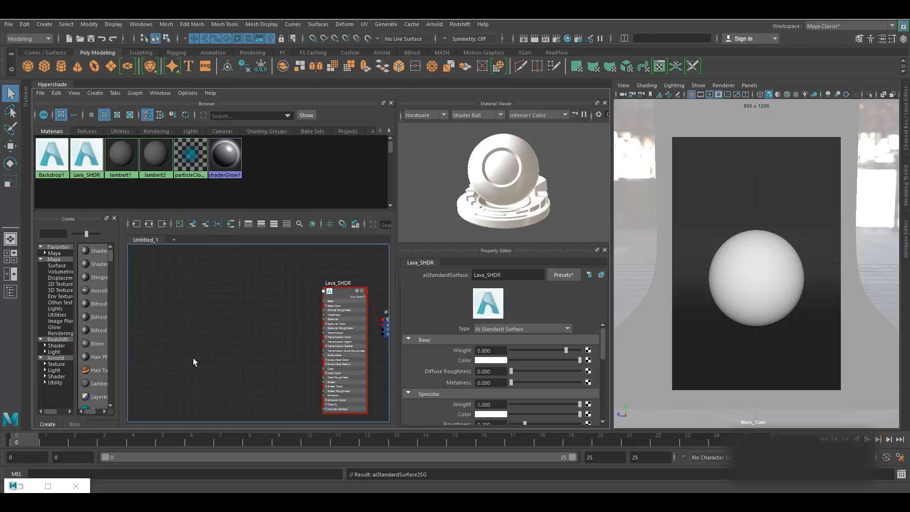
# - Create an aiNoise1 node and place it on the left of the graph
pyautogui.press('Tab')
pyautogui.write('ainoi')
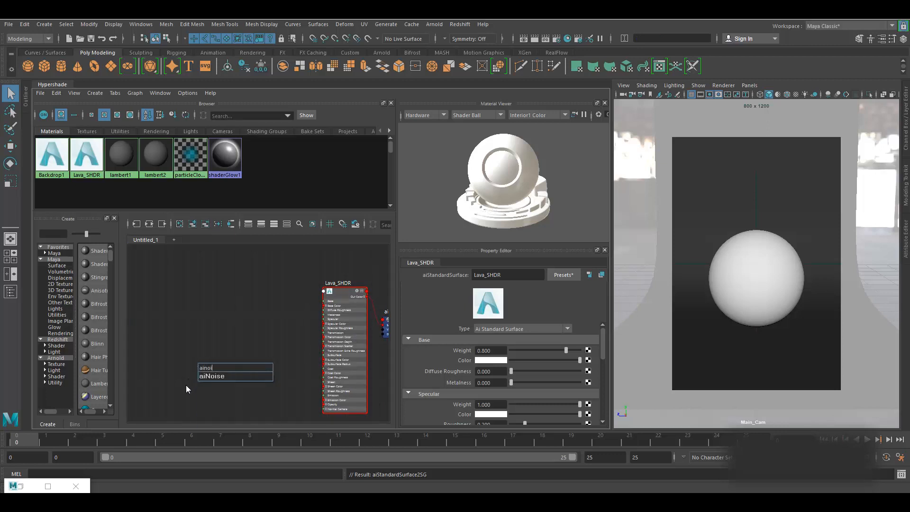
pyautogui.click(225, 377)
pyautogui.moveTo(214, 366); pyautogui.dragTo(170, 367)
pyautogui.click(234, 362)
# - Create an aiRange1 node and arrange it between aiNoise1 and Lava_SHDR
pyautogui.press('Tab')
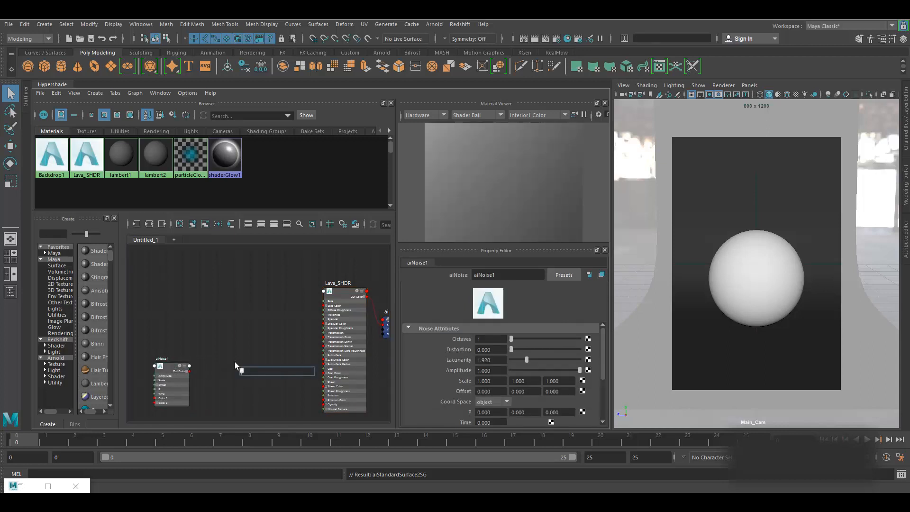
pyautogui.write('airan')
pyautogui.click(255, 388)
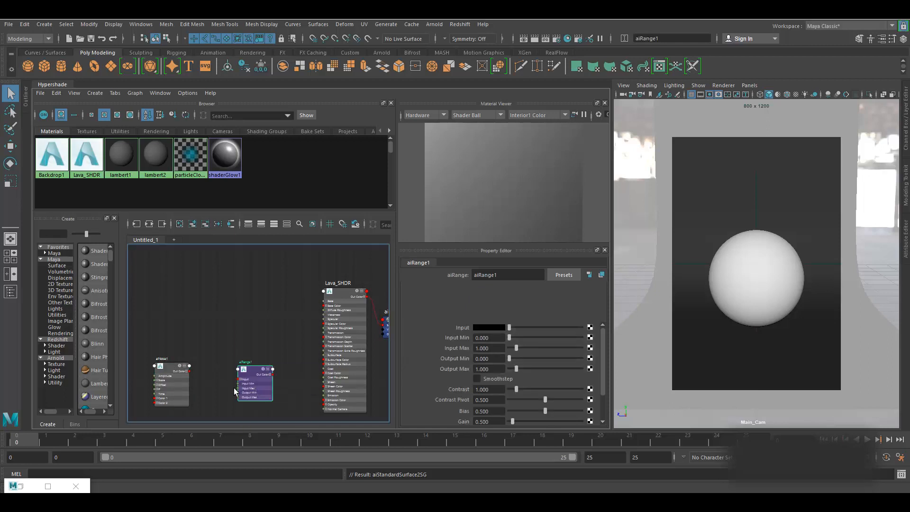
pyautogui.moveTo(252, 373); pyautogui.dragTo(240, 371)
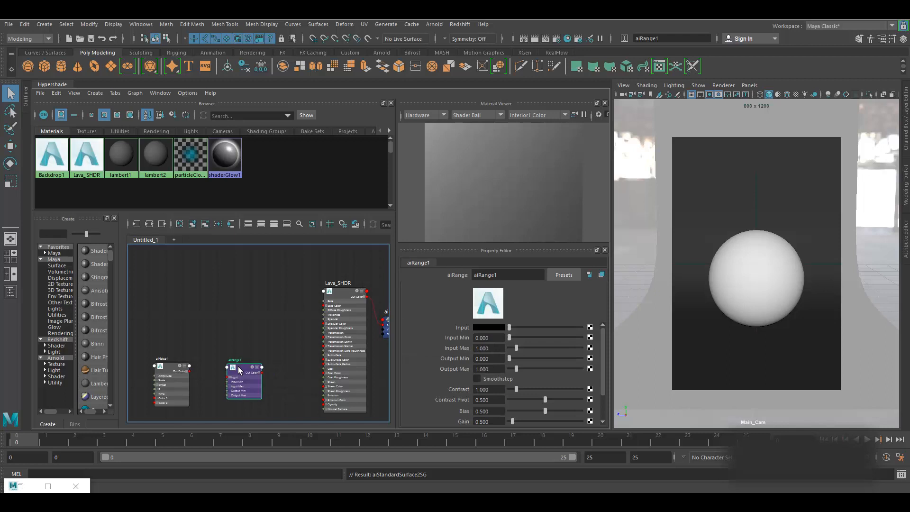
pyautogui.moveTo(239, 371); pyautogui.dragTo(225, 363)
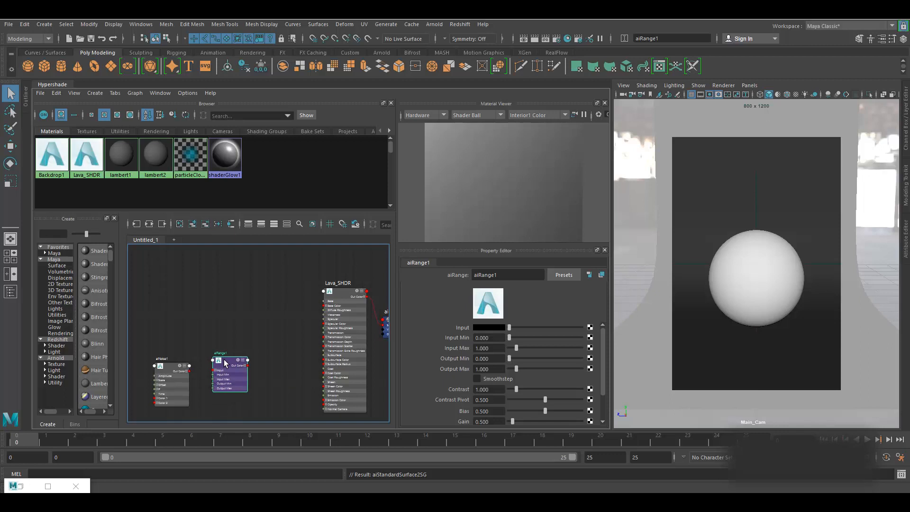
pyautogui.moveTo(339, 294); pyautogui.dragTo(322, 293)
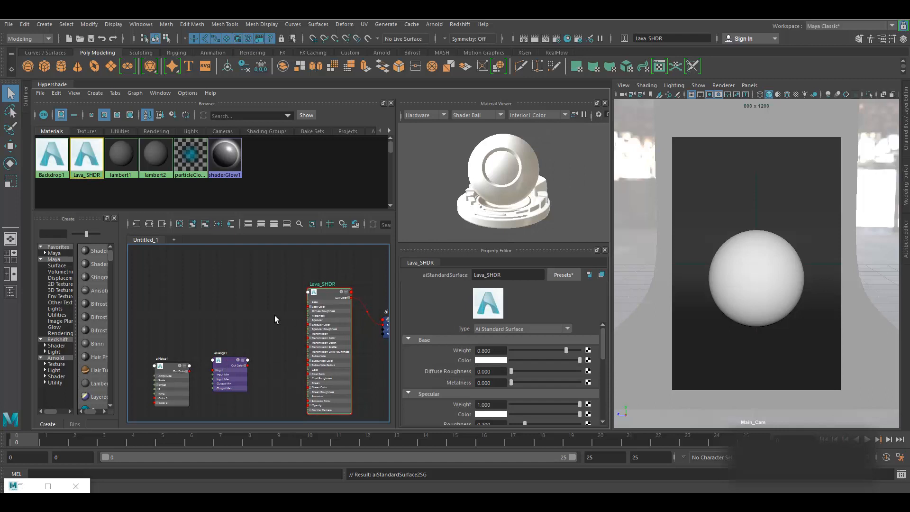
# - Create an aiColorCorrect1 node and place it beside Lava_SHDR
pyautogui.click(269, 355)
pyautogui.press('Tab')
pyautogui.write('aicolo')
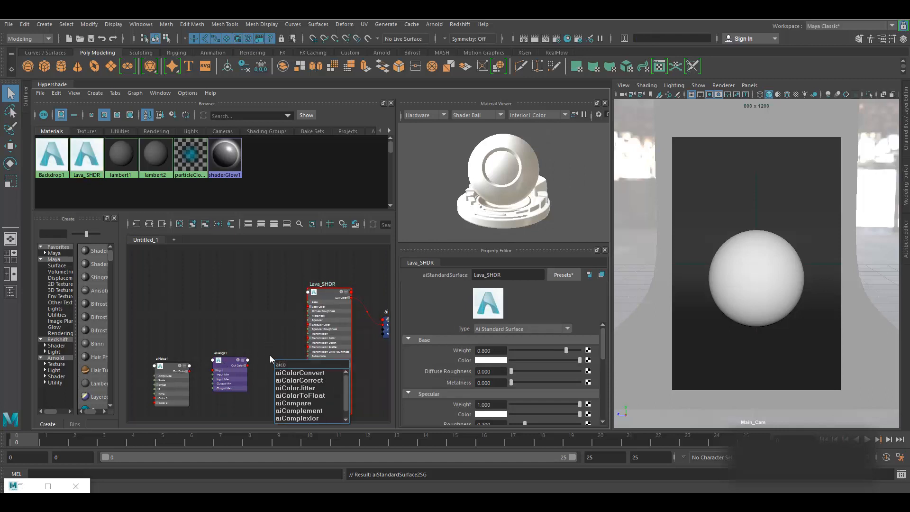
pyautogui.click(316, 382)
pyautogui.moveTo(285, 366); pyautogui.dragTo(271, 309)
# - Connect aiNoise1 Out Color to aiRange1 Input, and aiRange1 Out Color to aiColorCorrect1 Input
pyautogui.click(226, 362)
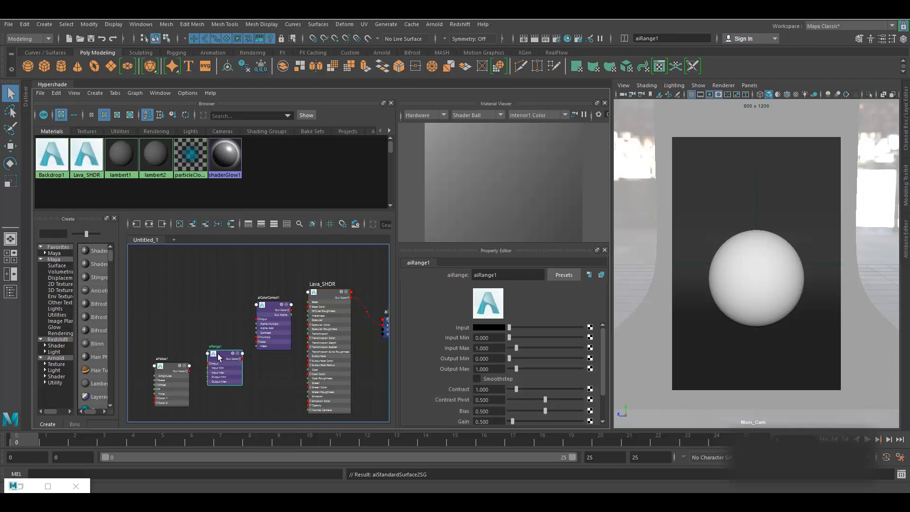
pyautogui.scroll(2, 219, 353)
pyautogui.keyDown('alt'); pyautogui.moveTo(266, 373); pyautogui.dragTo(315, 336, button='middle'); pyautogui.keyUp('alt')
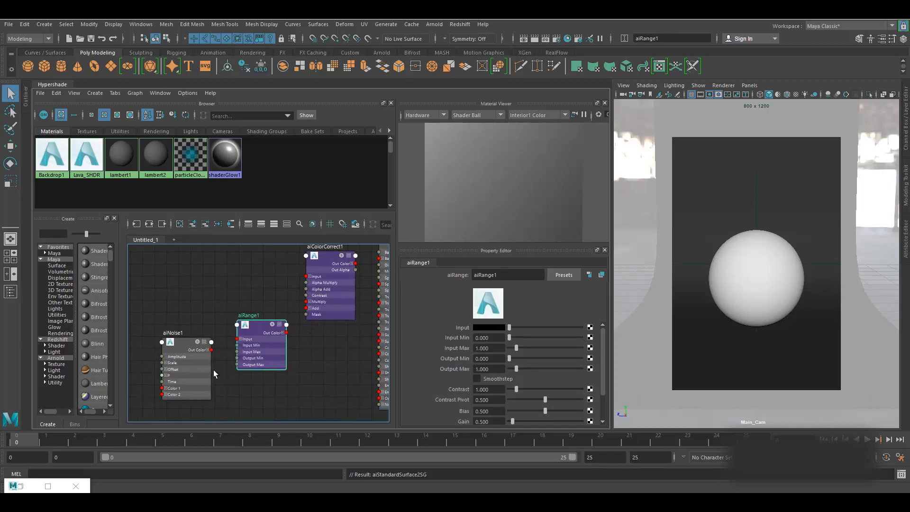
pyautogui.moveTo(212, 350); pyautogui.dragTo(256, 326)
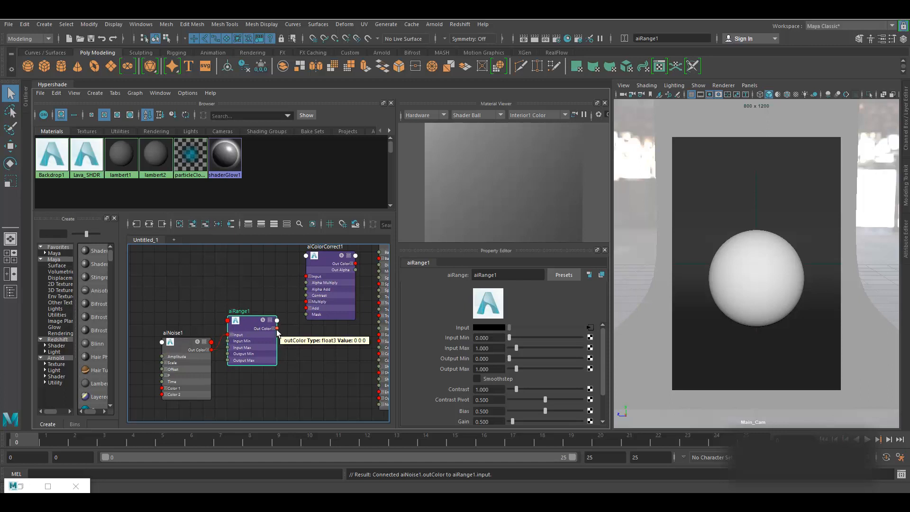
pyautogui.moveTo(277, 328); pyautogui.dragTo(307, 277)
pyautogui.click(326, 257)
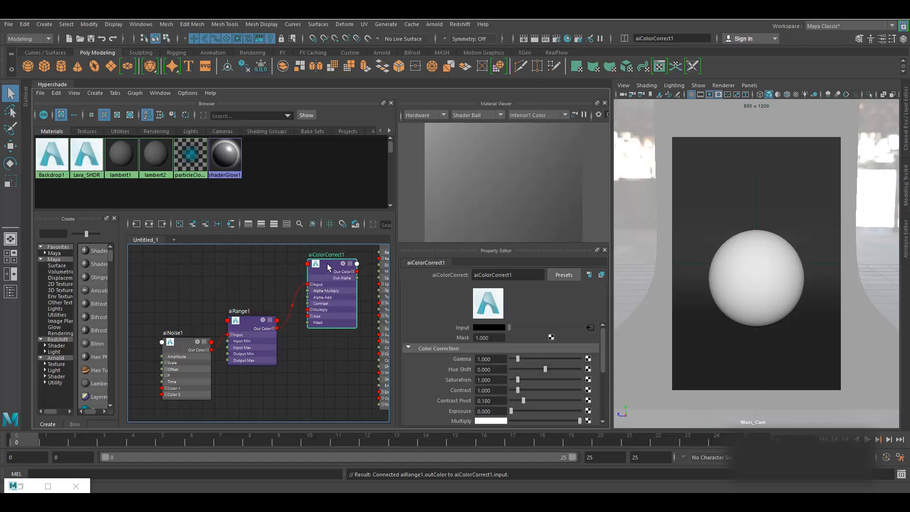
pyautogui.keyDown('alt'); pyautogui.moveTo(349, 377); pyautogui.dragTo(284, 382, button='middle'); pyautogui.keyUp('alt')
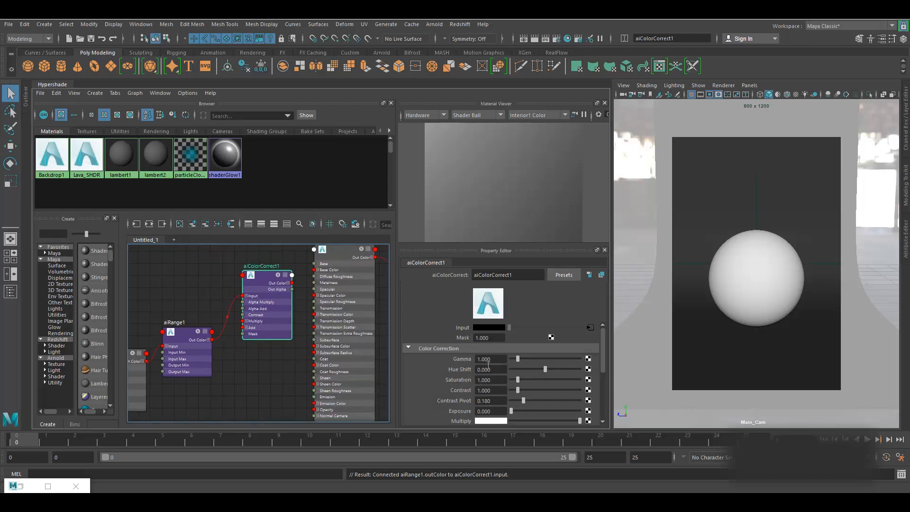
# - Plug aiColorCorrect1 into Lava_SHDR's Emission Color
pyautogui.click(335, 253)
pyautogui.scroll(-10, 452, 359)
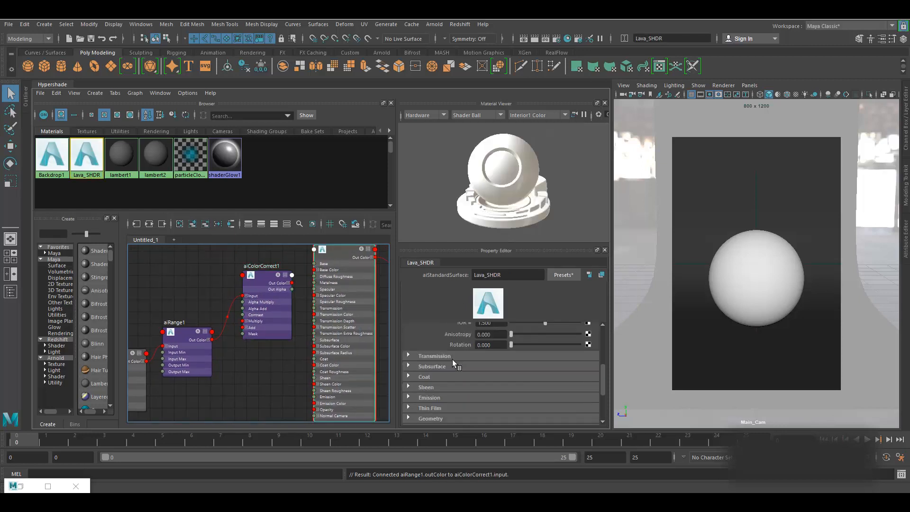
pyautogui.scroll(2, 439, 360)
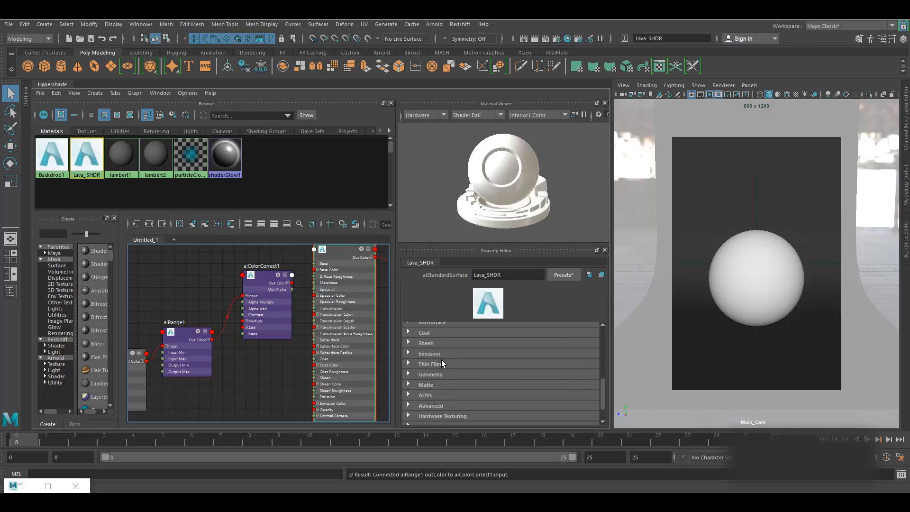
pyautogui.click(436, 353)
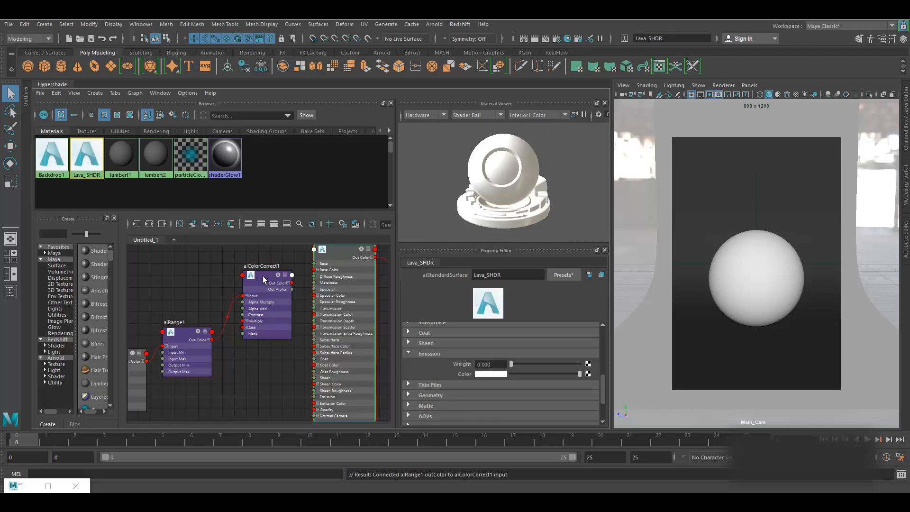
pyautogui.moveTo(261, 280); pyautogui.dragTo(491, 374, button='middle')
# - Set Lava_SHDR's Emission Weight to 1 and Base Weight to 0, then open the Arnold RenderView
pyautogui.click(497, 364)
pyautogui.write('1')
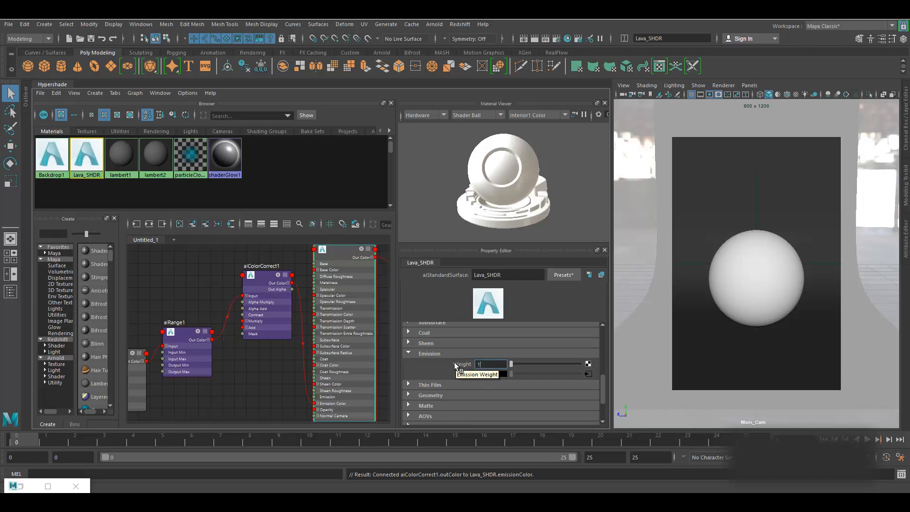
pyautogui.press('Return')
pyautogui.scroll(10, 470, 365)
pyautogui.click(498, 351)
pyautogui.write('0')
pyautogui.press('Return')
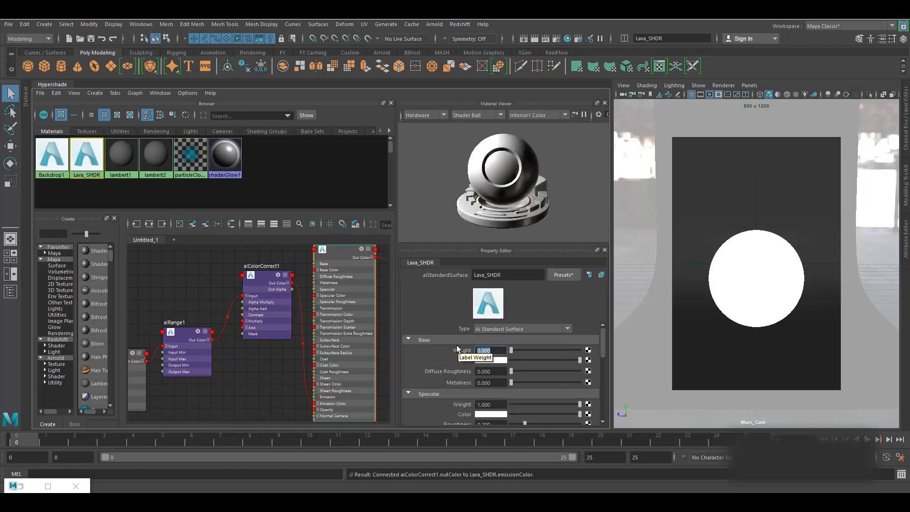
pyautogui.keyDown('alt'); pyautogui.moveTo(260, 392); pyautogui.dragTo(274, 389, button='middle'); pyautogui.keyUp('alt')
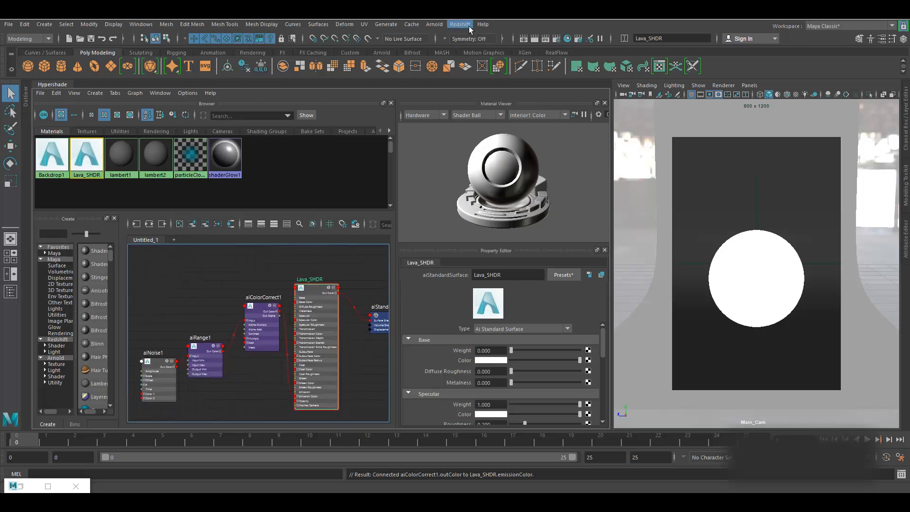
pyautogui.click(436, 25)
pyautogui.click(470, 51)
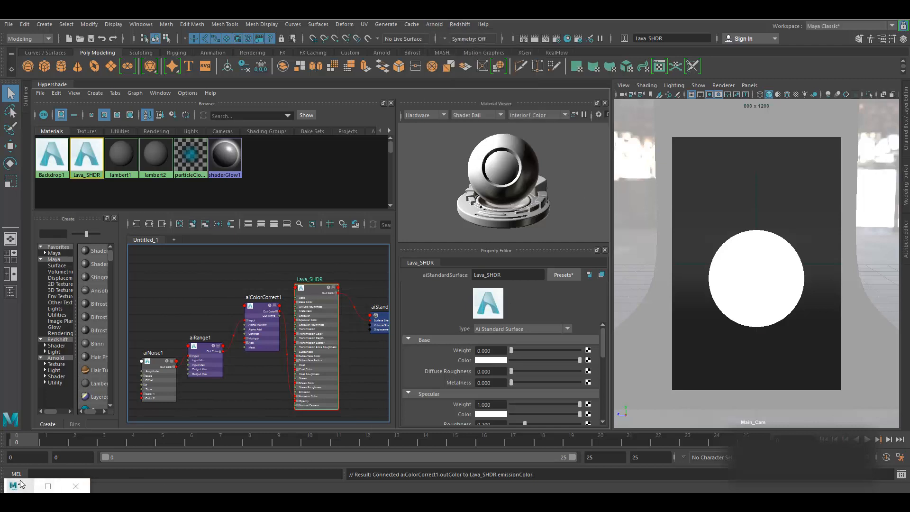
# - Run and stop an IPR render, then enable Isolate Selected and select aiNoise1 to render alone
pyautogui.click(840, 143)
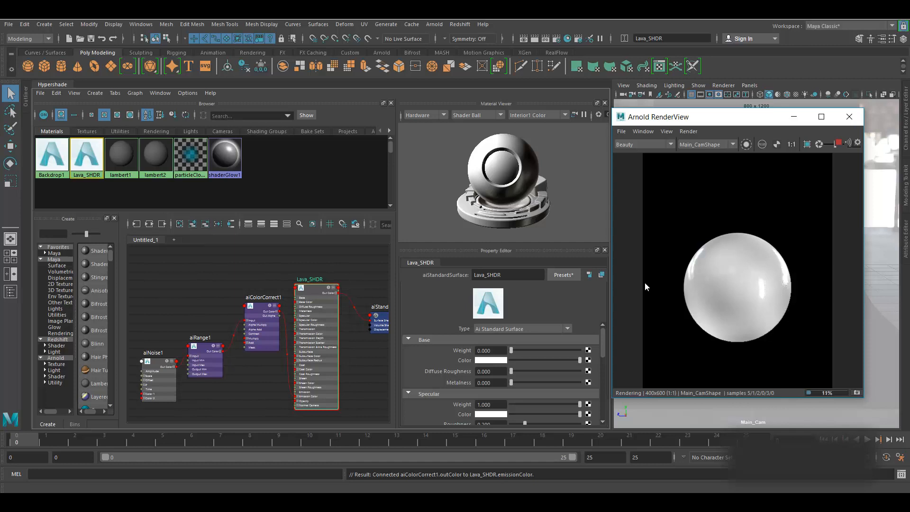
pyautogui.click(838, 142)
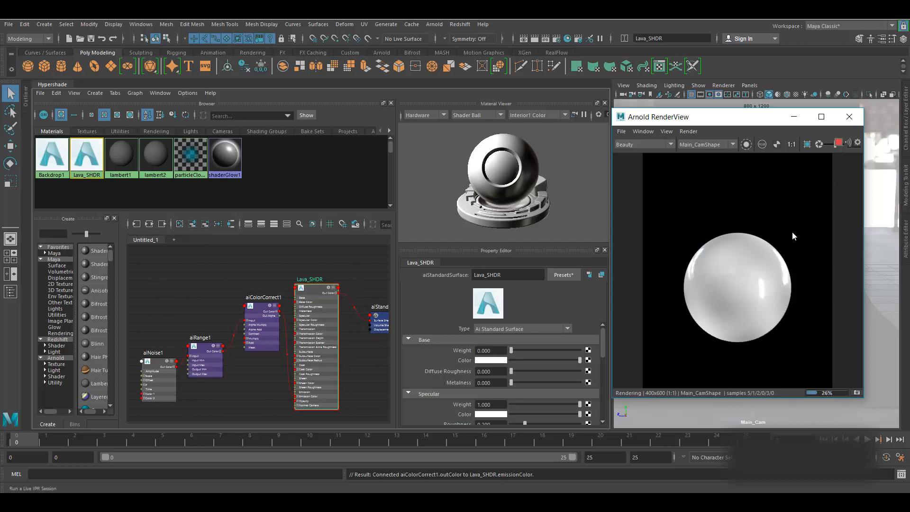
pyautogui.click(747, 145)
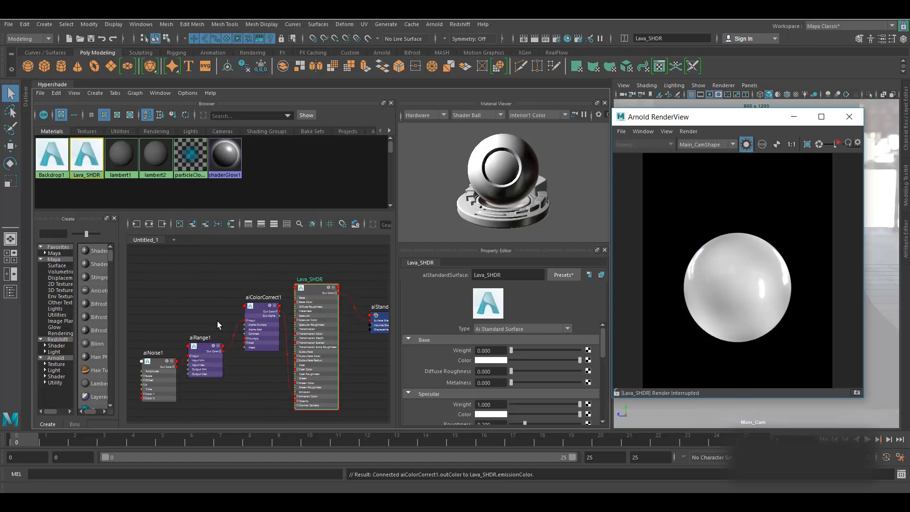
pyautogui.click(158, 364)
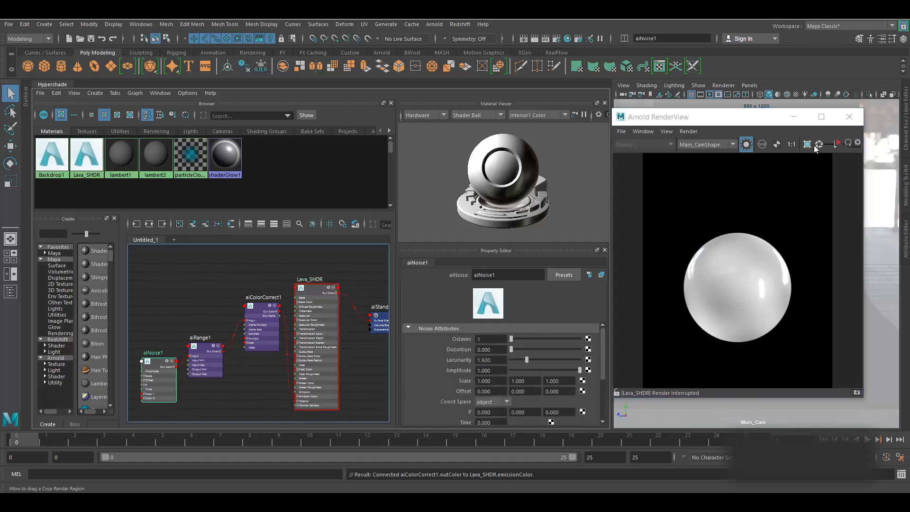
# - Restart the live render and set aiNoise1 Octaves to 8 after trying 1 and 5
pyautogui.click(839, 142)
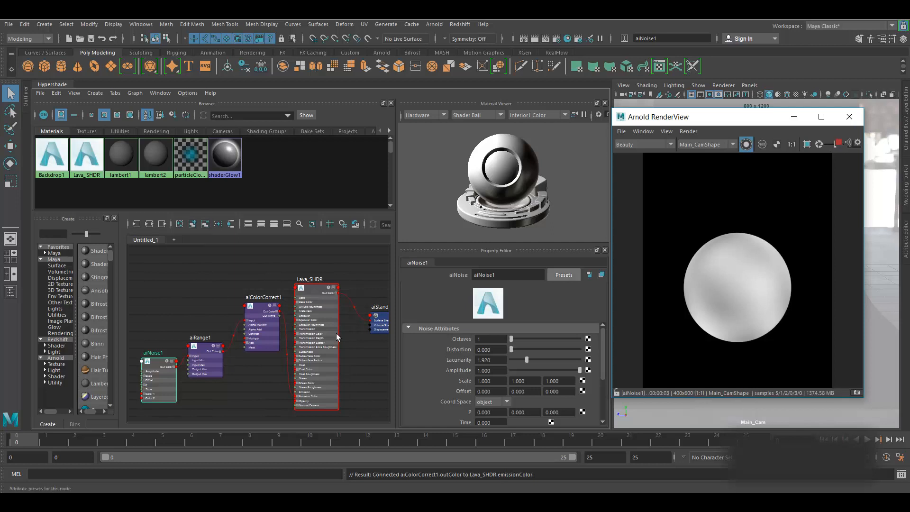
pyautogui.scroll(5, 233, 403)
pyautogui.scroll(3, 226, 320)
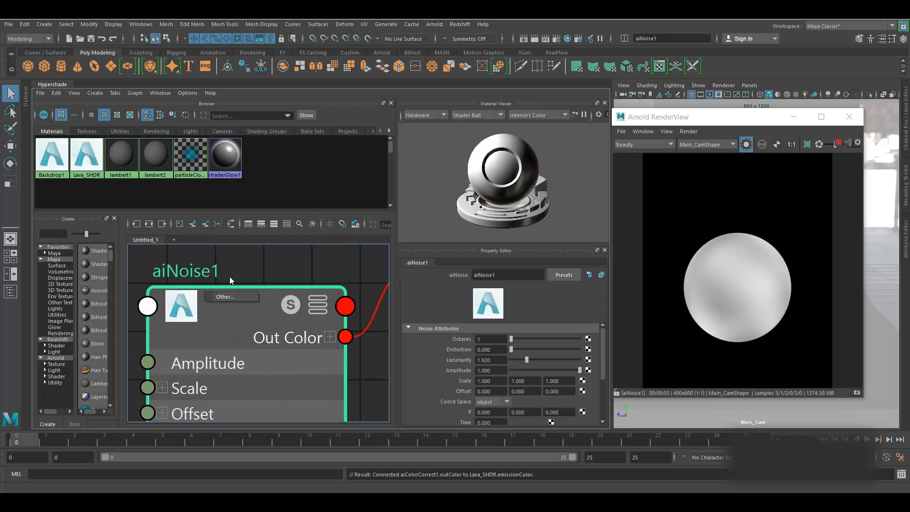
pyautogui.scroll(-5, 229, 274)
pyautogui.moveTo(231, 292); pyautogui.dragTo(192, 319)
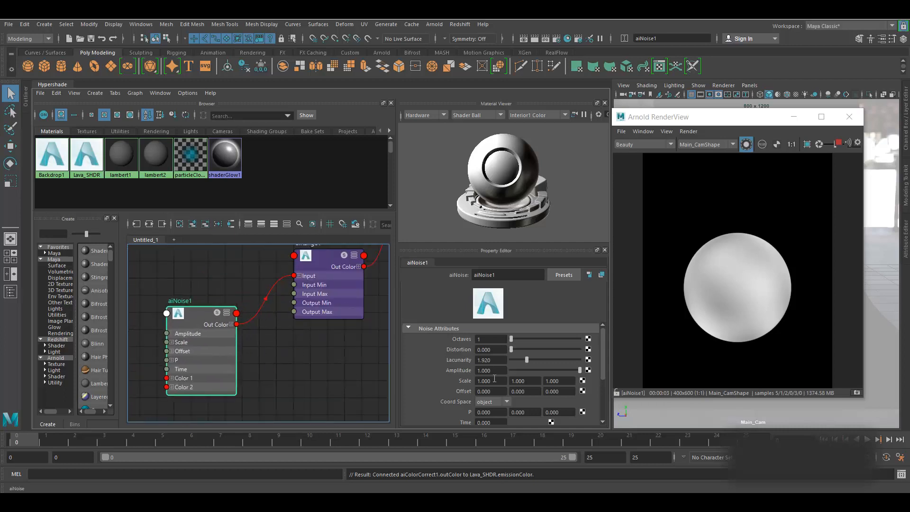
pyautogui.click(500, 339)
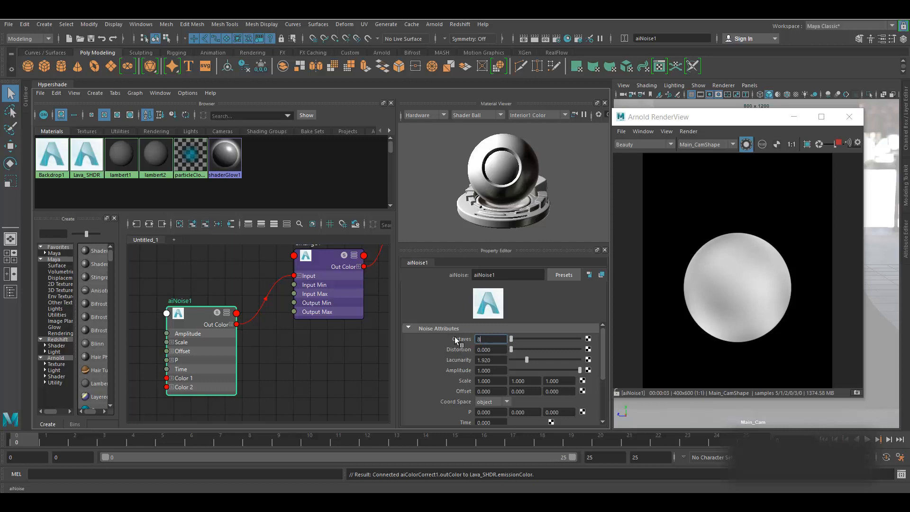
pyautogui.press('Return')
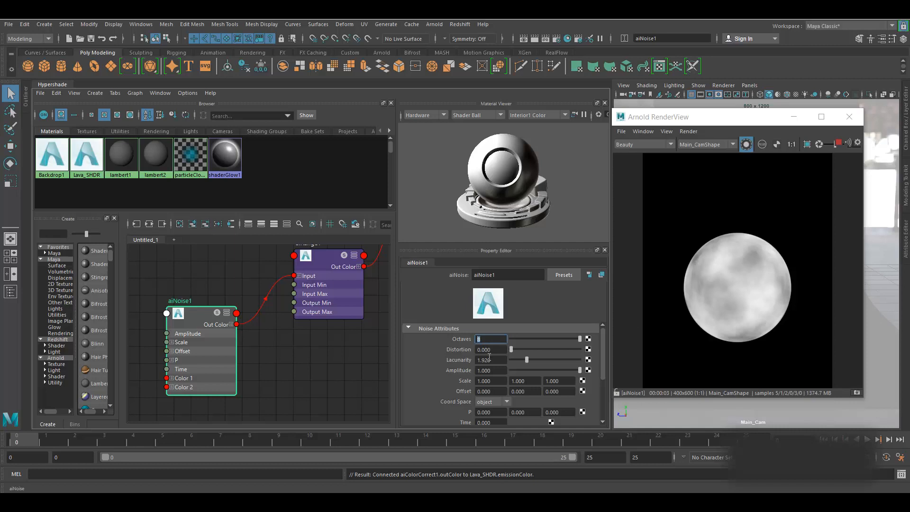
pyautogui.write('1')
pyautogui.press('Return')
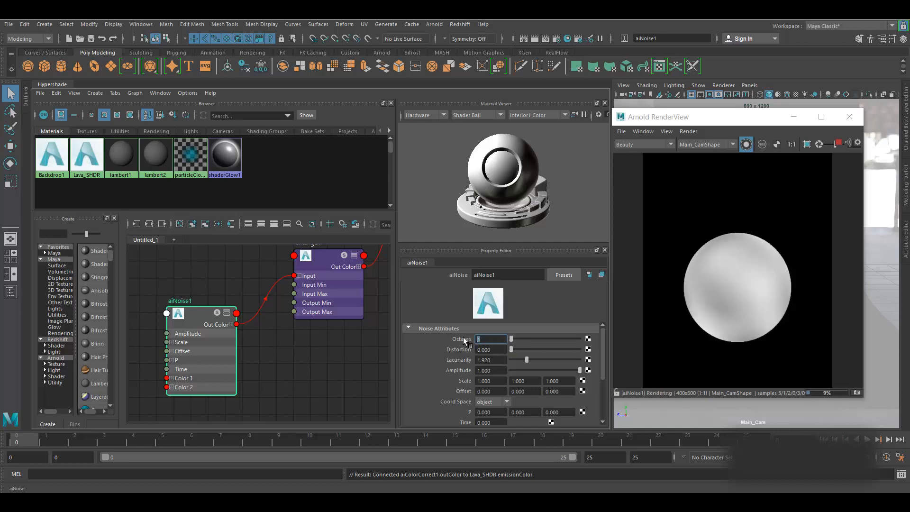
pyautogui.write('5')
pyautogui.press('Return')
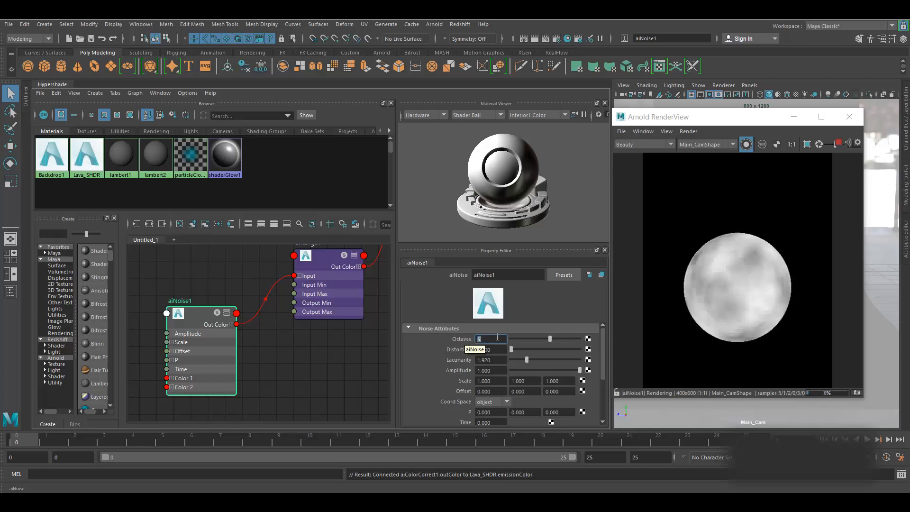
pyautogui.click(481, 340)
pyautogui.press('Return')
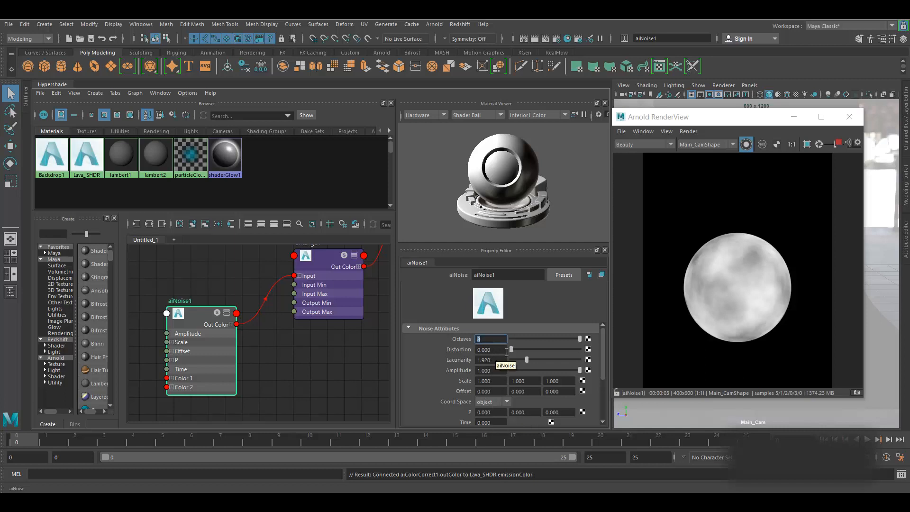
# - Set aiNoise1 Distortion to 4.5
pyautogui.moveTo(511, 349); pyautogui.dragTo(542, 351)
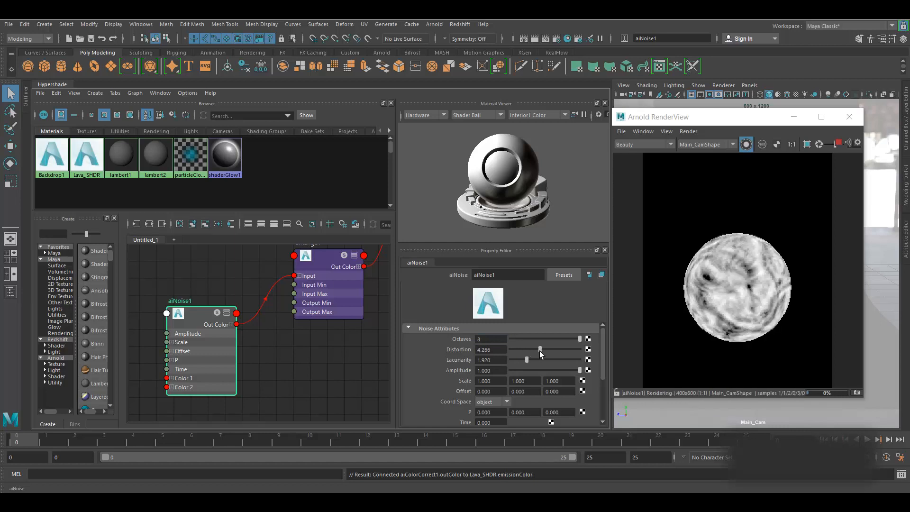
pyautogui.doubleClick(486, 349)
pyautogui.write('4.5')
pyautogui.press('Return')
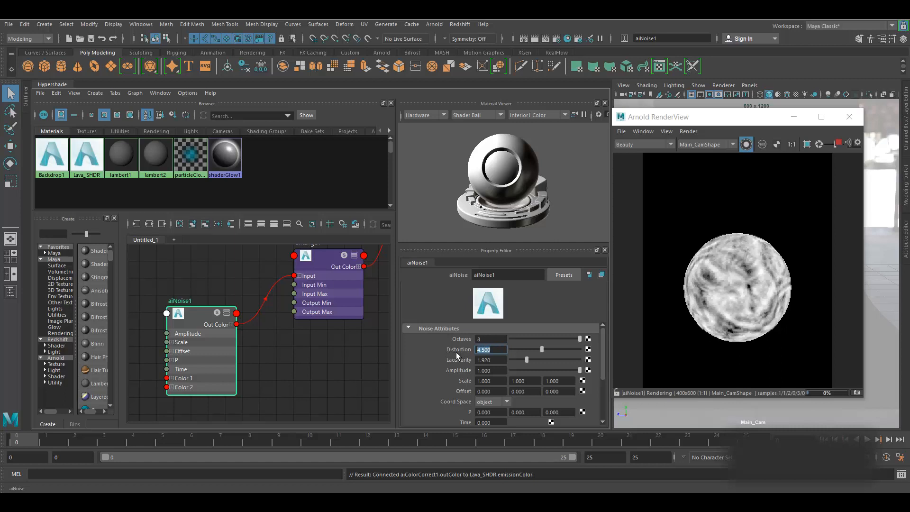
pyautogui.keyDown('alt'); pyautogui.moveTo(344, 378); pyautogui.dragTo(335, 396, button='middle'); pyautogui.keyUp('alt')
# - Set aiRange1 Input Min to 0.596 and Input Max to 0.662 for stark white-on-black patches
pyautogui.click(269, 292)
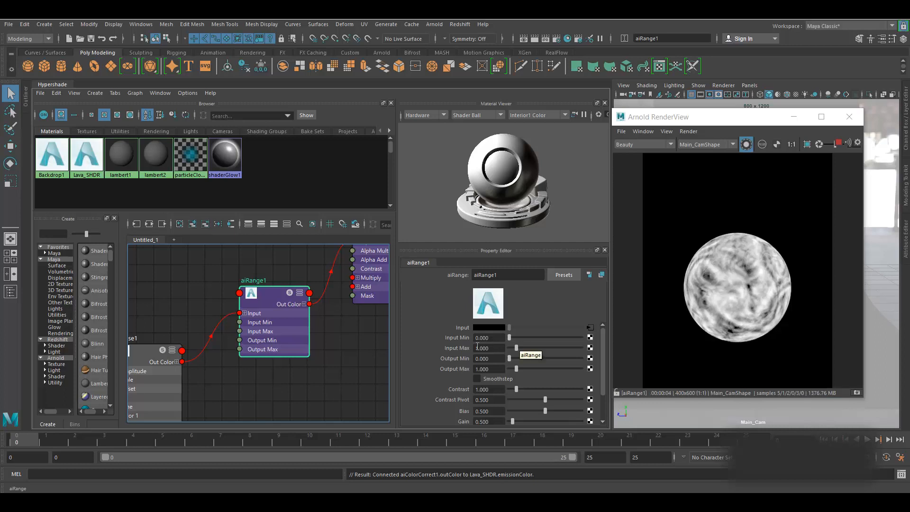
pyautogui.moveTo(508, 336); pyautogui.dragTo(514, 337)
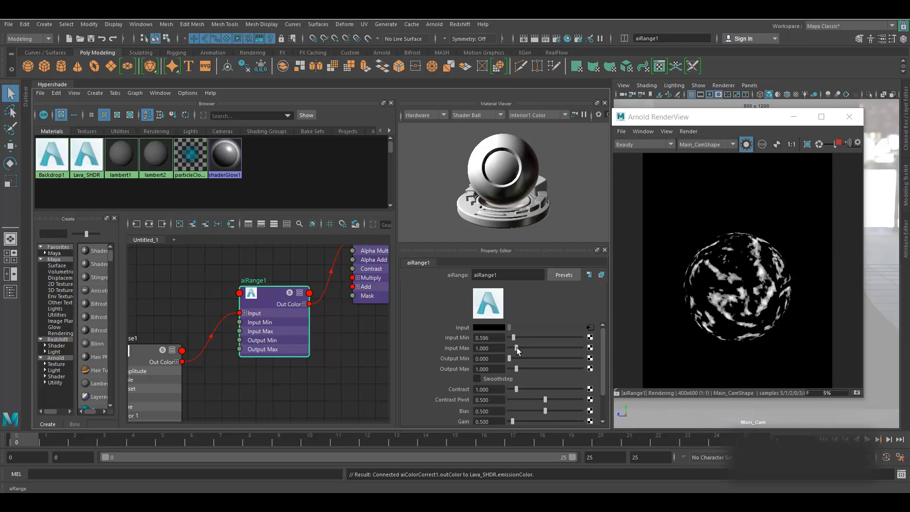
pyautogui.click(517, 349)
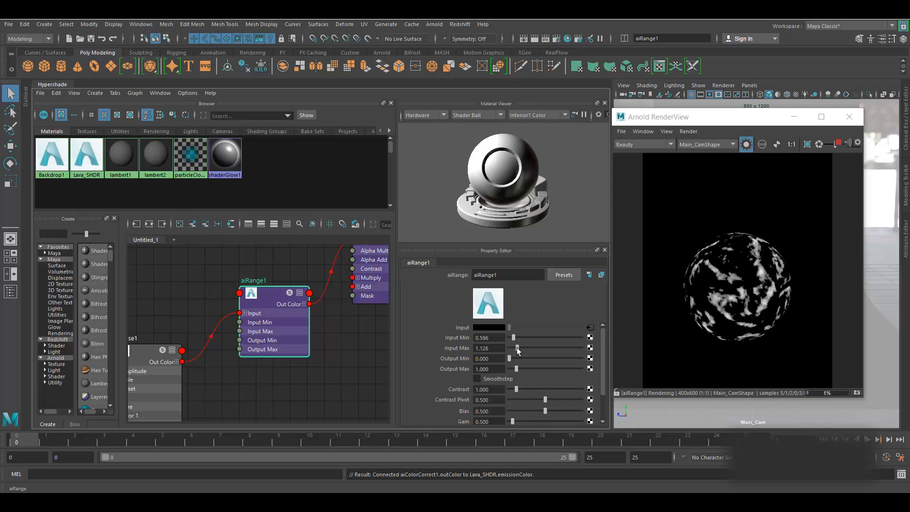
pyautogui.moveTo(516, 348); pyautogui.dragTo(515, 349)
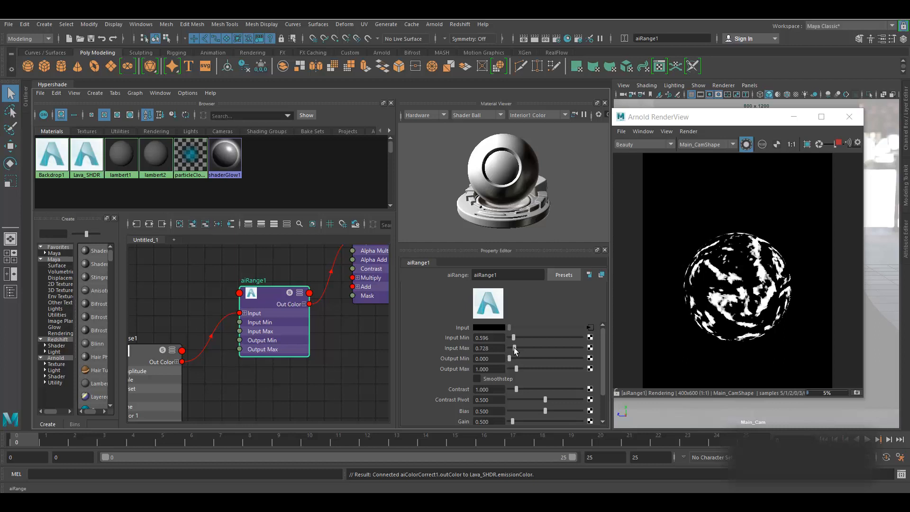
pyautogui.moveTo(514, 348); pyautogui.dragTo(513, 348)
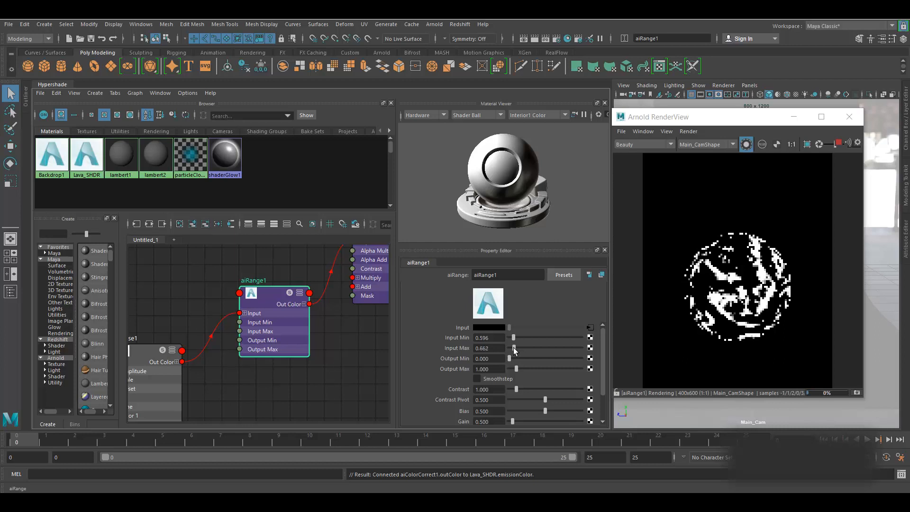
pyautogui.keyDown('alt'); pyautogui.moveTo(365, 334); pyautogui.dragTo(319, 399, button='middle'); pyautogui.keyUp('alt')
# - Stop the running render and select the Lava_SHDR node, moving it up in the graph
pyautogui.click(335, 279)
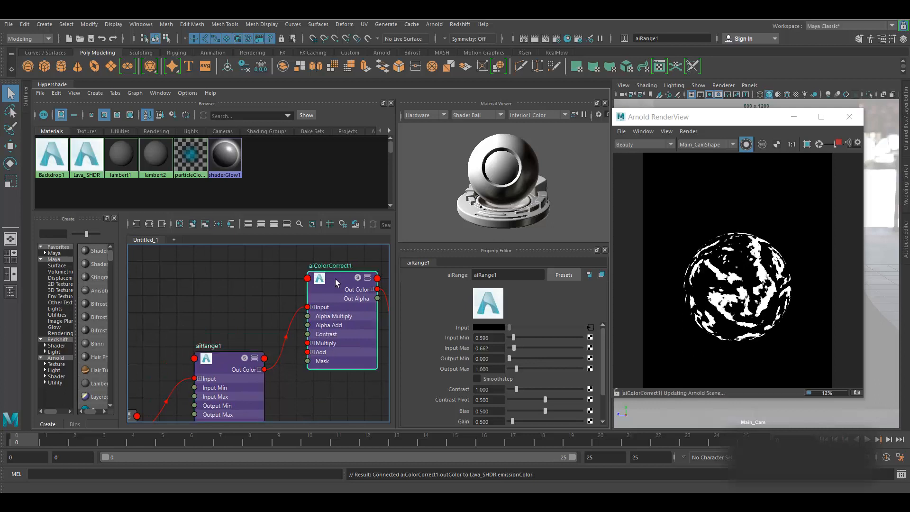
pyautogui.scroll(-2, 211, 313)
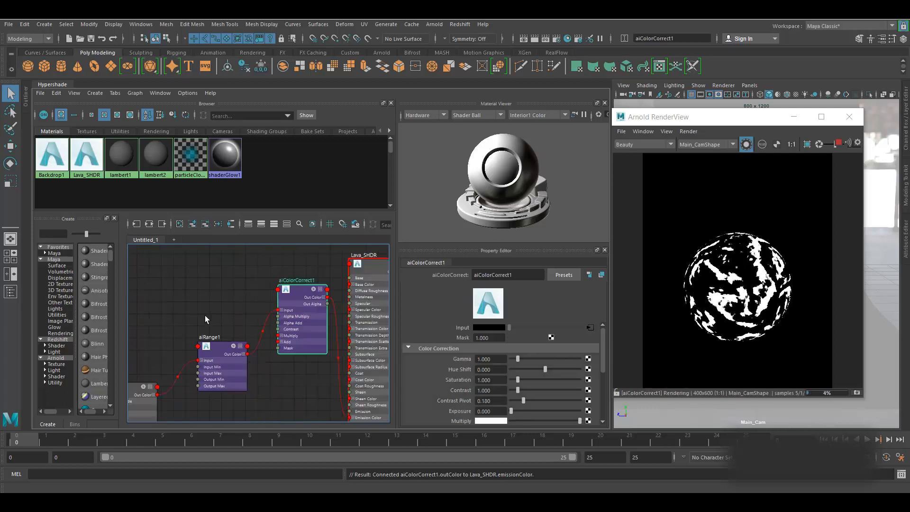
pyautogui.click(839, 143)
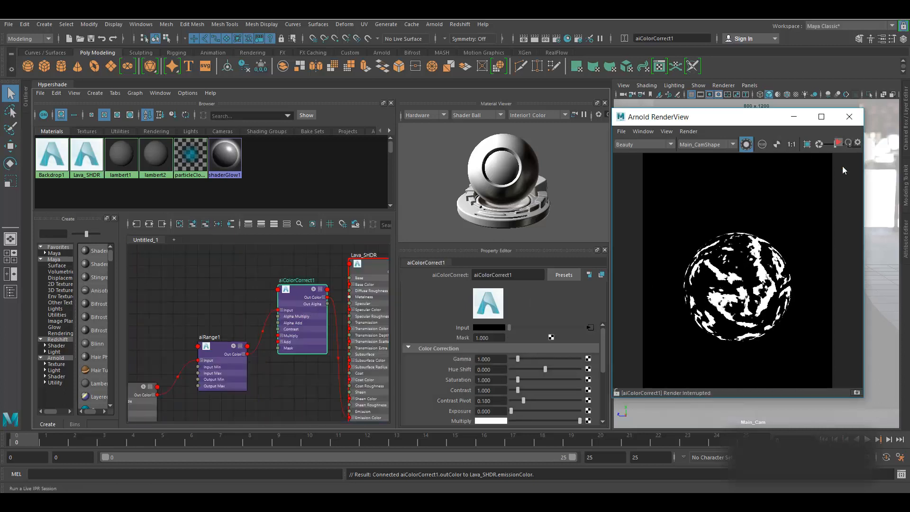
pyautogui.keyDown('alt'); pyautogui.moveTo(288, 264); pyautogui.dragTo(211, 292, button='middle'); pyautogui.keyUp('alt')
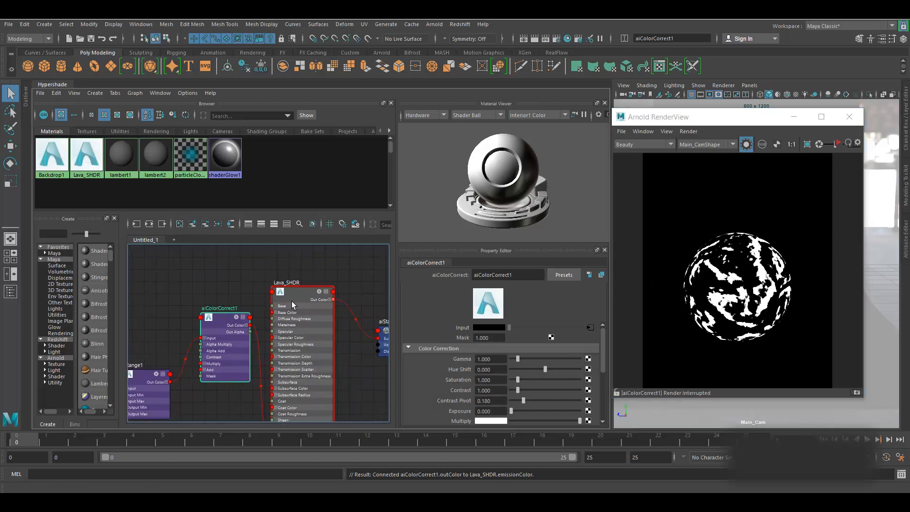
pyautogui.click(295, 294)
pyautogui.moveTo(295, 295); pyautogui.dragTo(300, 283)
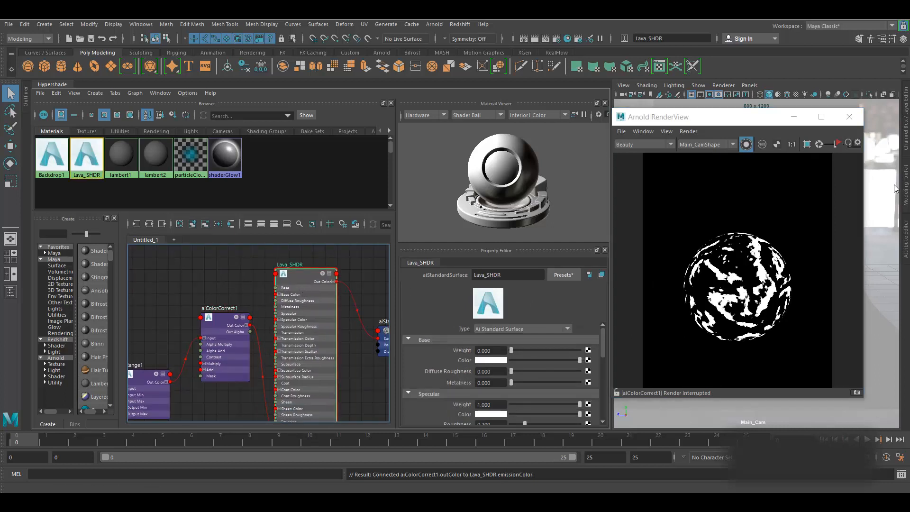
# - Restart the IPR render, run Render > Update Full Scene, then stop the render
pyautogui.click(746, 145)
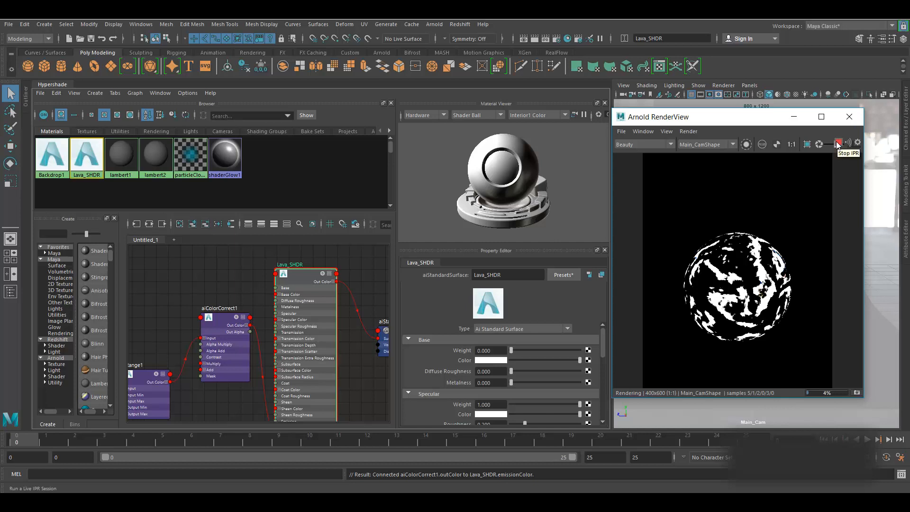
pyautogui.click(837, 144)
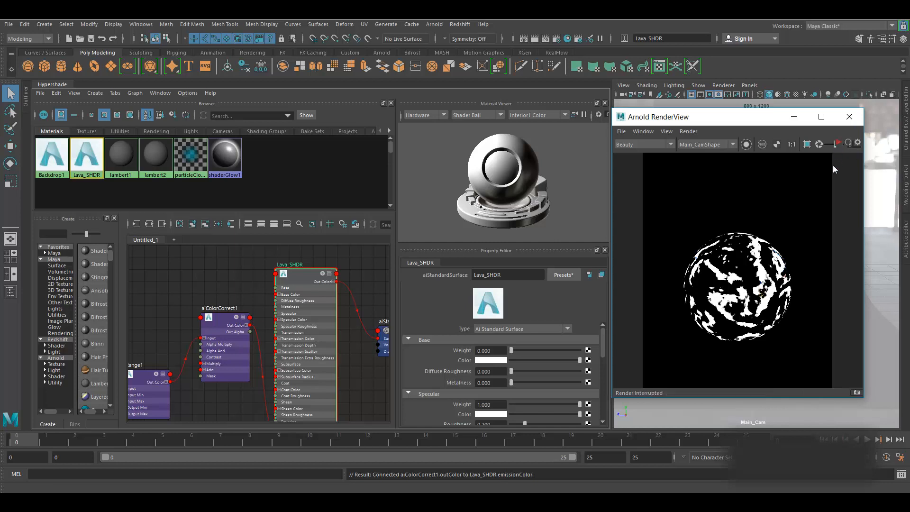
pyautogui.click(688, 131)
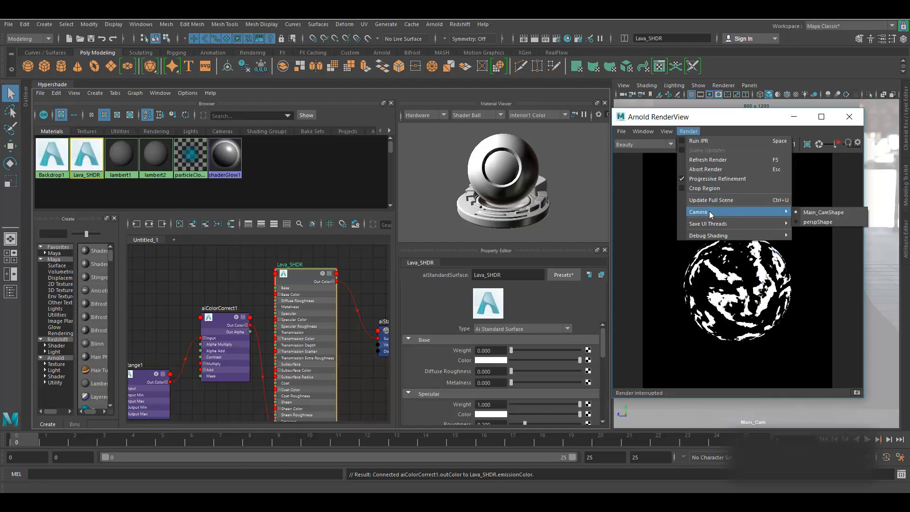
pyautogui.click(718, 202)
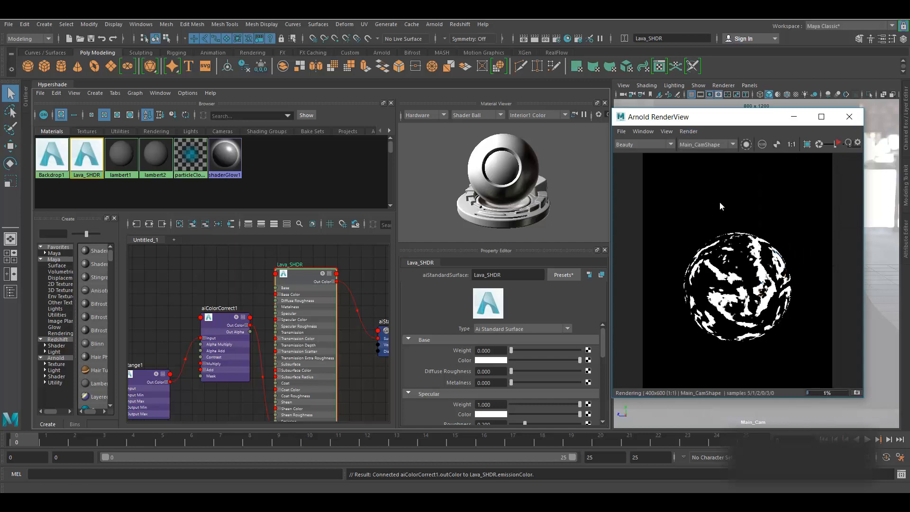
pyautogui.click(687, 132)
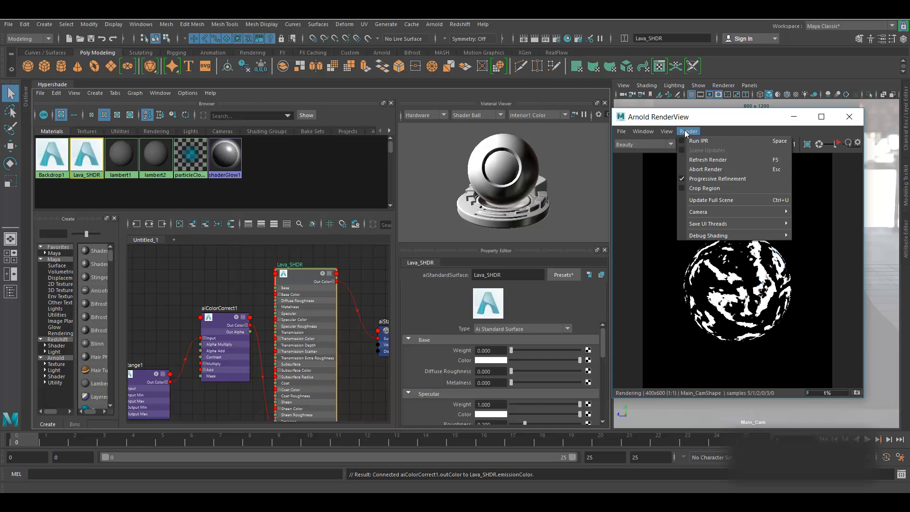
pyautogui.click(749, 202)
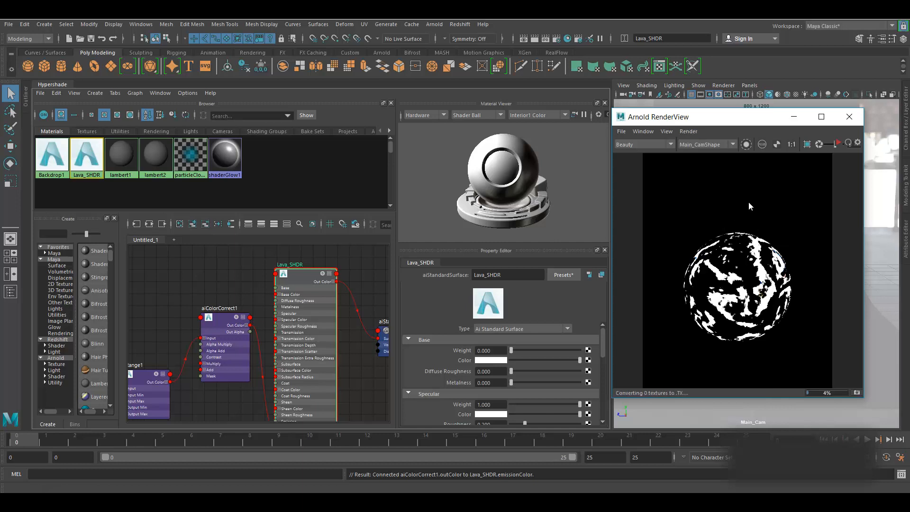
pyautogui.click(838, 143)
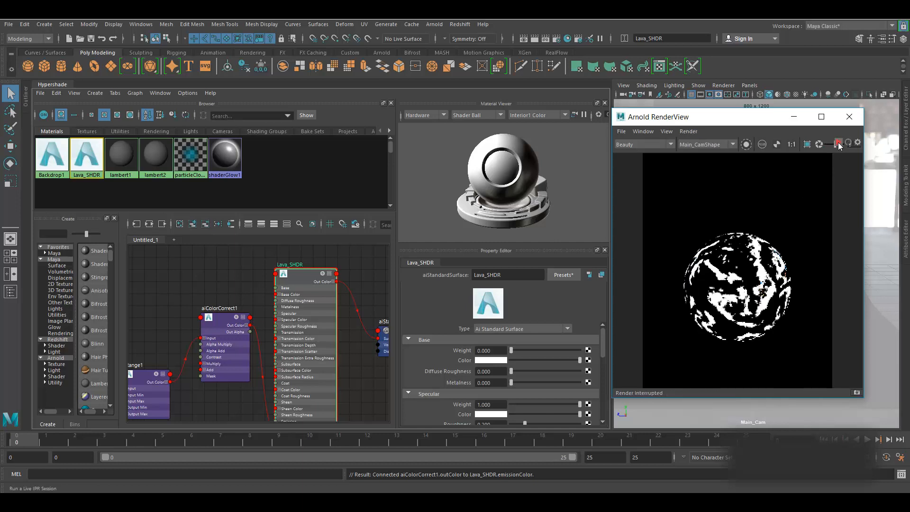
pyautogui.keyDown('alt'); pyautogui.moveTo(220, 285); pyautogui.dragTo(221, 256, button='middle'); pyautogui.keyUp('alt')
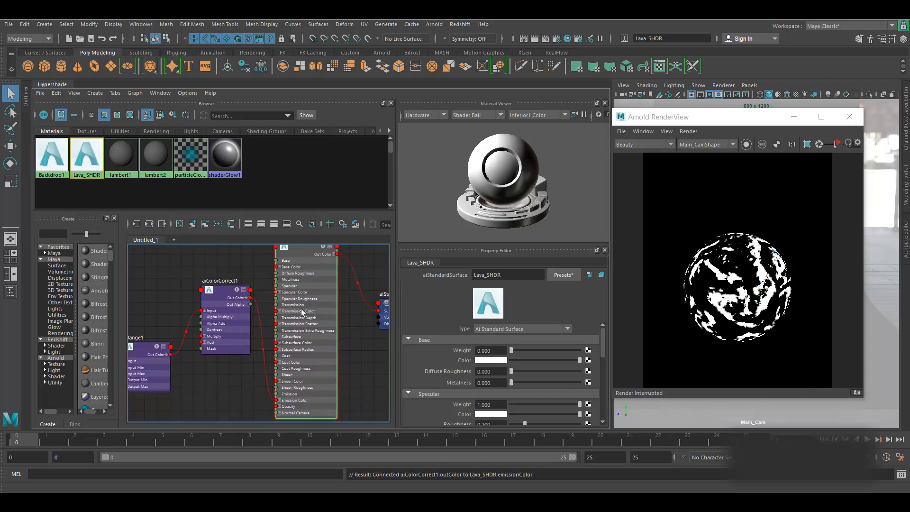
# - Make room around aiColorCorrect1 and create a new aiNoise node from the quick-create field
pyautogui.moveTo(218, 295); pyautogui.dragTo(219, 277)
pyautogui.keyDown('alt'); pyautogui.moveTo(257, 382); pyautogui.dragTo(361, 388, button='middle'); pyautogui.keyUp('alt')
pyautogui.keyDown('alt'); pyautogui.moveTo(234, 291); pyautogui.dragTo(232, 304, button='middle'); pyautogui.keyUp('alt')
pyautogui.press('Tab')
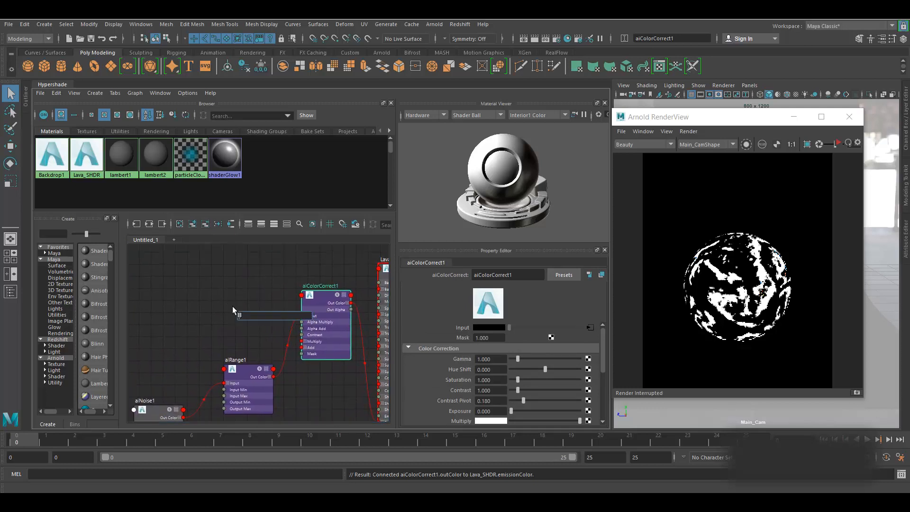
pyautogui.write('ai')
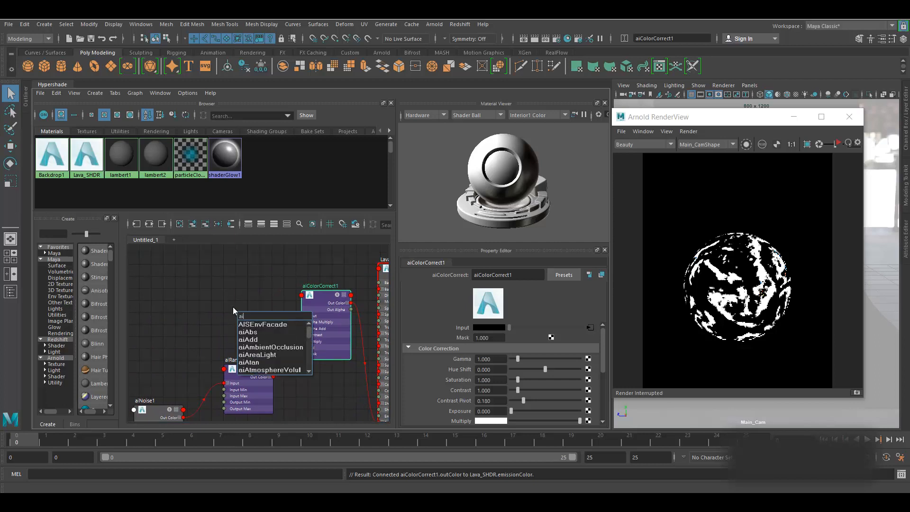
pyautogui.write('no')
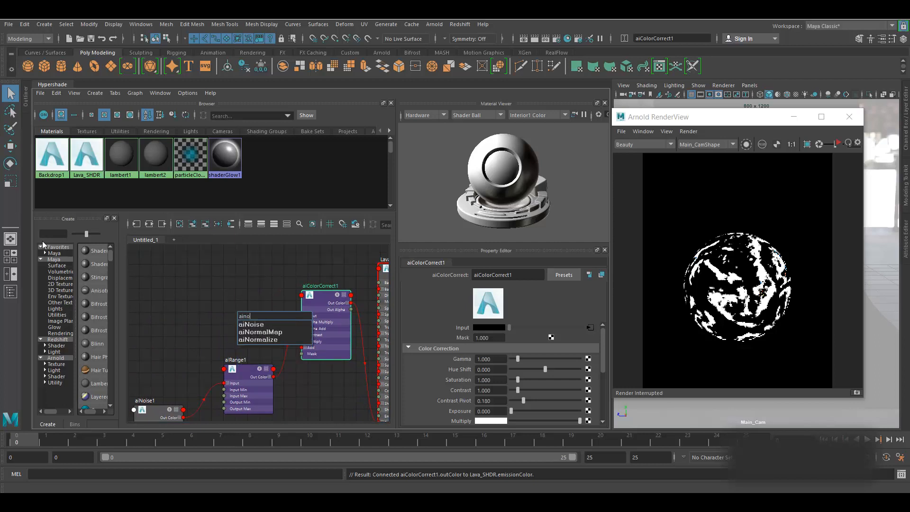
pyautogui.click(271, 322)
# - Place aiNoise2 left of aiColorCorrect1 and wire its Out Color into the Add input
pyautogui.moveTo(259, 313); pyautogui.dragTo(221, 284)
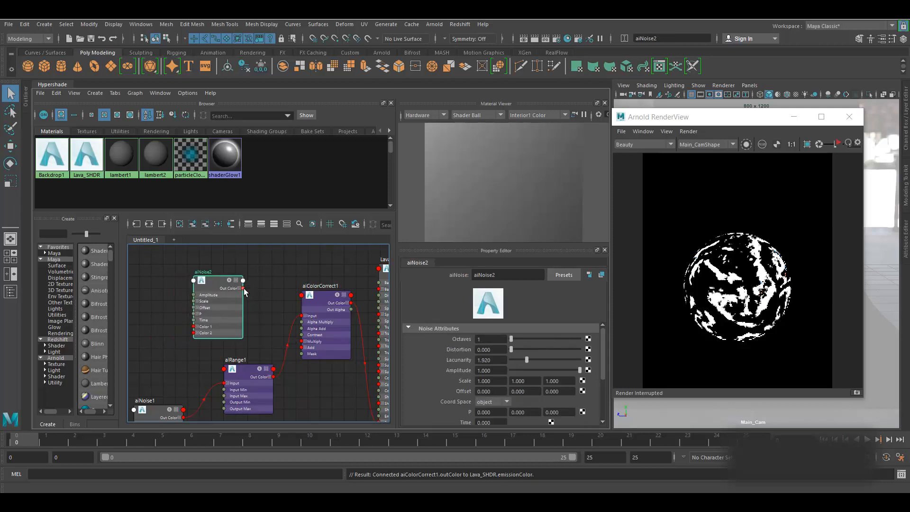
pyautogui.moveTo(243, 288); pyautogui.dragTo(304, 350)
pyautogui.moveTo(327, 300); pyautogui.dragTo(328, 286)
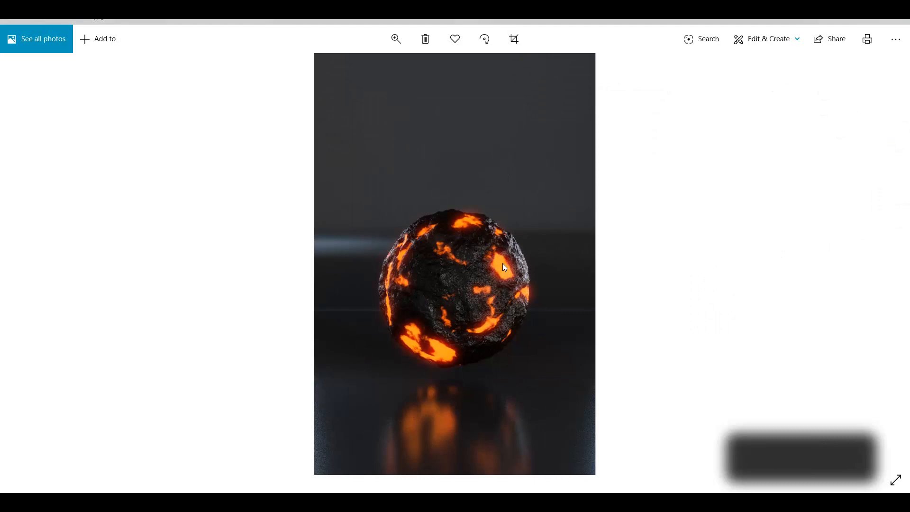
# - Step back through three earlier lava-sphere reference renders, then forward two again
pyautogui.click(29, 265)
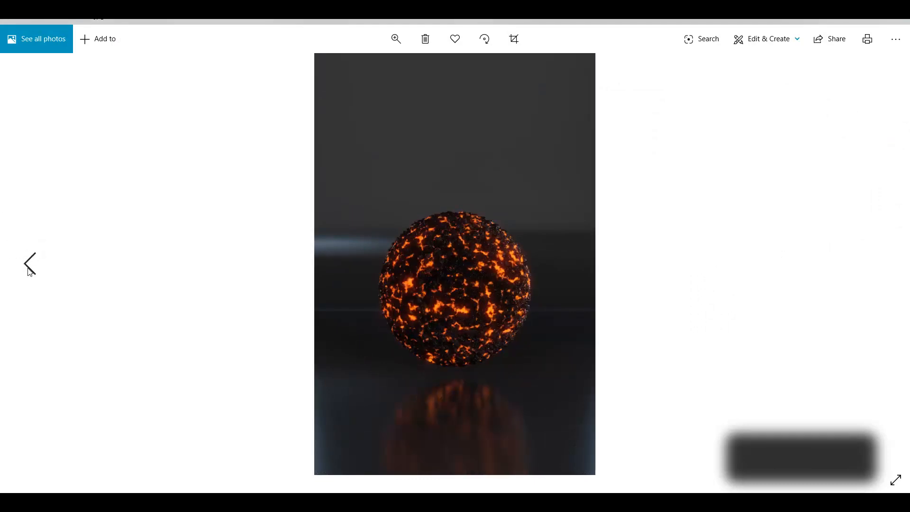
pyautogui.click(28, 269)
pyautogui.click(30, 269)
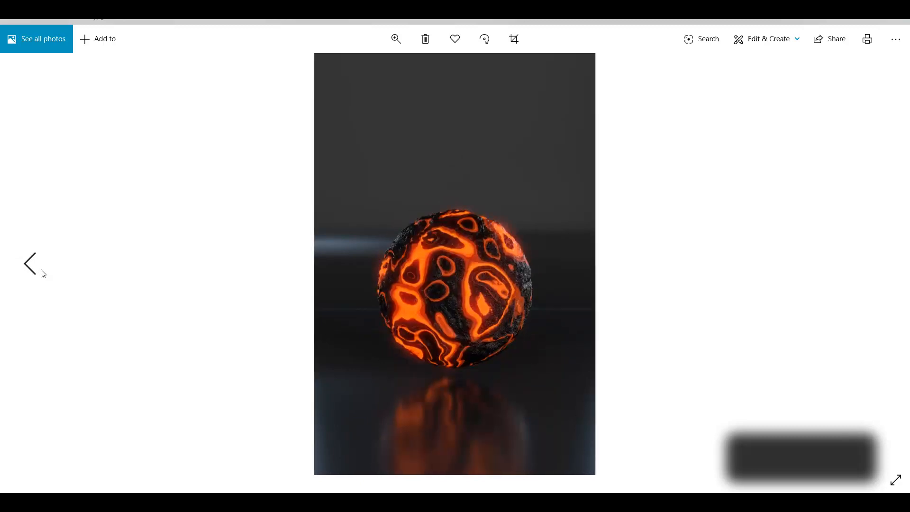
pyautogui.click(883, 262)
pyautogui.click(884, 263)
# - Disconnect aiRange1 from aiColorCorrect1's Input and connect its Out Color R to the Mask
pyautogui.click(884, 264)
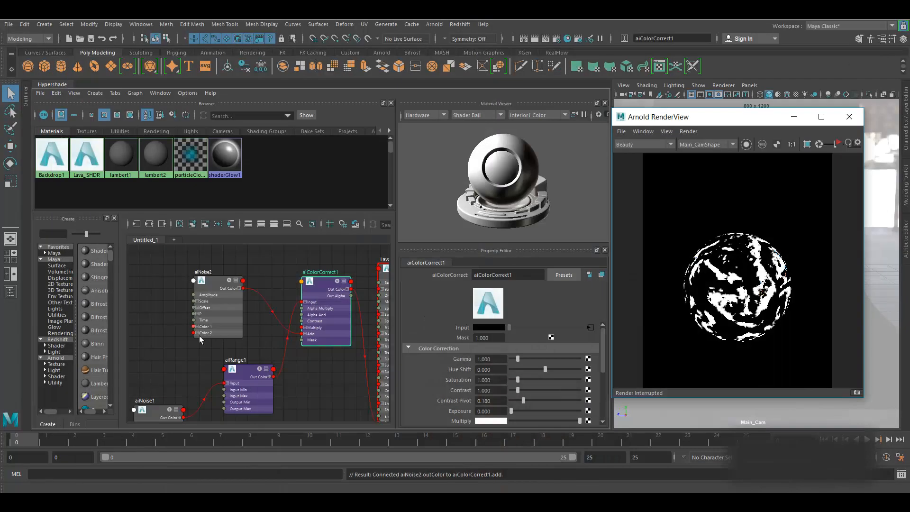
pyautogui.keyDown('alt'); pyautogui.moveTo(287, 267); pyautogui.dragTo(260, 267, button='middle'); pyautogui.keyUp('alt')
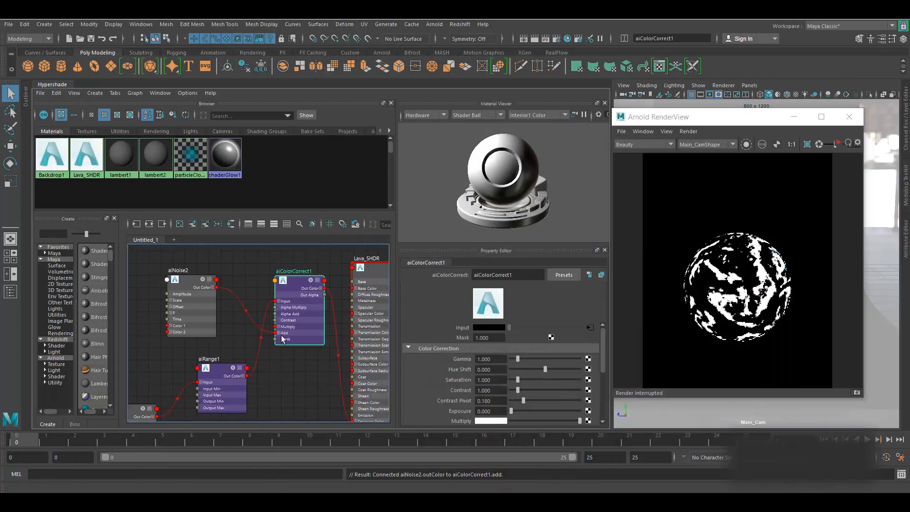
pyautogui.scroll(2, 255, 381)
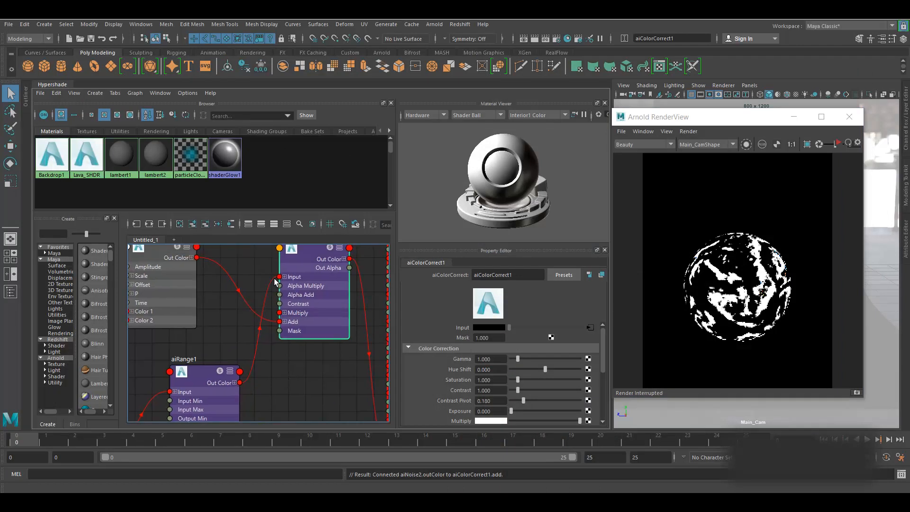
pyautogui.moveTo(269, 281); pyautogui.dragTo(251, 272)
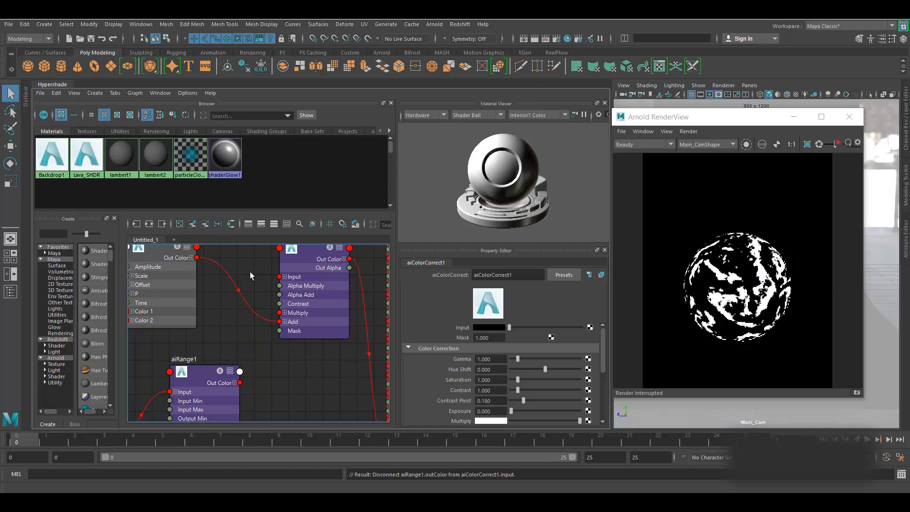
pyautogui.click(234, 383)
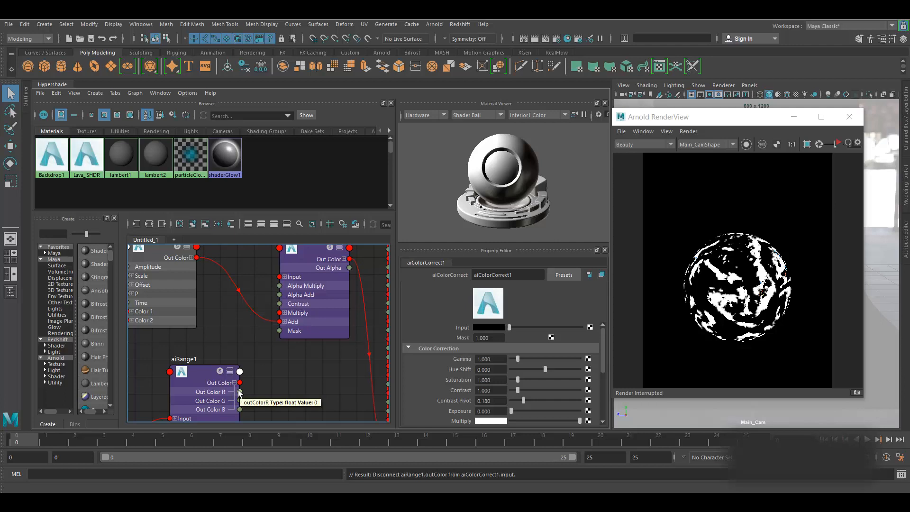
pyautogui.moveTo(240, 392); pyautogui.dragTo(280, 331)
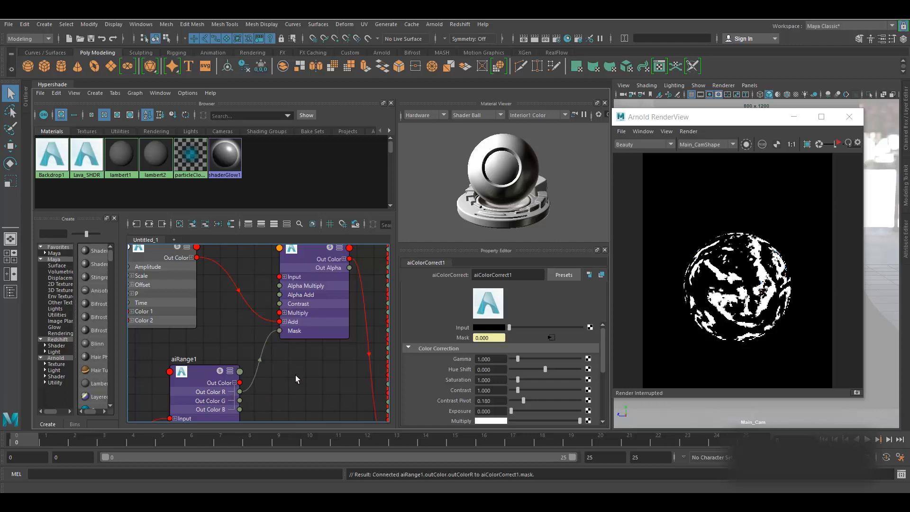
# - Select the Lava_SHDR material and start an IPR render of the sphere
pyautogui.scroll(-2, 295, 375)
pyautogui.keyDown('alt'); pyautogui.moveTo(302, 371); pyautogui.dragTo(257, 379, button='middle'); pyautogui.keyUp('alt')
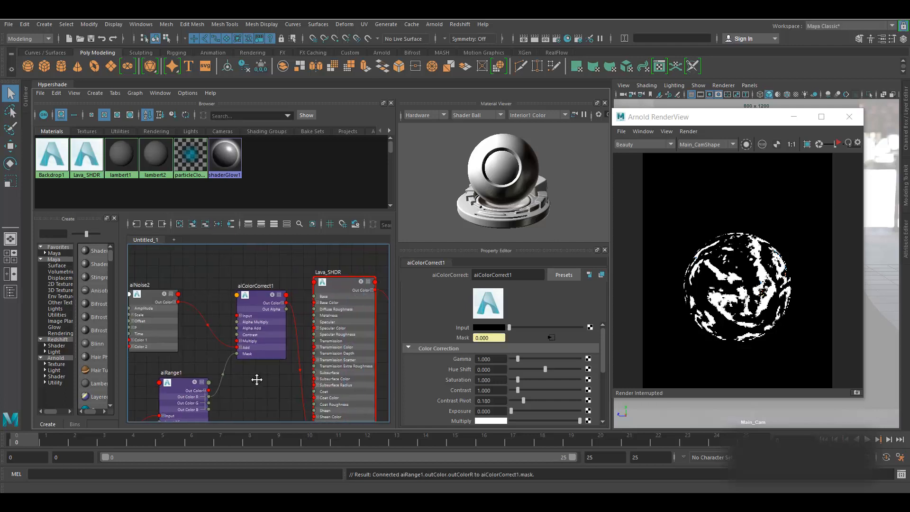
pyautogui.click(339, 280)
pyautogui.click(837, 143)
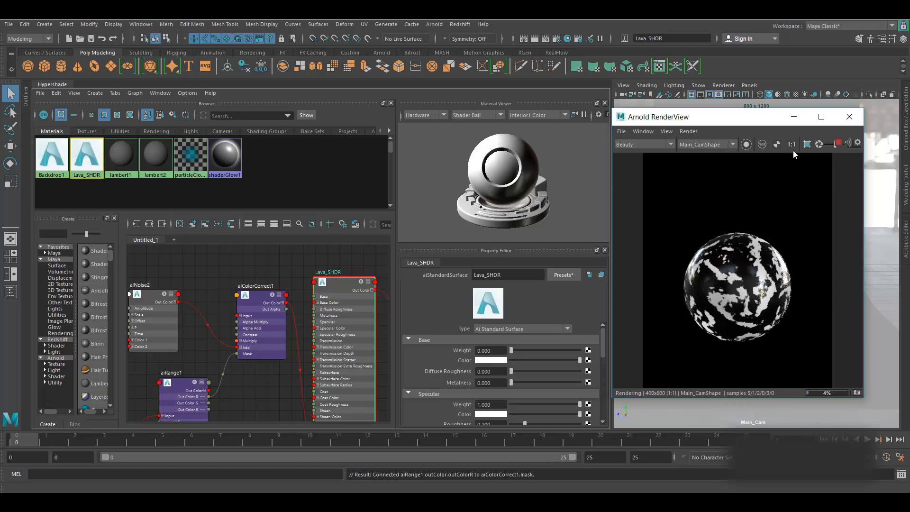
# - Stop IPR and show aiNoise2's black Color 1 and white Color 2 in the Property Editor
pyautogui.click(840, 147)
pyautogui.keyDown('alt'); pyautogui.moveTo(205, 282); pyautogui.dragTo(236, 266, button='middle'); pyautogui.keyUp('alt')
pyautogui.click(254, 296)
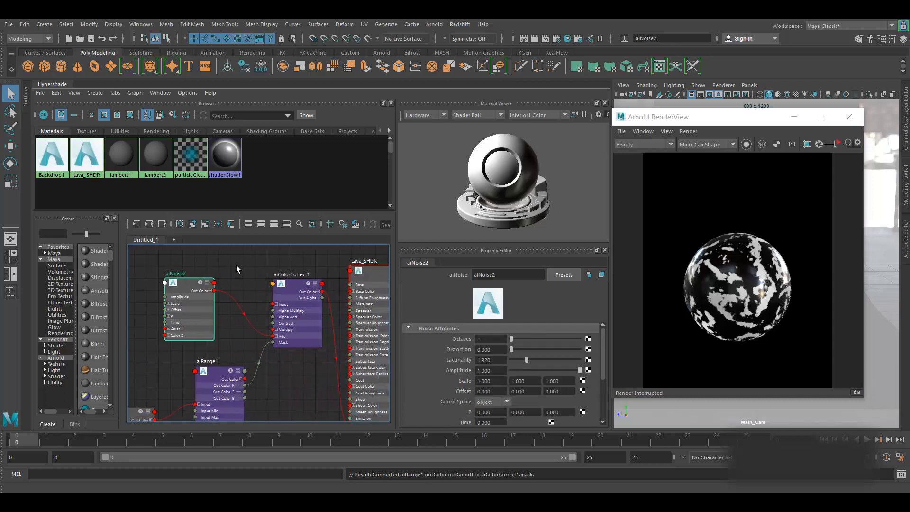
pyautogui.click(676, 228)
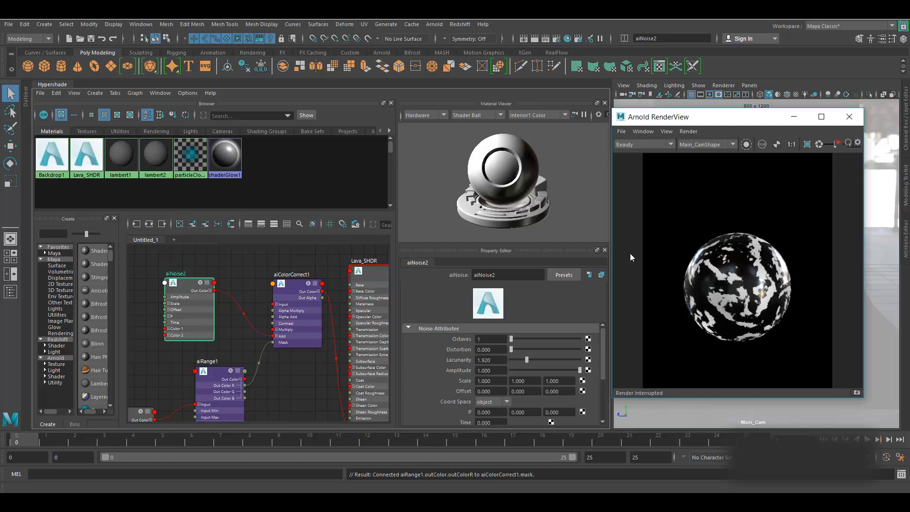
pyautogui.keyDown('alt'); pyautogui.moveTo(258, 297); pyautogui.dragTo(244, 275, button='middle'); pyautogui.keyUp('alt')
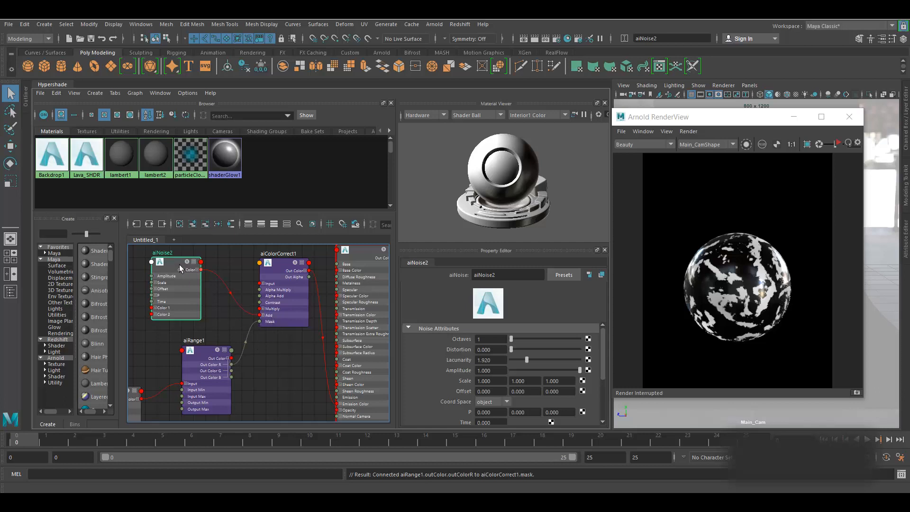
pyautogui.scroll(-4, 456, 374)
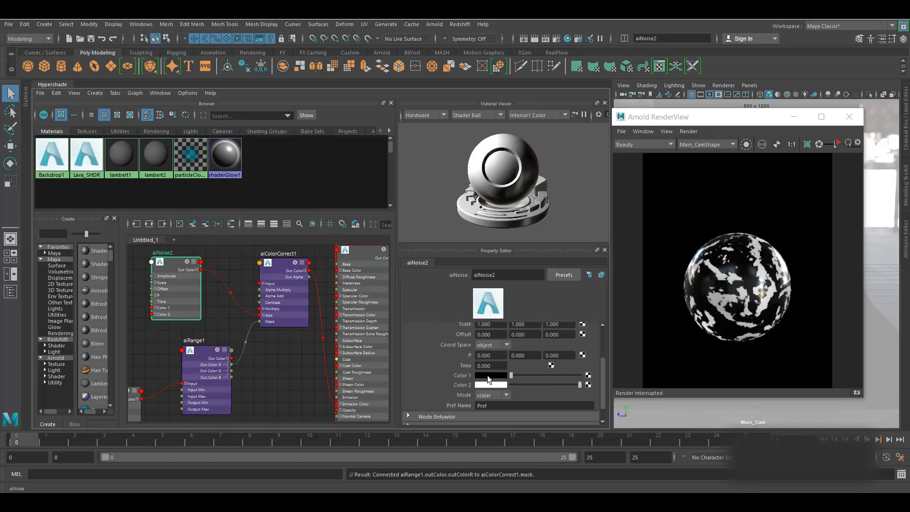
# - Set aiNoise2's Color 1 to a fully saturated bright orange
pyautogui.click(488, 377)
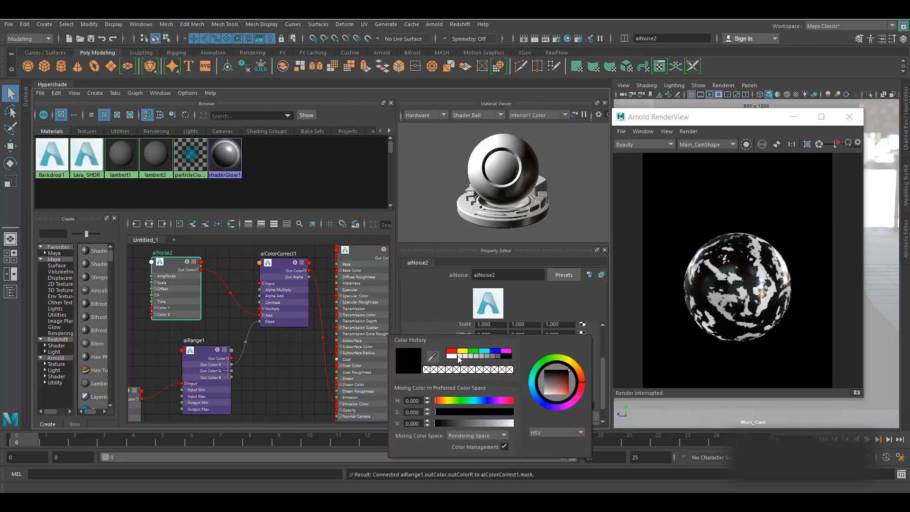
pyautogui.click(556, 383)
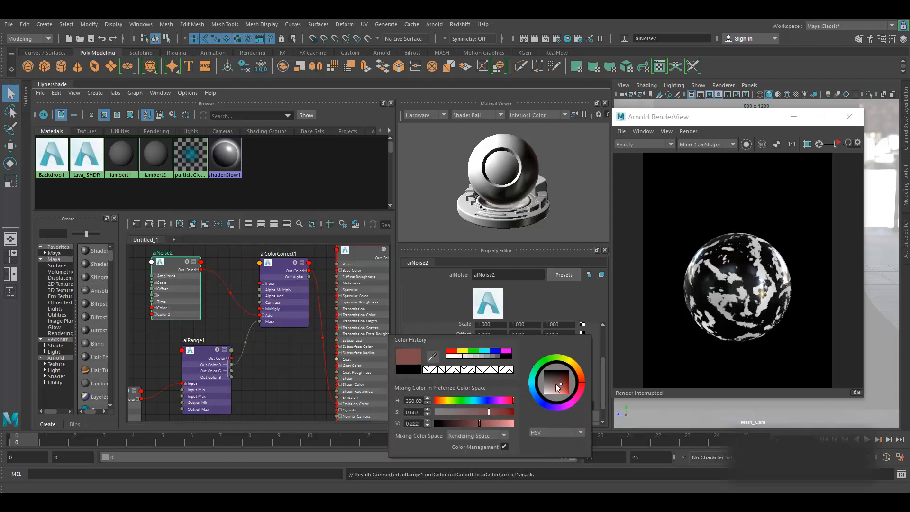
pyautogui.click(562, 392)
pyautogui.moveTo(564, 394); pyautogui.dragTo(570, 396)
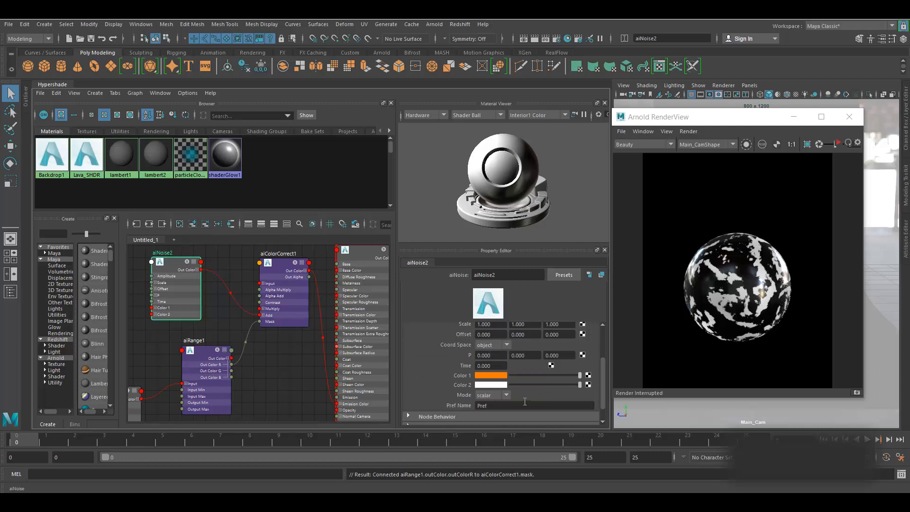
# - Set Color 2 to a darker orange (V 0.461), then re-run IPR on Lava_SHDR
pyautogui.click(500, 386)
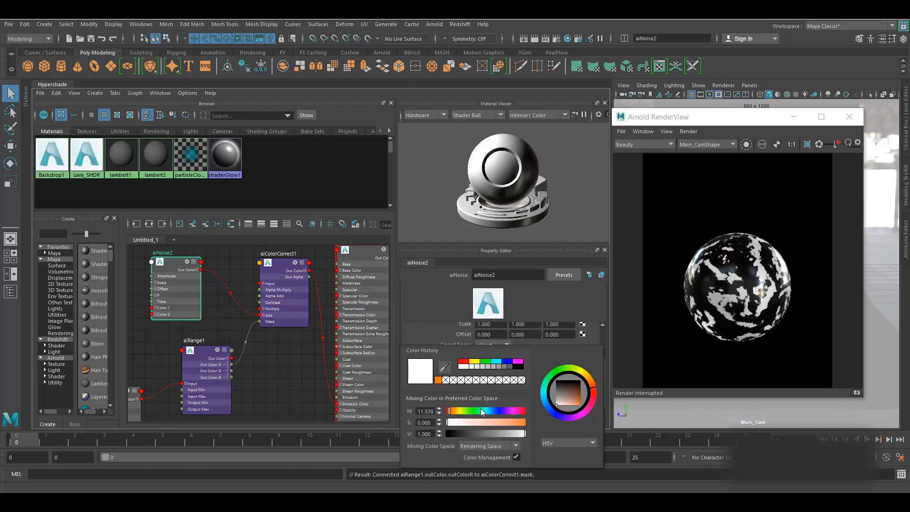
pyautogui.click(579, 404)
pyautogui.moveTo(521, 434); pyautogui.dragTo(508, 436)
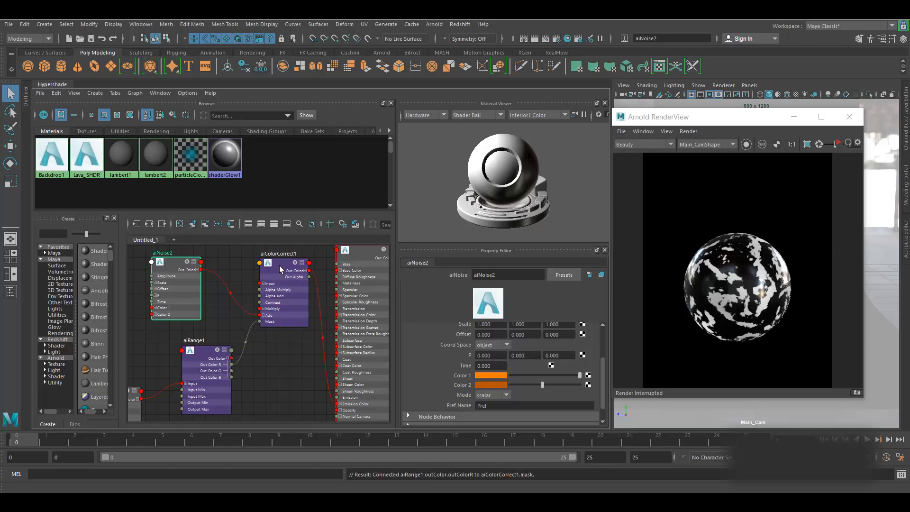
pyautogui.click(355, 255)
pyautogui.click(838, 143)
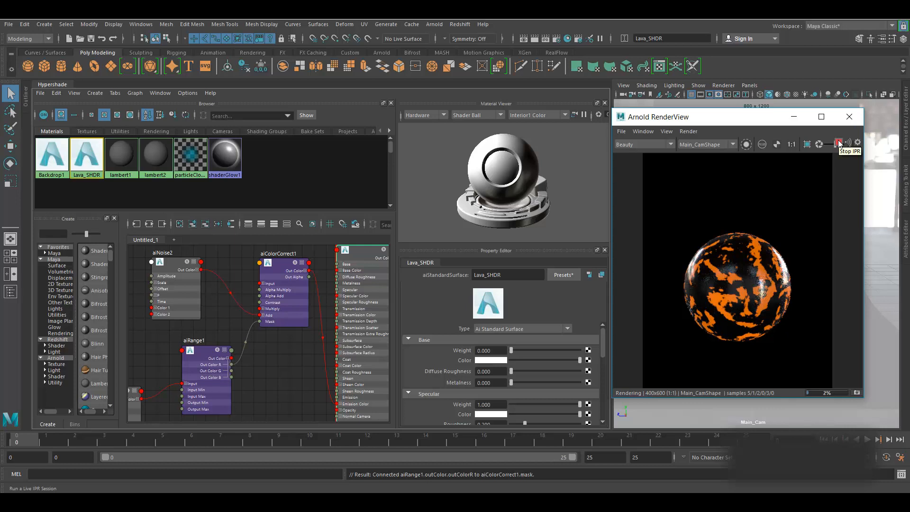
# - Raise Lava_SHDR's Emission Weight to 3 and re-run the IPR render to check the glow
pyautogui.click(838, 143)
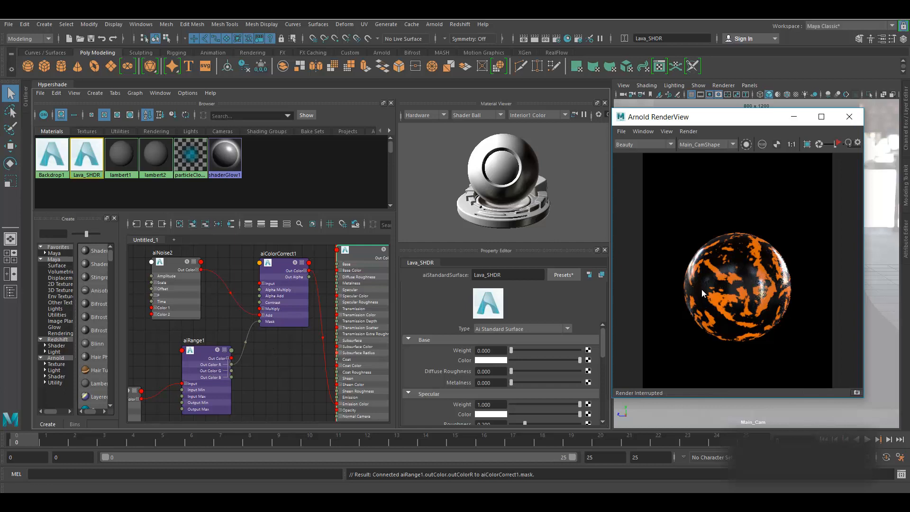
pyautogui.moveTo(264, 365)
pyautogui.keyDown('alt'); pyautogui.mouseDown(button='middle')
pyautogui.moveTo(250, 362)
pyautogui.moveTo(257, 376)
pyautogui.mouseUp(button='middle'); pyautogui.keyUp('alt')
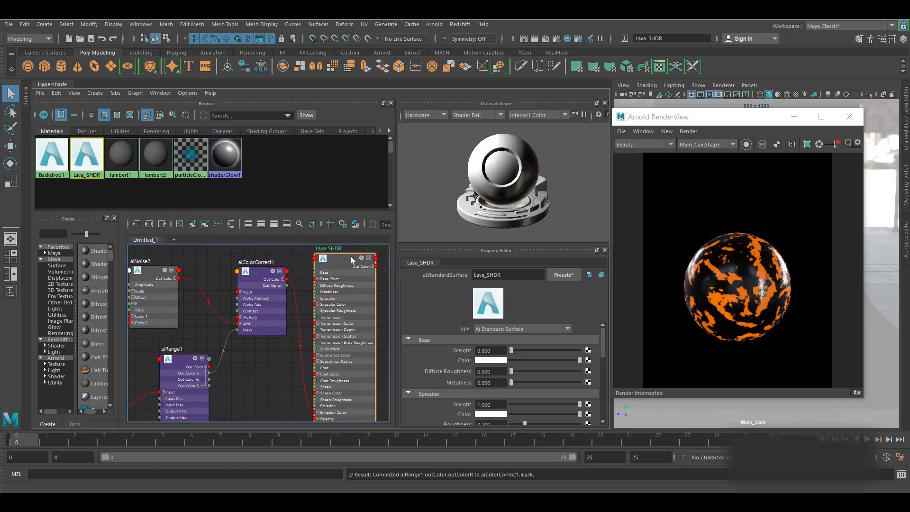
pyautogui.scroll(-7, 465, 403)
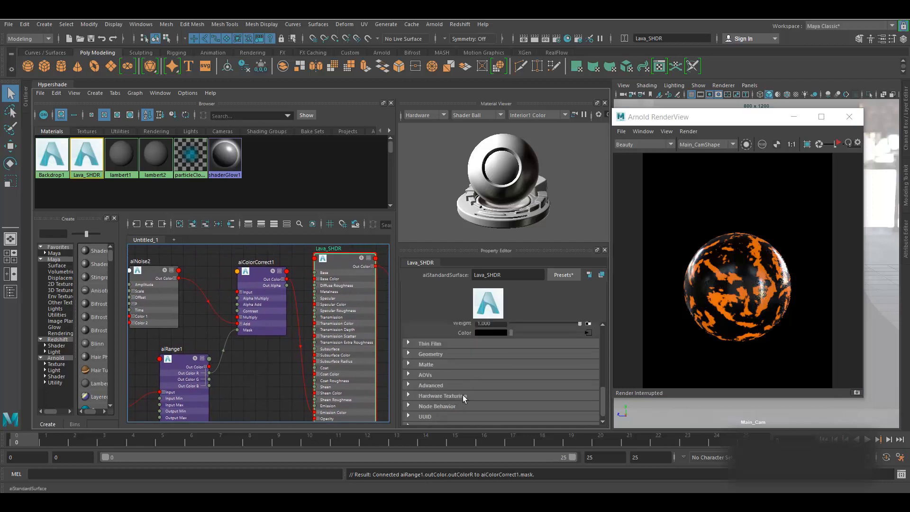
pyautogui.scroll(2, 493, 356)
pyautogui.click(498, 380)
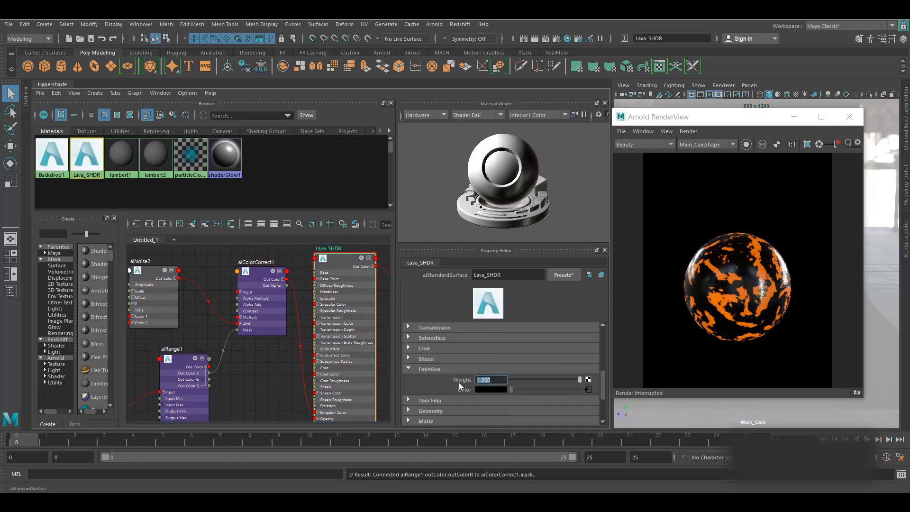
pyautogui.write('2')
pyautogui.press('Return')
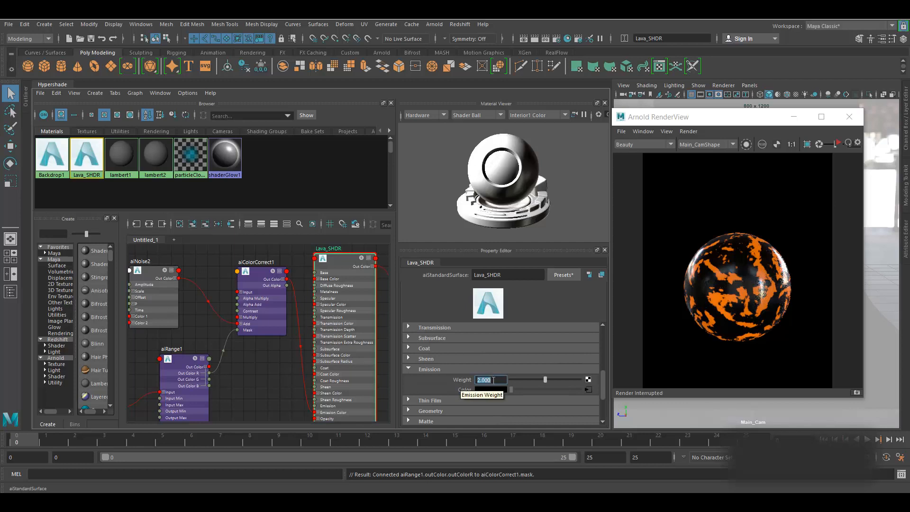
pyautogui.write('3')
pyautogui.press('Return')
pyautogui.click(838, 143)
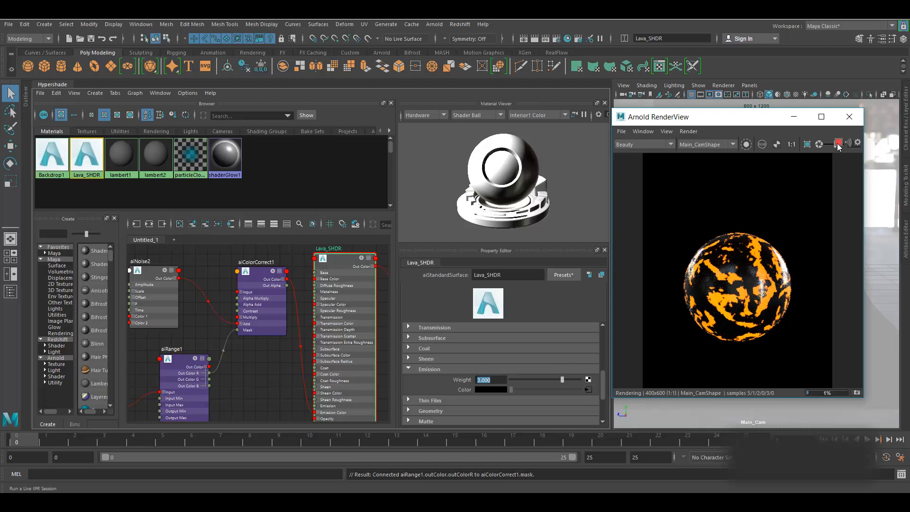
# - Slightly darken aiNoise2's Color 1 and drop Color 2's value to 0.413, then re-render
pyautogui.click(838, 143)
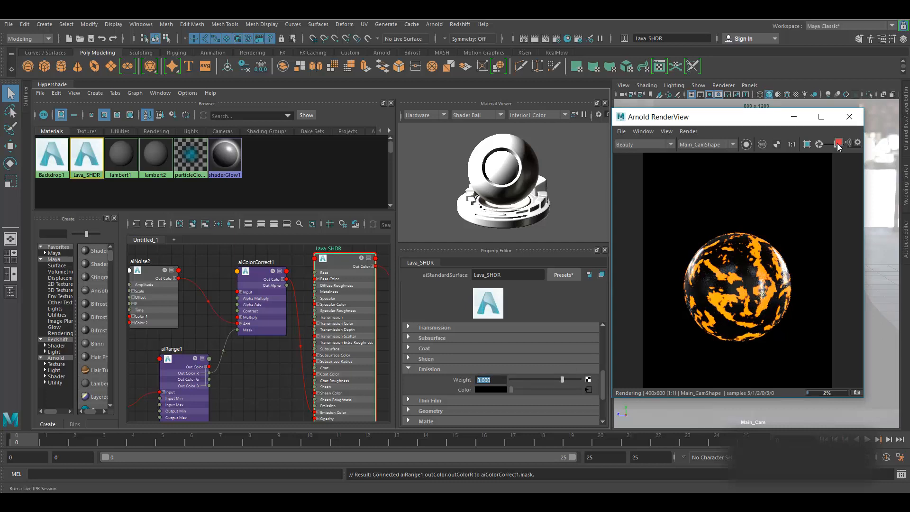
pyautogui.click(153, 274)
pyautogui.click(493, 375)
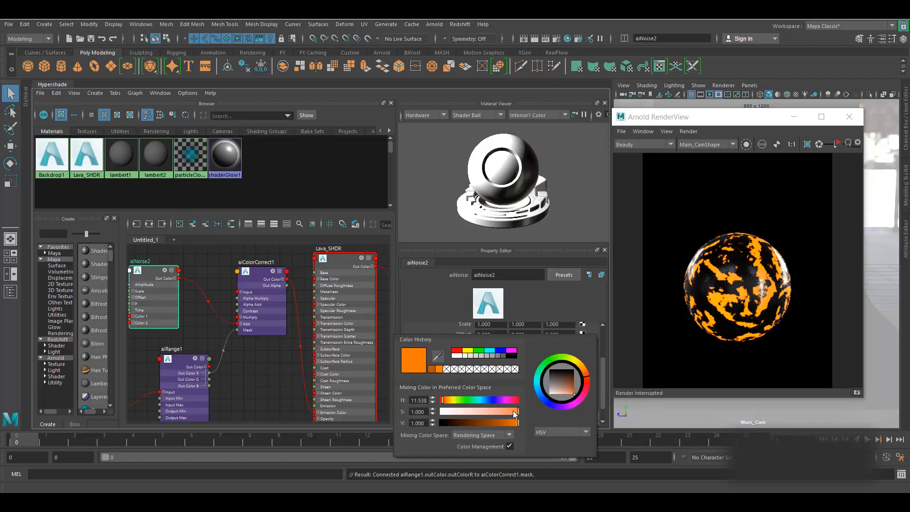
pyautogui.click(514, 425)
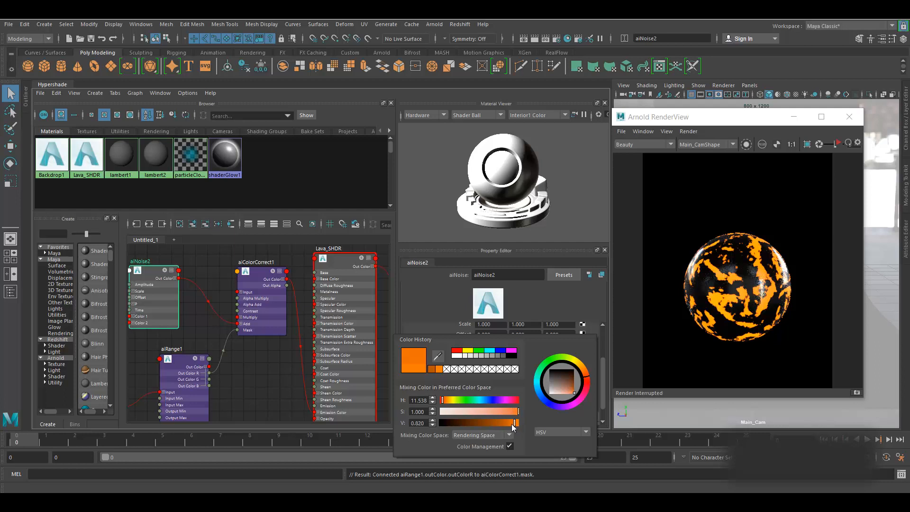
pyautogui.click(485, 383)
pyautogui.moveTo(507, 431); pyautogui.dragTo(490, 432)
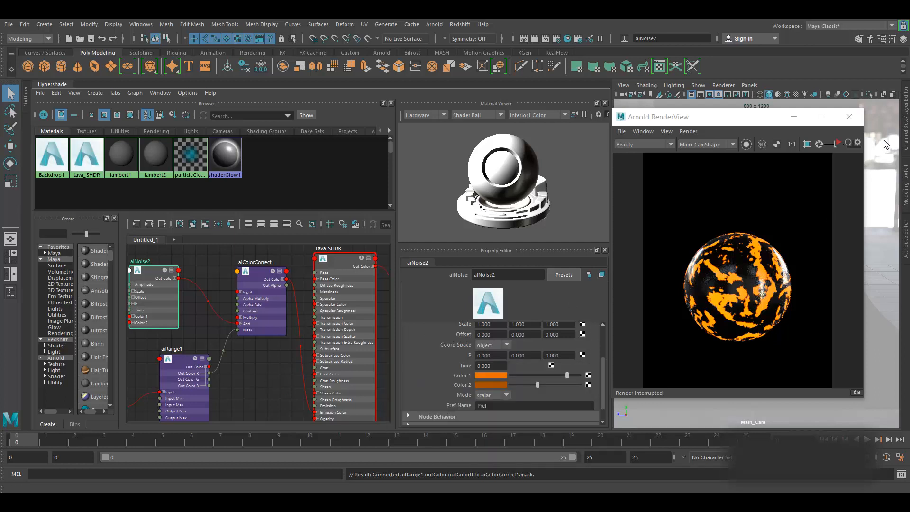
pyautogui.click(837, 143)
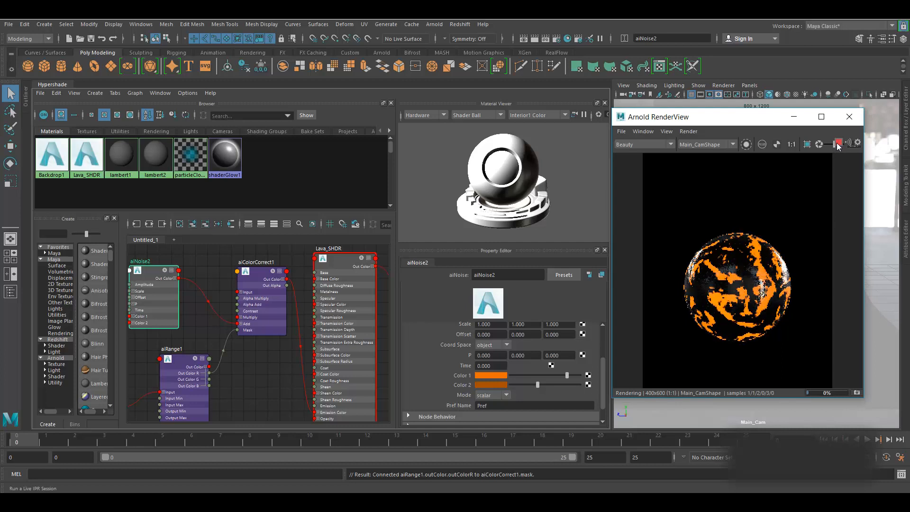
pyautogui.click(839, 143)
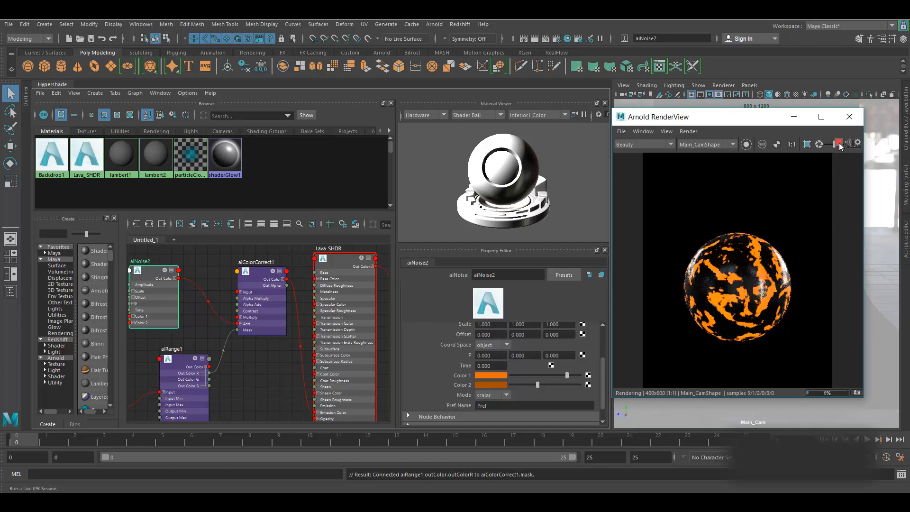
pyautogui.keyDown('alt'); pyautogui.moveTo(284, 380); pyautogui.dragTo(271, 382, button='middle'); pyautogui.keyUp('alt')
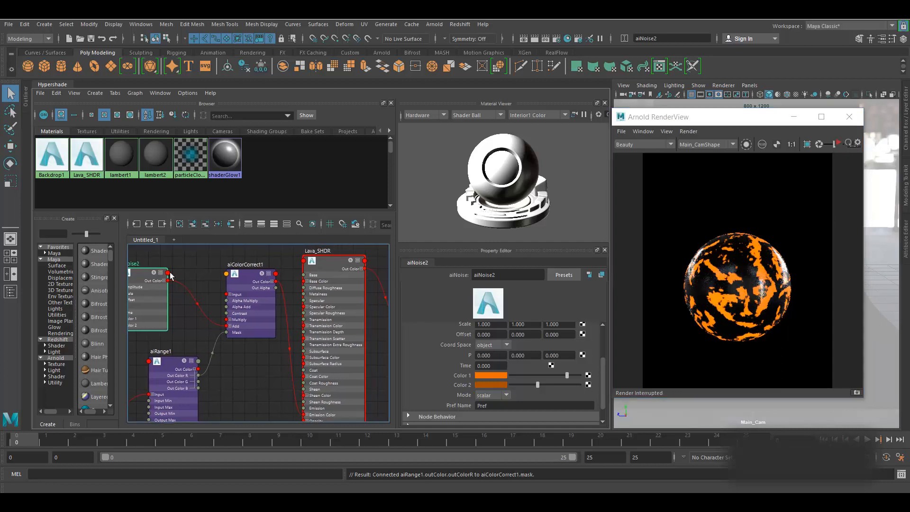
# - Uncheck Primary Visibility in the backdrop's Render Stats and close the Attribute Editor
pyautogui.moveTo(767, 118); pyautogui.dragTo(649, 120)
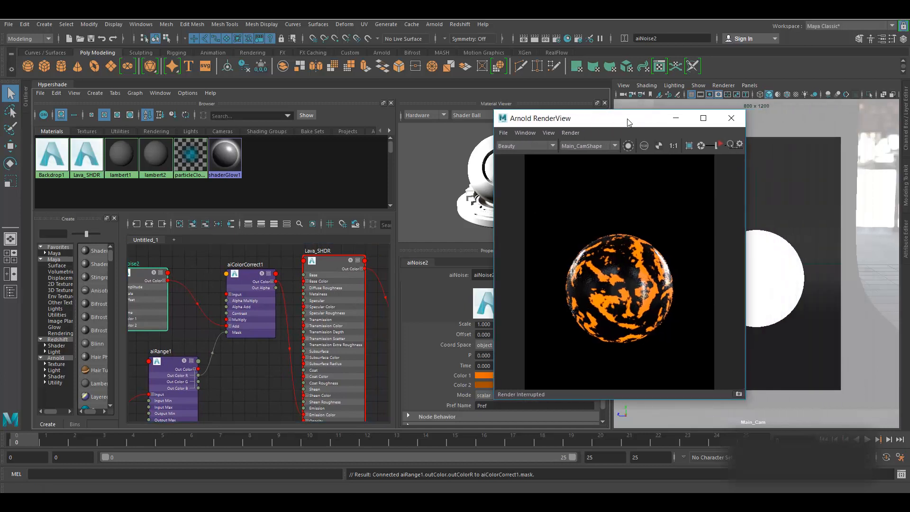
pyautogui.click(807, 195)
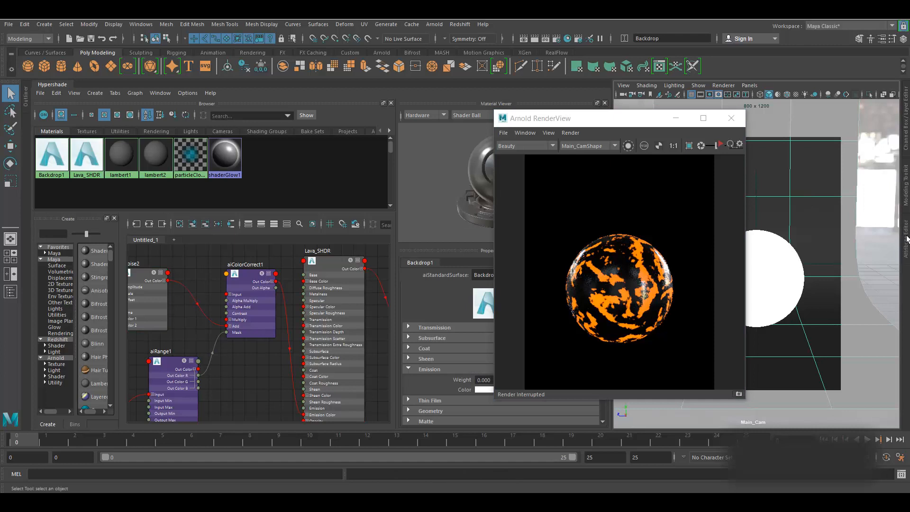
pyautogui.click(904, 236)
pyautogui.moveTo(660, 111); pyautogui.dragTo(611, 116)
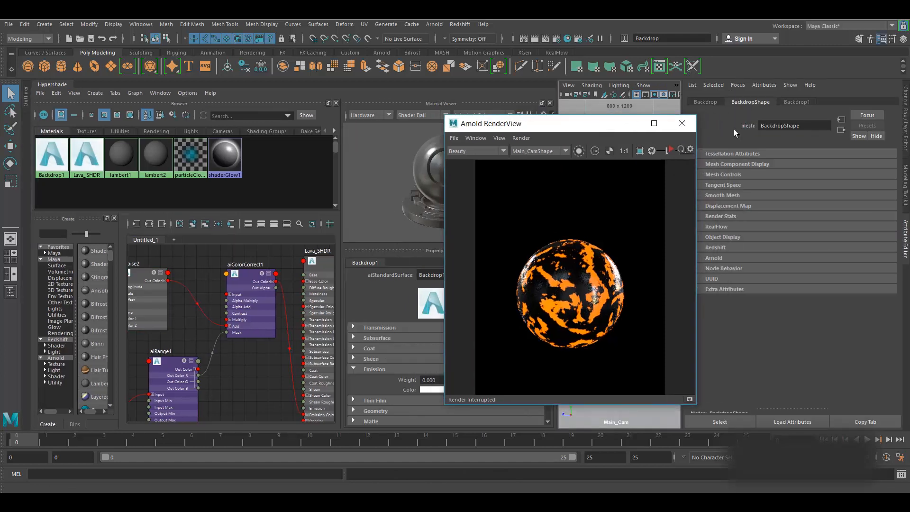
pyautogui.click(747, 217)
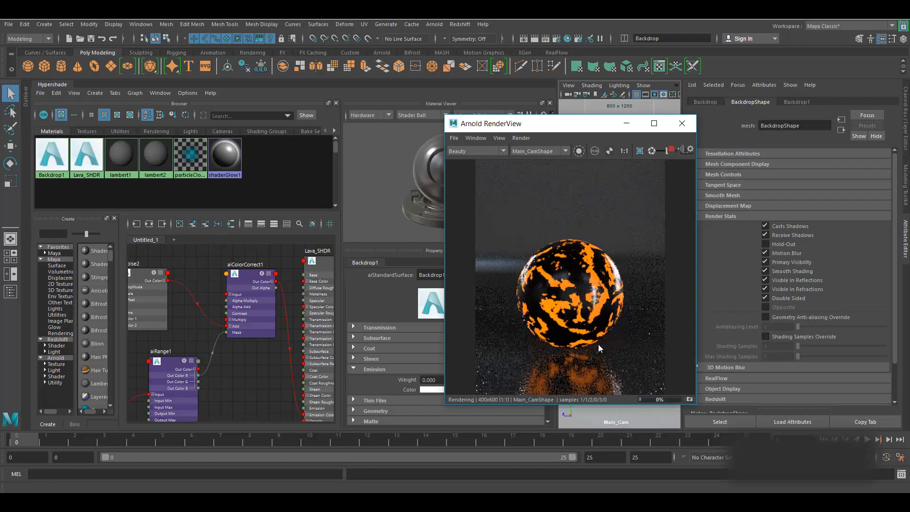
pyautogui.click(671, 150)
pyautogui.click(775, 261)
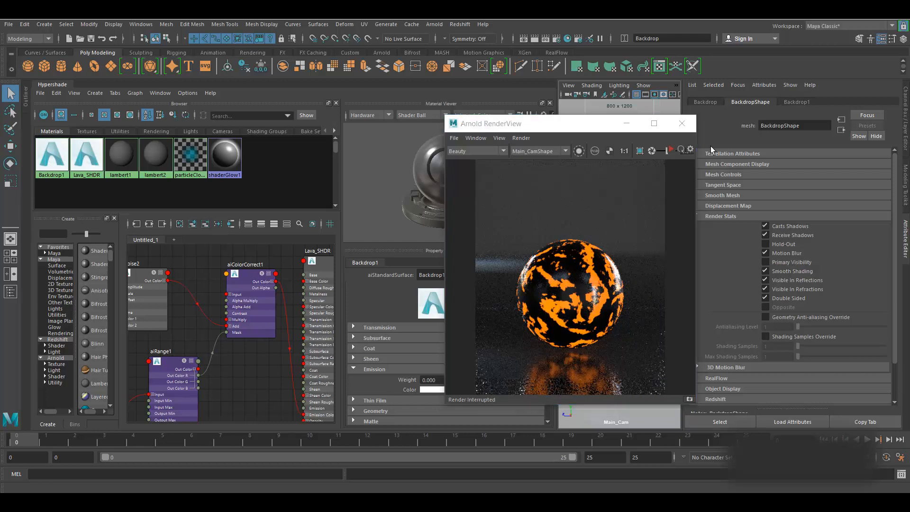
pyautogui.click(906, 248)
pyautogui.click(587, 129)
pyautogui.moveTo(586, 129); pyautogui.dragTo(769, 121)
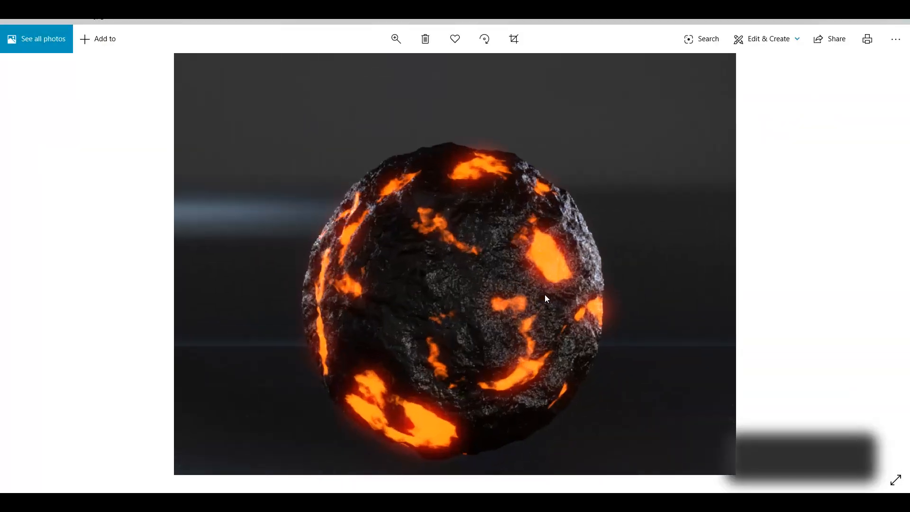
# - Fit the whole lava-sphere reference photo to the Photos window
pyautogui.doubleClick(524, 282)
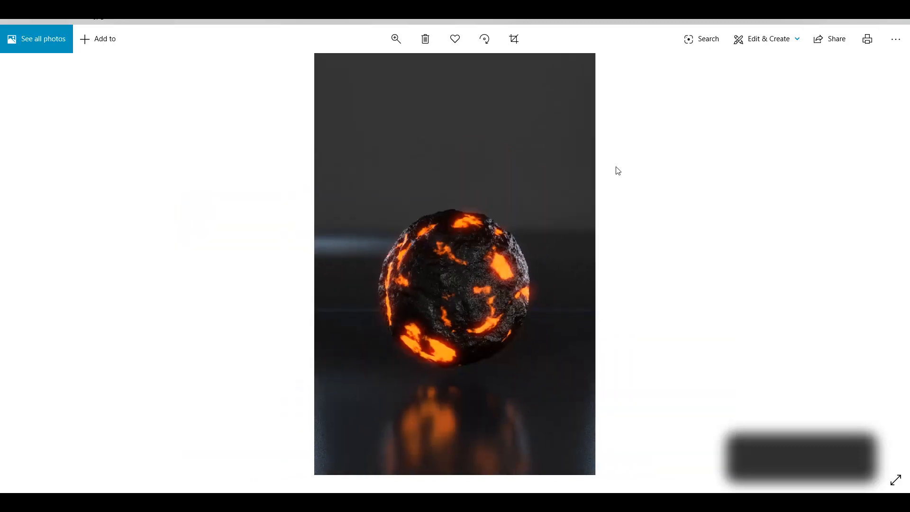
# - Back in Maya, drop a displacementShader into the lava shading group's Displacement slot
pyautogui.click(883, 23)
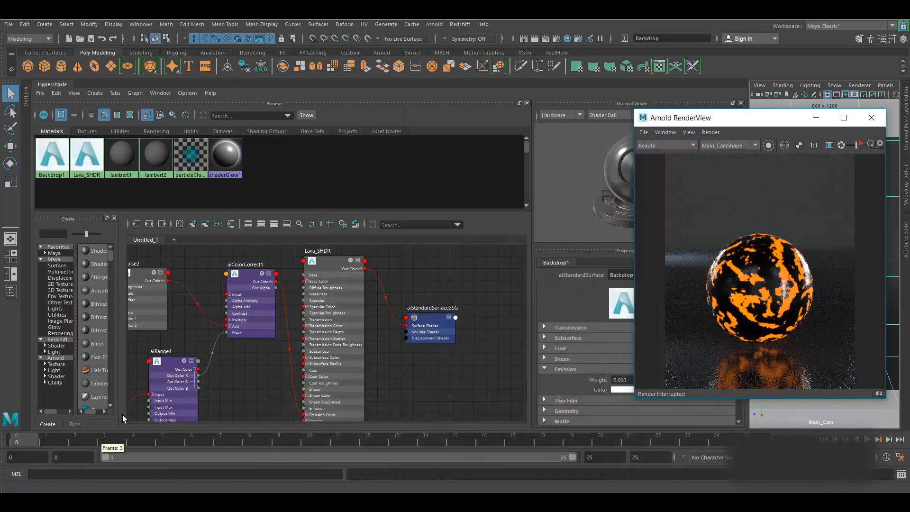
pyautogui.moveTo(458, 257); pyautogui.dragTo(473, 398)
pyautogui.keyDown('alt'); pyautogui.moveTo(327, 399); pyautogui.dragTo(367, 364, button='middle'); pyautogui.keyUp('alt')
pyautogui.moveTo(139, 298); pyautogui.dragTo(149, 373)
pyautogui.keyDown('alt'); pyautogui.moveTo(308, 404); pyautogui.dragTo(334, 378, button='middle'); pyautogui.keyUp('alt')
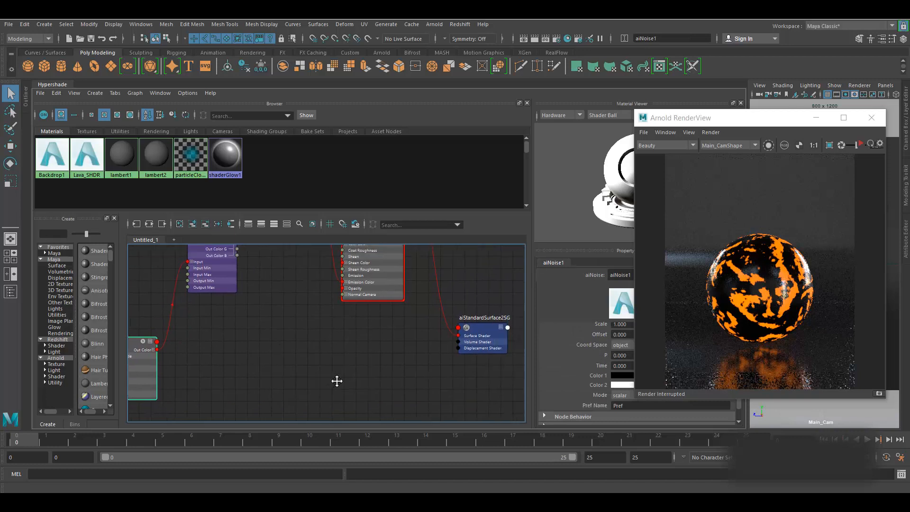
pyautogui.click(485, 334)
pyautogui.moveTo(485, 334); pyautogui.dragTo(477, 352)
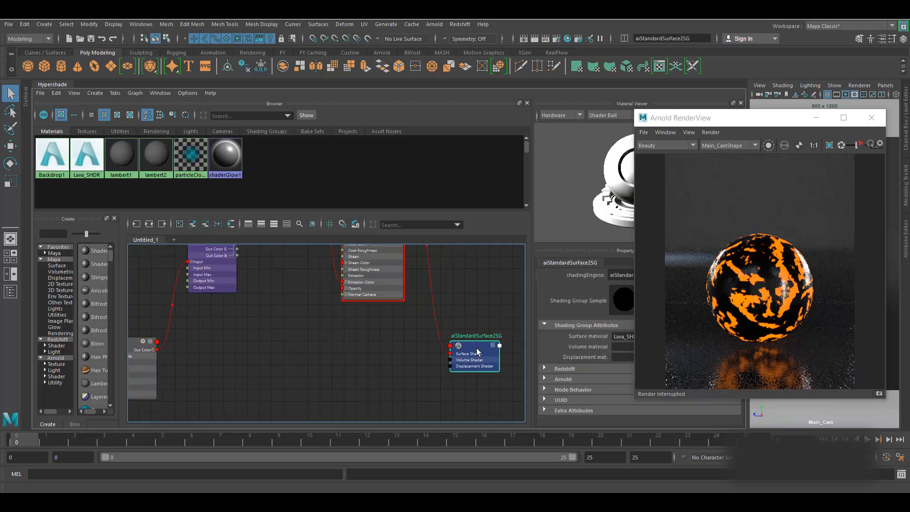
pyautogui.moveTo(132, 347); pyautogui.dragTo(558, 357, button='middle')
pyautogui.keyDown('alt'); pyautogui.moveTo(474, 405); pyautogui.dragTo(426, 312, button='middle'); pyautogui.keyUp('alt')
# - Connect aiRange1's red output to displacementShader1's Displacement and set Scale to 0.07
pyautogui.moveTo(359, 278); pyautogui.dragTo(386, 345)
pyautogui.keyDown('alt'); pyautogui.moveTo(432, 364); pyautogui.dragTo(484, 368, button='middle'); pyautogui.keyUp('alt')
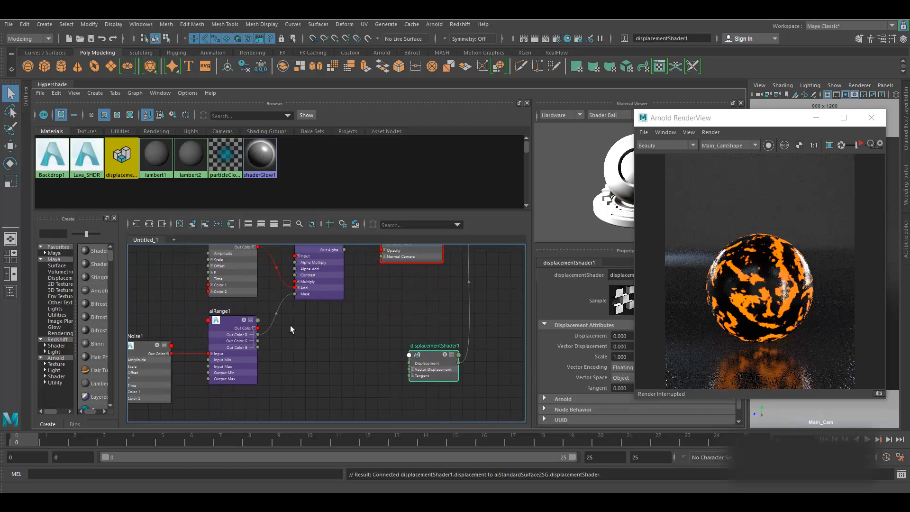
pyautogui.keyDown('alt'); pyautogui.moveTo(290, 382); pyautogui.dragTo(321, 360, button='middle'); pyautogui.keyUp('alt')
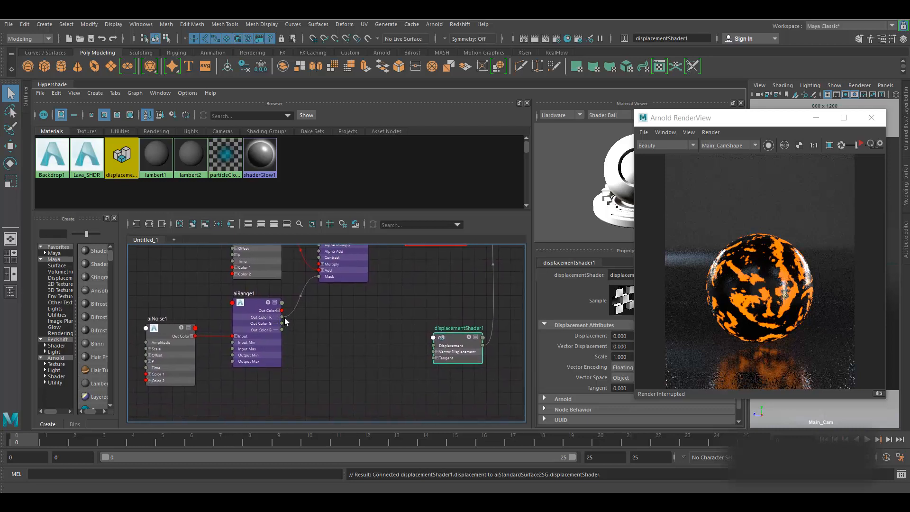
pyautogui.moveTo(282, 316); pyautogui.dragTo(441, 347)
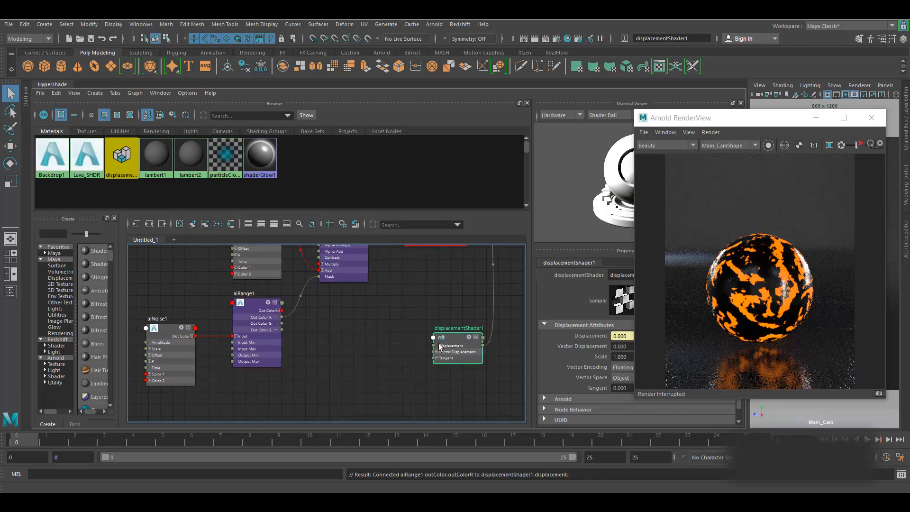
pyautogui.keyDown('alt'); pyautogui.moveTo(511, 391); pyautogui.dragTo(356, 407, button='middle'); pyautogui.keyUp('alt')
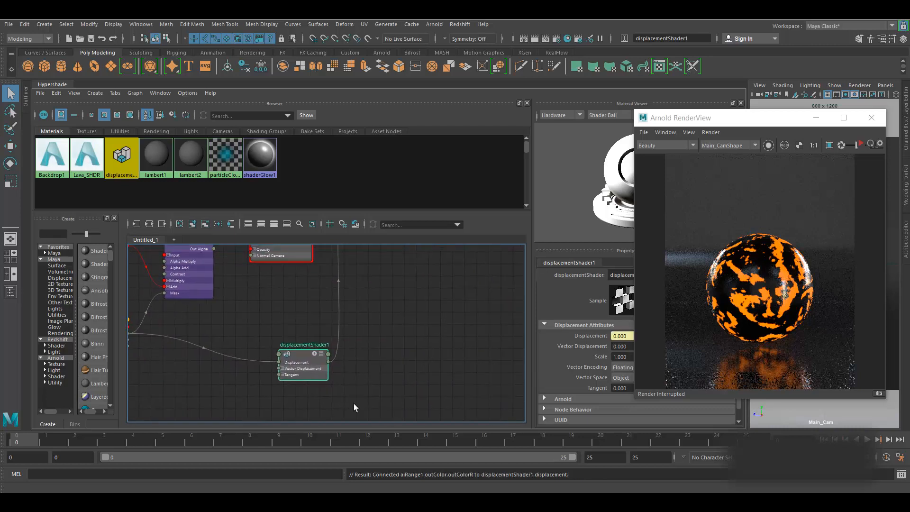
pyautogui.click(613, 356)
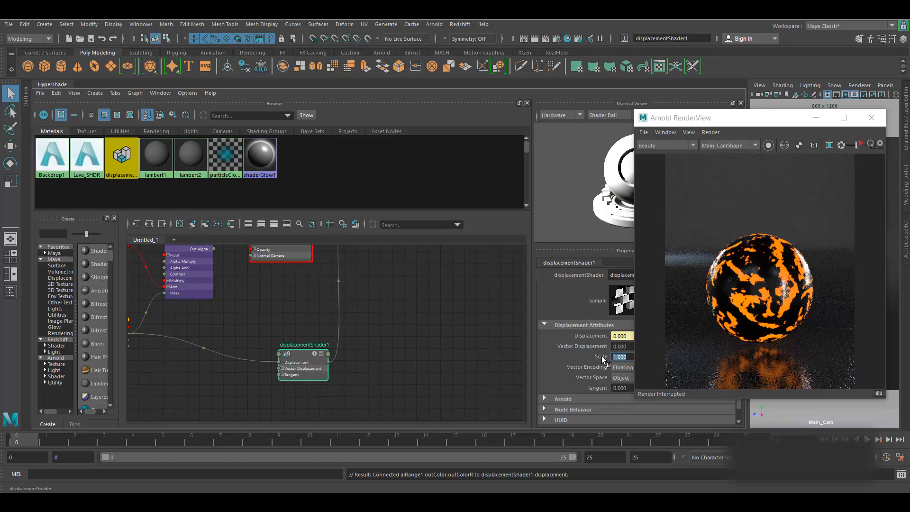
pyautogui.write('.')
pyautogui.moveTo(795, 122); pyautogui.dragTo(833, 169)
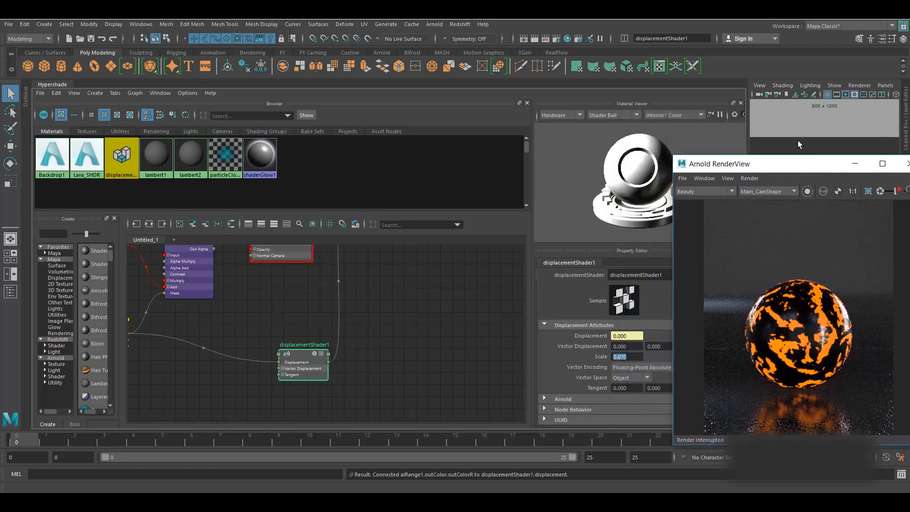
pyautogui.moveTo(748, 141); pyautogui.dragTo(583, 153)
pyautogui.moveTo(719, 165); pyautogui.dragTo(571, 114)
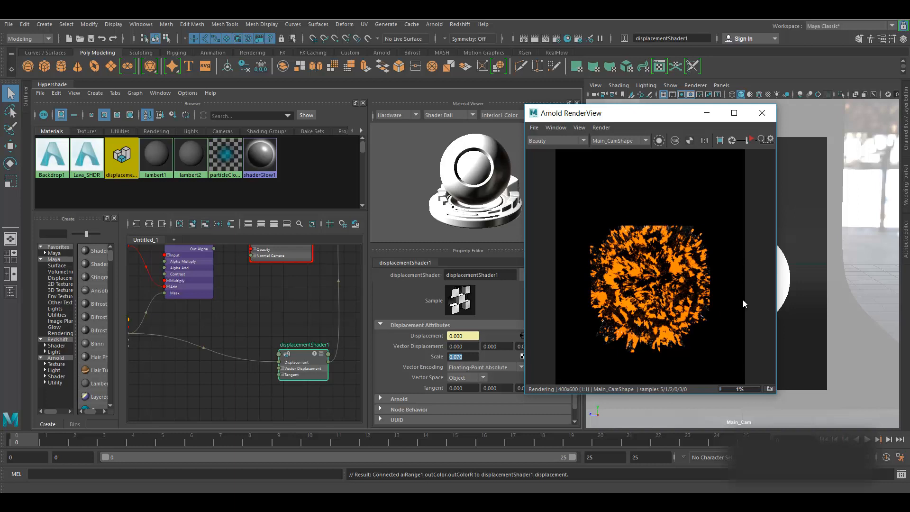
# - Set displacementShader1's Scale to 0.01 and restart the IPR render
pyautogui.click(750, 141)
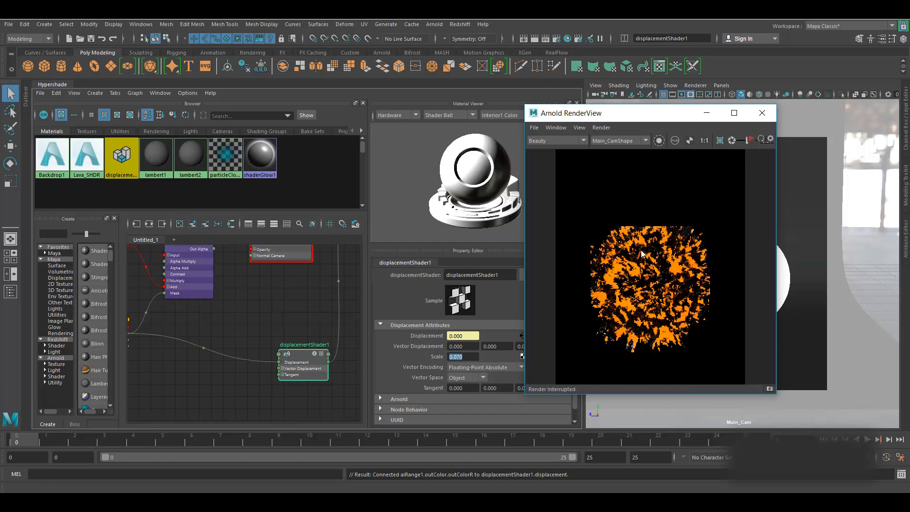
pyautogui.moveTo(467, 357); pyautogui.dragTo(425, 357)
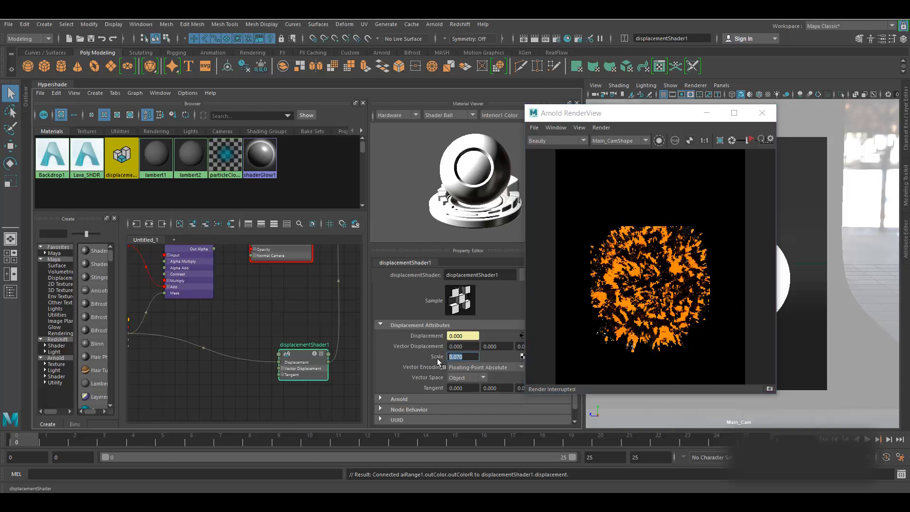
pyautogui.press('BackSpace')
pyautogui.write('0.01')
pyautogui.press('Return')
pyautogui.click(753, 140)
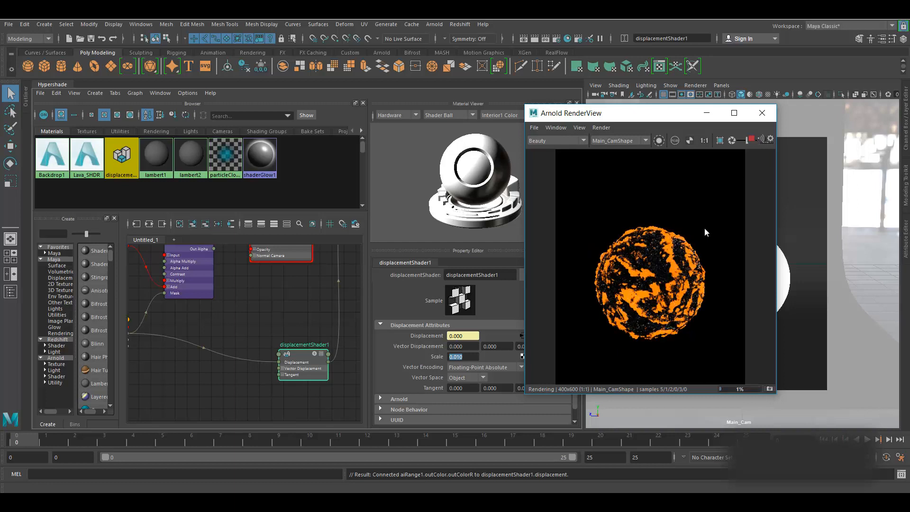
# - Stop the render, change Scale to -0.010, and open the render view's Render menu
pyautogui.scroll(2, 649, 293)
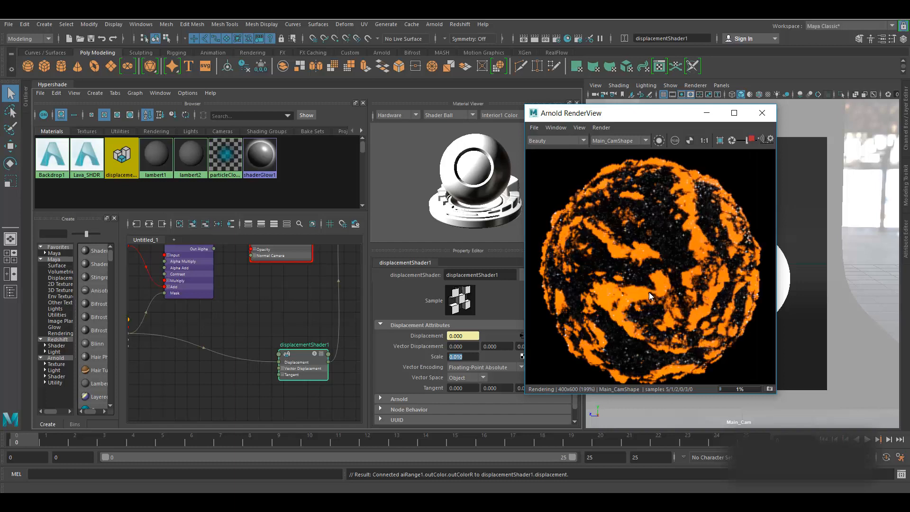
pyautogui.scroll(-2, 649, 292)
pyautogui.click(750, 139)
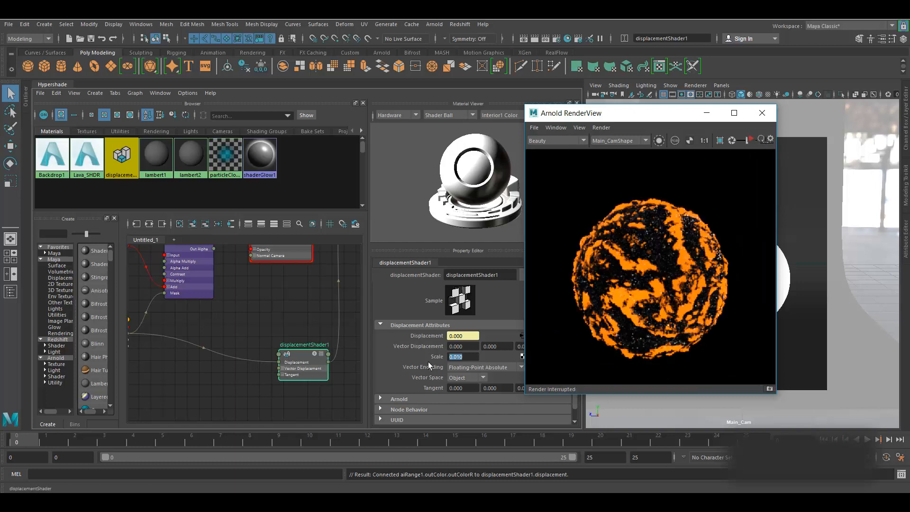
pyautogui.click(452, 357)
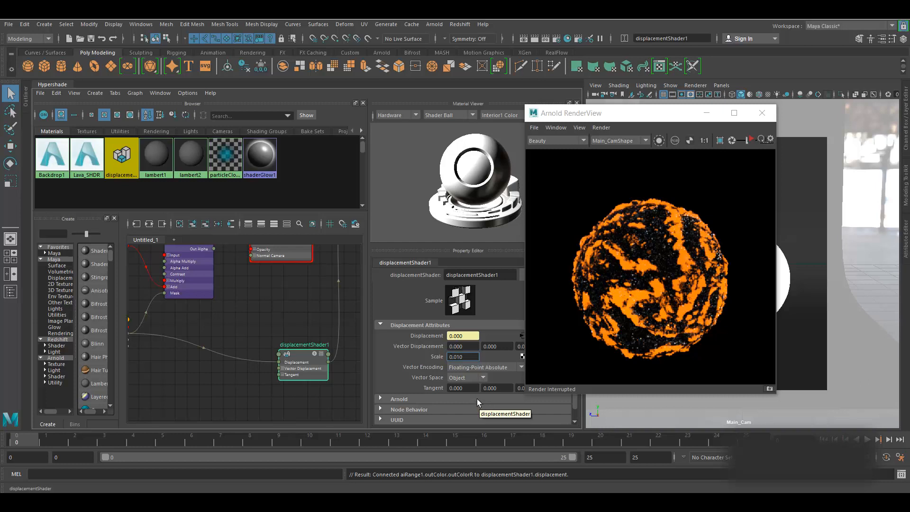
pyautogui.write('-')
pyautogui.press('Return')
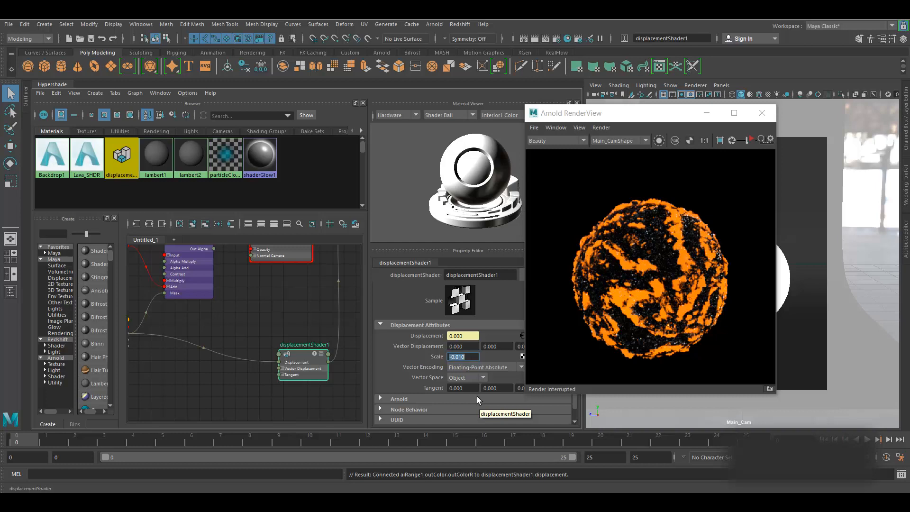
pyautogui.click(602, 128)
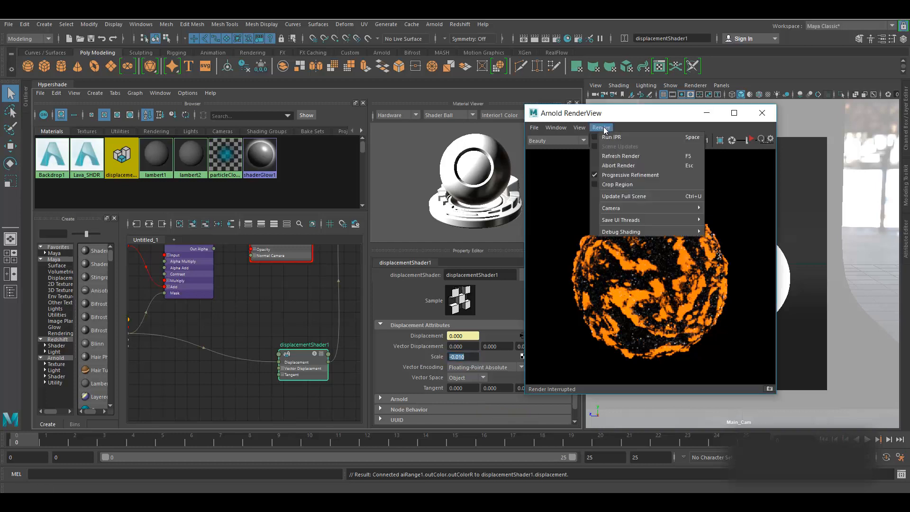
# - Re-render the full scene and store the result as Snapshot_01
pyautogui.click(625, 197)
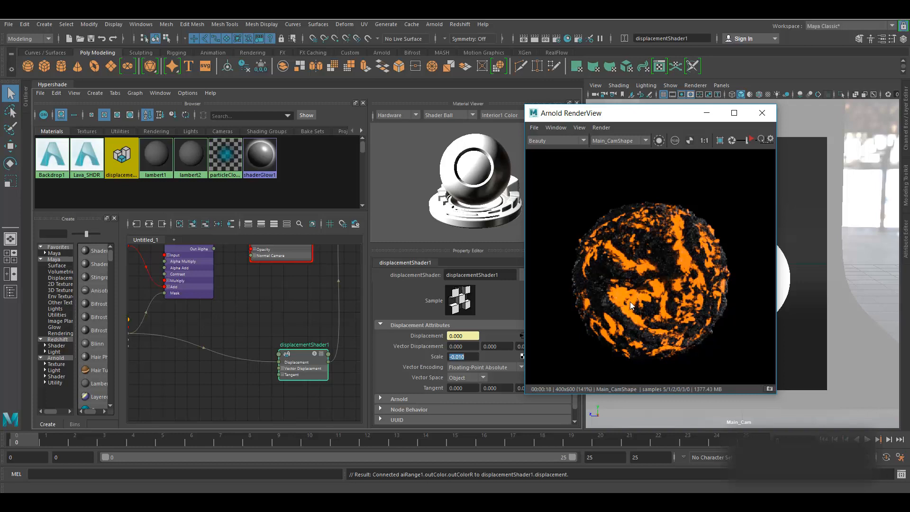
pyautogui.click(771, 388)
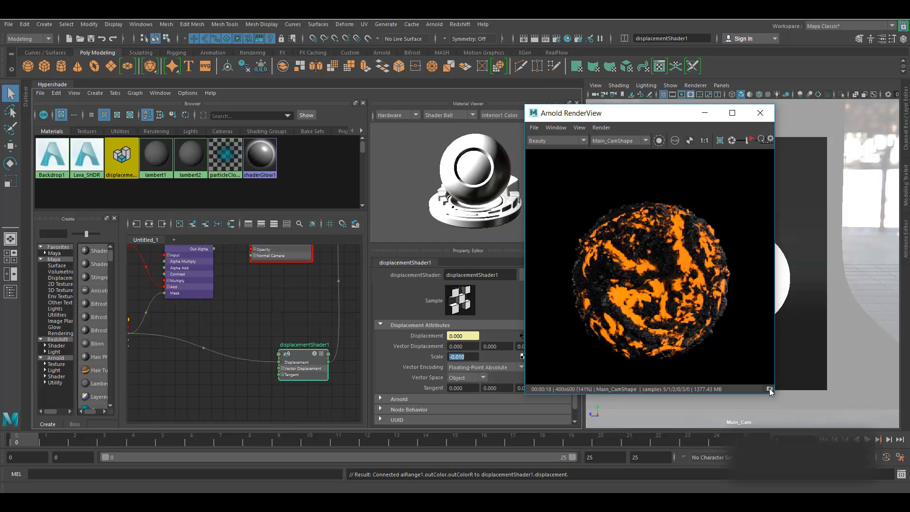
pyautogui.scroll(-3, 269, 354)
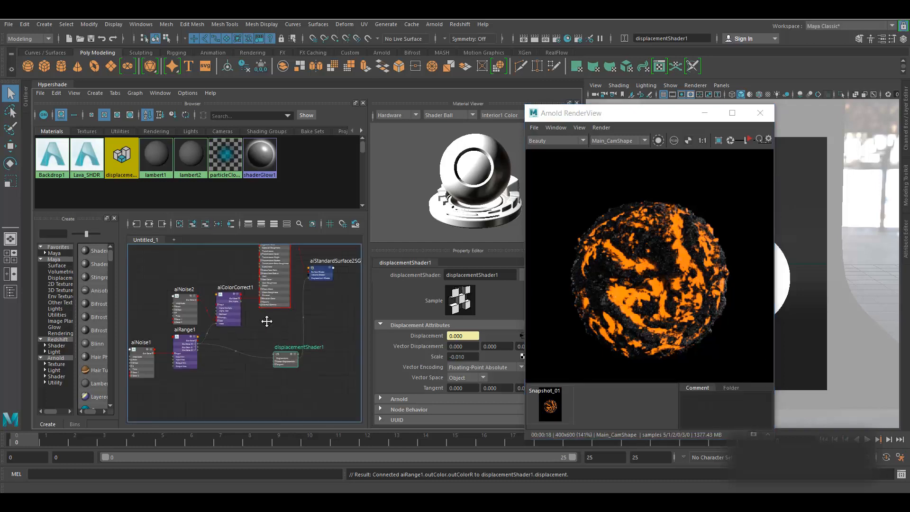
pyautogui.keyDown('alt'); pyautogui.moveTo(266, 319); pyautogui.dragTo(286, 349, button='middle'); pyautogui.keyUp('alt')
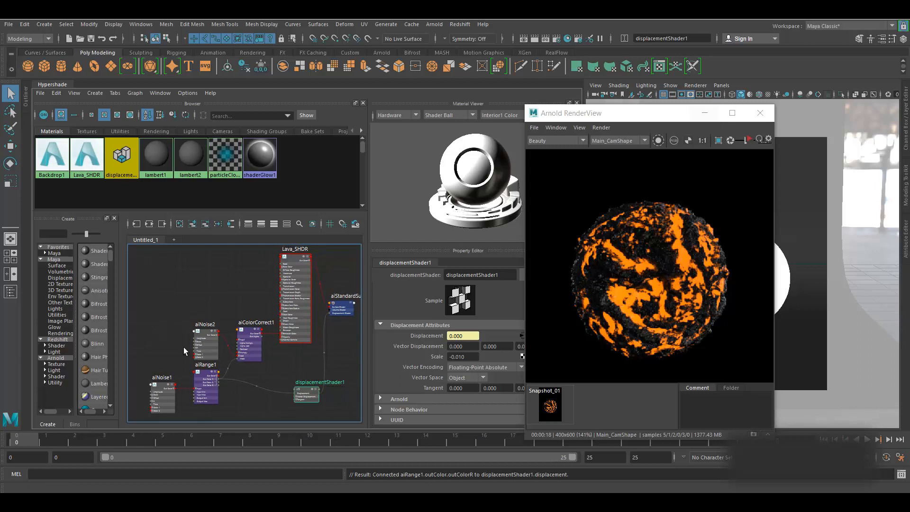
# - Move the Arnold RenderView aside and start an IPR preview
pyautogui.moveTo(654, 119); pyautogui.dragTo(765, 120)
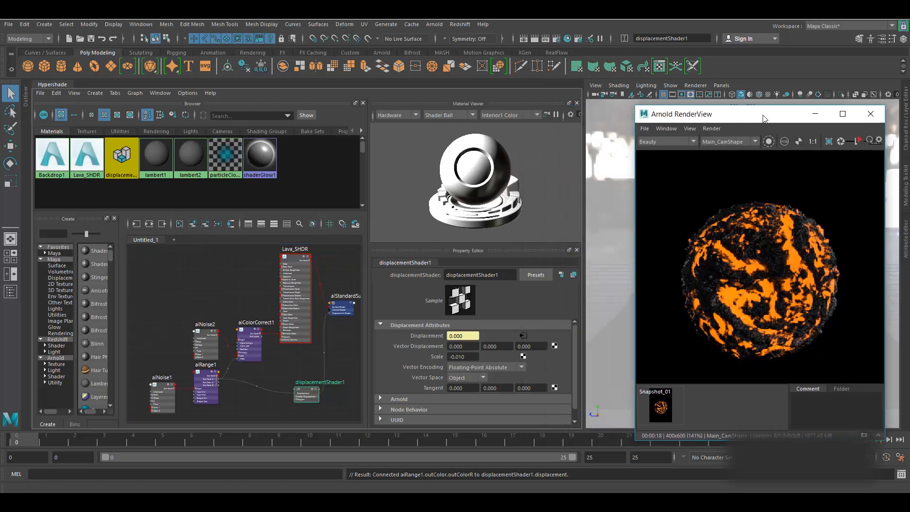
pyautogui.click(769, 141)
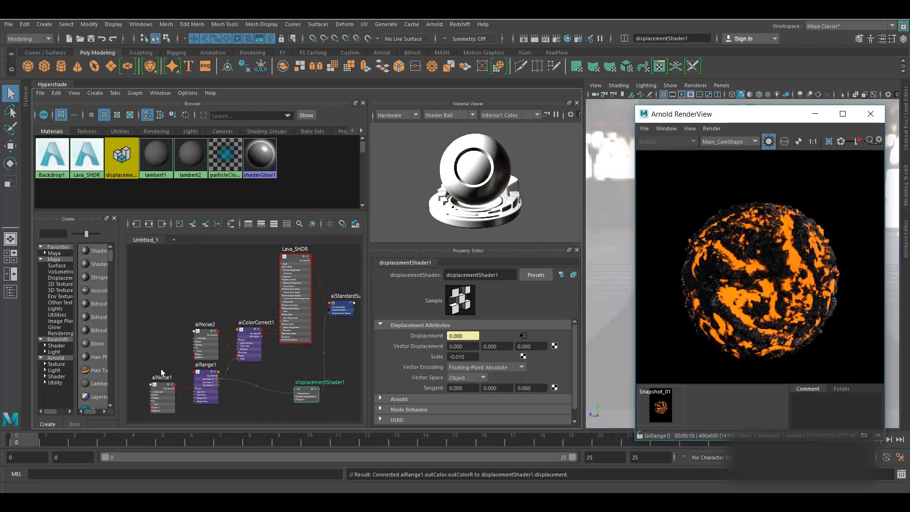
pyautogui.scroll(2, 146, 399)
pyautogui.scroll(3, 146, 400)
# - Set aiNoise1's Distortion to 3 and preview it with IPR
pyautogui.click(183, 355)
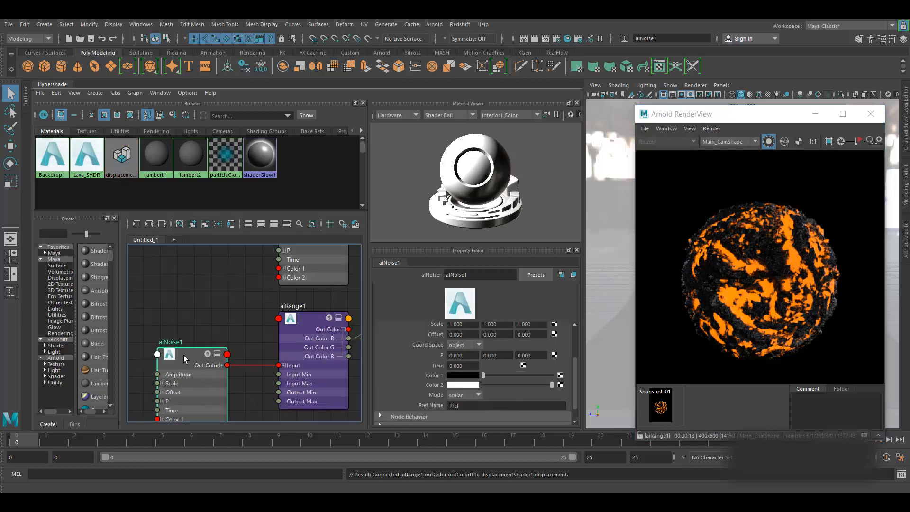
pyautogui.scroll(2, 468, 359)
pyautogui.scroll(2, 470, 363)
pyautogui.moveTo(463, 349); pyautogui.dragTo(456, 349)
pyautogui.write('3')
pyautogui.press('Return')
pyautogui.click(861, 141)
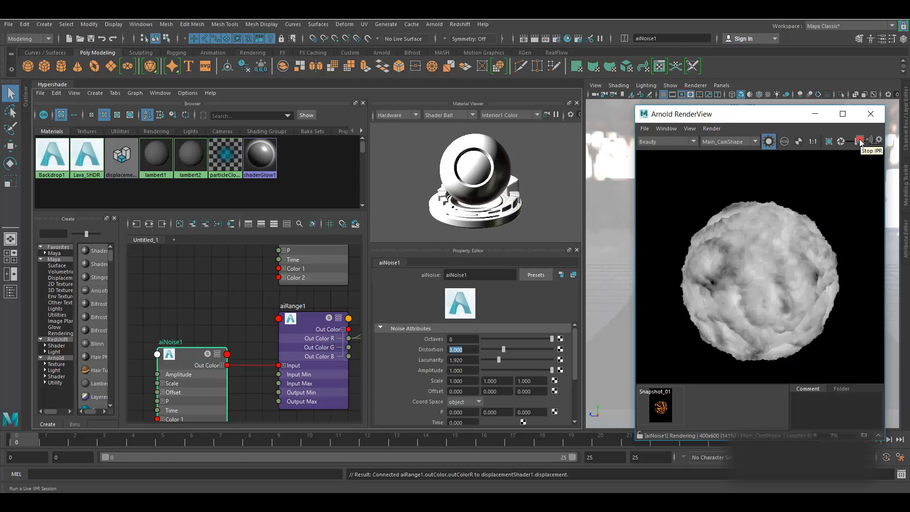
pyautogui.click(860, 141)
# - Preview the aiRange1 crack mask in an IPR render
pyautogui.scroll(-2, 224, 325)
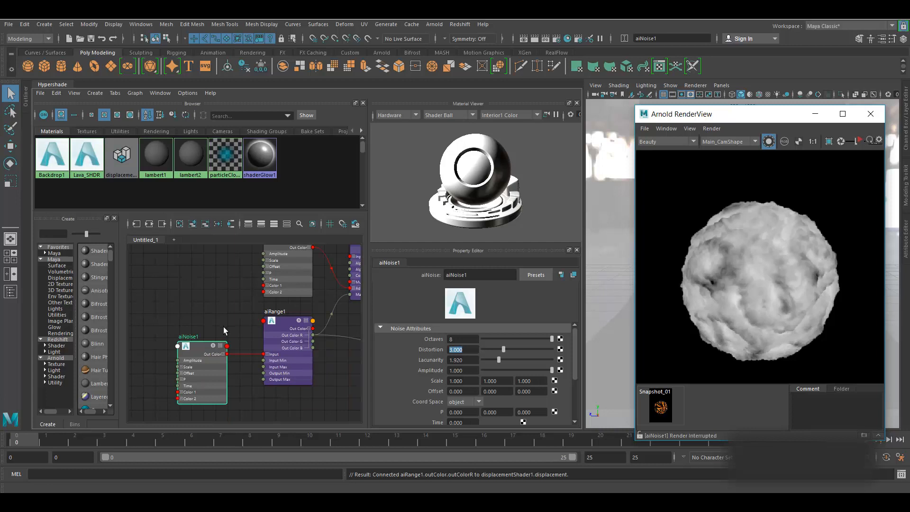
pyautogui.keyDown('alt'); pyautogui.moveTo(223, 326); pyautogui.dragTo(177, 324, button='middle'); pyautogui.keyUp('alt')
pyautogui.click(235, 331)
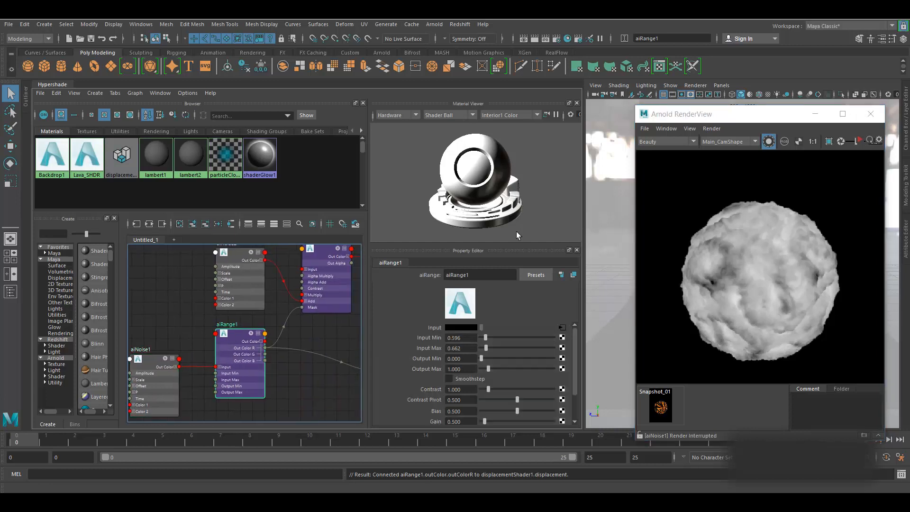
pyautogui.click(859, 141)
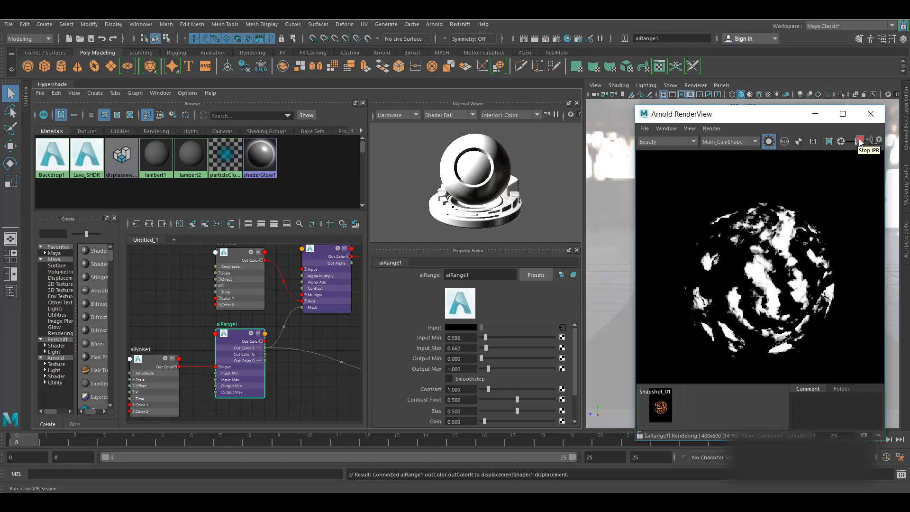
pyautogui.click(859, 142)
# - Lower aiNoise1's Distortion to 2.000 and preview the result
pyautogui.click(151, 361)
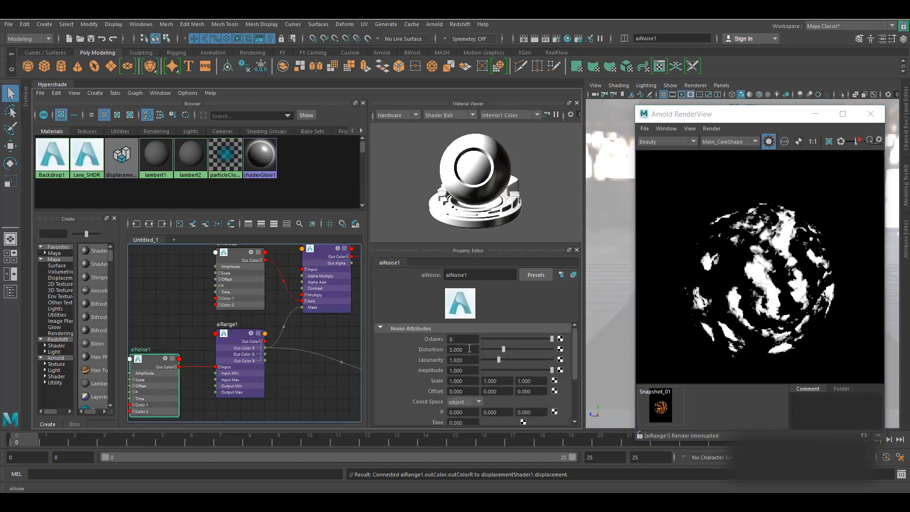
pyautogui.moveTo(474, 349); pyautogui.dragTo(428, 349)
pyautogui.write('2')
pyautogui.press('Return')
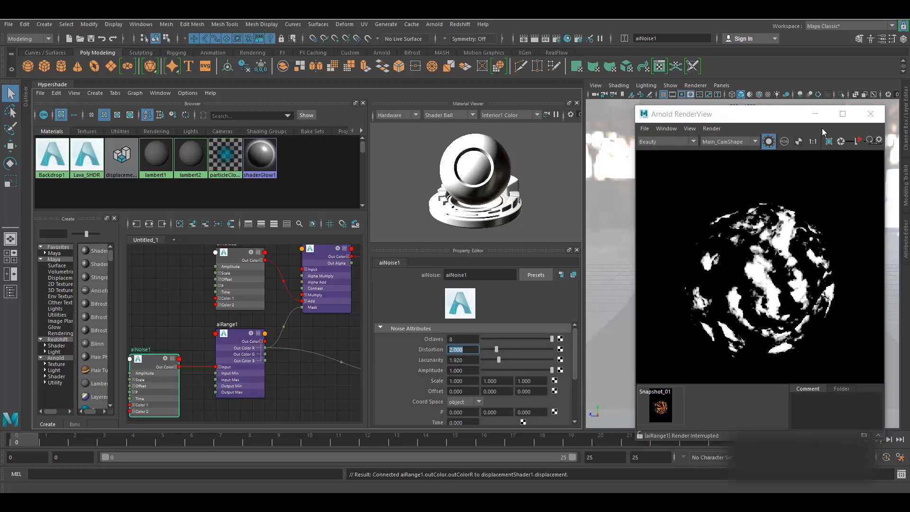
pyautogui.click(860, 141)
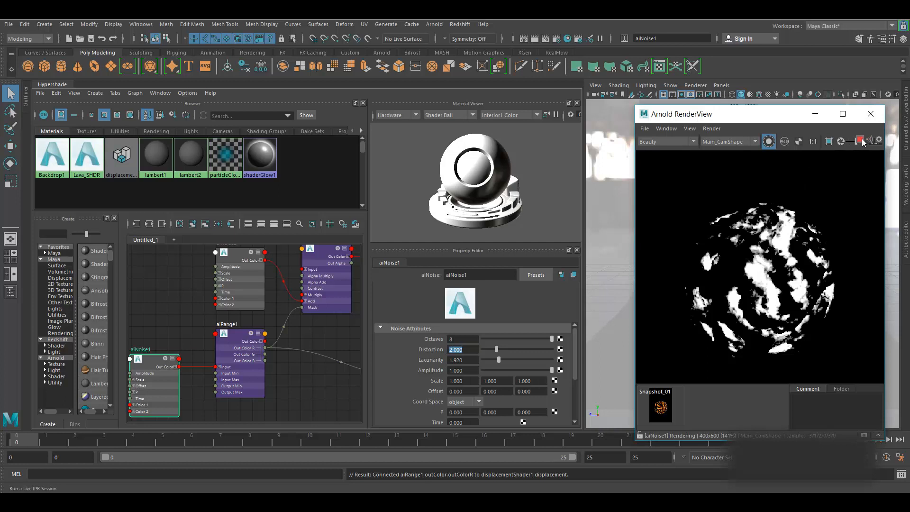
pyautogui.click(860, 141)
# - Preview the aiRange1 mask again, then select Lava_SHDR
pyautogui.click(238, 334)
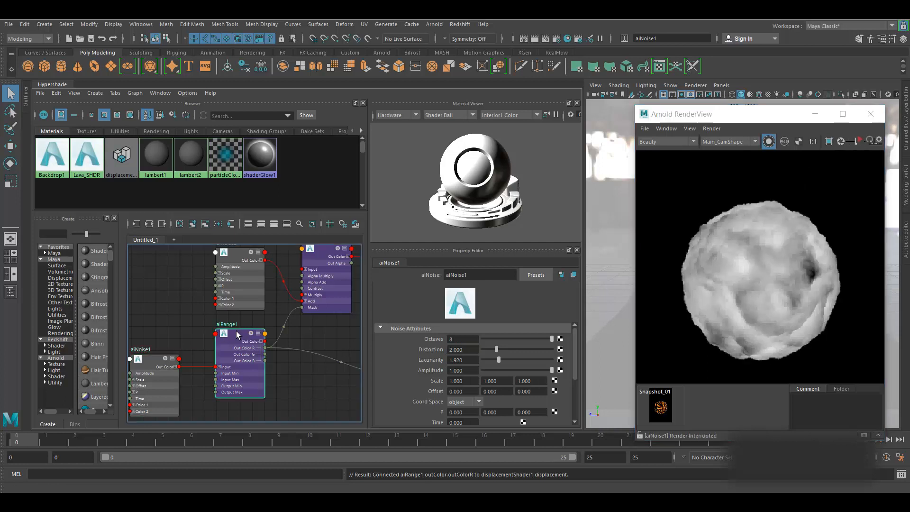
pyautogui.click(861, 140)
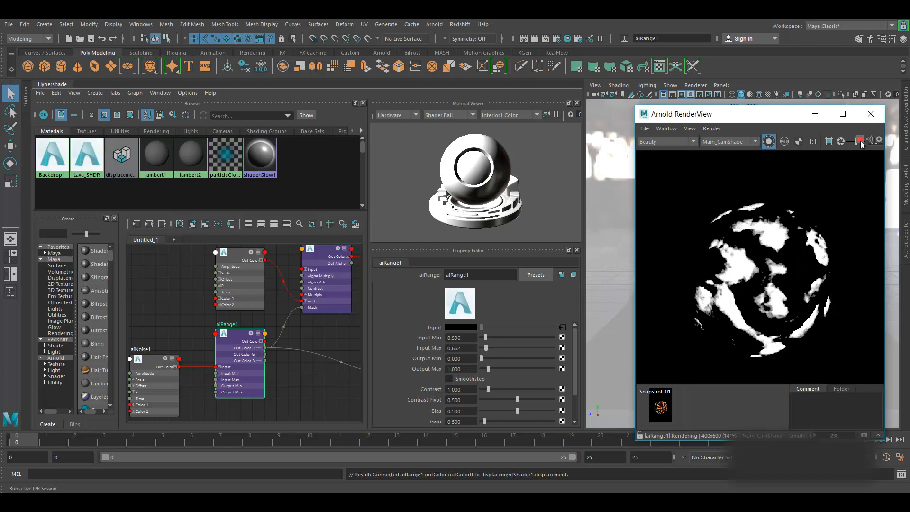
pyautogui.click(860, 141)
pyautogui.scroll(-3, 173, 401)
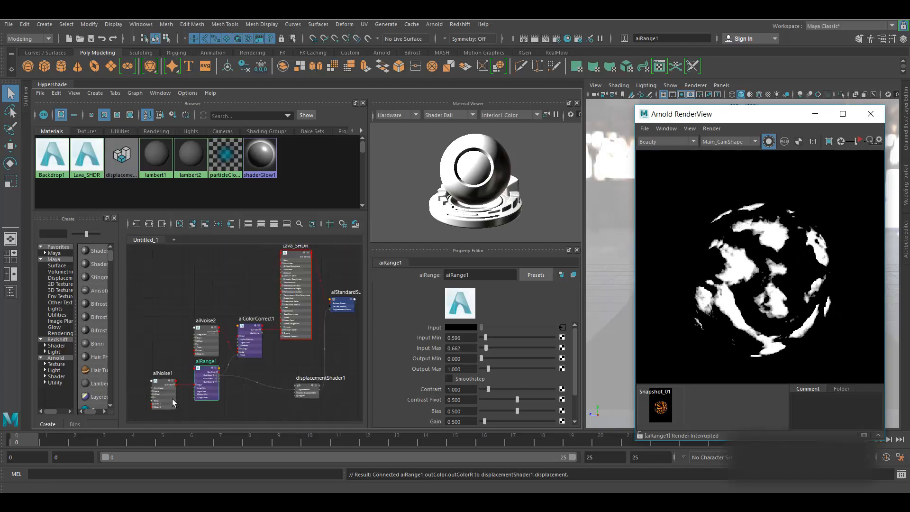
pyautogui.keyDown('alt'); pyautogui.moveTo(283, 360); pyautogui.dragTo(265, 376, button='middle'); pyautogui.keyUp('alt')
pyautogui.click(258, 275)
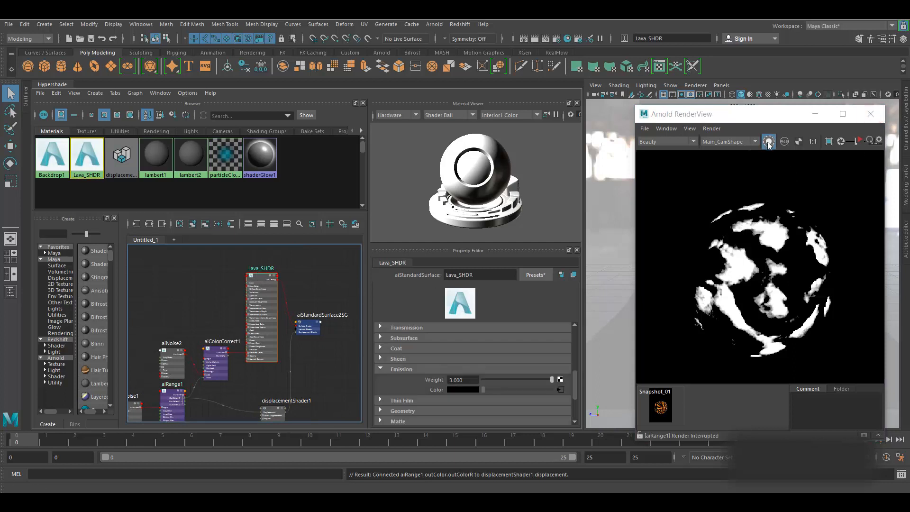
# - Re-render the lava sphere at 1:1, save the scene, and compare with a reference render
pyautogui.click(860, 141)
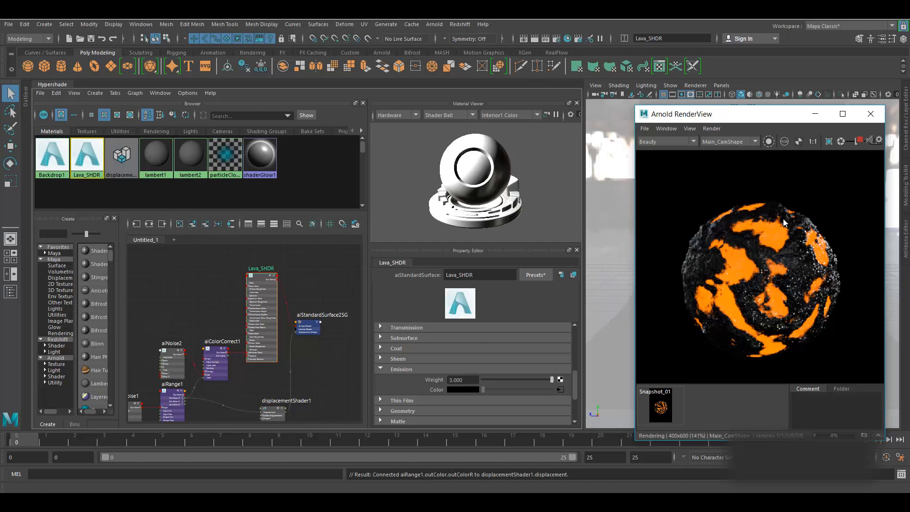
pyautogui.hotkey('ctrl', 's')
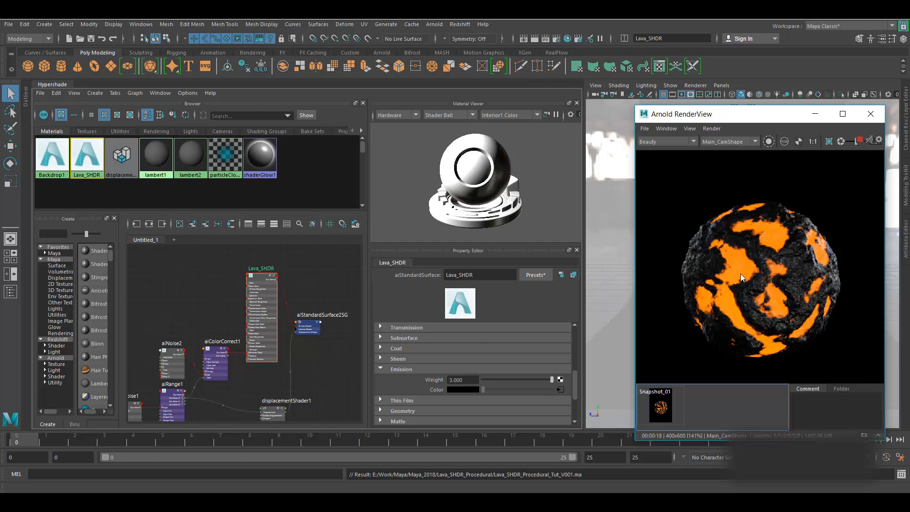
pyautogui.click(813, 142)
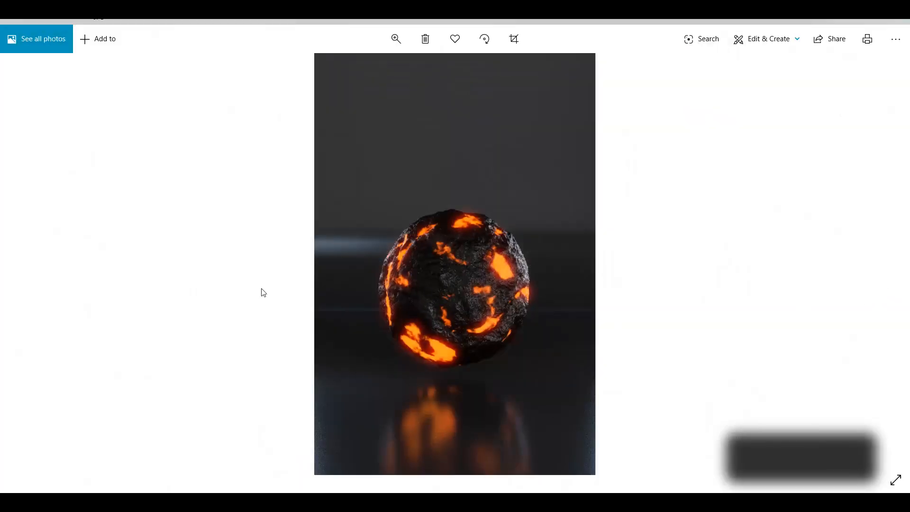
pyautogui.click(23, 270)
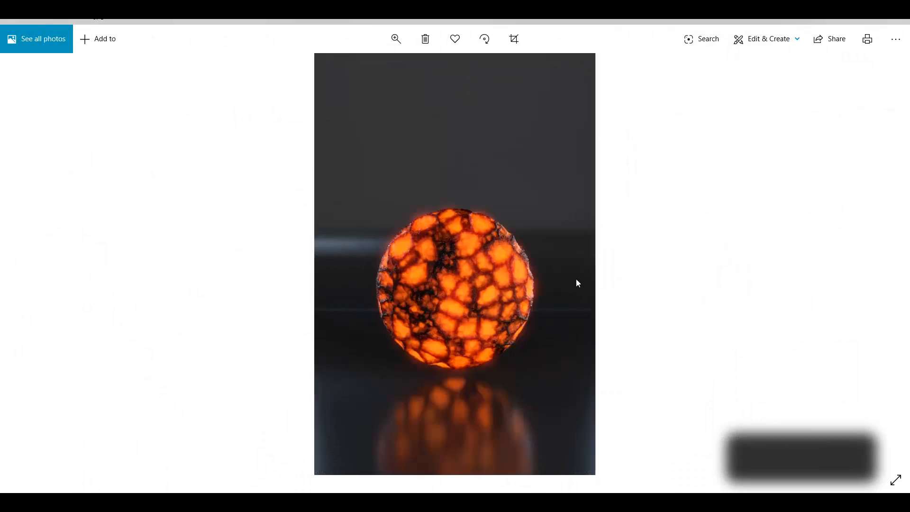
pyautogui.click(869, 21)
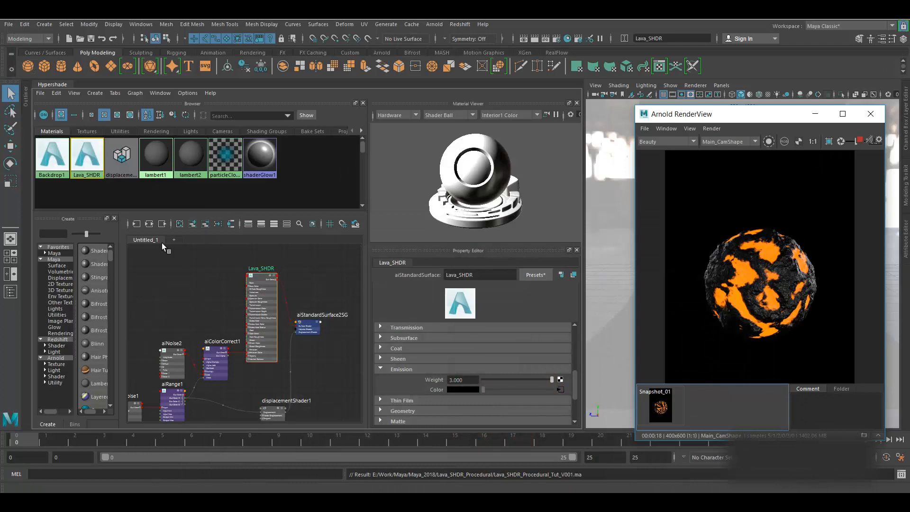
# - Add a new node graph tab named Lava_02
pyautogui.click(174, 239)
pyautogui.doubleClick(183, 240)
pyautogui.write('Lava_0')
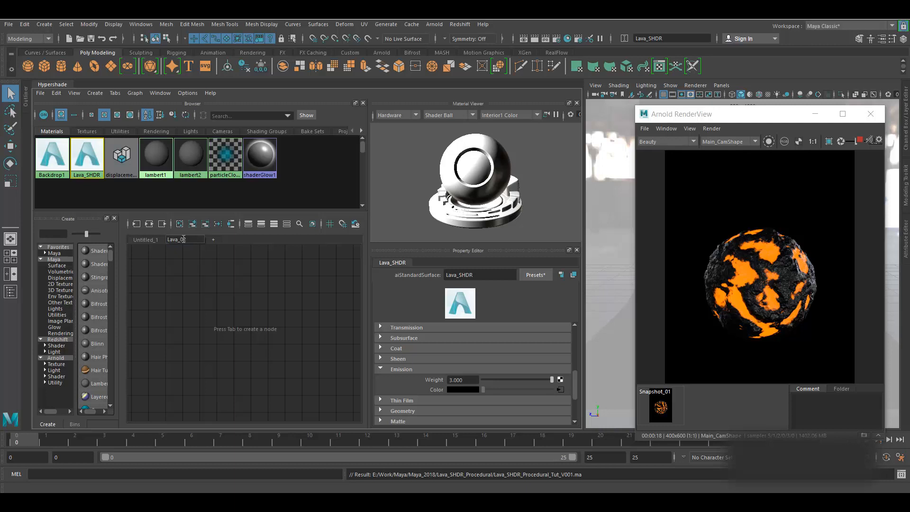
pyautogui.press('Return')
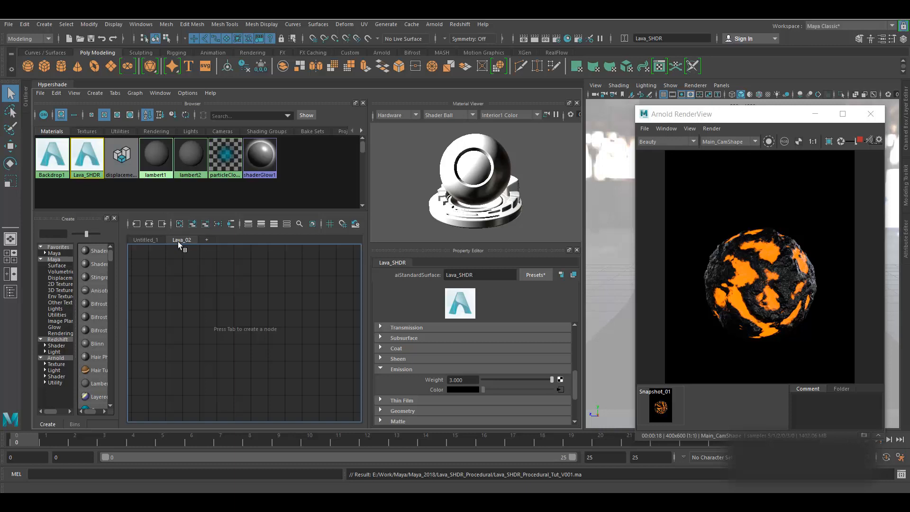
# - Store Snapshot_02 of the render and select the whole Lava_SHDR network
pyautogui.click(145, 240)
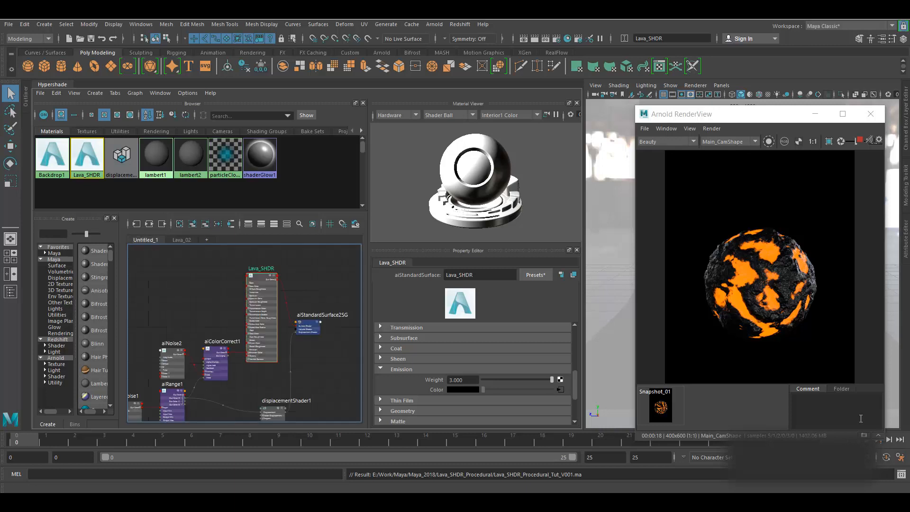
pyautogui.click(865, 437)
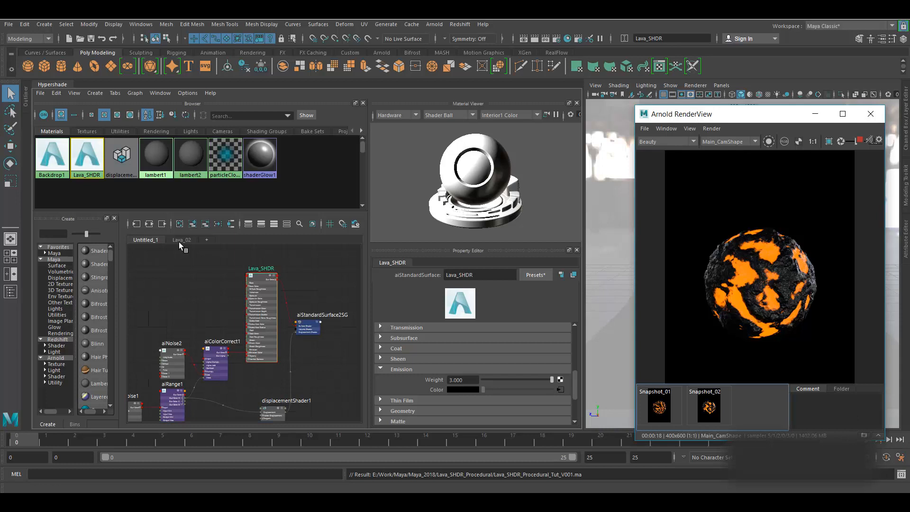
pyautogui.scroll(-5, 218, 300)
pyautogui.scroll(2, 228, 325)
pyautogui.scroll(-3, 197, 316)
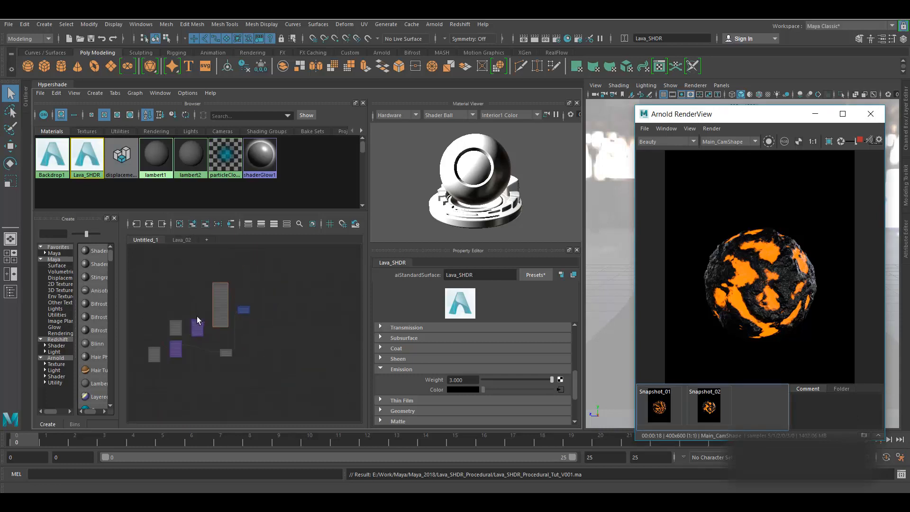
pyautogui.moveTo(178, 295); pyautogui.dragTo(306, 408)
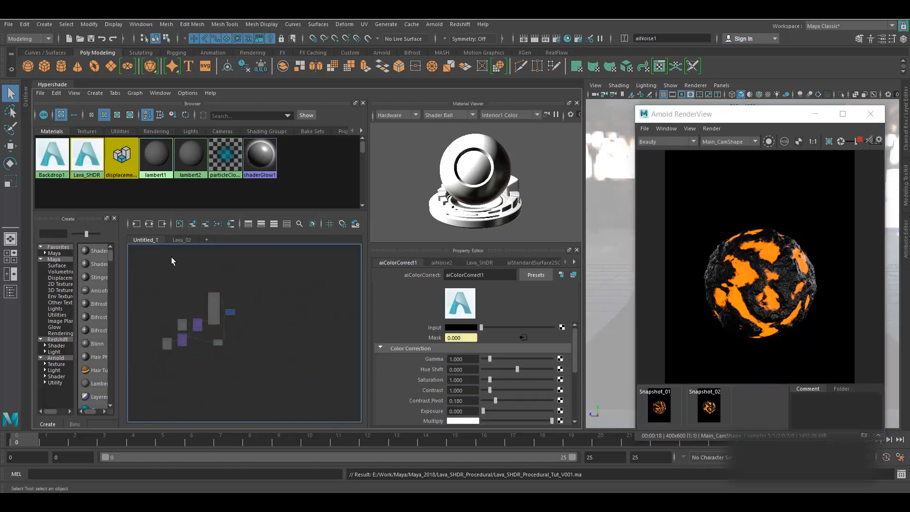
# - Paste the lava network into Lava_02 and move the pasted Lava_SHDR up-left
pyautogui.click(182, 239)
pyautogui.hotkey('ctrl', 'v')
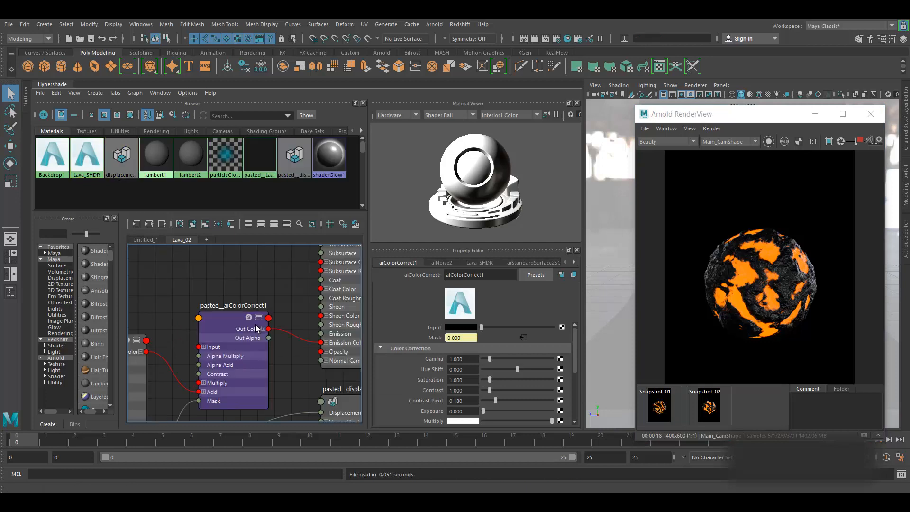
pyautogui.scroll(-2, 197, 309)
pyautogui.scroll(-1, 331, 331)
pyautogui.keyDown('alt'); pyautogui.moveTo(331, 327); pyautogui.dragTo(298, 362, button='middle'); pyautogui.keyUp('alt')
pyautogui.scroll(3, 276, 313)
pyautogui.moveTo(256, 271); pyautogui.dragTo(242, 260)
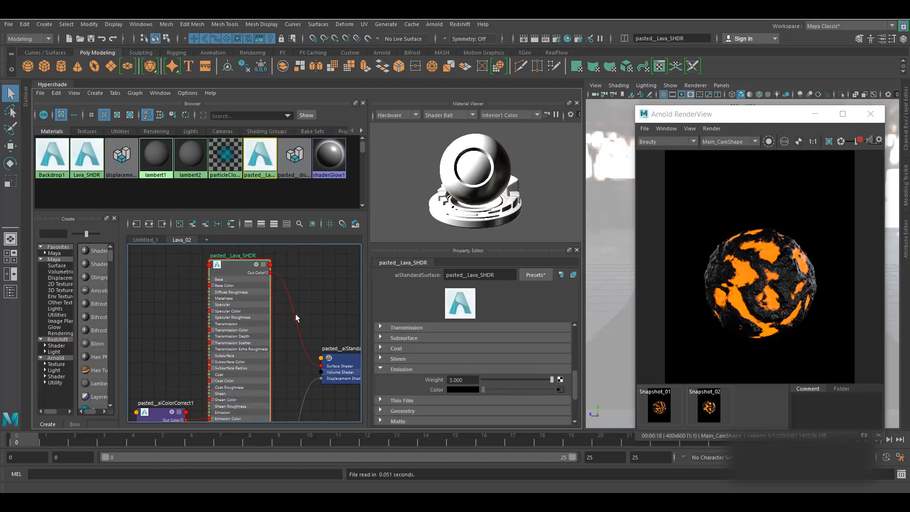
# - Arrange the pasted aiNoise2, color correct, aiRange1 and aiNoise1 nodes, then clear the selection
pyautogui.scroll(-2, 307, 286)
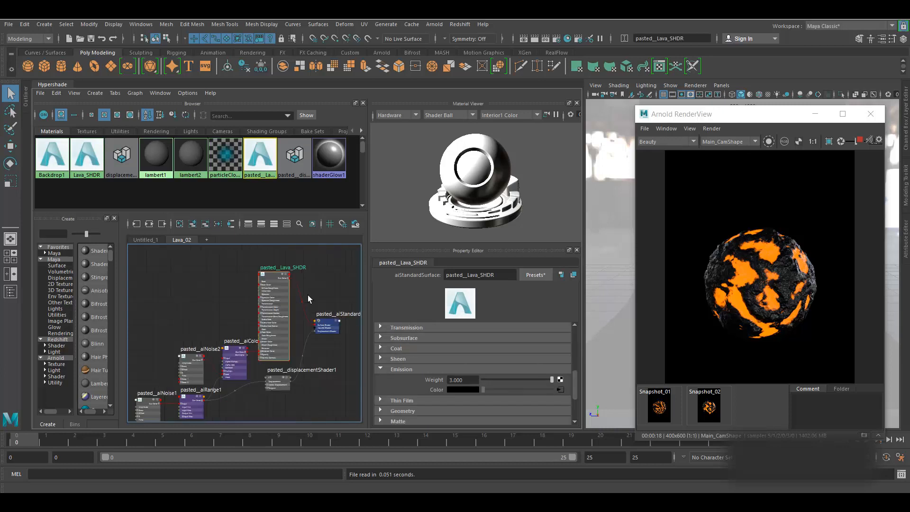
pyautogui.keyDown('alt'); pyautogui.moveTo(321, 399); pyautogui.dragTo(328, 357, button='middle'); pyautogui.keyUp('alt')
pyautogui.scroll(2, 240, 371)
pyautogui.keyDown('alt'); pyautogui.moveTo(234, 398); pyautogui.dragTo(326, 406, button='middle'); pyautogui.keyUp('alt')
pyautogui.moveTo(278, 309); pyautogui.dragTo(215, 269)
pyautogui.moveTo(326, 298); pyautogui.dragTo(310, 268)
pyautogui.click(280, 362)
pyautogui.moveTo(280, 362); pyautogui.dragTo(280, 365)
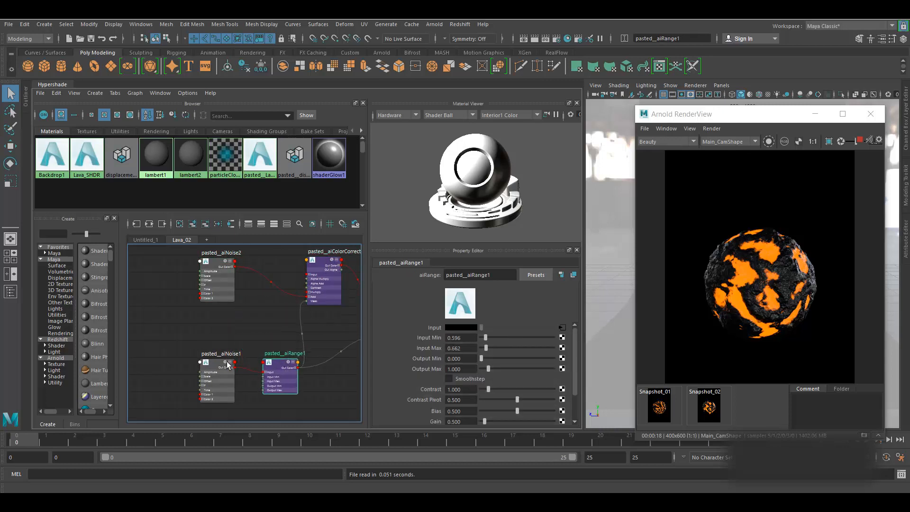
pyautogui.moveTo(212, 362); pyautogui.dragTo(183, 363)
pyautogui.keyDown('alt'); pyautogui.moveTo(237, 408); pyautogui.dragTo(269, 346, button='middle'); pyautogui.keyUp('alt')
pyautogui.moveTo(211, 405); pyautogui.dragTo(212, 405)
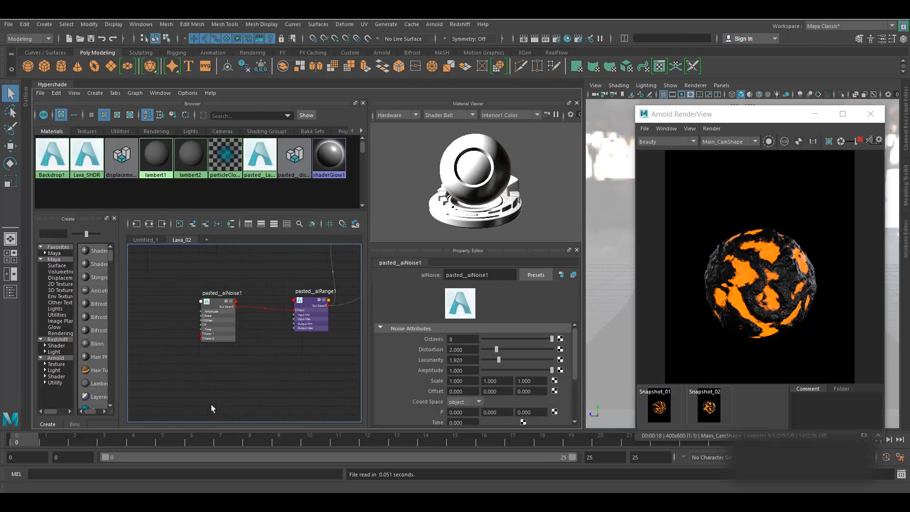
# - Create an aiCellNoise node and place it near the range node
pyautogui.press('Tab')
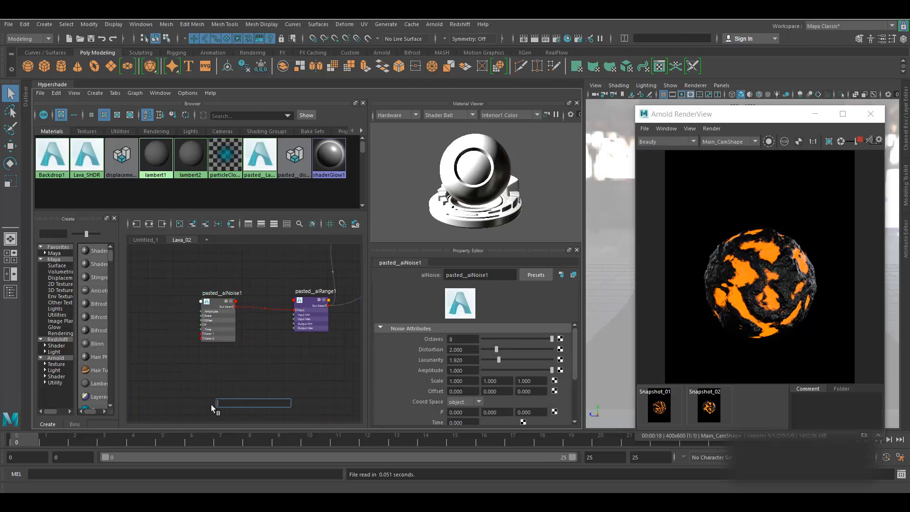
pyautogui.write('aice')
pyautogui.click(252, 412)
pyautogui.moveTo(230, 408); pyautogui.dragTo(257, 359)
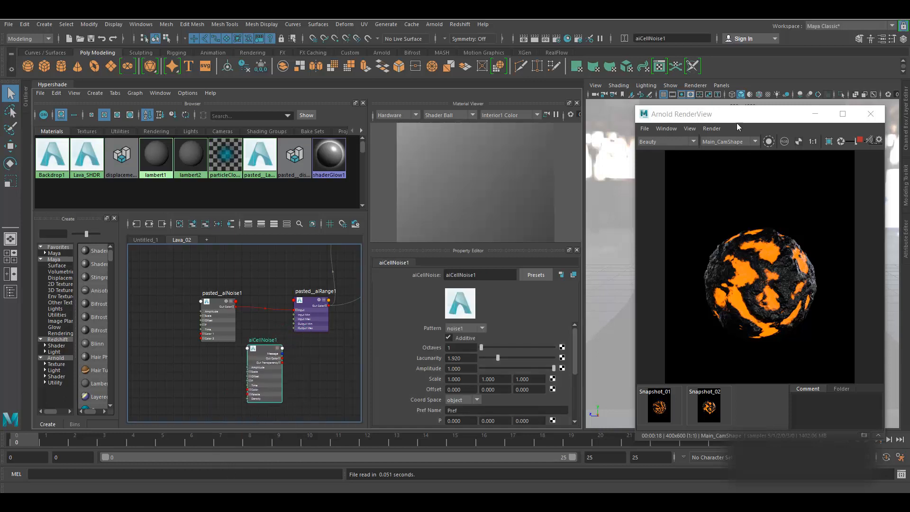
pyautogui.click(768, 142)
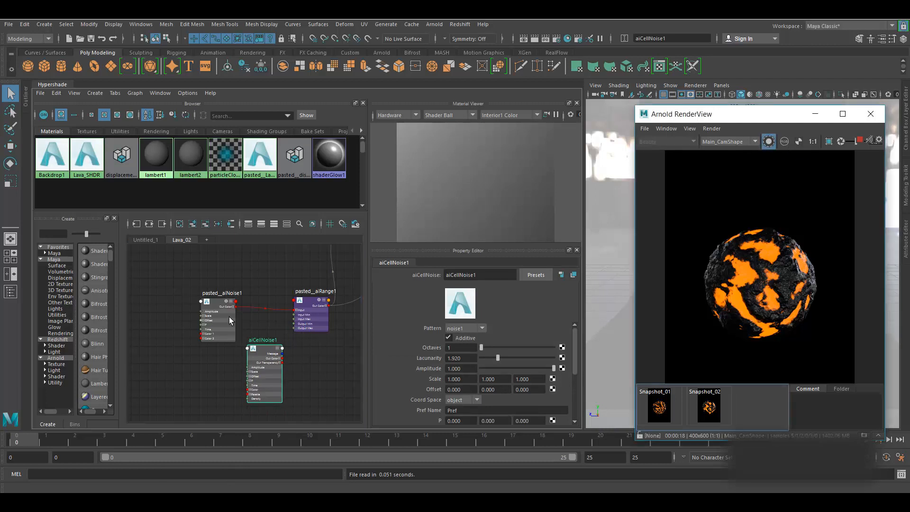
# - Connect aiCellNoise1's Out Color to pasted__aiRange1's Input
pyautogui.moveTo(229, 316); pyautogui.dragTo(190, 316)
pyautogui.scroll(2, 195, 331)
pyautogui.click(277, 369)
pyautogui.moveTo(275, 357); pyautogui.dragTo(334, 301)
# - Move the shading group node right, then view the Untitled_1 graph
pyautogui.keyDown('alt'); pyautogui.moveTo(333, 371); pyautogui.dragTo(182, 384, button='middle'); pyautogui.keyUp('alt')
pyautogui.scroll(-3, 249, 357)
pyautogui.moveTo(288, 288)
pyautogui.mouseDown()
pyautogui.moveTo(333, 324)
pyautogui.moveTo(341, 295)
pyautogui.mouseUp()
pyautogui.keyDown('alt'); pyautogui.moveTo(256, 396); pyautogui.dragTo(290, 351, button='middle'); pyautogui.keyUp('alt')
pyautogui.scroll(5, 236, 338)
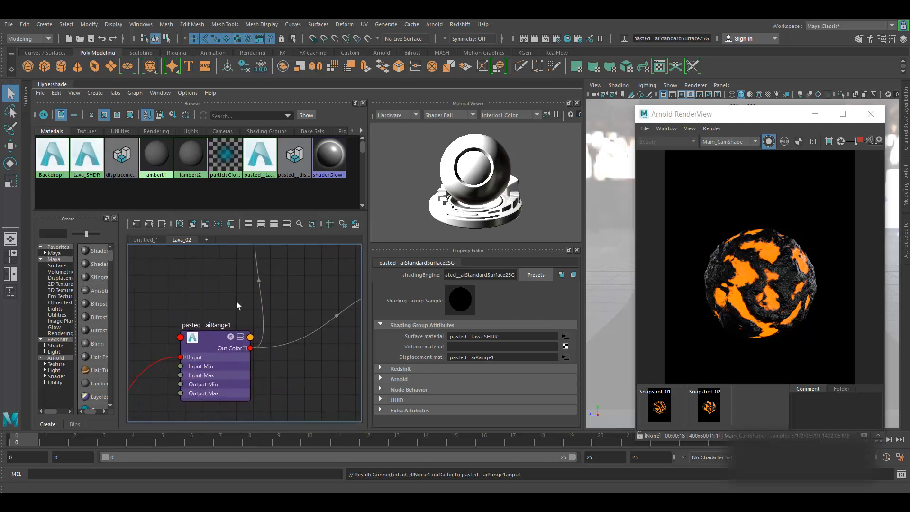
pyautogui.click(145, 240)
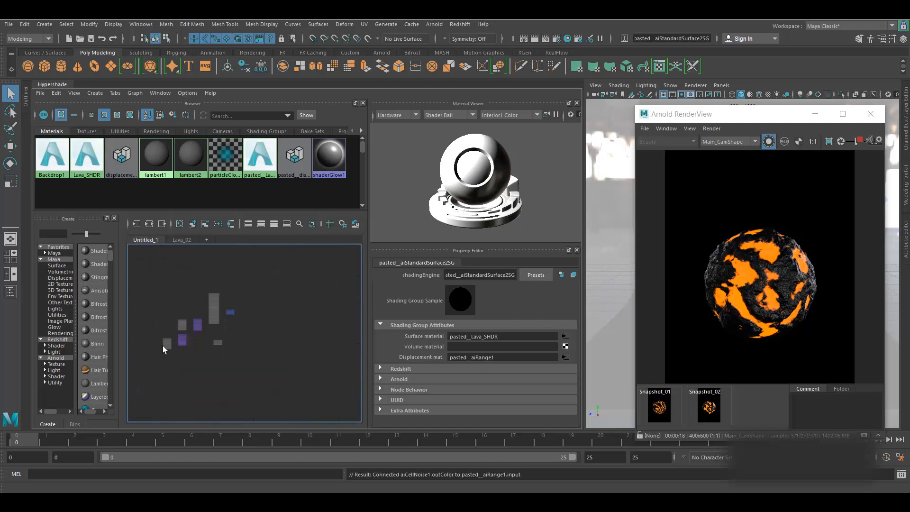
# - Pull pasted__aiRange1's Out Color R wire off the displacement shader in Lava_02
pyautogui.scroll(5, 163, 345)
pyautogui.moveTo(239, 373)
pyautogui.keyDown('alt'); pyautogui.mouseDown(button='middle')
pyautogui.moveTo(251, 383)
pyautogui.moveTo(233, 394)
pyautogui.moveTo(246, 395)
pyautogui.moveTo(234, 365)
pyautogui.mouseUp(button='middle'); pyautogui.keyUp('alt')
pyautogui.click(183, 239)
pyautogui.scroll(-5, 231, 369)
pyautogui.scroll(6, 249, 385)
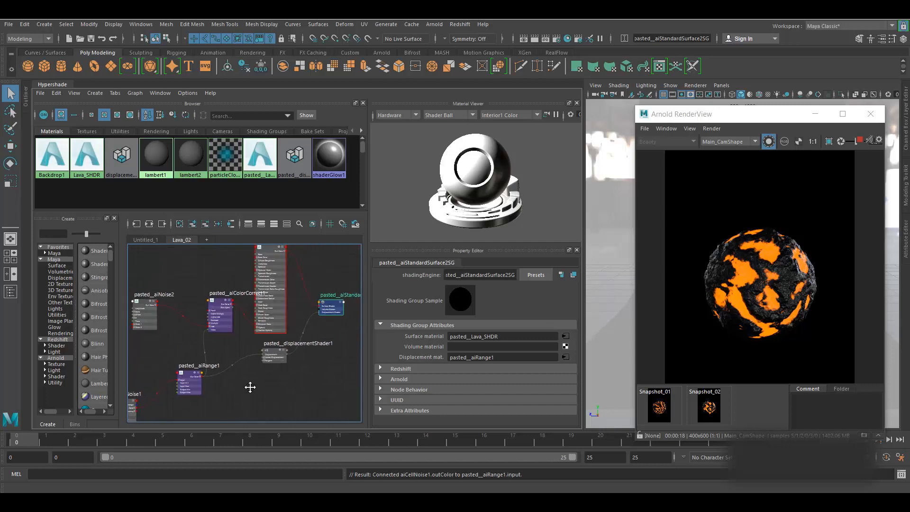
pyautogui.click(163, 337)
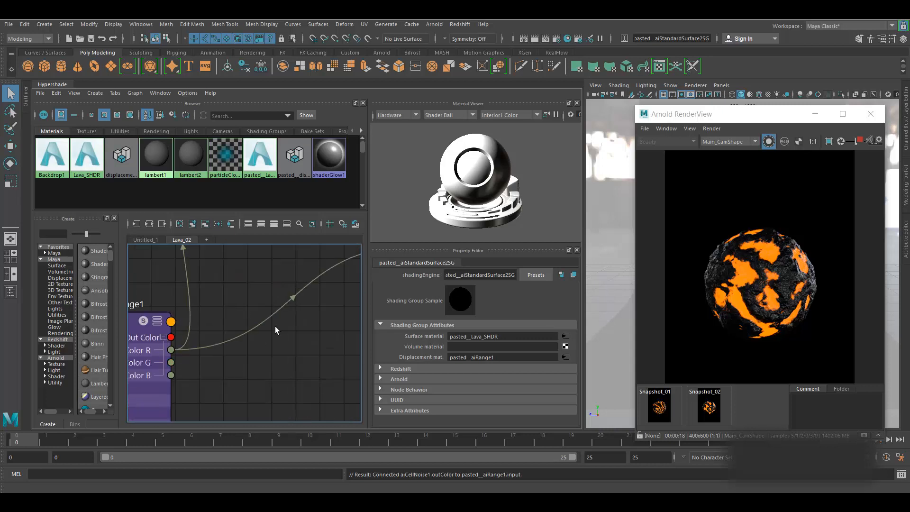
pyautogui.keyDown('alt'); pyautogui.moveTo(303, 309); pyautogui.dragTo(190, 368, button='middle'); pyautogui.keyUp('alt')
pyautogui.moveTo(287, 306); pyautogui.dragTo(246, 331)
# - Select aiCellNoise1 and restart the IPR render
pyautogui.scroll(-3, 262, 357)
pyautogui.keyDown('alt'); pyautogui.moveTo(262, 357); pyautogui.dragTo(373, 317, button='middle'); pyautogui.keyUp('alt')
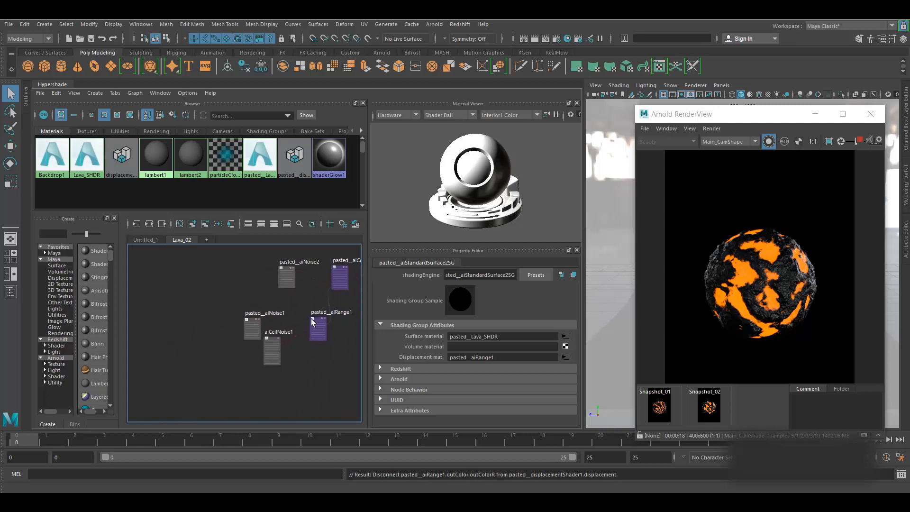
pyautogui.scroll(5, 311, 319)
pyautogui.keyDown('alt'); pyautogui.moveTo(296, 390); pyautogui.dragTo(203, 369, button='middle'); pyautogui.keyUp('alt')
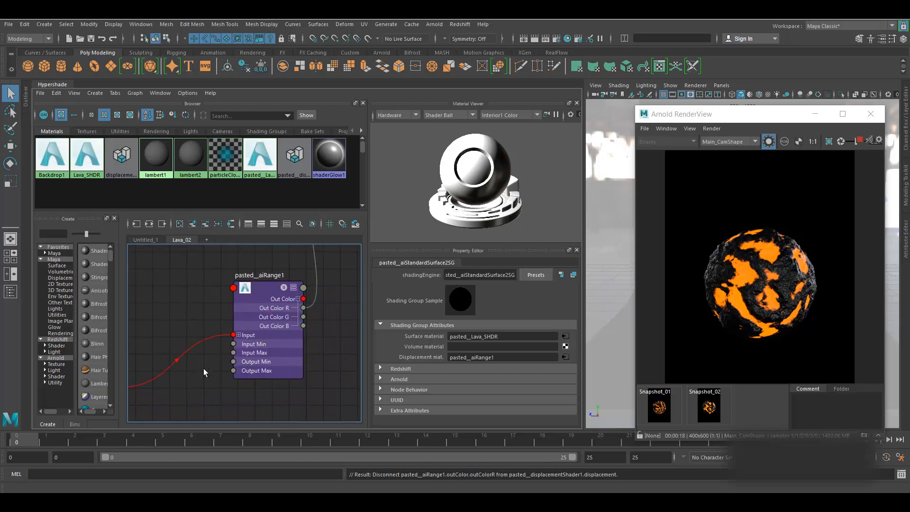
pyautogui.keyDown('alt'); pyautogui.moveTo(176, 400); pyautogui.dragTo(303, 341, button='middle'); pyautogui.keyUp('alt')
pyautogui.click(203, 312)
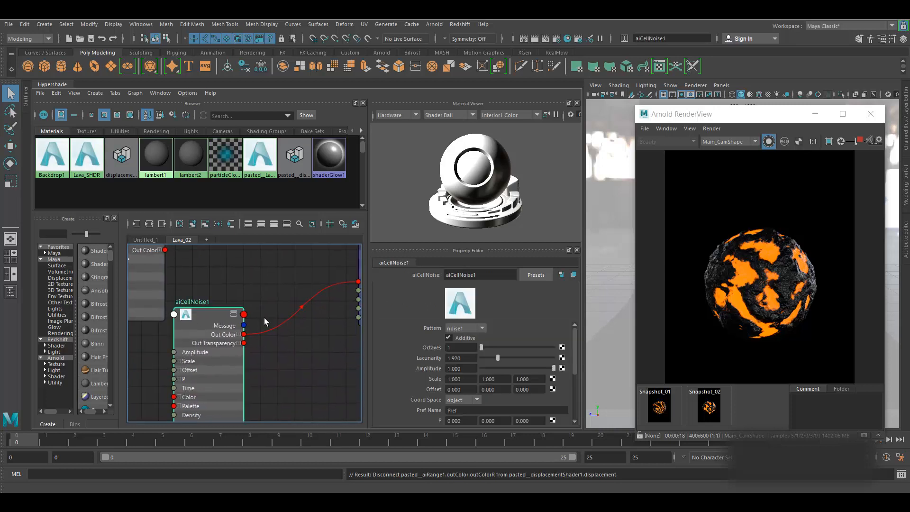
pyautogui.click(860, 141)
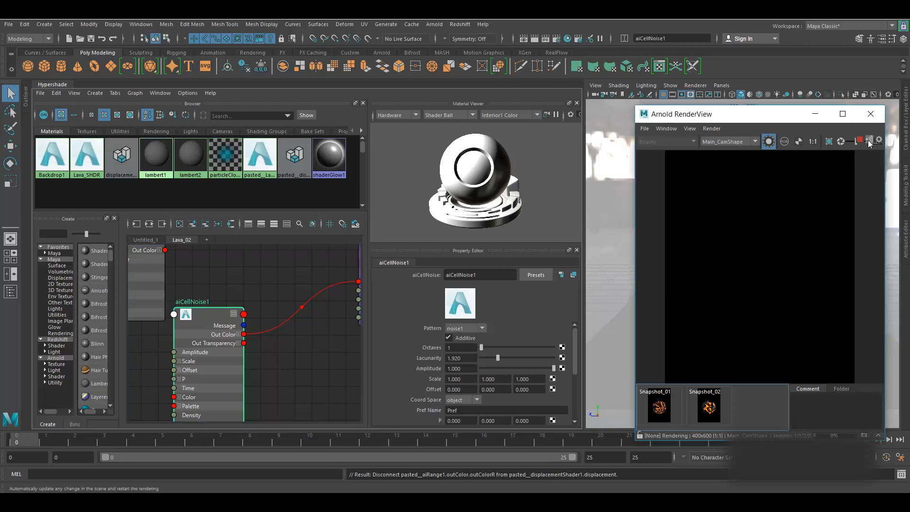
# - Refresh the Arnold render with the full scene
pyautogui.click(713, 129)
pyautogui.click(719, 129)
pyautogui.click(718, 129)
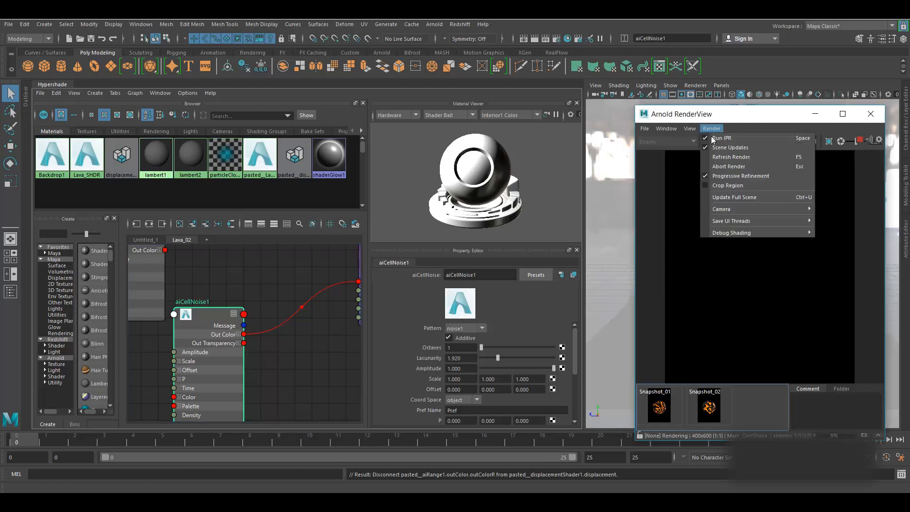
pyautogui.click(723, 198)
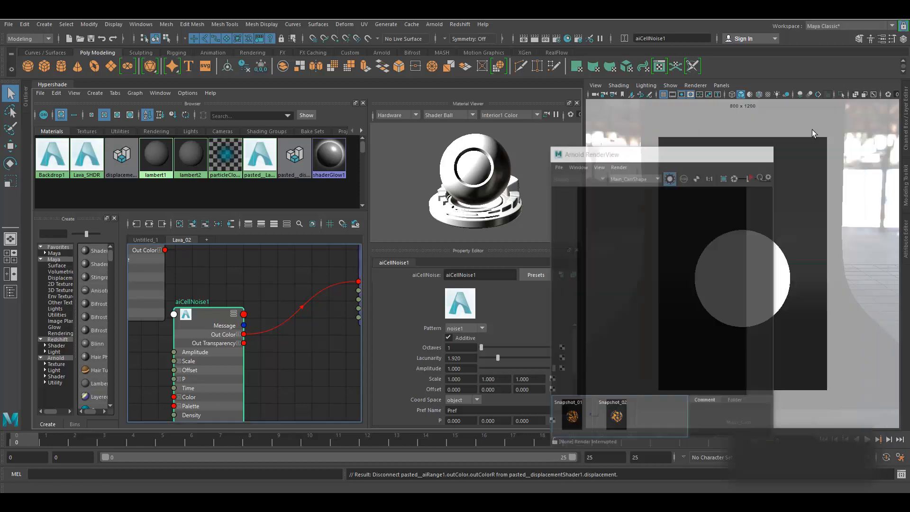
# - Assign pasted__Lava_SHDR to the selected sphere
pyautogui.click(815, 114)
pyautogui.scroll(-5, 258, 353)
pyautogui.click(742, 258)
pyautogui.keyDown('alt'); pyautogui.moveTo(331, 347); pyautogui.dragTo(262, 401, button='middle'); pyautogui.keyUp('alt')
pyautogui.scroll(5, 294, 283)
pyautogui.moveTo(250, 322); pyautogui.dragTo(249, 264, button='right')
# - Render the sphere with its new material until the orange rim shows, then stop
pyautogui.scroll(-5, 312, 280)
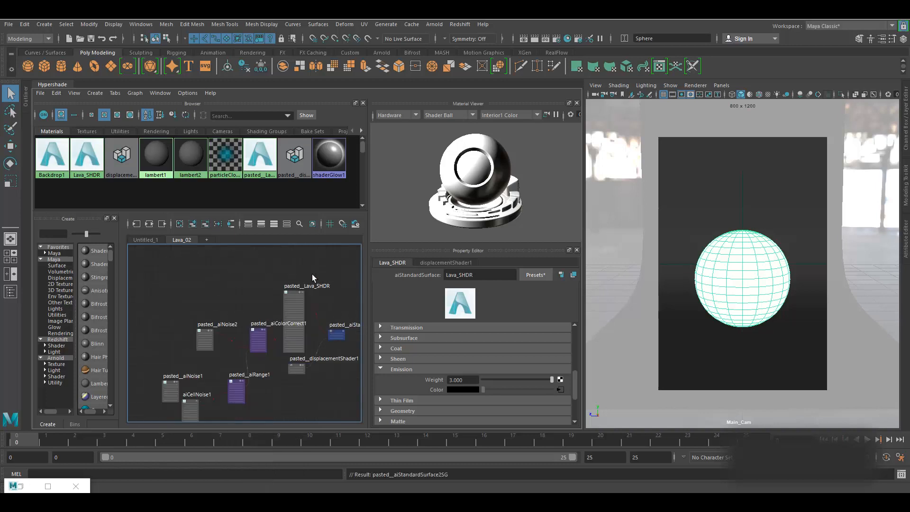
pyautogui.keyDown('alt'); pyautogui.moveTo(242, 411); pyautogui.dragTo(320, 344, button='middle'); pyautogui.keyUp('alt')
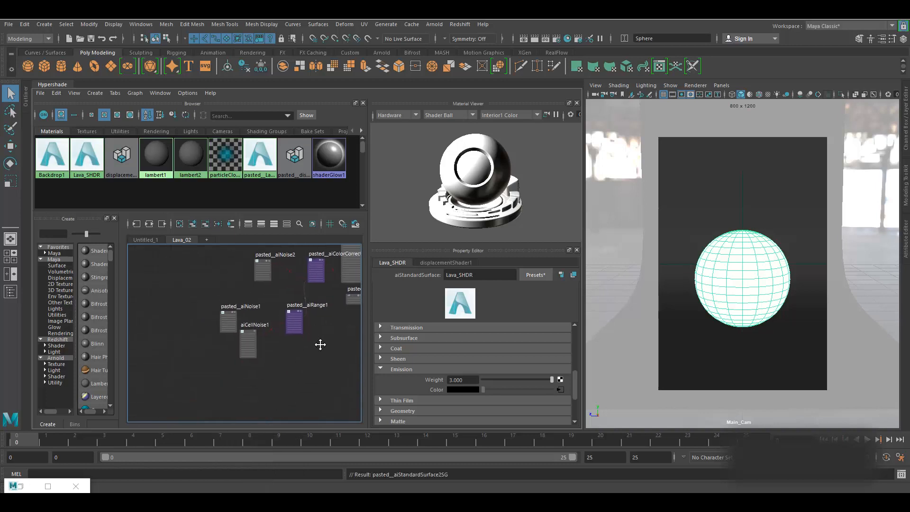
pyautogui.click(47, 486)
pyautogui.click(842, 141)
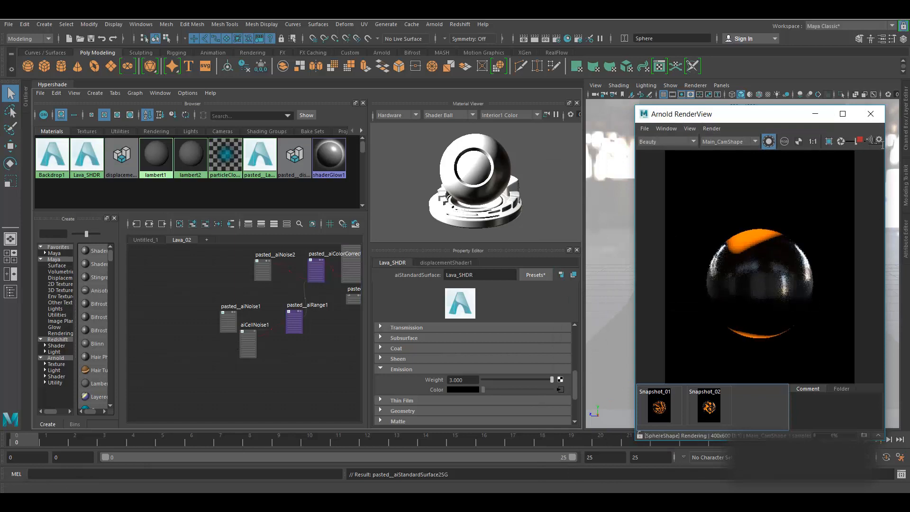
pyautogui.click(860, 140)
pyautogui.scroll(6, 224, 353)
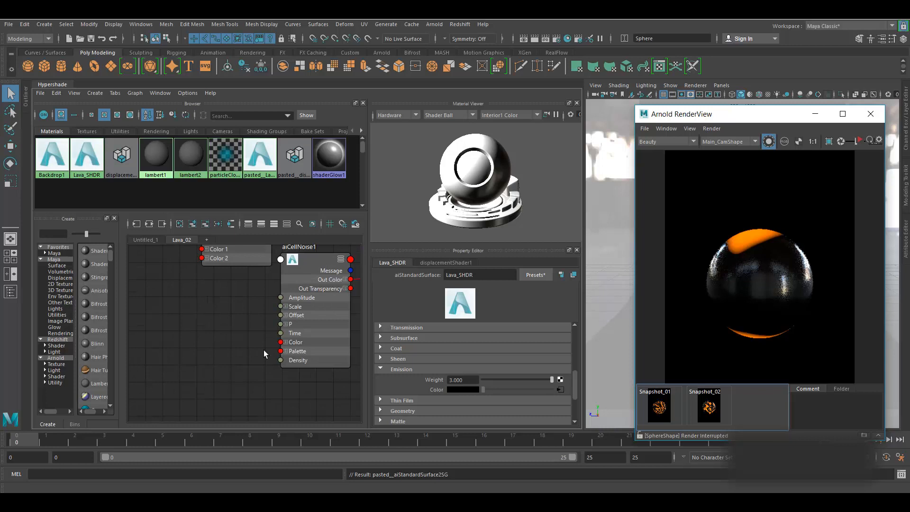
# - Preview aiCellNoise1 on its own in an IPR render
pyautogui.keyDown('alt'); pyautogui.moveTo(258, 337); pyautogui.dragTo(203, 361, button='middle'); pyautogui.keyUp('alt')
pyautogui.click(266, 278)
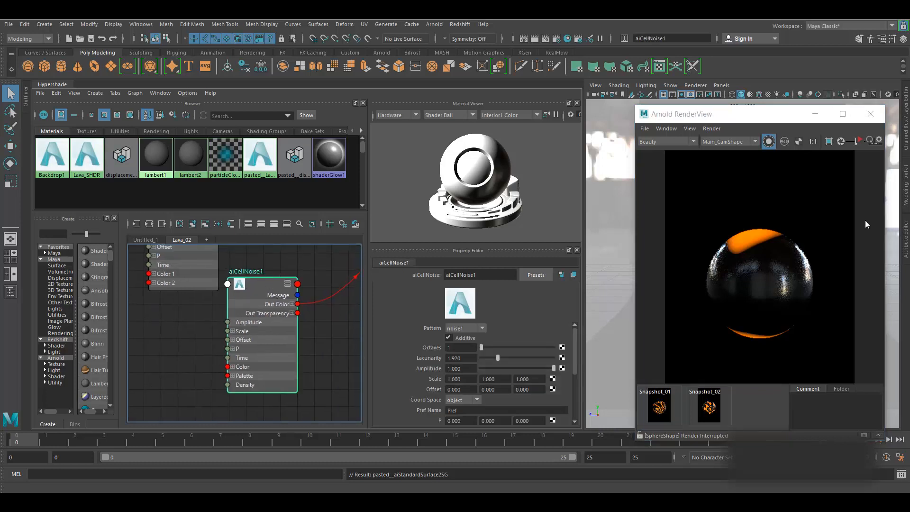
pyautogui.click(860, 141)
pyautogui.click(860, 142)
# - Set aiCellNoise1's Octaves to 10 and re-render
pyautogui.keyDown('alt'); pyautogui.moveTo(317, 362); pyautogui.dragTo(261, 397, button='middle'); pyautogui.keyUp('alt')
pyautogui.click(454, 347)
pyautogui.write('0')
pyautogui.press('Return')
pyautogui.click(854, 142)
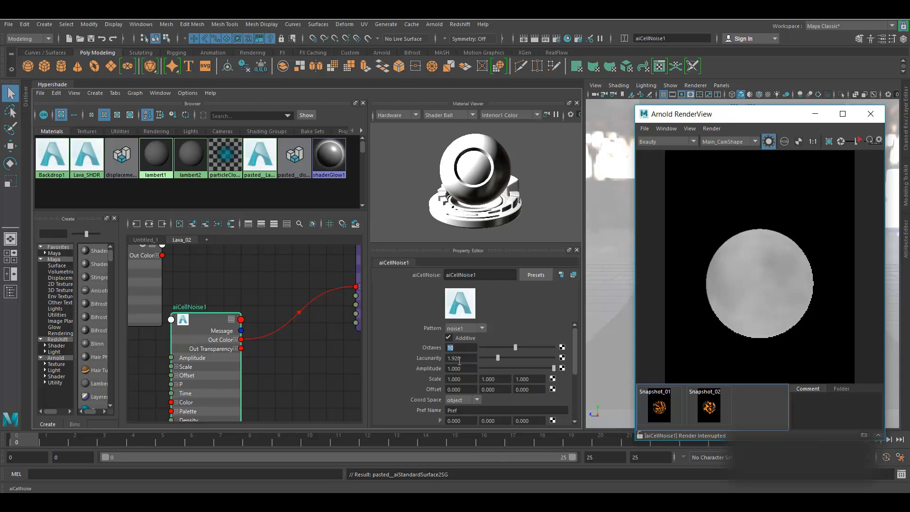
# - Switch the cell noise Pattern to alligator
pyautogui.click(473, 328)
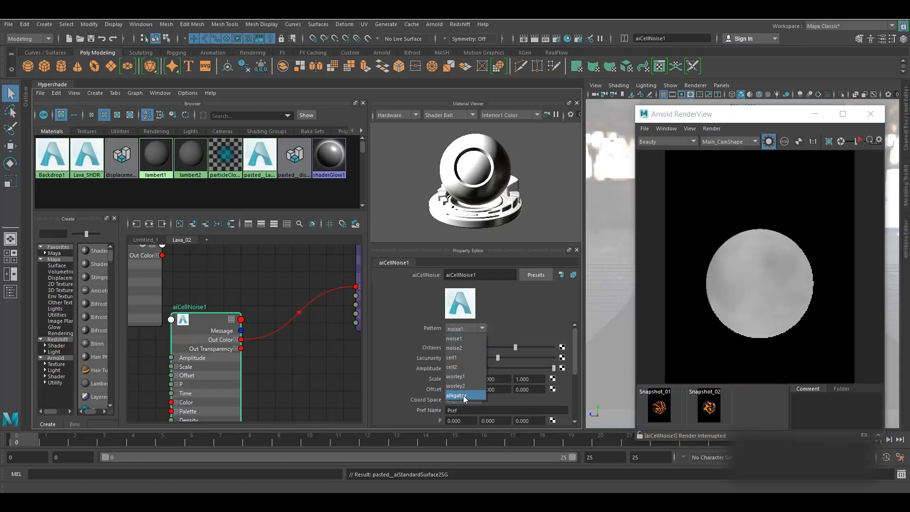
pyautogui.click(462, 396)
pyautogui.click(463, 329)
pyautogui.click(456, 395)
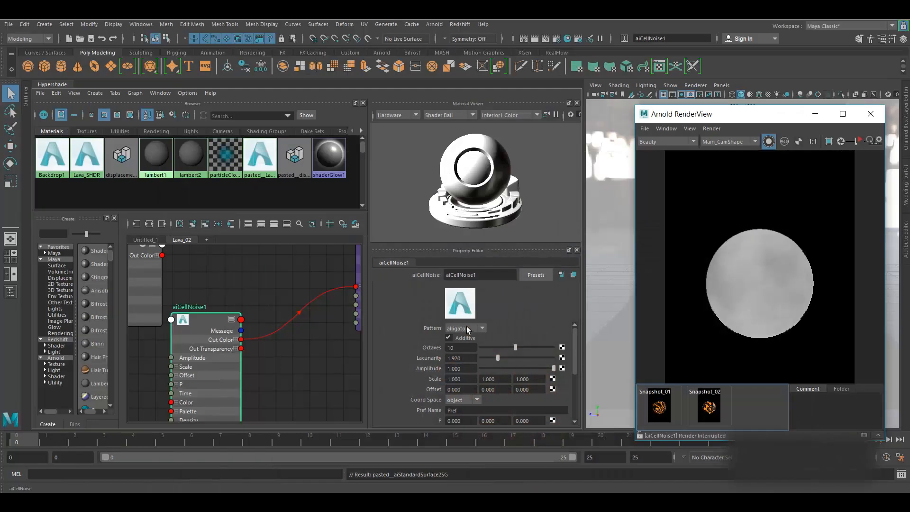
pyautogui.click(467, 327)
pyautogui.click(467, 326)
# - Restart IPR and set aiCellNoise1's Scale to 2, 4, 4
pyautogui.click(859, 141)
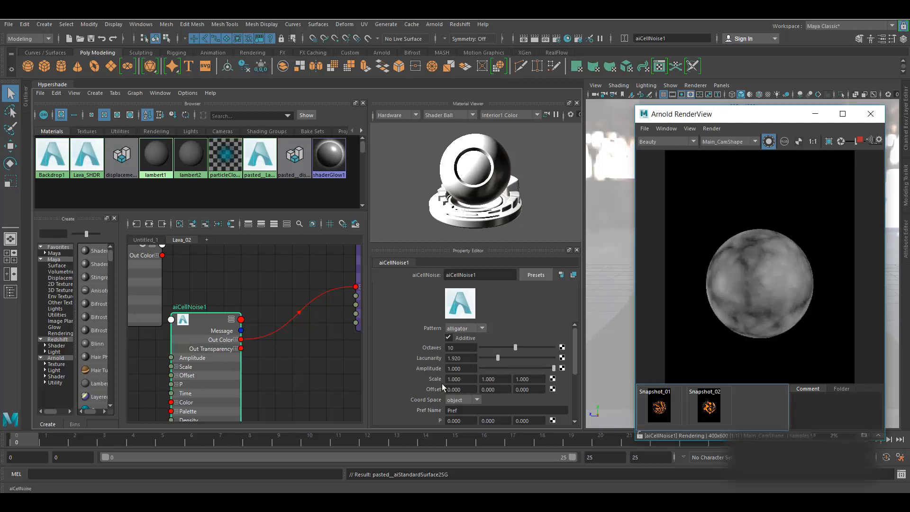
pyautogui.click(458, 379)
pyautogui.write('2')
pyautogui.press('Tab')
pyautogui.write('4')
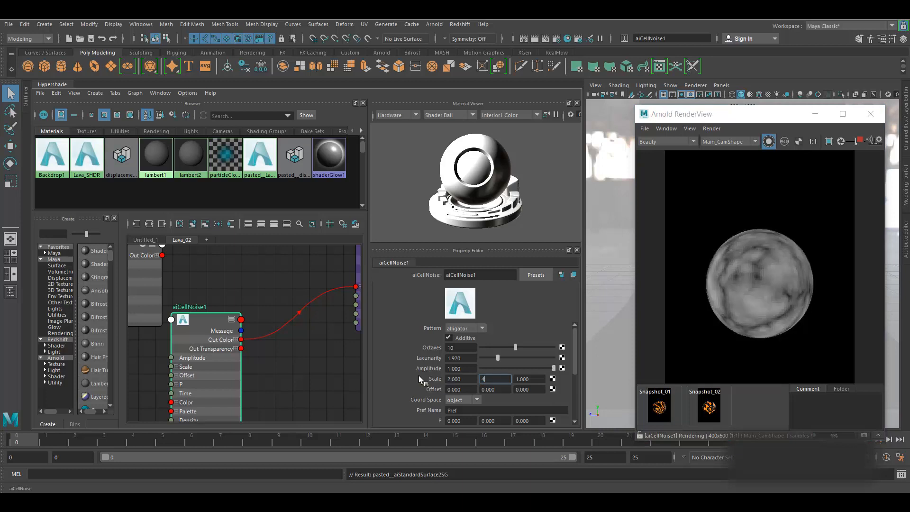
pyautogui.press('Tab')
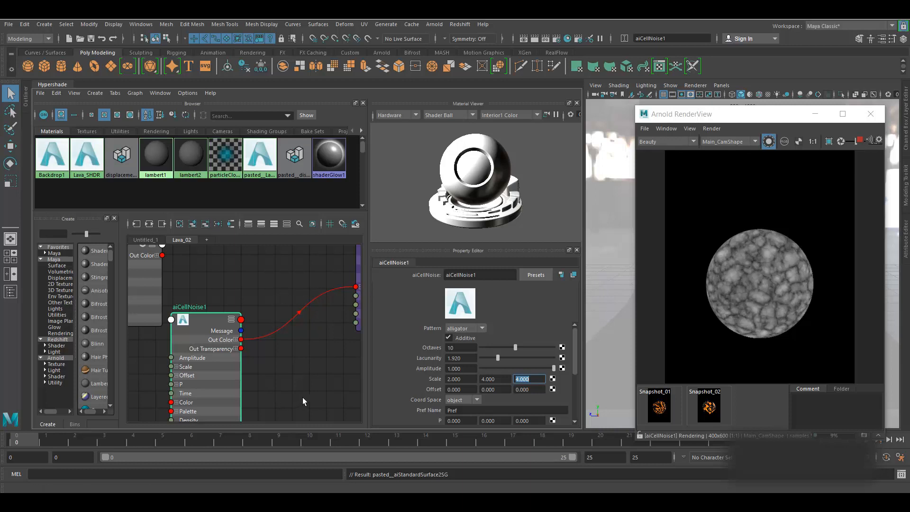
# - Stop the render and save Lava_SHDR_Procedural_Tut_V001.ma
pyautogui.keyDown('alt'); pyautogui.moveTo(308, 372); pyautogui.dragTo(352, 386, button='middle'); pyautogui.keyUp('alt')
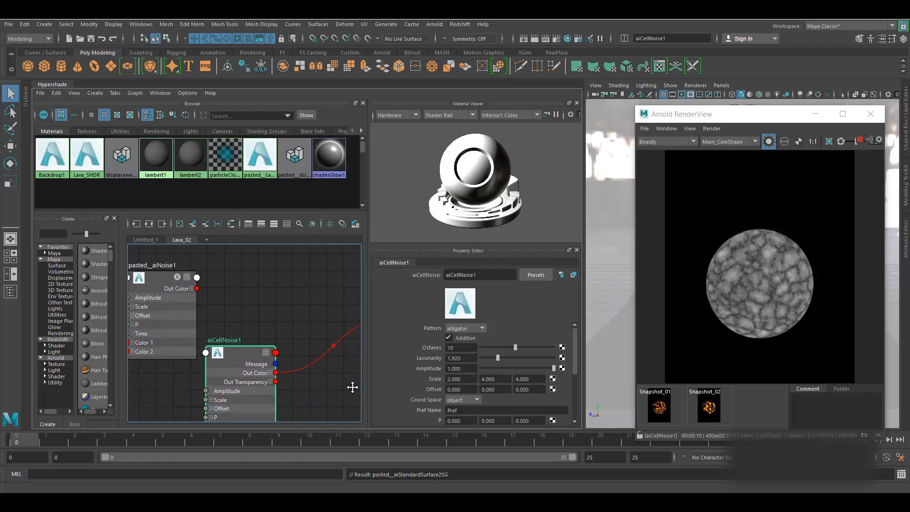
pyautogui.keyDown('alt'); pyautogui.moveTo(269, 313); pyautogui.dragTo(195, 299, button='middle'); pyautogui.keyUp('alt')
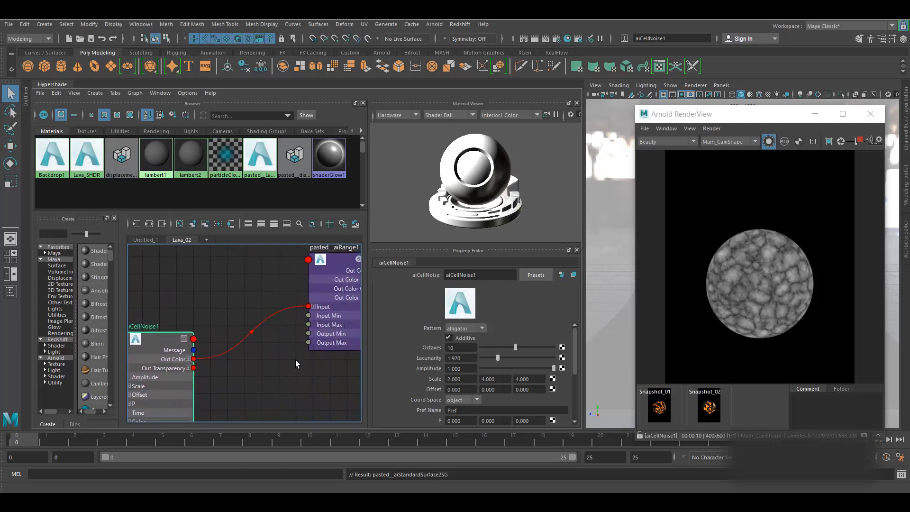
pyautogui.click(860, 141)
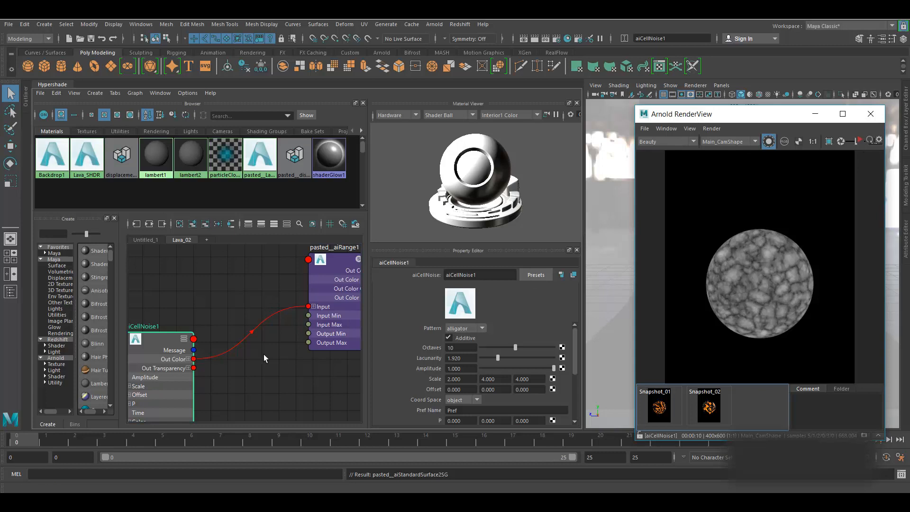
pyautogui.hotkey('ctrl', 's')
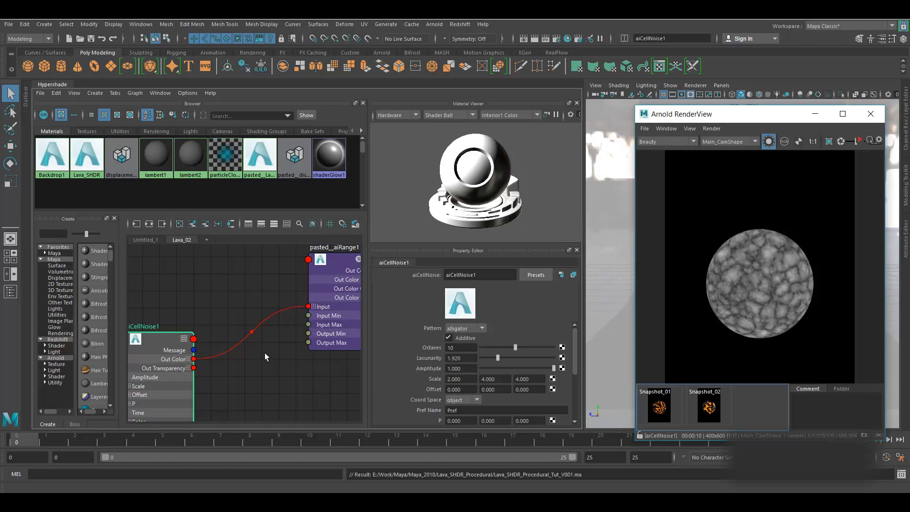
# - Start a live Arnold IPR render of the pasted_aiRange1 node and tidy the node graph
pyautogui.click(338, 266)
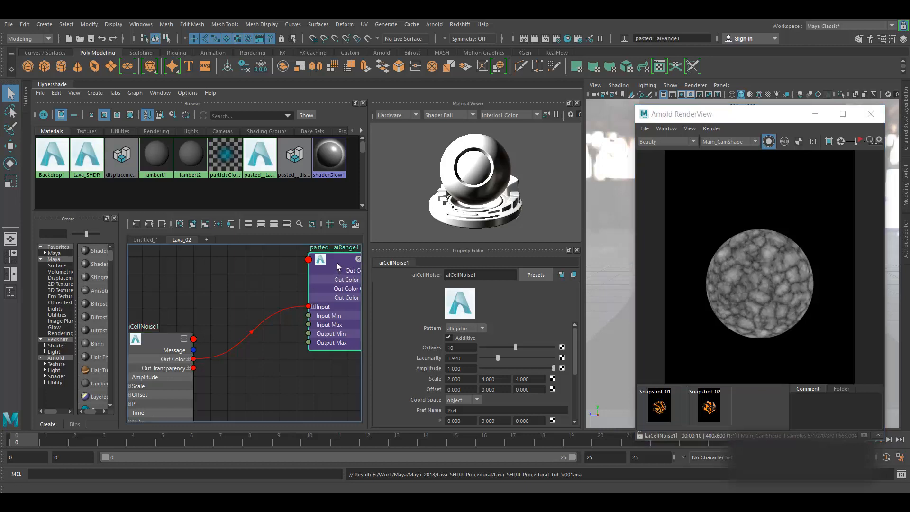
pyautogui.click(859, 141)
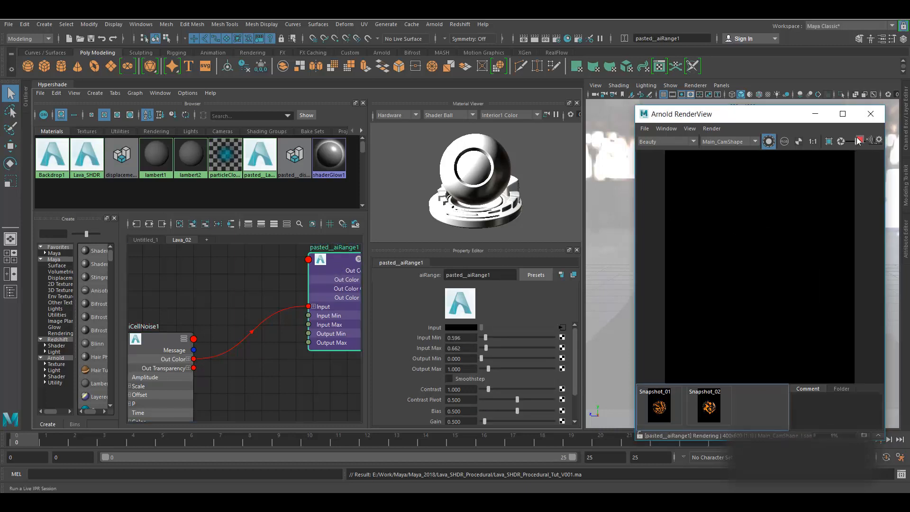
pyautogui.scroll(-2, 300, 379)
pyautogui.keyDown('alt'); pyautogui.moveTo(300, 379); pyautogui.dragTo(264, 373, button='middle'); pyautogui.keyUp('alt')
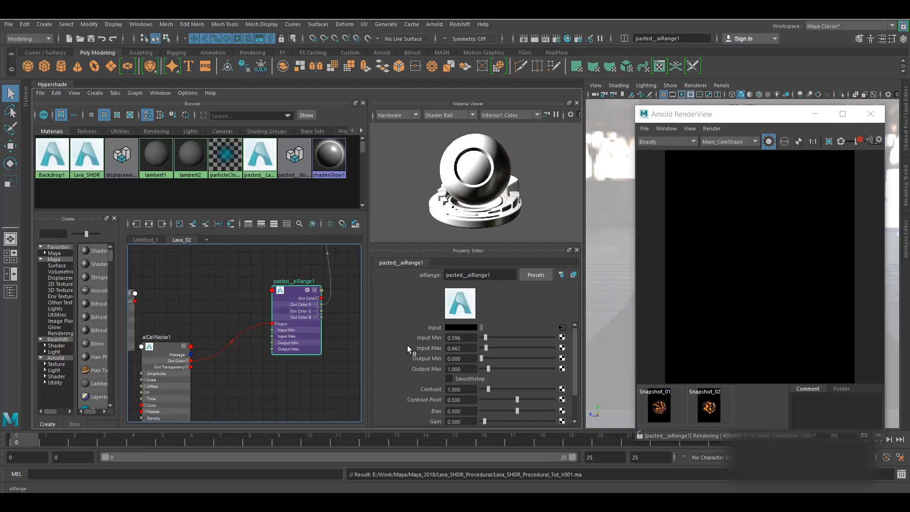
pyautogui.moveTo(294, 288); pyautogui.dragTo(281, 292)
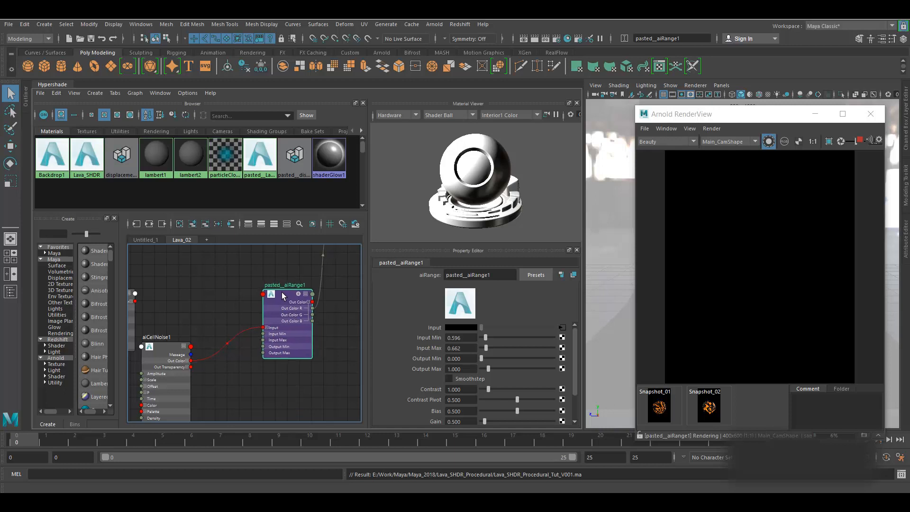
# - Set pasted_aiRange1's Input Min to 0.1 and Input Max to 0.5
pyautogui.doubleClick(462, 337)
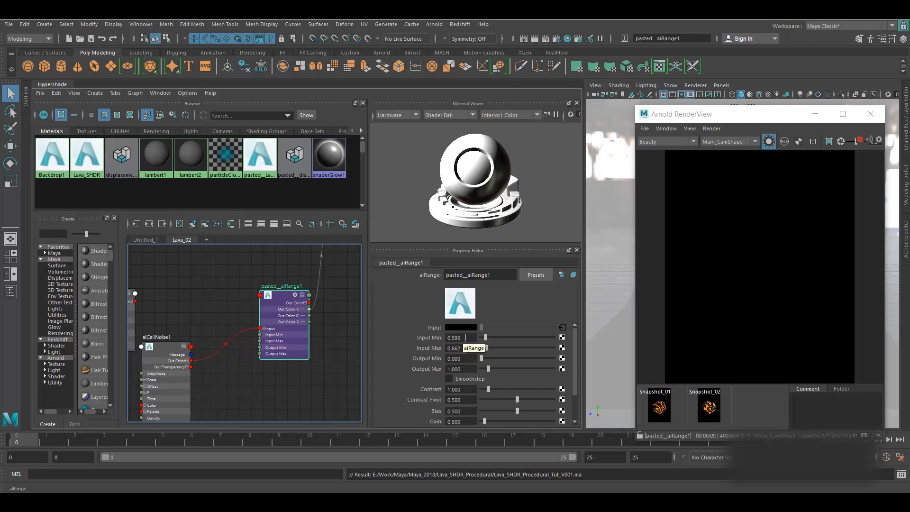
pyautogui.write('0.1')
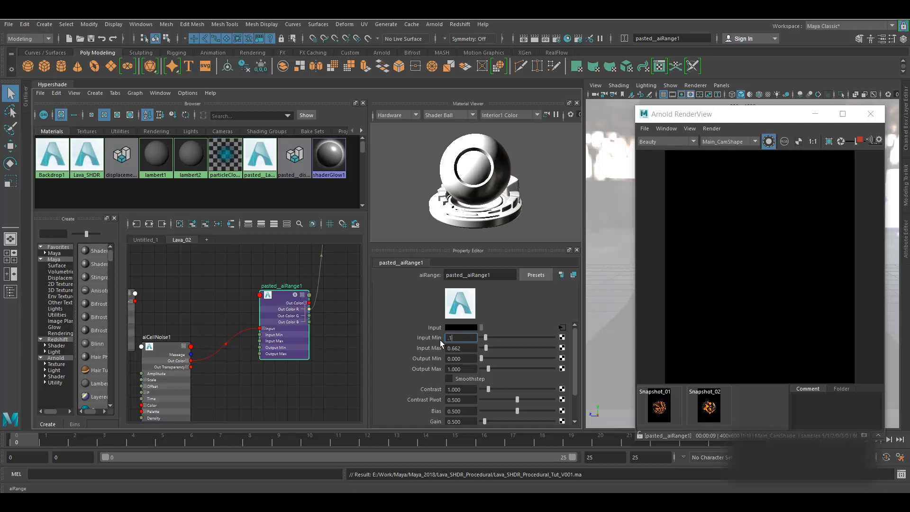
pyautogui.press('Return')
pyautogui.doubleClick(464, 349)
pyautogui.write('.5')
pyautogui.press('Return')
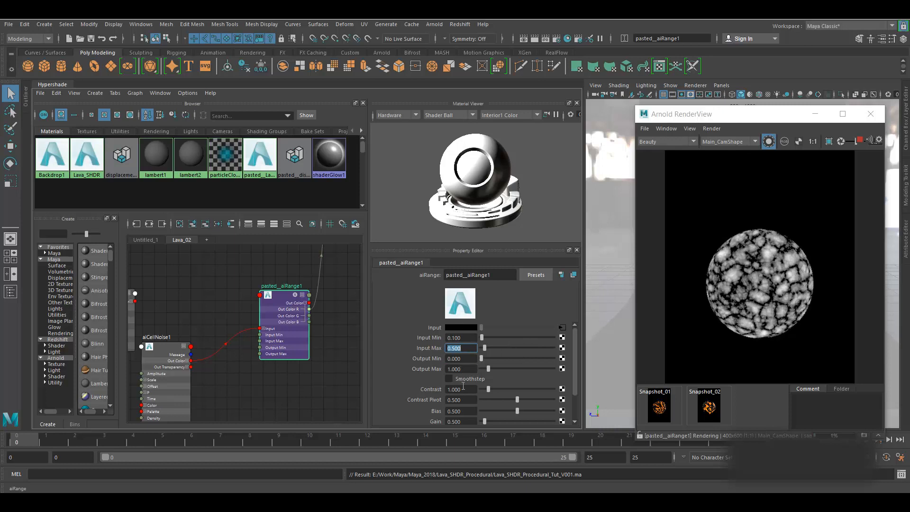
# - Select aiCellNoise1 and try Lacunarity 3, then settle on 1.9
pyautogui.scroll(-3, 457, 353)
pyautogui.scroll(3, 459, 370)
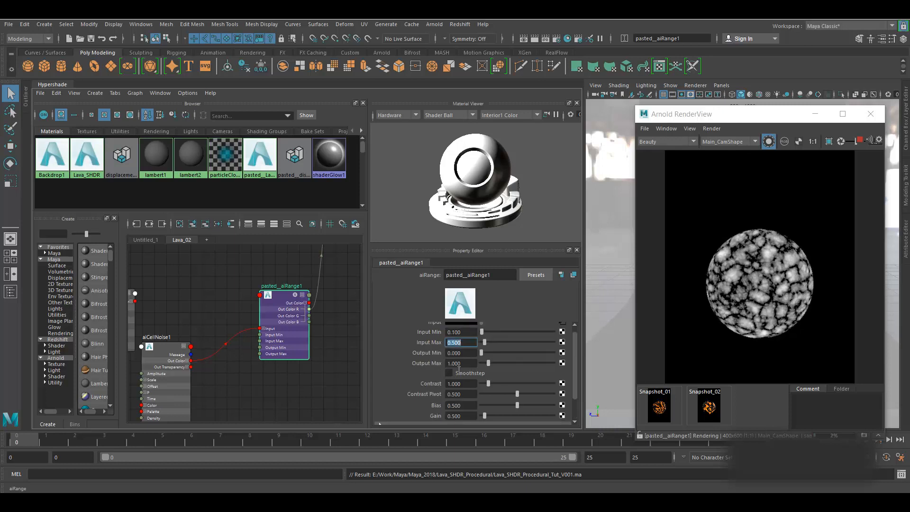
pyautogui.keyDown('alt'); pyautogui.moveTo(251, 387); pyautogui.dragTo(304, 371, button='middle'); pyautogui.keyUp('alt')
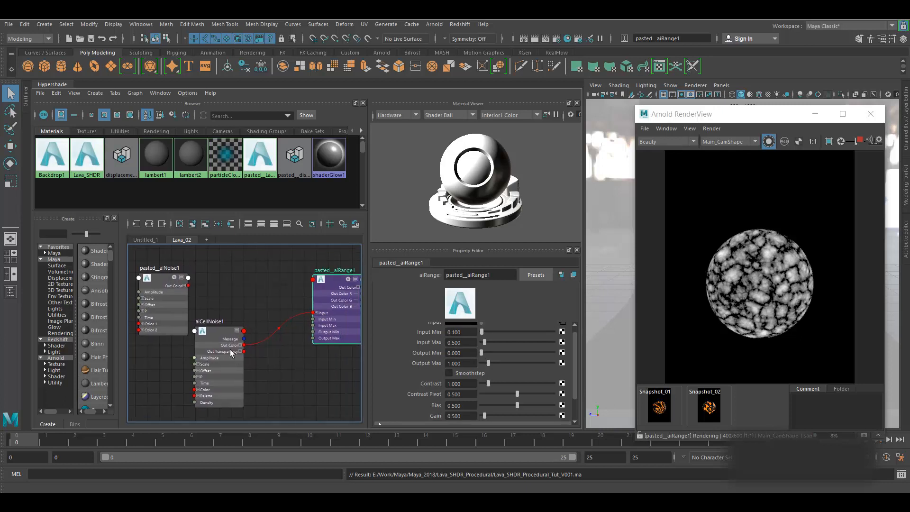
pyautogui.click(215, 332)
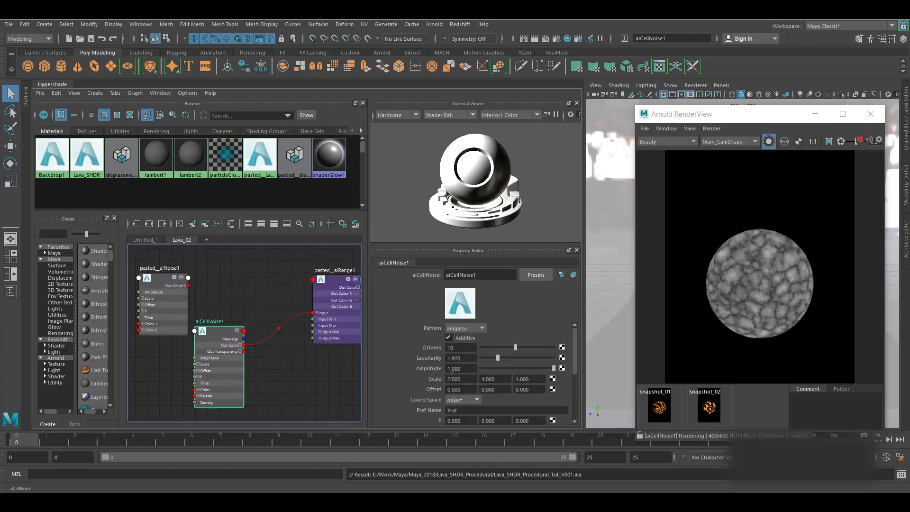
pyautogui.moveTo(470, 358); pyautogui.dragTo(440, 361)
pyautogui.write('3')
pyautogui.press('Return')
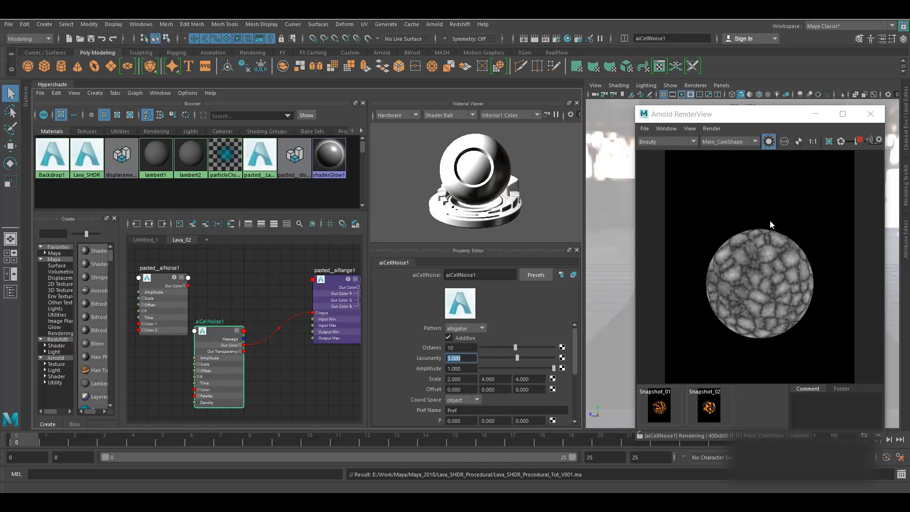
pyautogui.scroll(2, 765, 280)
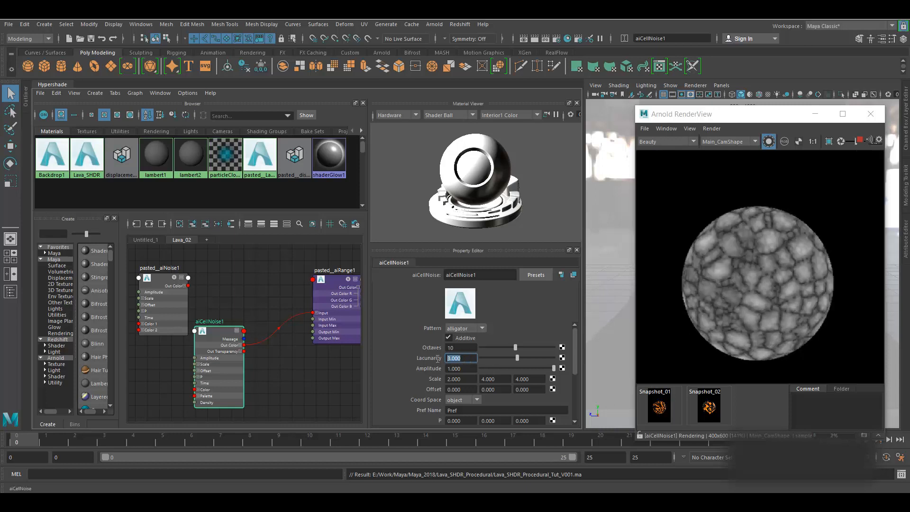
pyautogui.write('1.9')
pyautogui.press('Return')
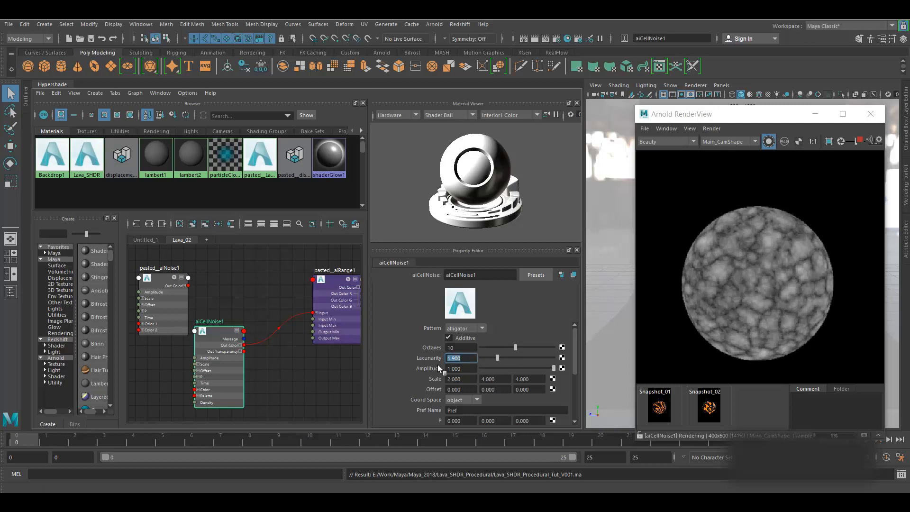
# - In aiCellNoise1, enter Lacunarity 3.000, Randomness 2.000 and Density 0.600
pyautogui.write('3')
pyautogui.press('Return')
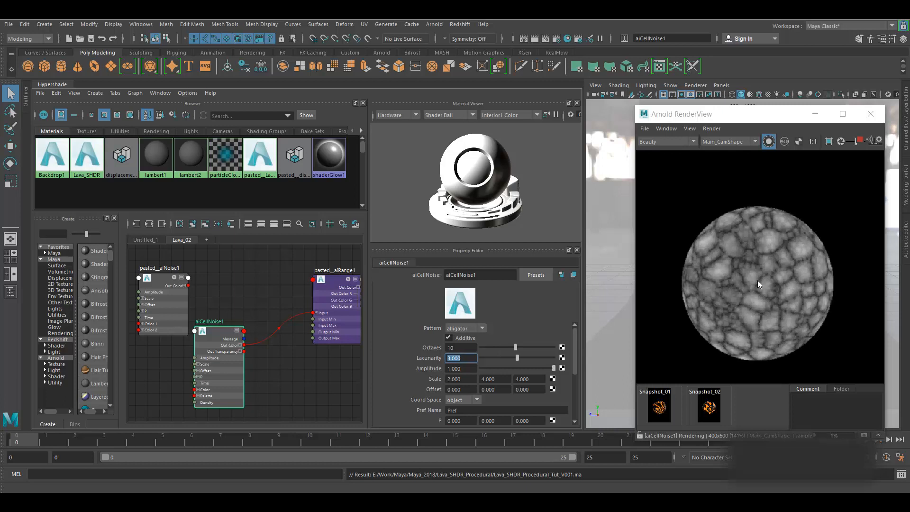
pyautogui.scroll(-3, 437, 359)
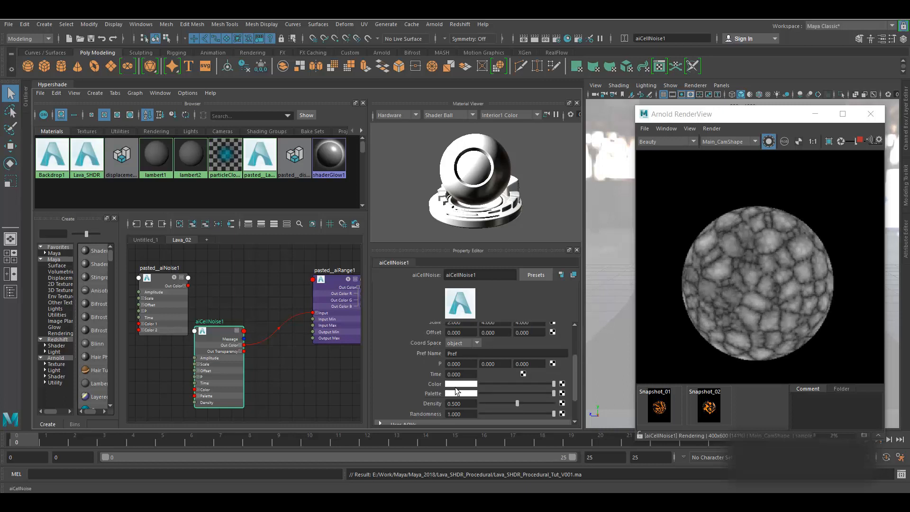
pyautogui.click(455, 413)
pyautogui.write('2')
pyautogui.press('Return')
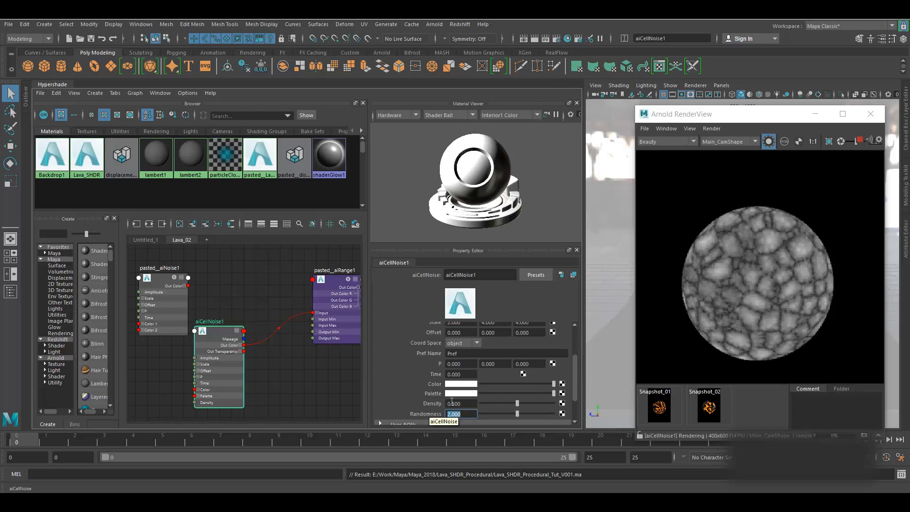
pyautogui.click(467, 404)
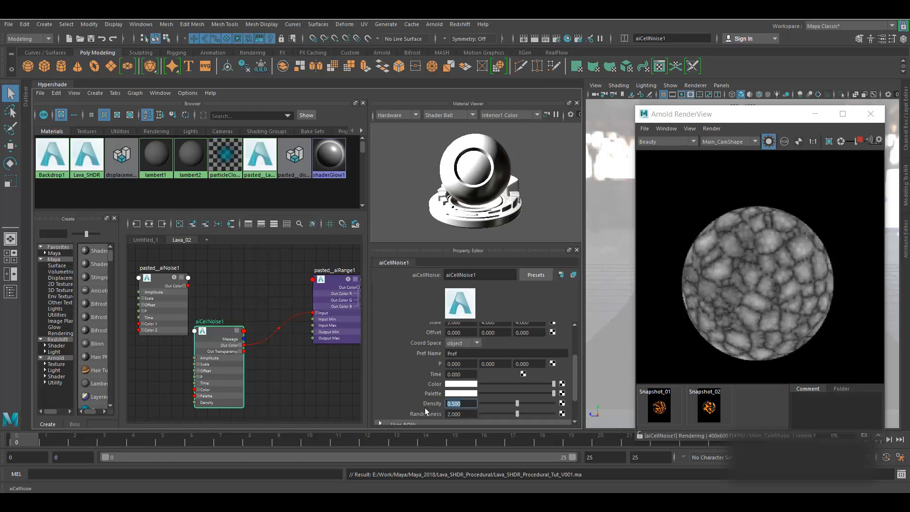
pyautogui.write('.6')
pyautogui.press('Return')
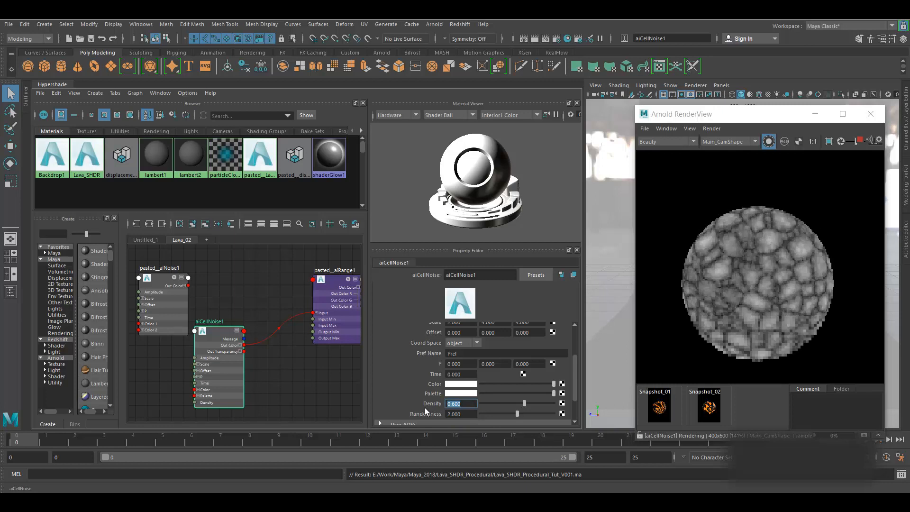
# - Preview the aiRange1 output, then pasted_aiColorCorrect1's orange output in the render
pyautogui.click(332, 284)
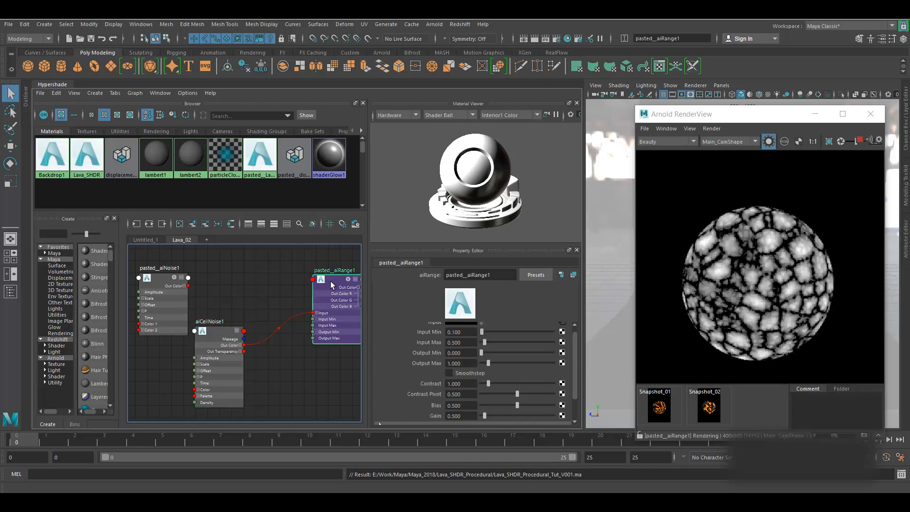
pyautogui.moveTo(324, 377); pyautogui.dragTo(235, 400, button='middle')
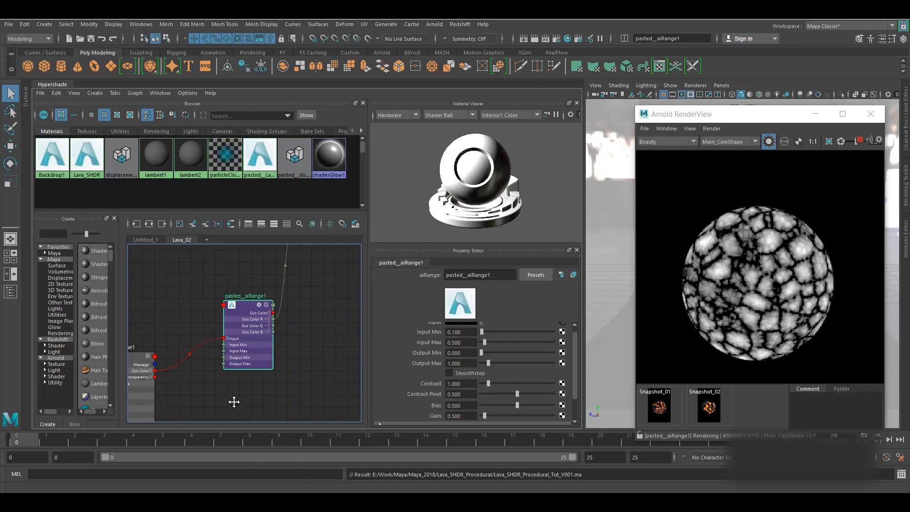
pyautogui.scroll(-2, 268, 392)
pyautogui.moveTo(319, 289); pyautogui.dragTo(308, 369, button='middle')
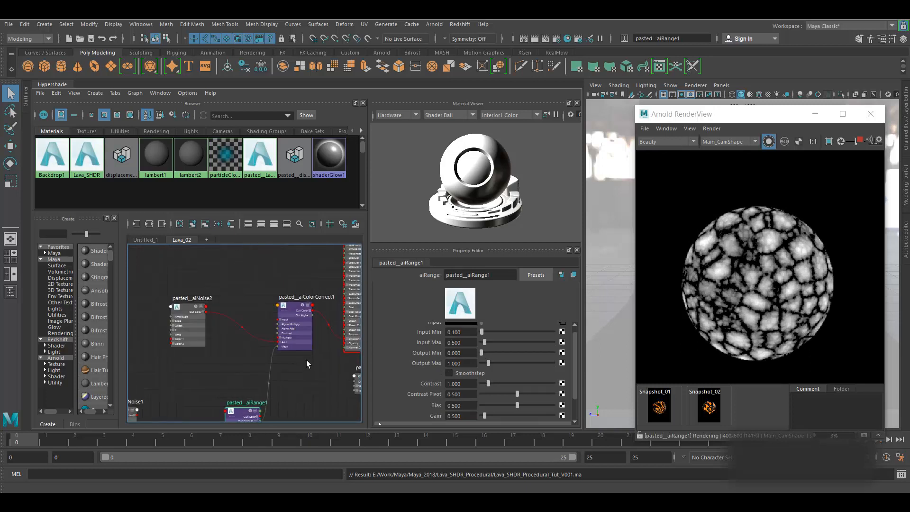
pyautogui.click(295, 307)
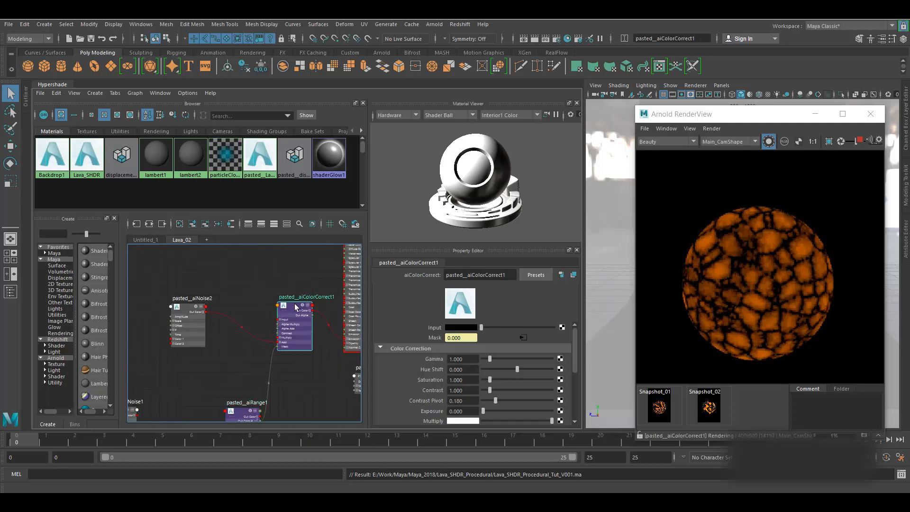
# - Set pasted_aiNoise2's Octaves to 4 and render the full lava shader unisolated
pyautogui.click(186, 307)
pyautogui.click(460, 340)
pyautogui.press('Return')
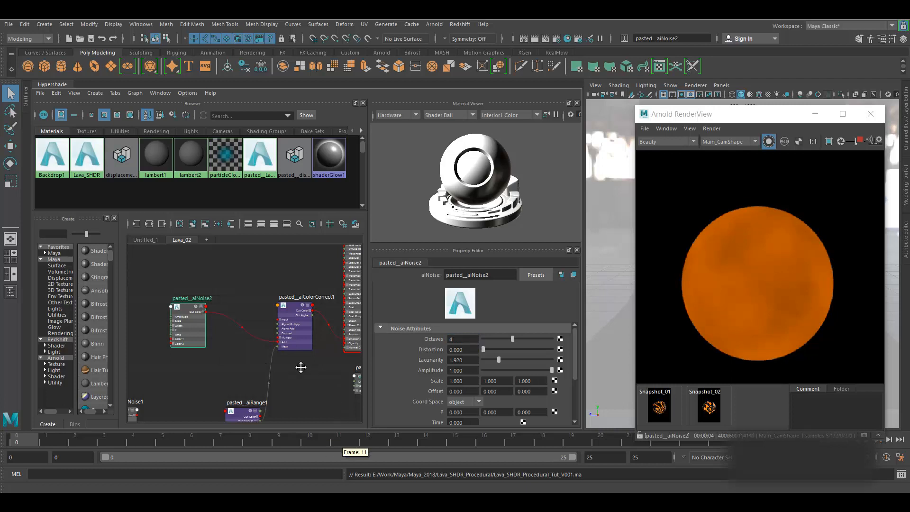
pyautogui.keyDown('alt'); pyautogui.moveTo(301, 367); pyautogui.dragTo(248, 376, button='middle'); pyautogui.keyUp('alt')
pyautogui.click(769, 142)
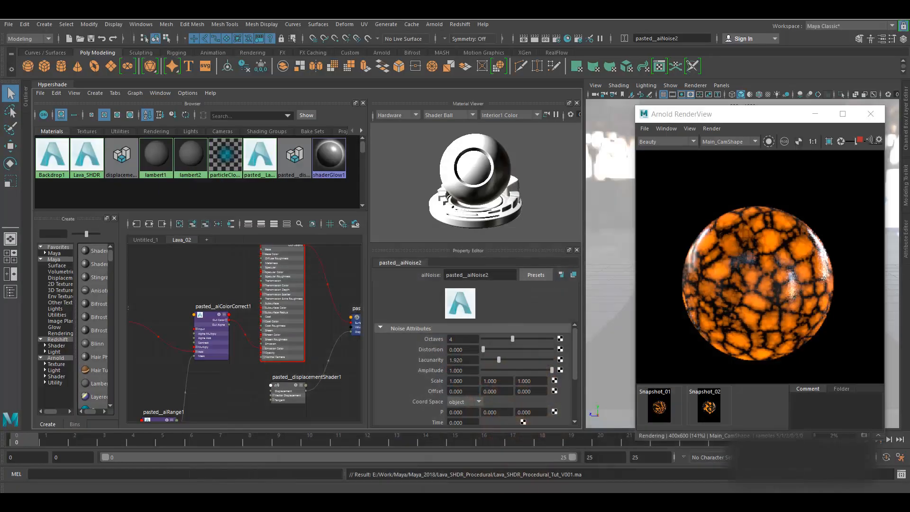
# - Stop the render and connect pasted_aiRange1's red output to pasted_displacementShader1's displacement
pyautogui.click(809, 282)
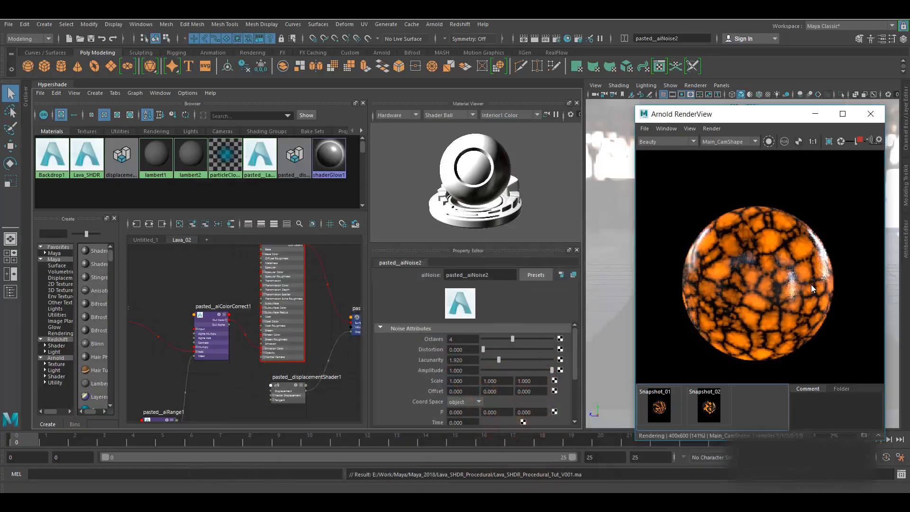
pyautogui.keyDown('alt'); pyautogui.moveTo(316, 303); pyautogui.dragTo(289, 278, button='middle'); pyautogui.keyUp('alt')
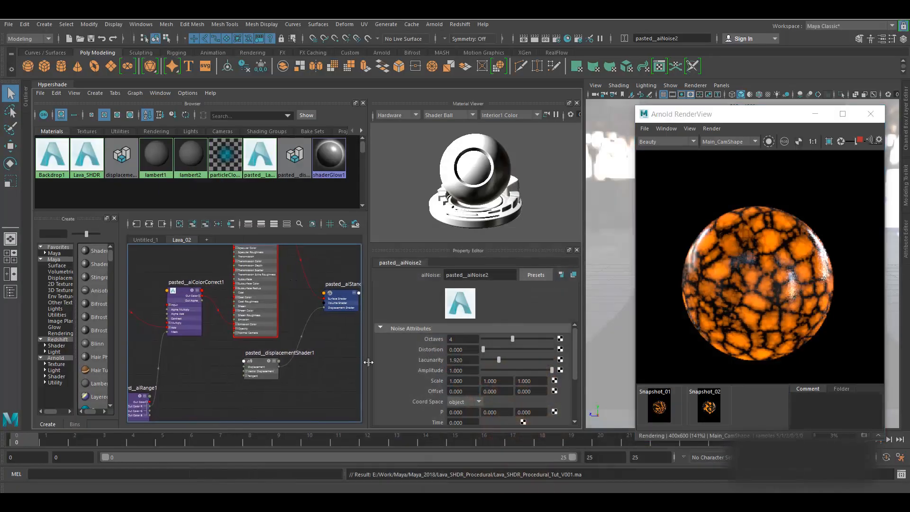
pyautogui.keyDown('alt'); pyautogui.moveTo(337, 376); pyautogui.dragTo(350, 337, button='middle'); pyautogui.keyUp('alt')
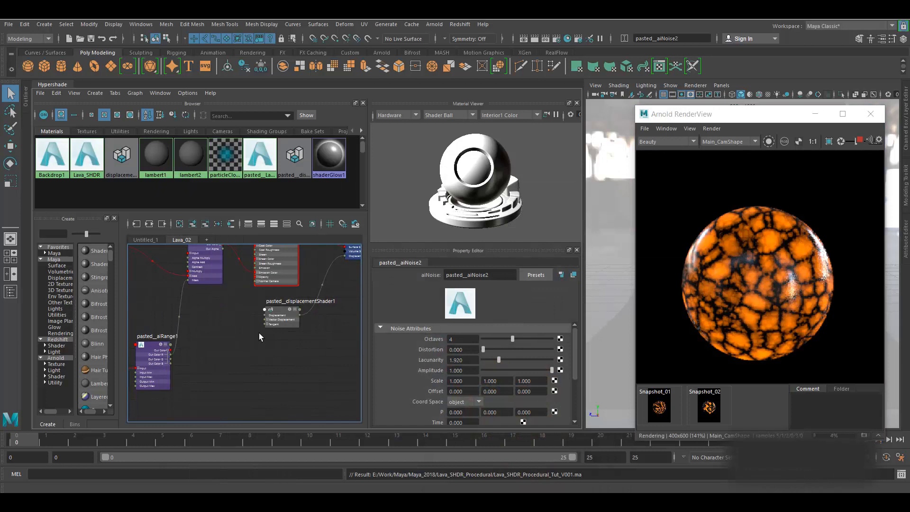
pyautogui.scroll(3, 259, 332)
pyautogui.click(859, 141)
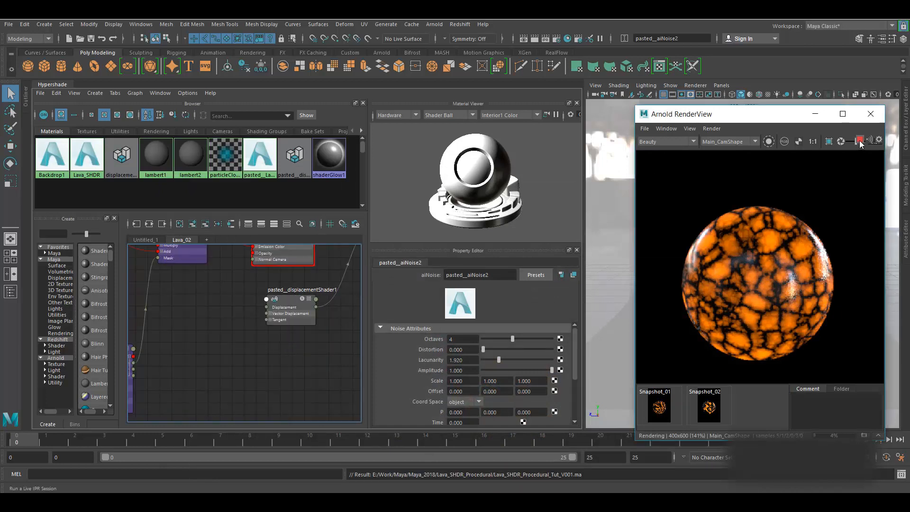
pyautogui.keyDown('alt'); pyautogui.moveTo(242, 372); pyautogui.dragTo(283, 357, button='middle'); pyautogui.keyUp('alt')
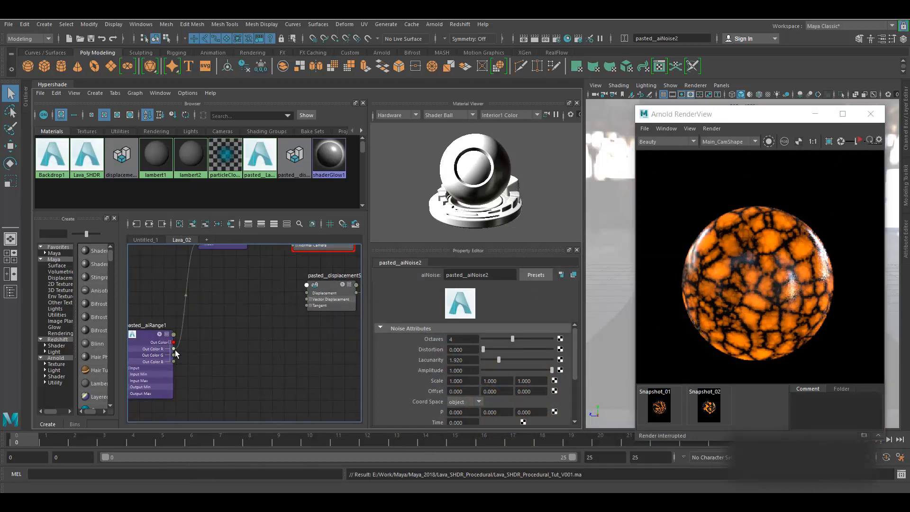
pyautogui.moveTo(174, 350); pyautogui.dragTo(307, 293)
# - Update Full Scene in RenderView, stop the render, and select pasted_displacementShader1
pyautogui.keyDown('alt'); pyautogui.moveTo(301, 328); pyautogui.dragTo(256, 361, button='middle'); pyautogui.keyUp('alt')
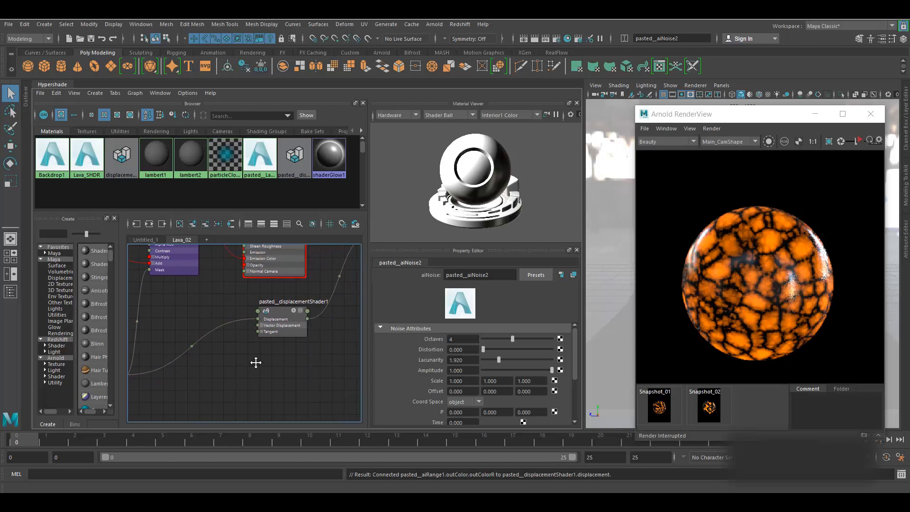
pyautogui.click(711, 129)
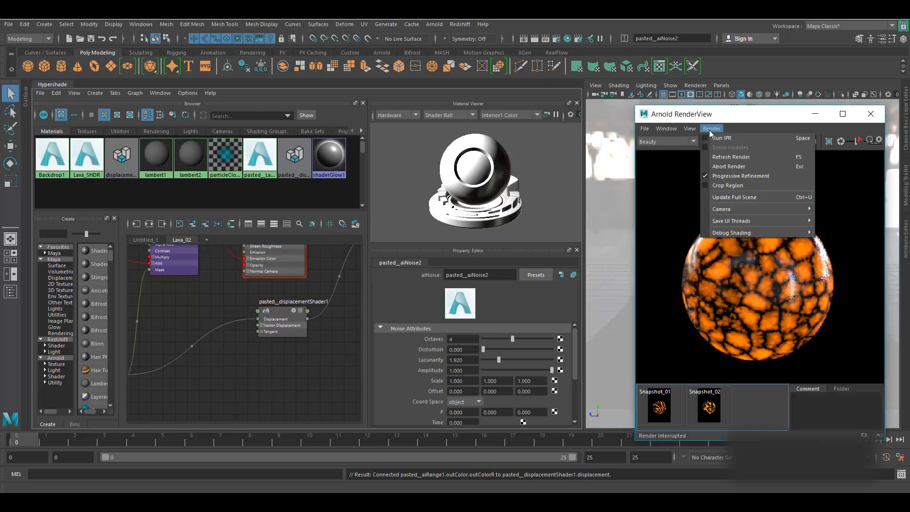
pyautogui.click(732, 198)
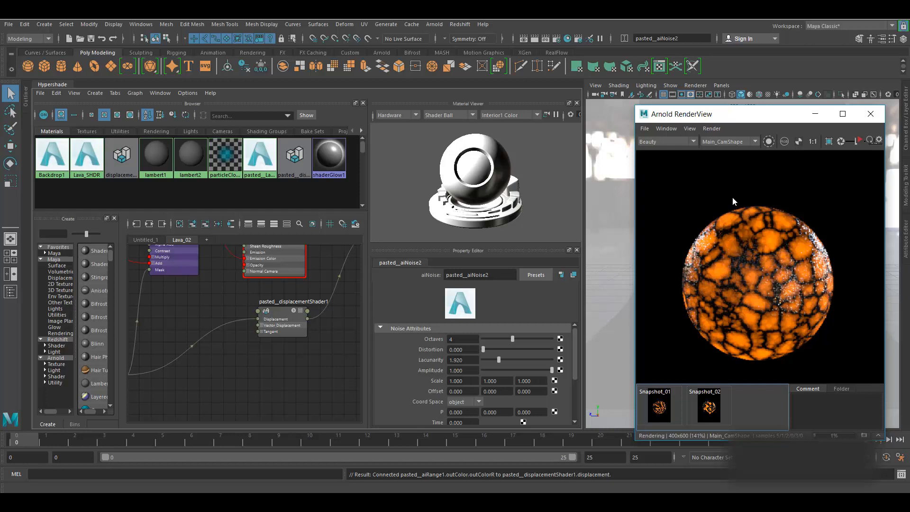
pyautogui.click(860, 142)
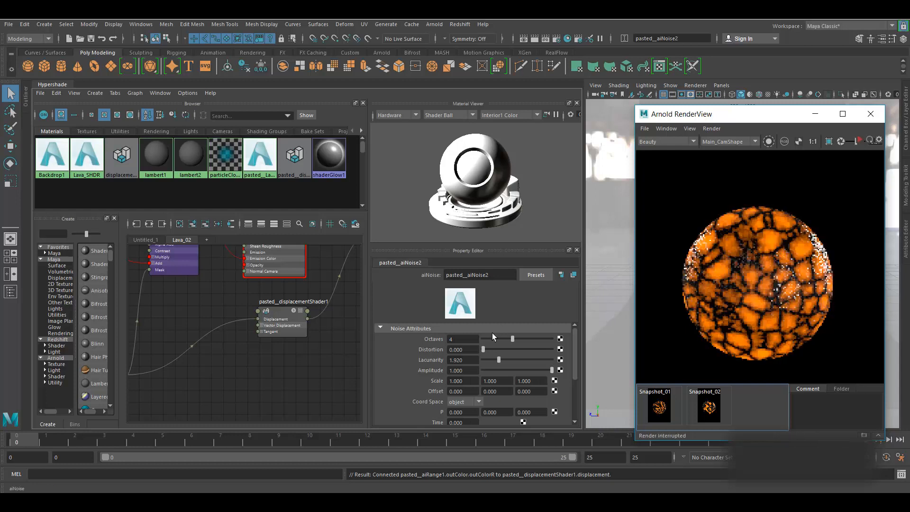
pyautogui.click(275, 313)
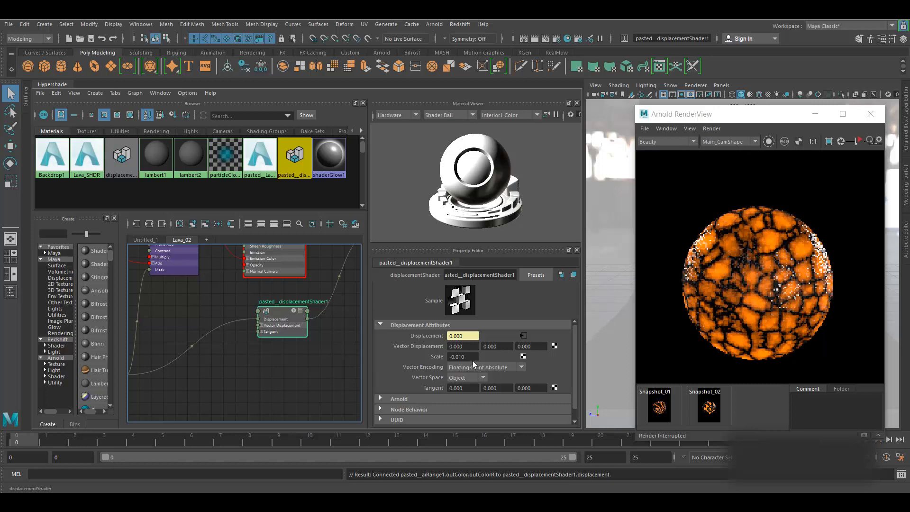
# - Change the displacement Scale to -0.050 and run Update Full Scene
pyautogui.click(461, 356)
pyautogui.press('BackSpace')
pyautogui.write('5')
pyautogui.press('Return')
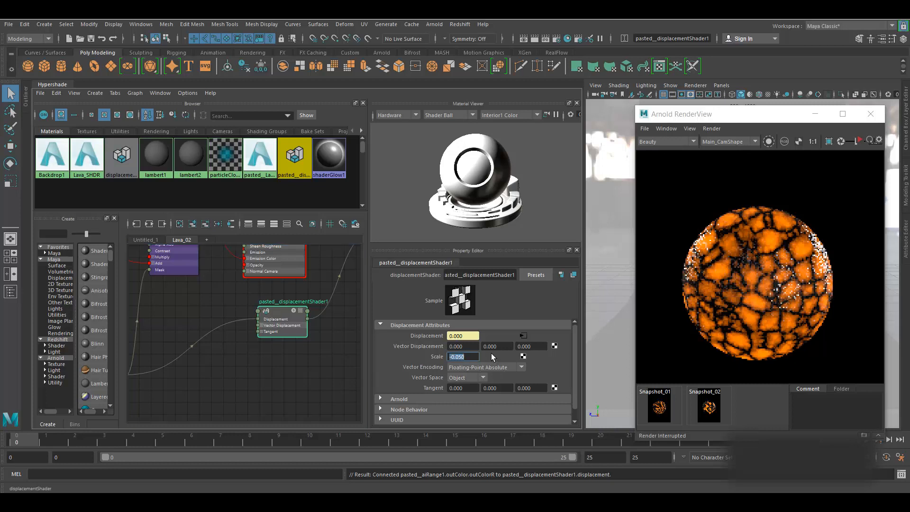
pyautogui.click(719, 129)
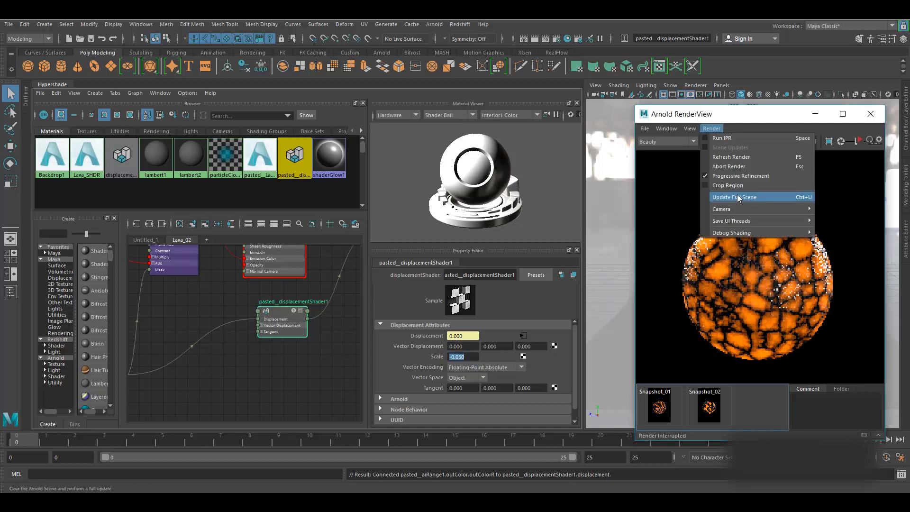
pyautogui.click(735, 197)
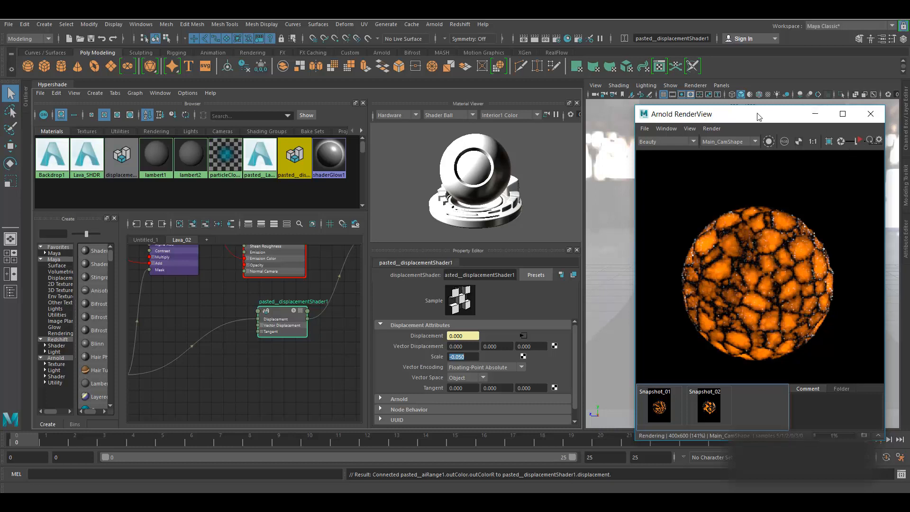
# - Start and stop IPR, move the RenderView window left, and select the sphere
pyautogui.moveTo(757, 117); pyautogui.dragTo(657, 117)
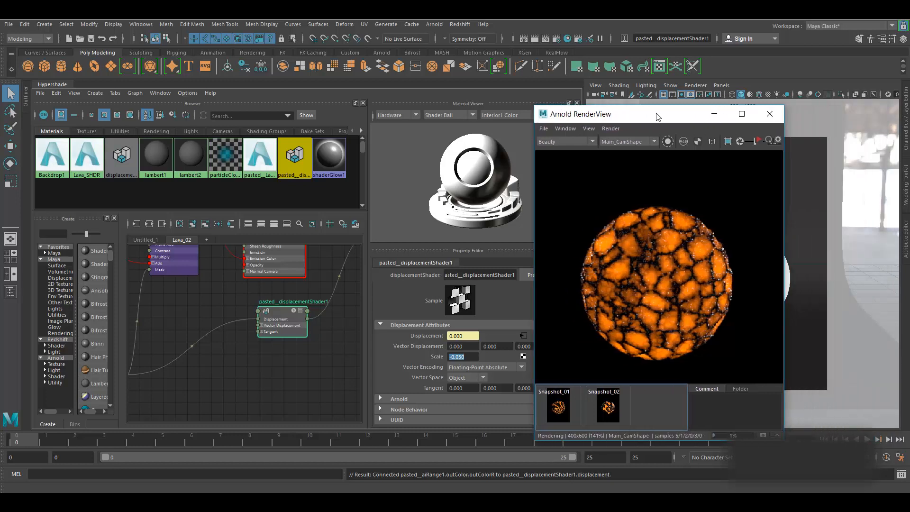
pyautogui.click(758, 141)
pyautogui.click(759, 141)
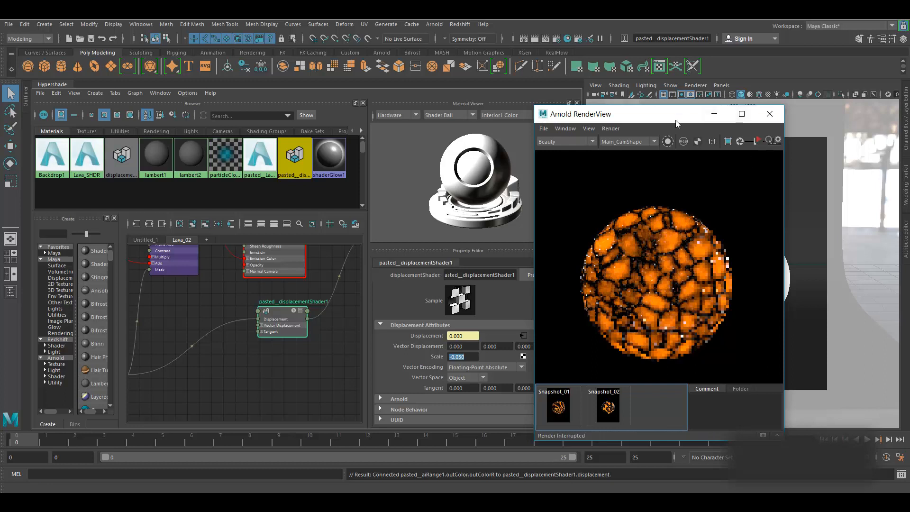
pyautogui.moveTo(678, 120); pyautogui.dragTo(556, 125)
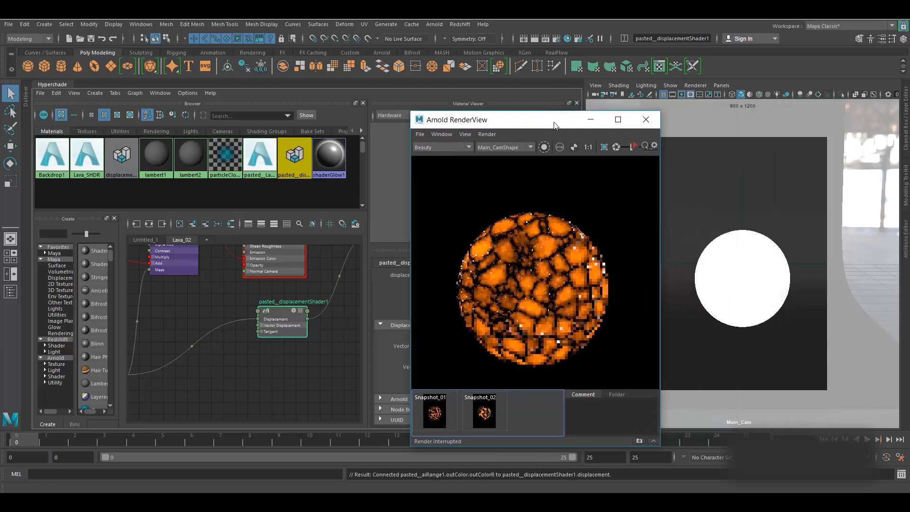
pyautogui.click(728, 251)
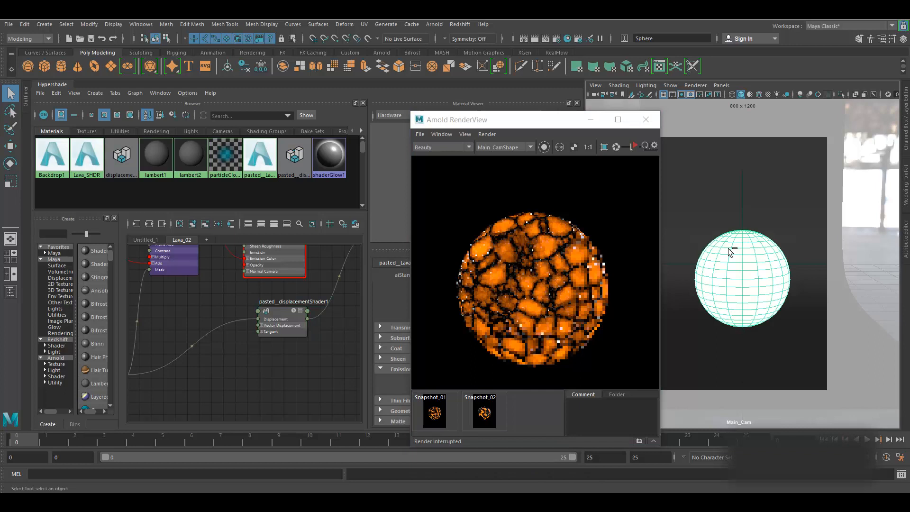
# - Set the sphere's Arnold subdivision type to catclark with 3 iterations
pyautogui.hotkey('ctrl', 'a')
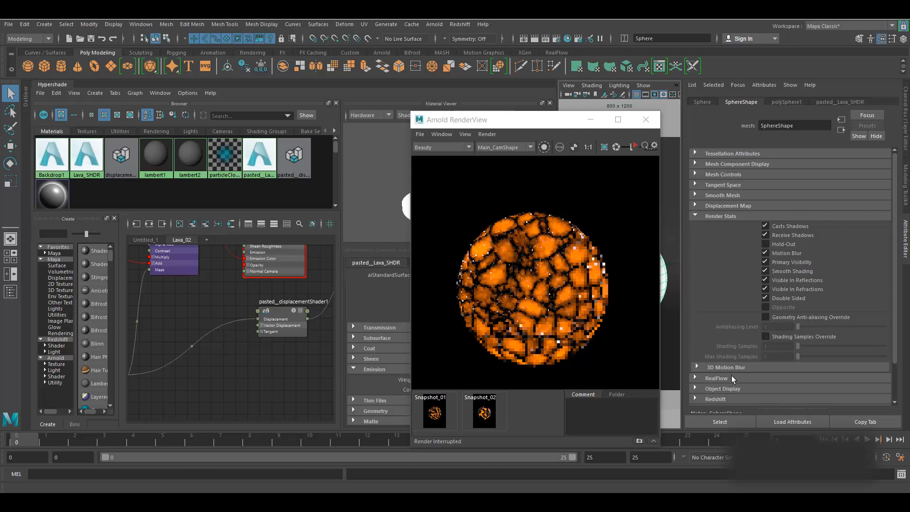
pyautogui.scroll(-3, 733, 369)
pyautogui.click(721, 365)
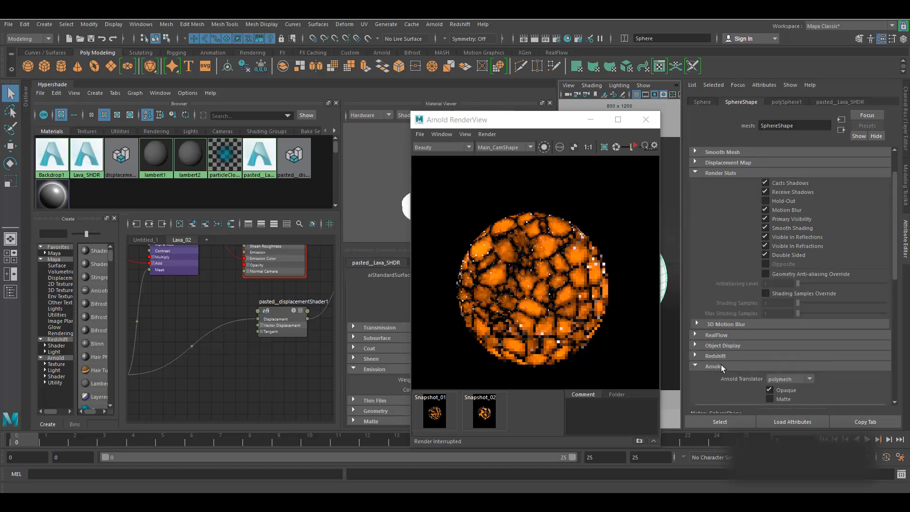
pyautogui.scroll(-5, 723, 356)
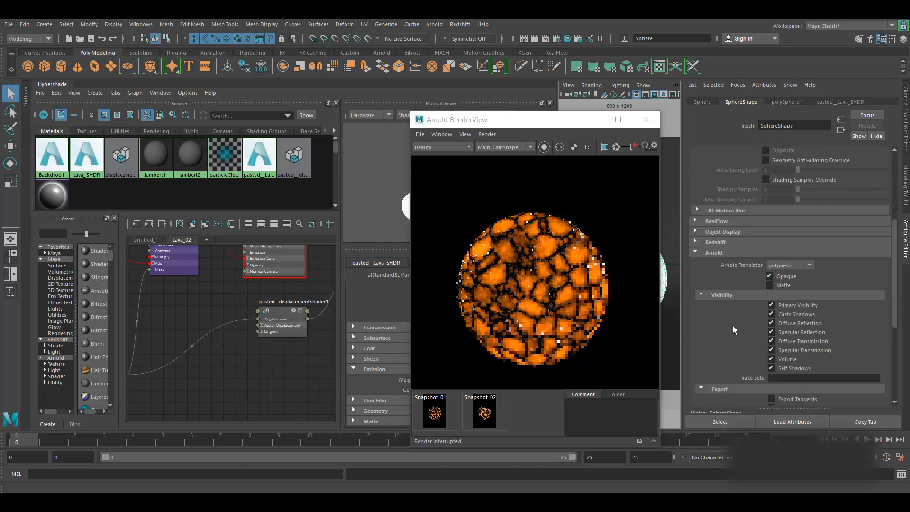
pyautogui.scroll(-6, 733, 325)
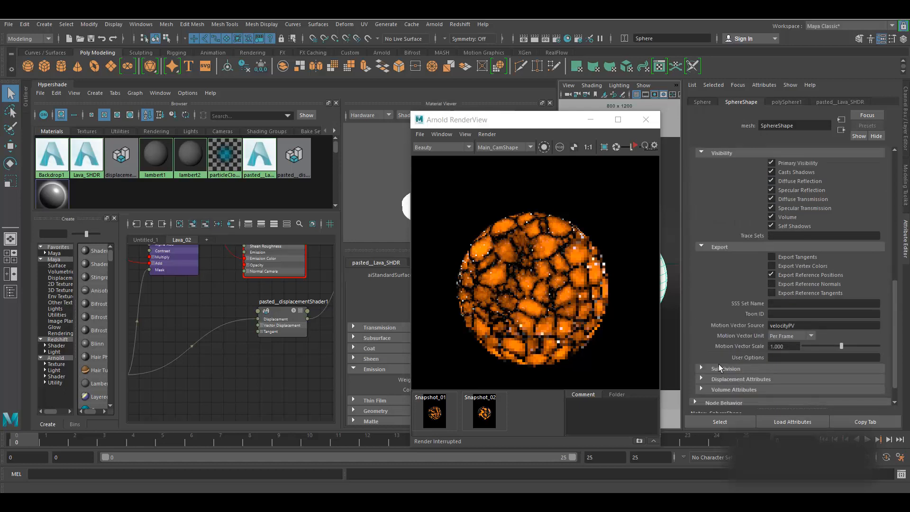
pyautogui.click(722, 368)
pyautogui.scroll(-3, 721, 338)
pyautogui.click(782, 323)
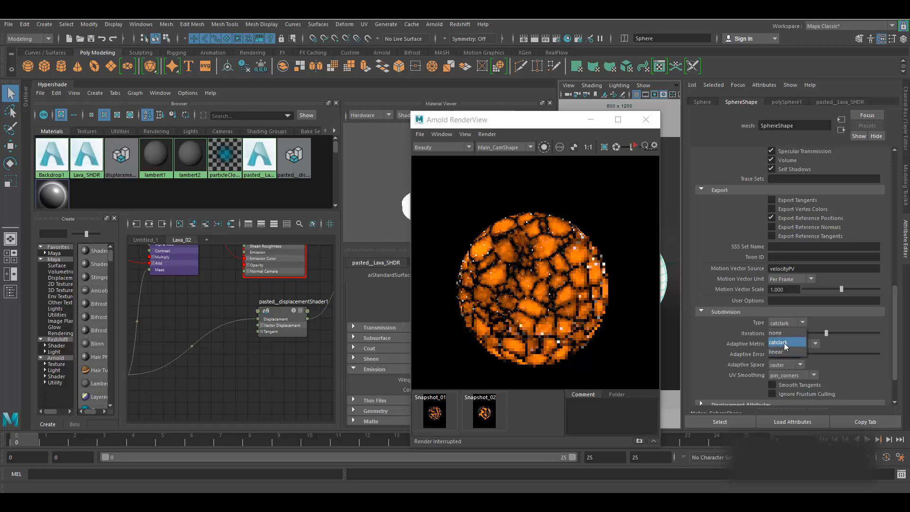
pyautogui.click(862, 320)
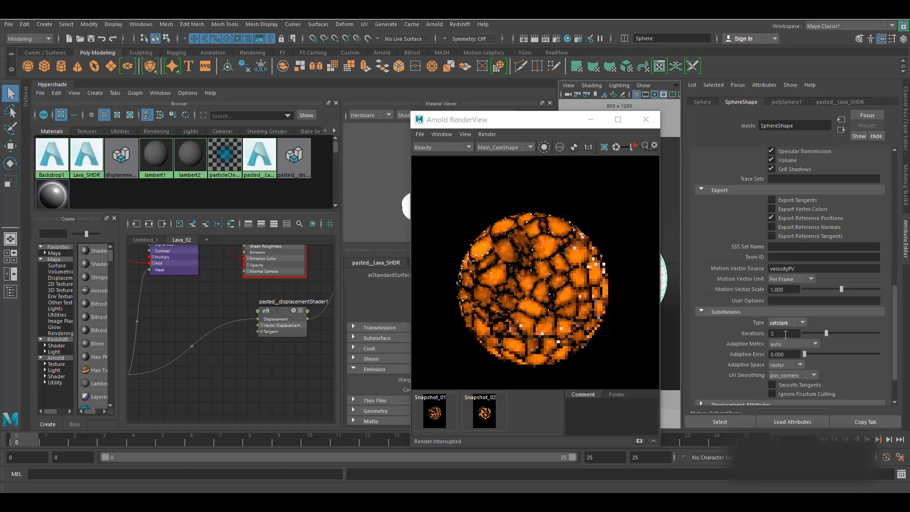
# - Collapse the Arnold settings, close the Attribute Editor, and rearrange the viewport and RenderView window
pyautogui.scroll(-2, 738, 347)
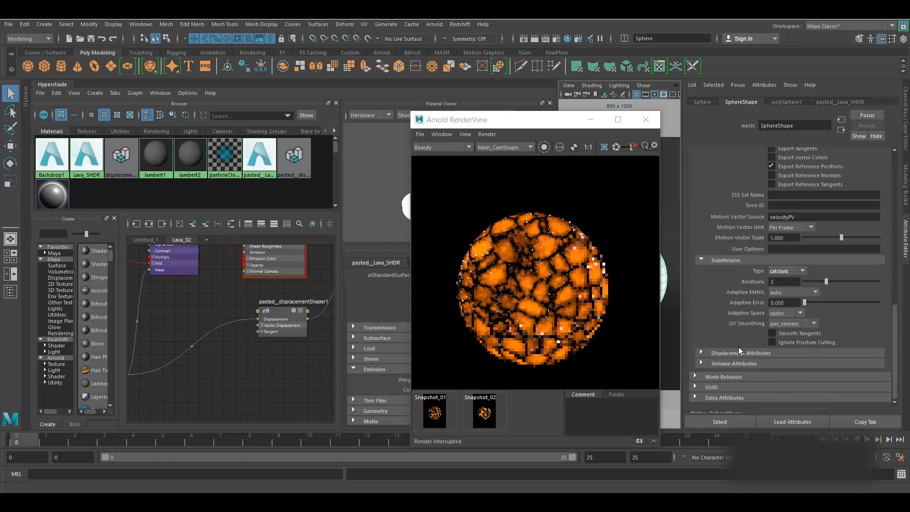
pyautogui.click(726, 354)
pyautogui.click(726, 353)
pyautogui.scroll(8, 729, 318)
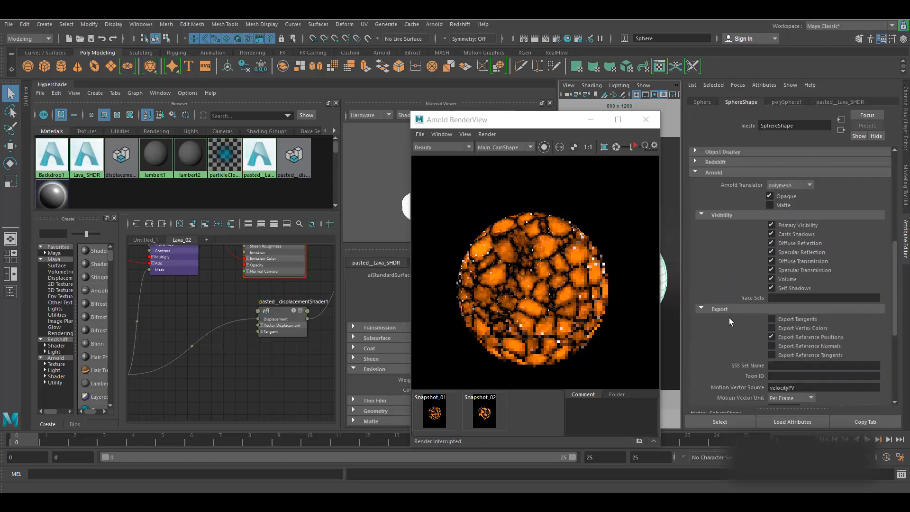
pyautogui.click(703, 230)
pyautogui.moveTo(545, 119)
pyautogui.mouseDown()
pyautogui.moveTo(581, 124)
pyautogui.moveTo(551, 120)
pyautogui.mouseUp()
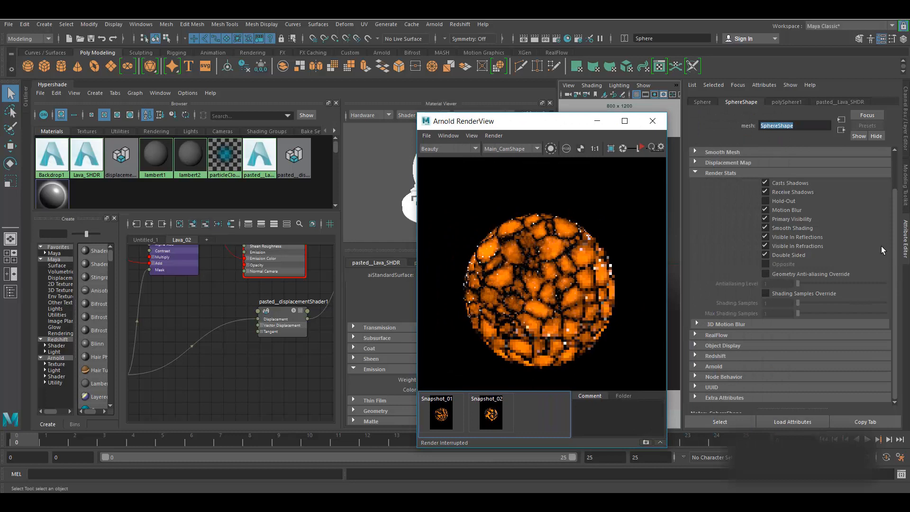
pyautogui.click(904, 236)
pyautogui.moveTo(742, 157); pyautogui.dragTo(439, 138)
pyautogui.moveTo(503, 126); pyautogui.dragTo(635, 117)
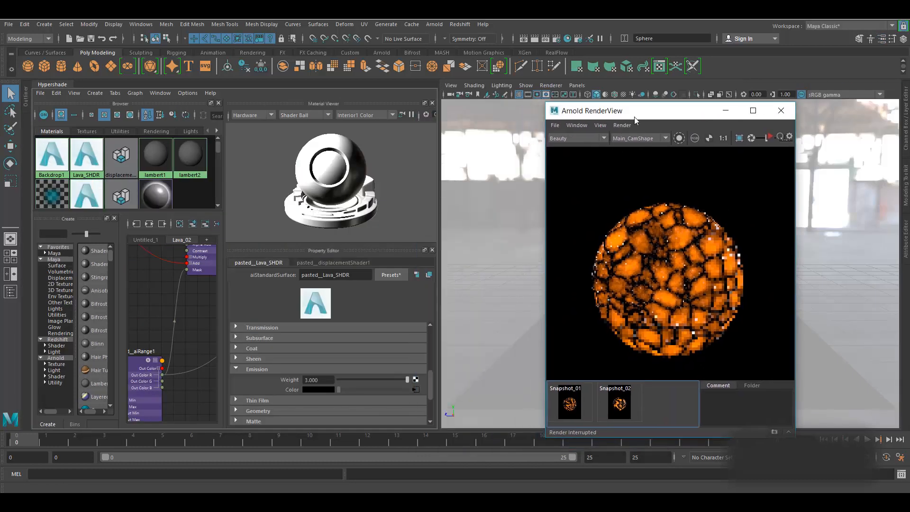
# - Run Update Full Scene and view the lava sphere render at 1:1 (400x600)
pyautogui.click(622, 126)
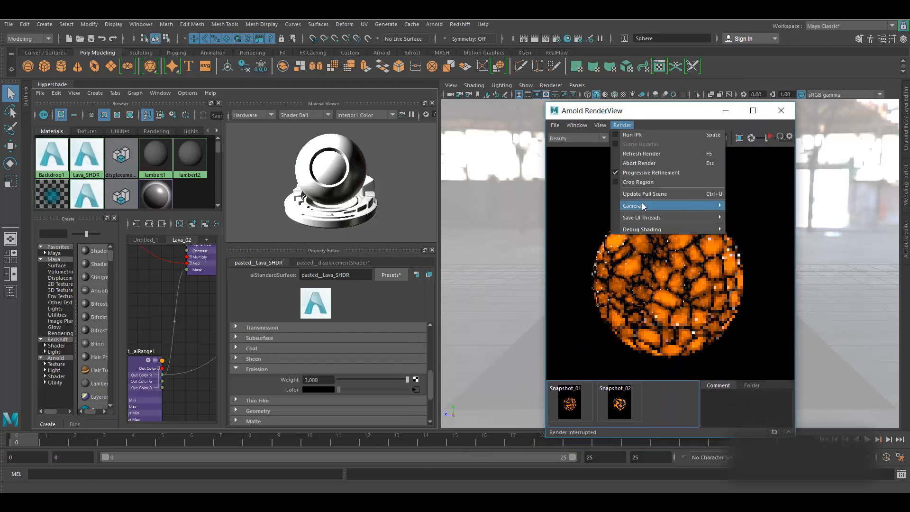
pyautogui.click(645, 194)
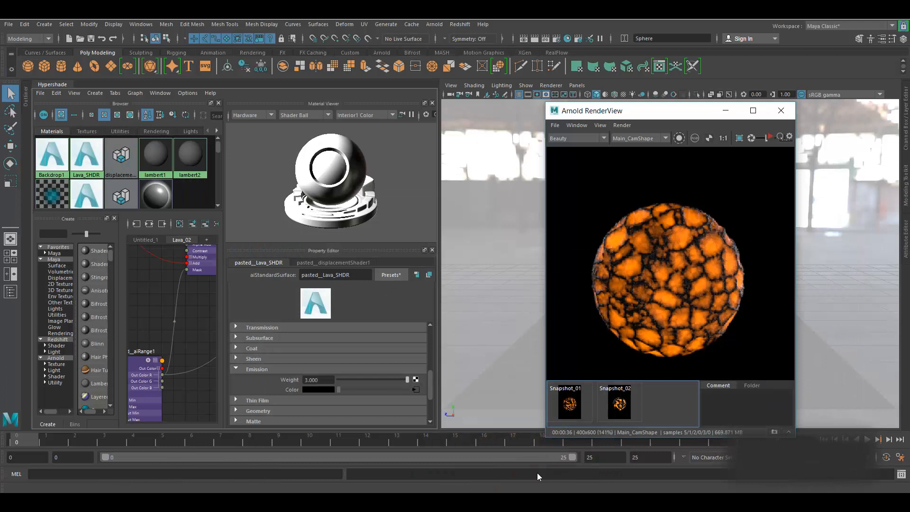
pyautogui.click(723, 138)
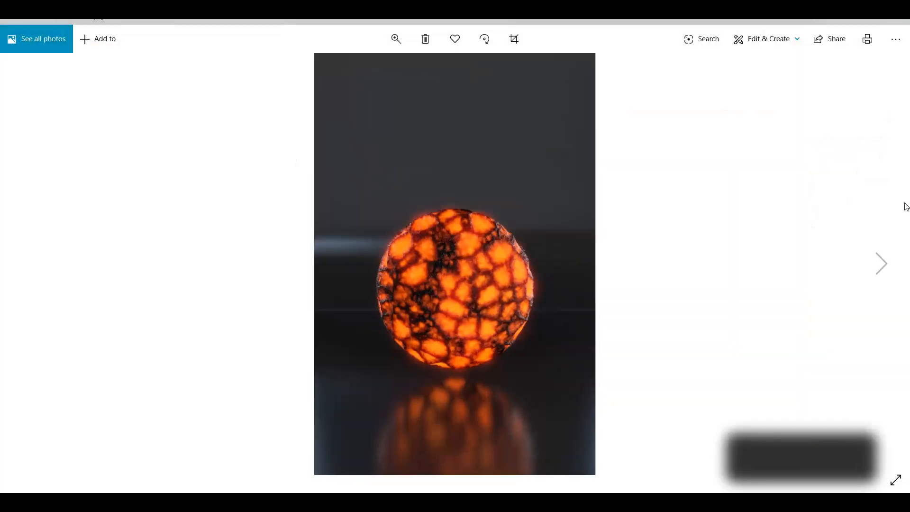
# - Step forward one lava-sphere image, then back two, ending on the orange-veined sphere
pyautogui.click(880, 264)
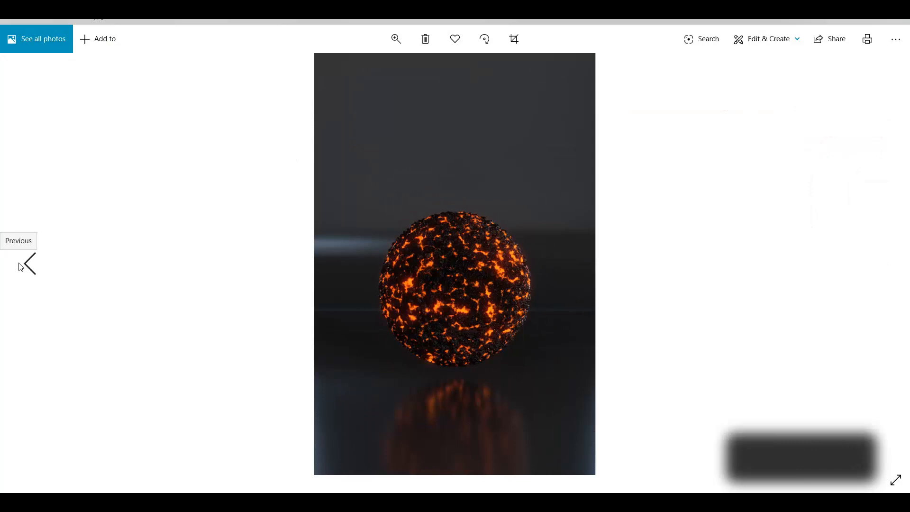
pyautogui.click(21, 264)
pyautogui.click(21, 264)
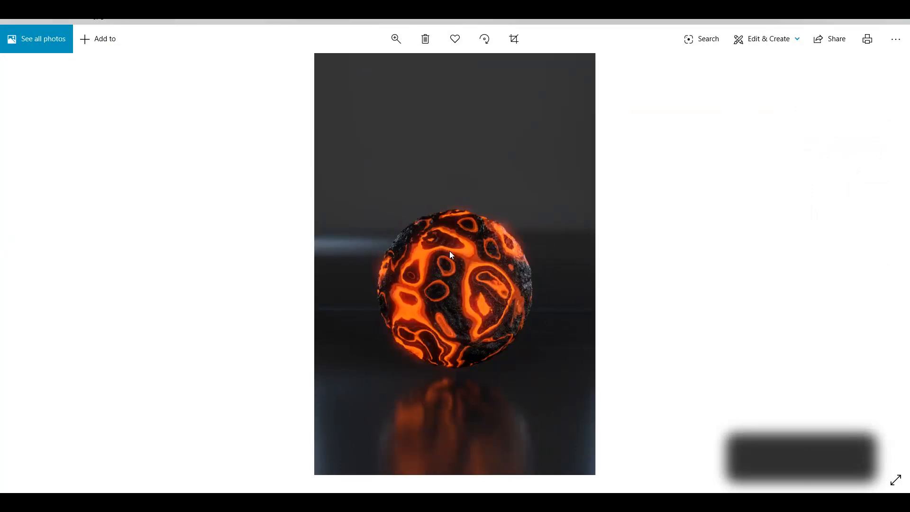
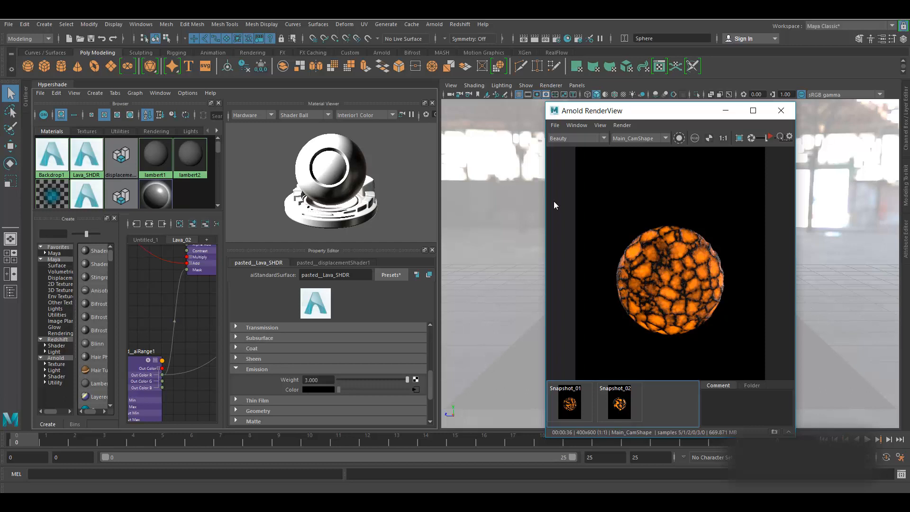
# - Save the scene and add a new node-graph tab named Lava_03
pyautogui.hotkey('ctrl', 's')
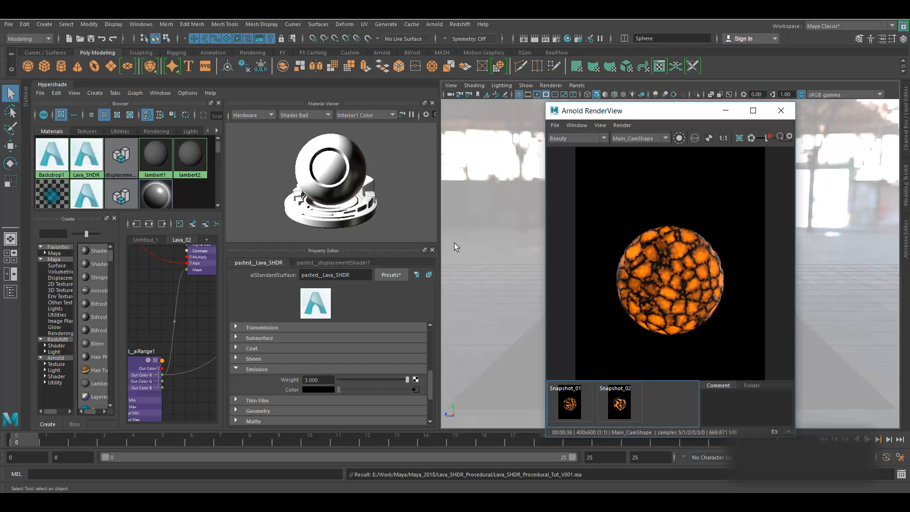
pyautogui.moveTo(441, 240); pyautogui.dragTo(568, 244)
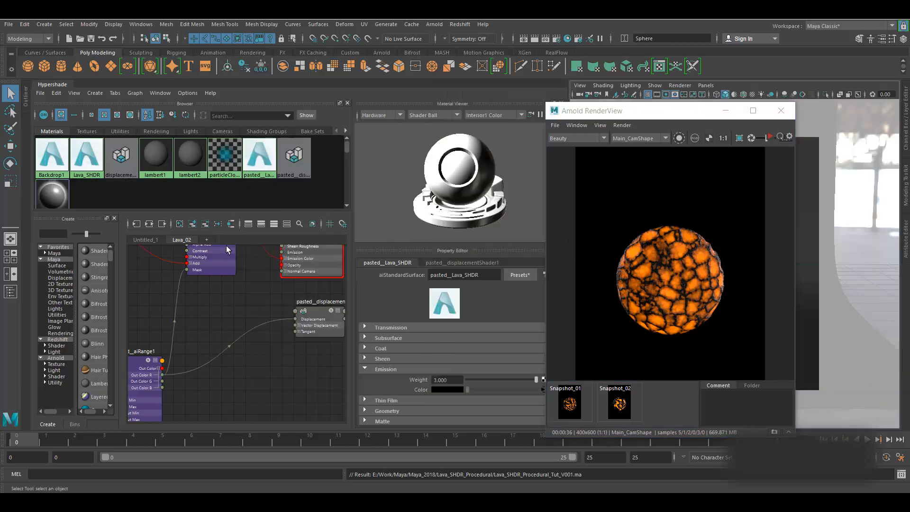
pyautogui.click(207, 240)
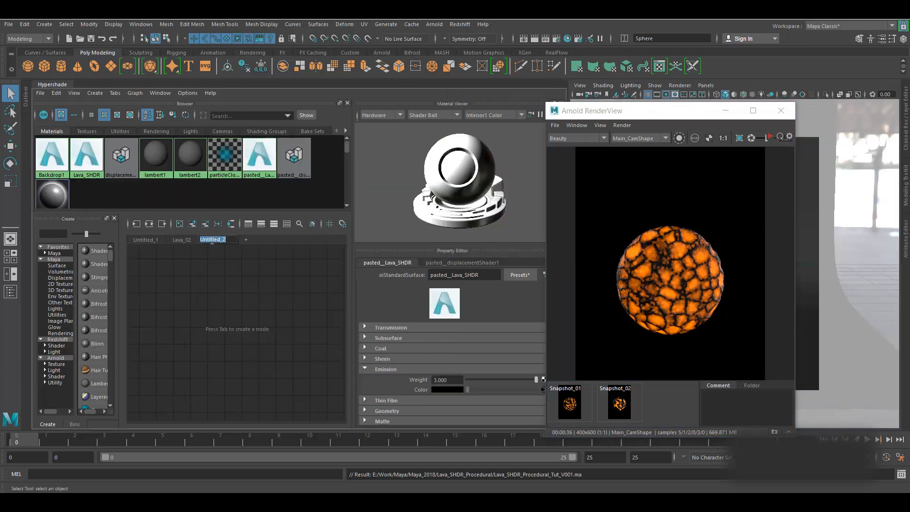
pyautogui.write('Lava_03')
pyautogui.press('Return')
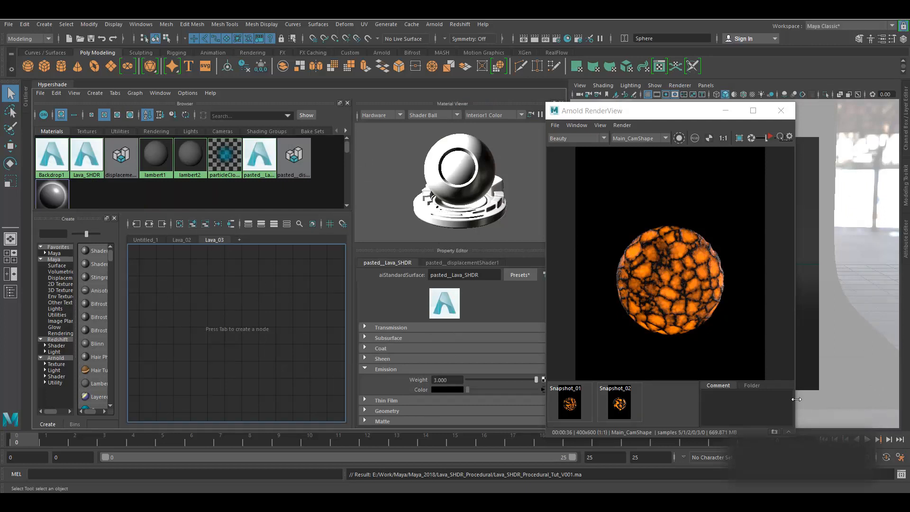
# - Store a third render snapshot and select every node of the Lava_02 network
pyautogui.click(775, 432)
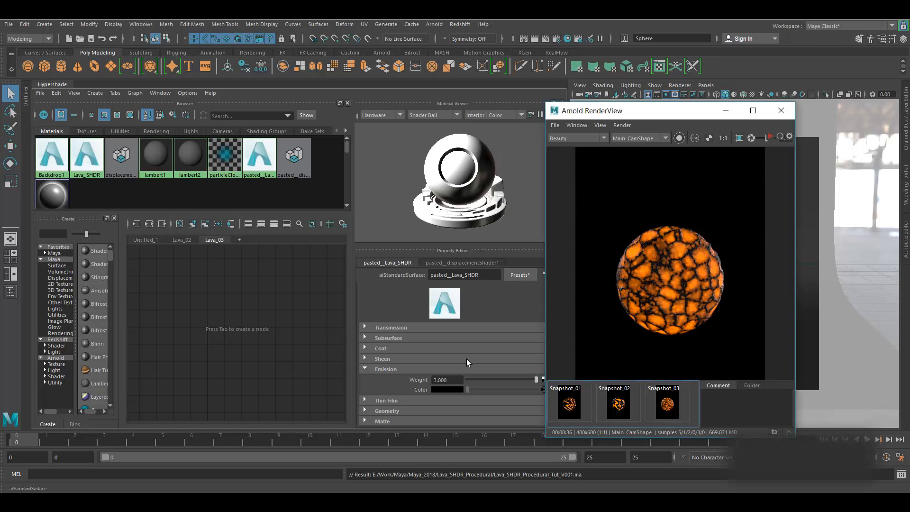
pyautogui.click(180, 241)
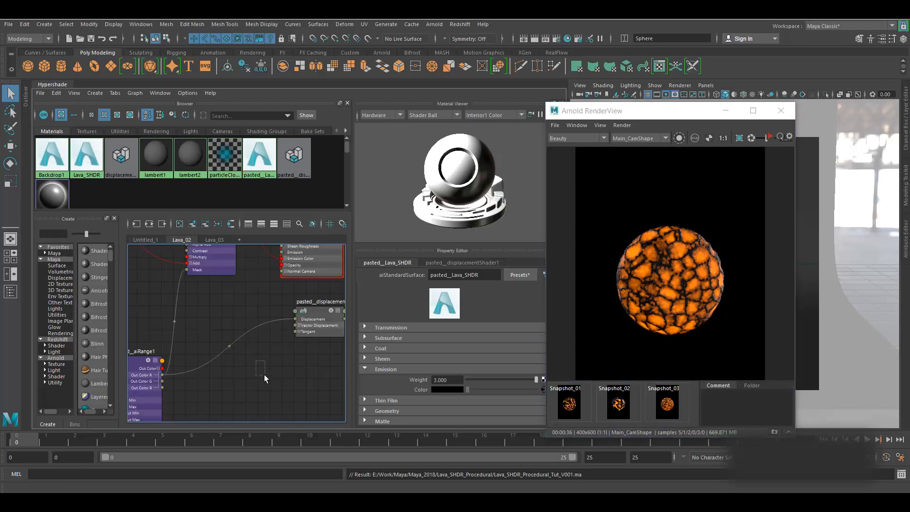
pyautogui.press('a')
pyautogui.moveTo(152, 269); pyautogui.dragTo(338, 433)
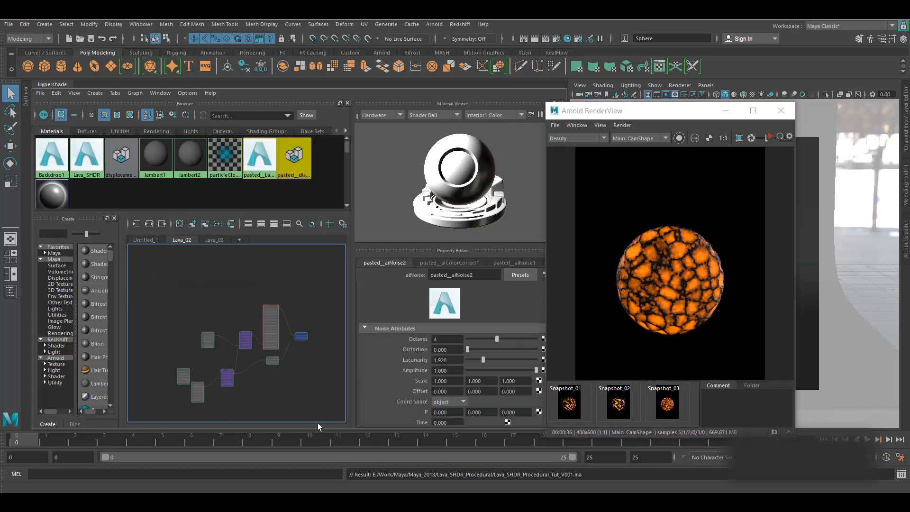
pyautogui.click(216, 239)
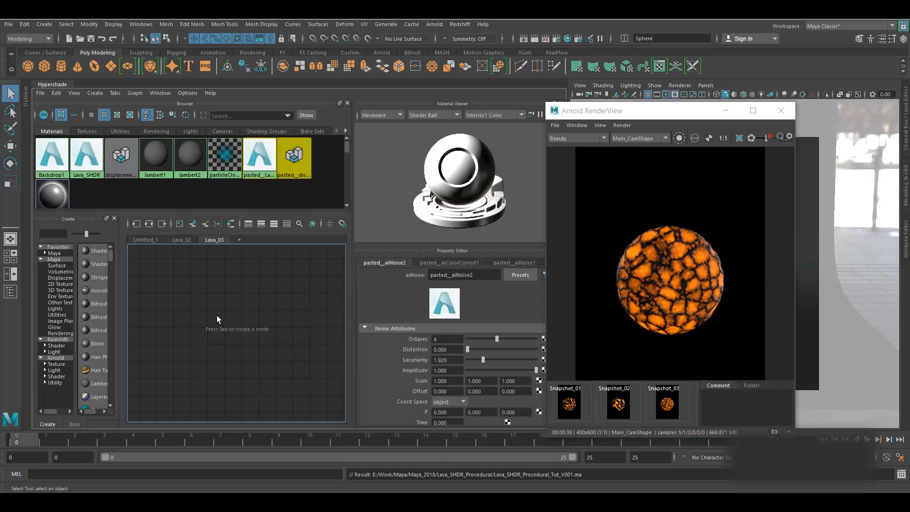
# - Paste the Lava_02 network into Lava_03, creating pasted_pasted_Lava_SHDR, and move RenderView aside
pyautogui.hotkey('ctrl', 'v')
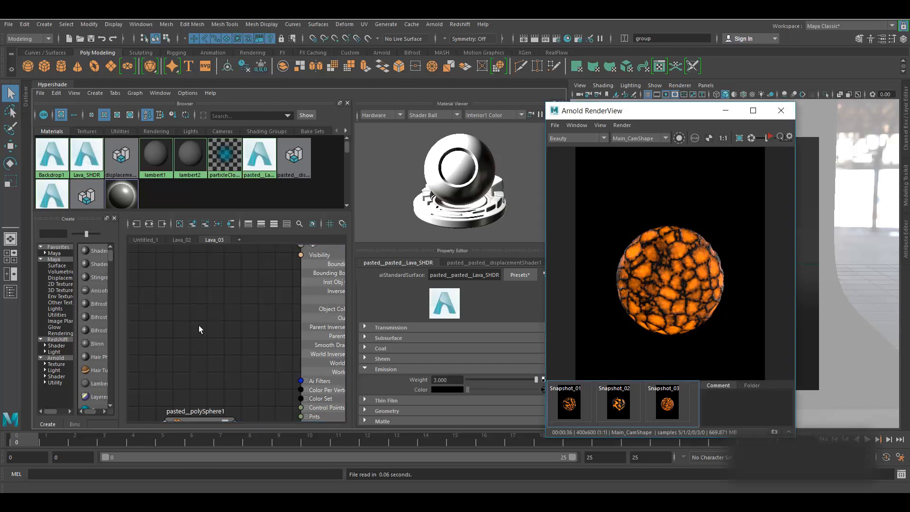
pyautogui.scroll(-1, 198, 326)
pyautogui.scroll(-3, 199, 328)
pyautogui.keyDown('alt'); pyautogui.moveTo(280, 302); pyautogui.dragTo(305, 354, button='middle'); pyautogui.keyUp('alt')
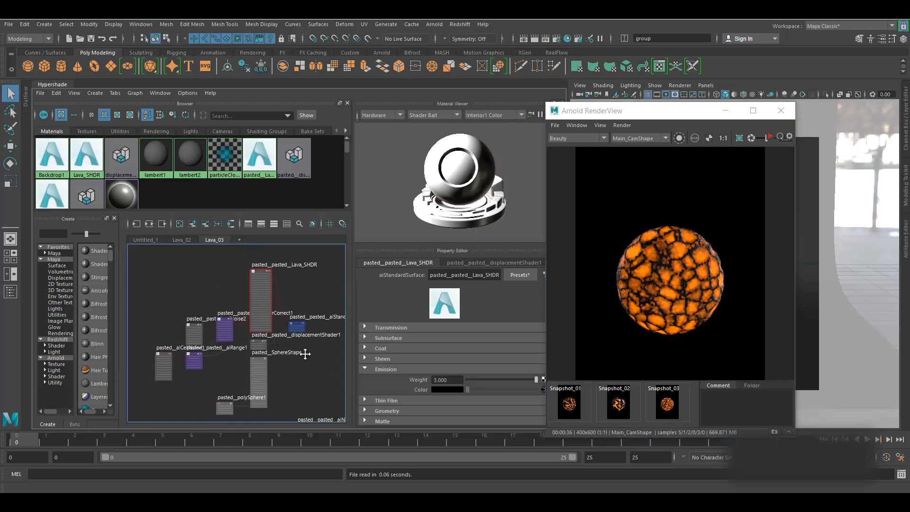
pyautogui.scroll(3, 277, 344)
pyautogui.keyDown('alt'); pyautogui.moveTo(304, 402); pyautogui.dragTo(302, 406, button='middle'); pyautogui.keyUp('alt')
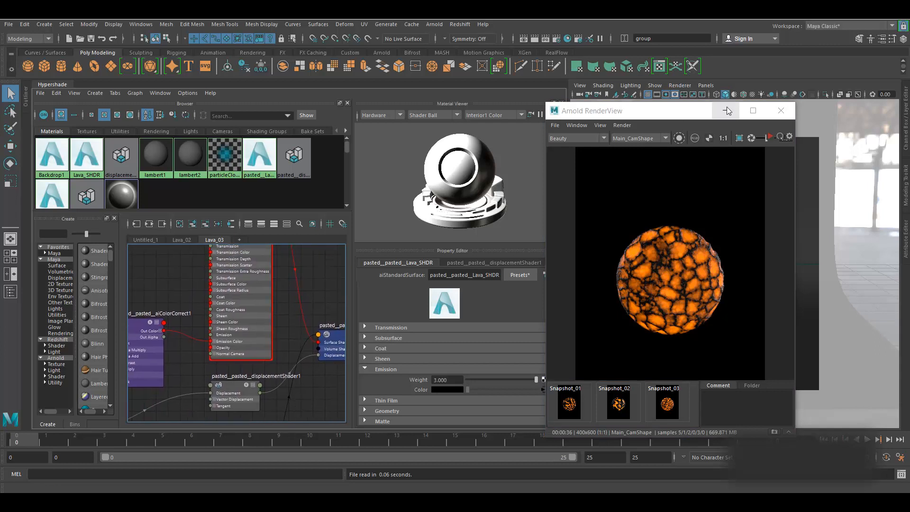
pyautogui.moveTo(680, 115); pyautogui.dragTo(590, 119)
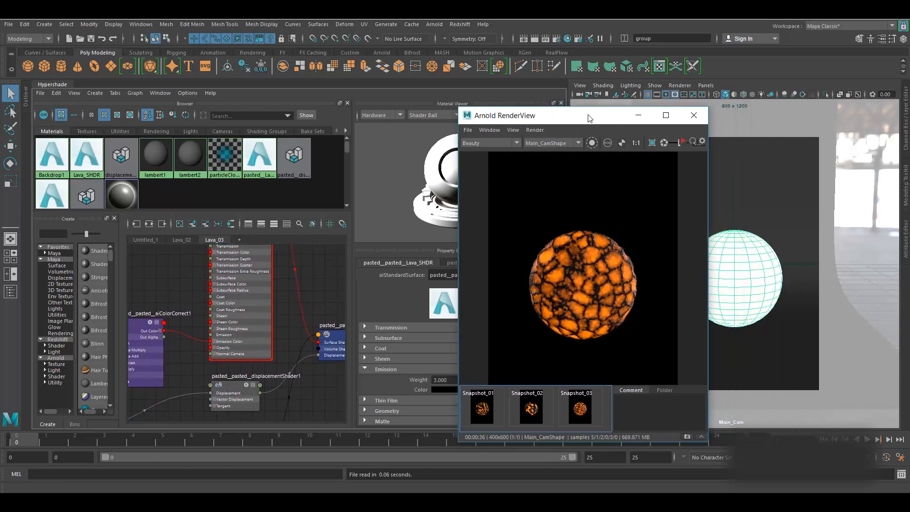
# - Assign the pasted Lava_SHDR material to the sphere and graph its network
pyautogui.click(639, 118)
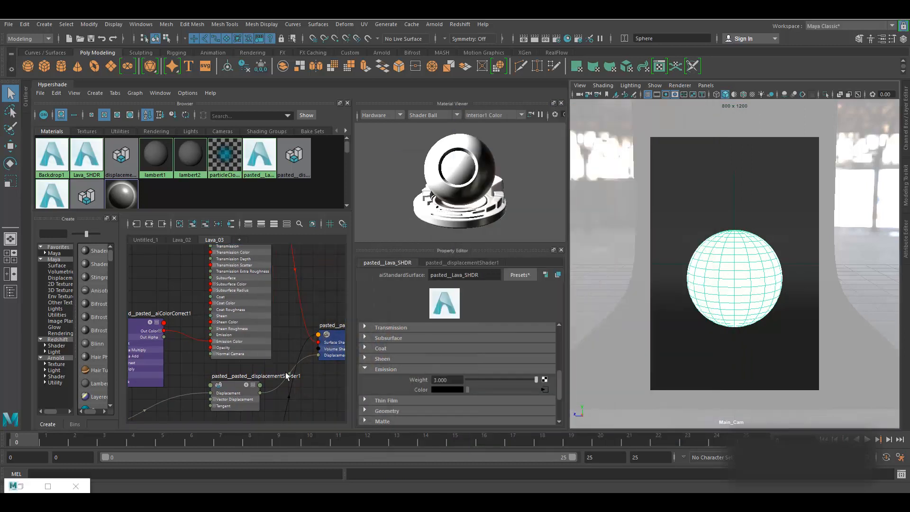
pyautogui.scroll(-3, 283, 353)
pyautogui.scroll(3, 256, 277)
pyautogui.moveTo(263, 297); pyautogui.dragTo(262, 234, button='right')
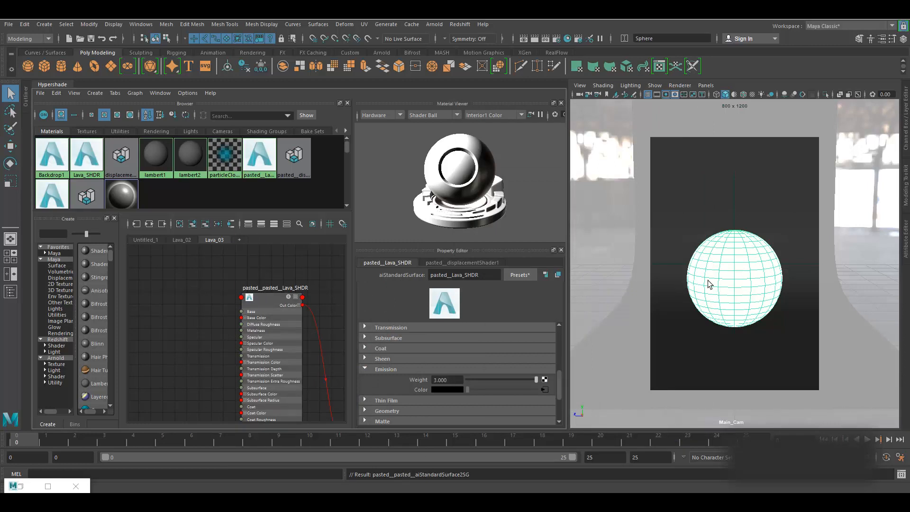
pyautogui.click(228, 224)
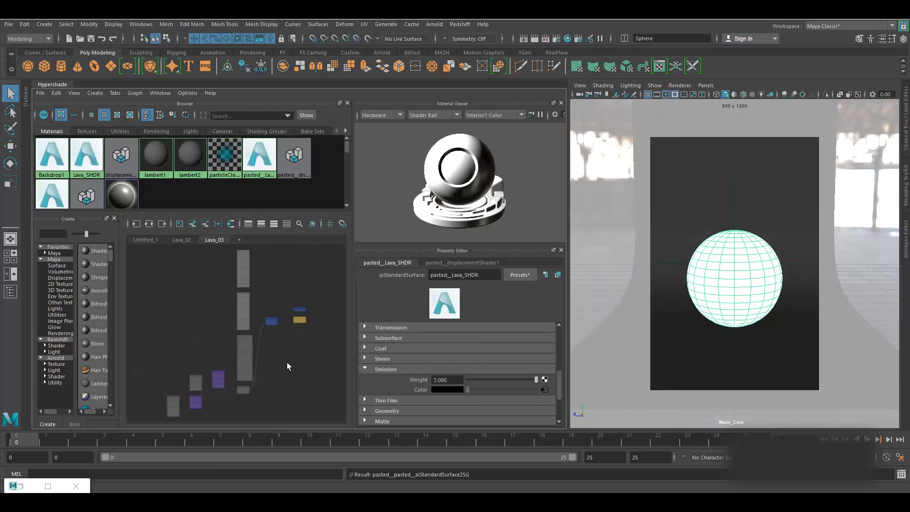
# - Move the shading-group node beside the displacement shader and aiNoise2 up and left
pyautogui.scroll(5, 257, 365)
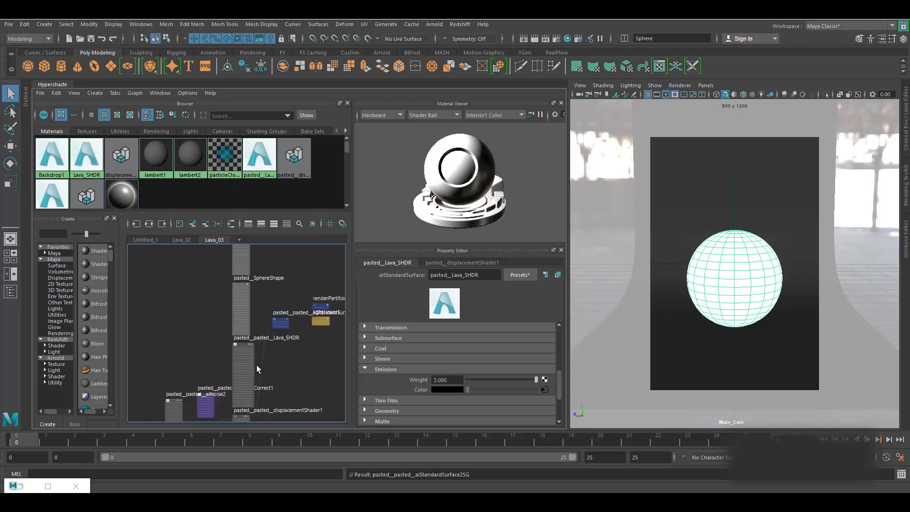
pyautogui.keyDown('alt'); pyautogui.moveTo(268, 288); pyautogui.dragTo(277, 201, button='middle'); pyautogui.keyUp('alt')
pyautogui.scroll(-3, 273, 323)
pyautogui.moveTo(304, 247)
pyautogui.mouseDown()
pyautogui.moveTo(328, 328)
pyautogui.moveTo(323, 371)
pyautogui.moveTo(319, 355)
pyautogui.mouseUp()
pyautogui.keyDown('alt'); pyautogui.moveTo(299, 385); pyautogui.dragTo(312, 339, button='middle'); pyautogui.keyUp('alt')
pyautogui.keyDown('alt'); pyautogui.moveTo(241, 381); pyautogui.dragTo(329, 366, button='middle'); pyautogui.keyUp('alt')
pyautogui.moveTo(249, 295); pyautogui.dragTo(221, 260)
# - Reposition aiRange1, aiCellNoise1, the displacement shader, aiColorCorrect1 and Lava_SHDR, then restore RenderView
pyautogui.moveTo(248, 341); pyautogui.dragTo(233, 365)
pyautogui.moveTo(198, 335); pyautogui.dragTo(148, 362)
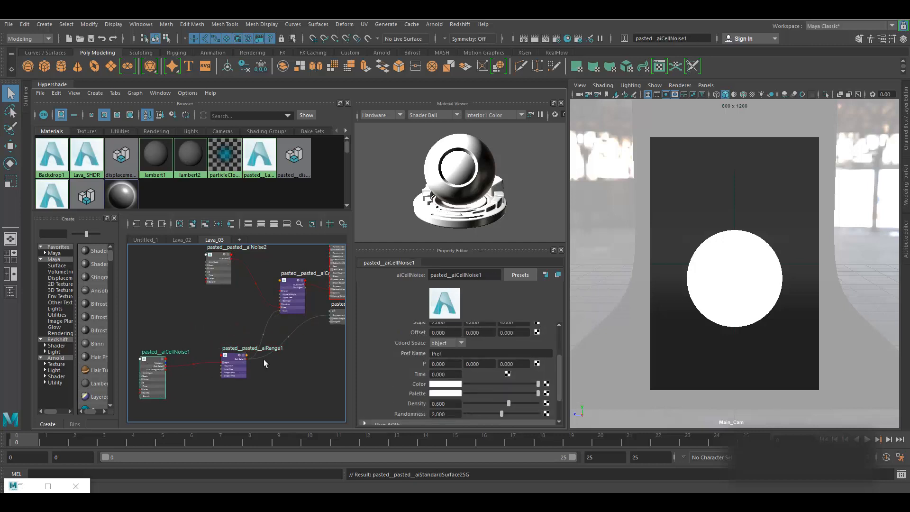
pyautogui.keyDown('alt'); pyautogui.moveTo(264, 359); pyautogui.dragTo(196, 371, button='middle'); pyautogui.keyUp('alt')
pyautogui.moveTo(267, 326); pyautogui.dragTo(275, 367)
pyautogui.moveTo(220, 291)
pyautogui.mouseDown()
pyautogui.moveTo(202, 293)
pyautogui.moveTo(212, 296)
pyautogui.mouseUp()
pyautogui.keyDown('alt'); pyautogui.moveTo(238, 337); pyautogui.dragTo(211, 372, button='middle'); pyautogui.keyUp('alt')
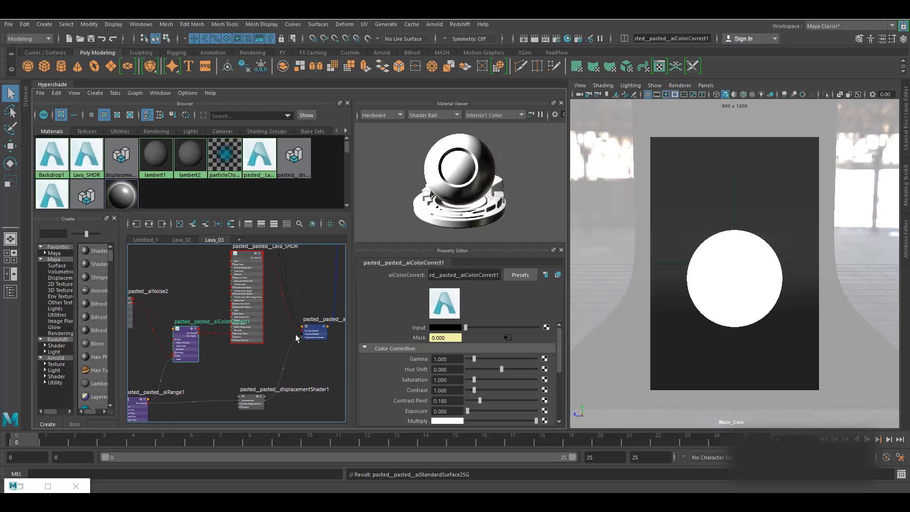
pyautogui.click(313, 351)
pyautogui.moveTo(245, 257); pyautogui.dragTo(239, 278)
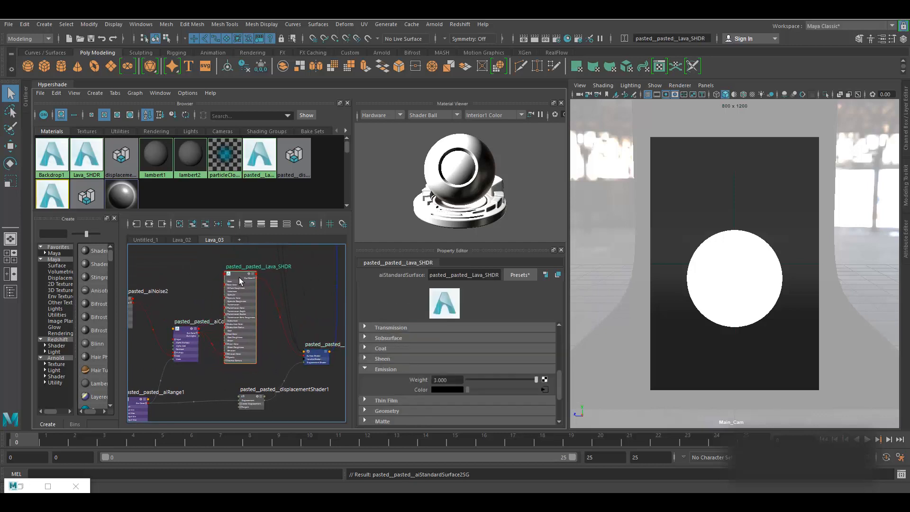
pyautogui.keyDown('alt'); pyautogui.moveTo(156, 407); pyautogui.dragTo(172, 383, button='middle'); pyautogui.keyUp('alt')
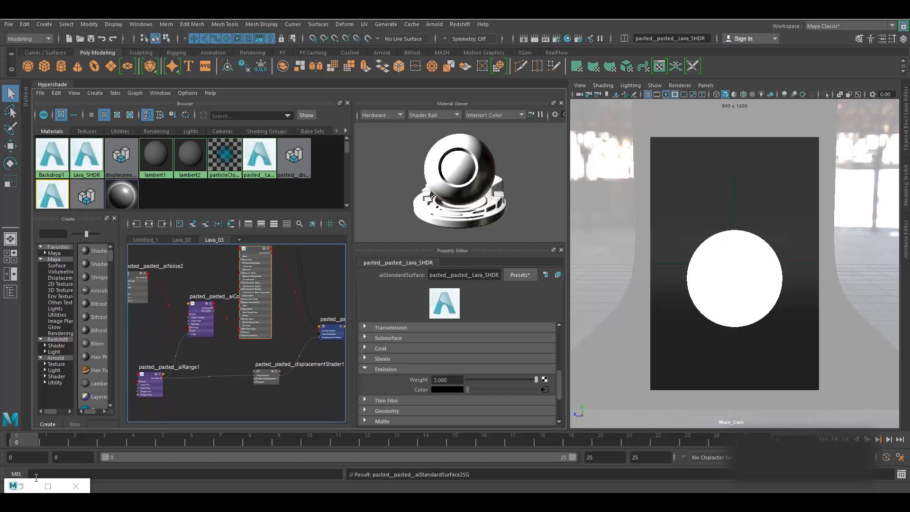
pyautogui.click(20, 486)
# - Render the selected sphere and inspect the aiCellNoise1 and aiRange1 node settings
pyautogui.click(590, 143)
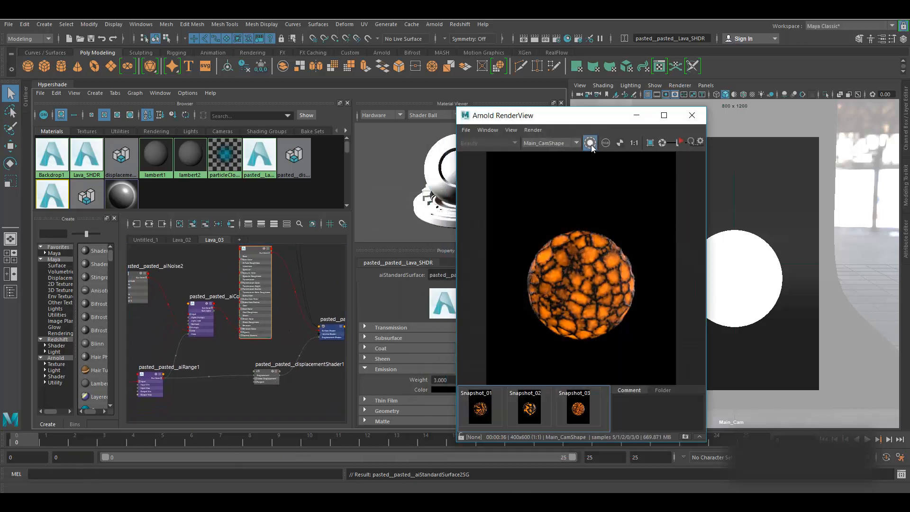
pyautogui.moveTo(565, 125); pyautogui.dragTo(587, 128)
pyautogui.click(760, 290)
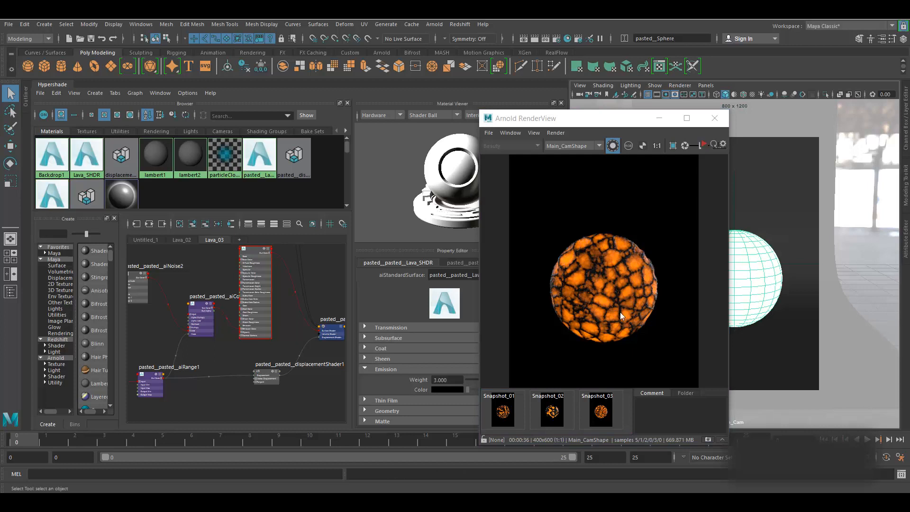
pyautogui.scroll(-5, 280, 357)
pyautogui.keyDown('alt'); pyautogui.moveTo(263, 365); pyautogui.dragTo(297, 442, button='middle'); pyautogui.keyUp('alt')
pyautogui.scroll(5, 280, 370)
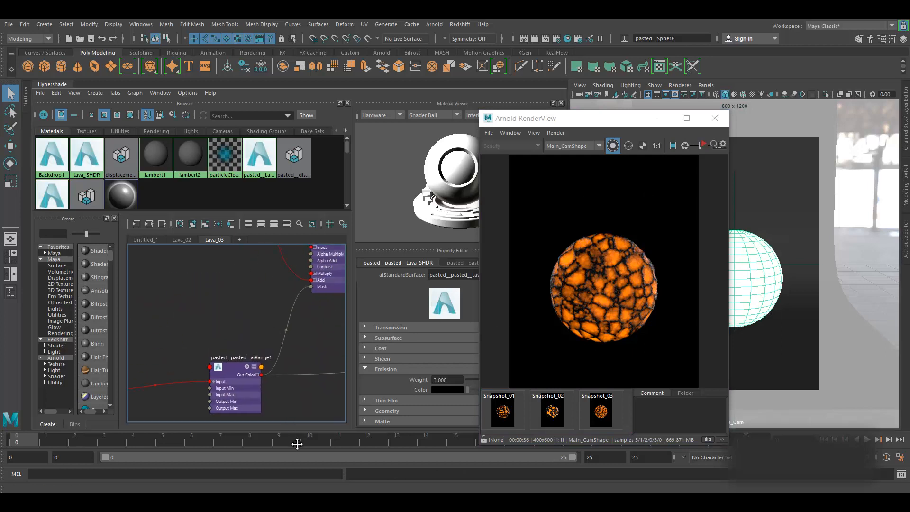
pyautogui.keyDown('alt'); pyautogui.moveTo(311, 339); pyautogui.dragTo(414, 261, button='middle'); pyautogui.keyUp('alt')
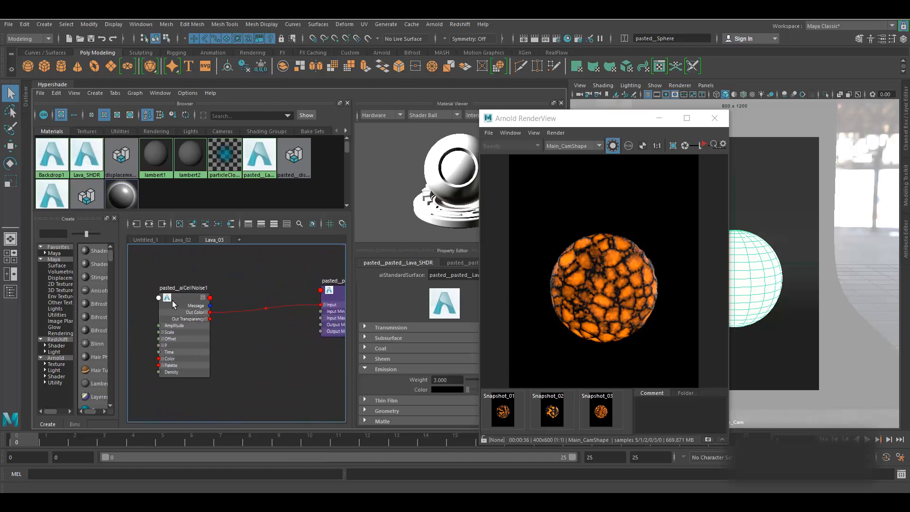
pyautogui.click(207, 281)
pyautogui.keyDown('alt'); pyautogui.moveTo(289, 386); pyautogui.dragTo(235, 396, button='middle'); pyautogui.keyUp('alt')
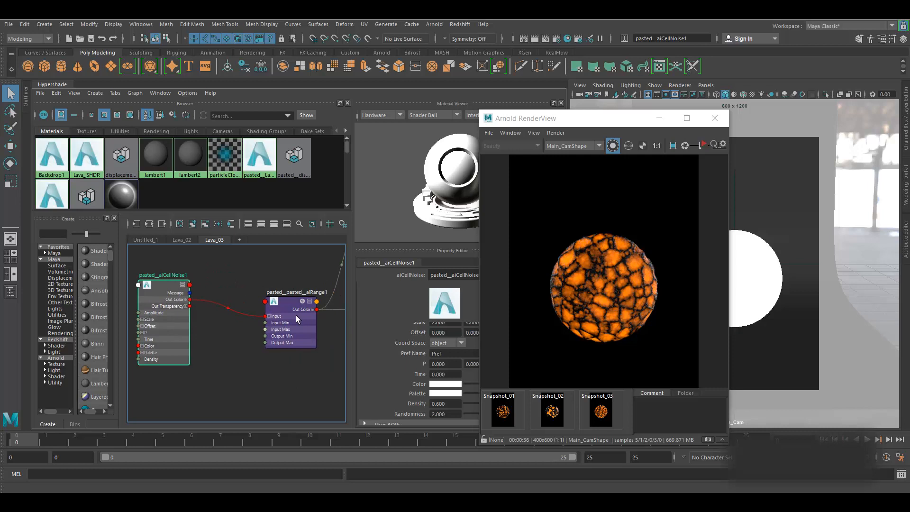
pyautogui.click(293, 302)
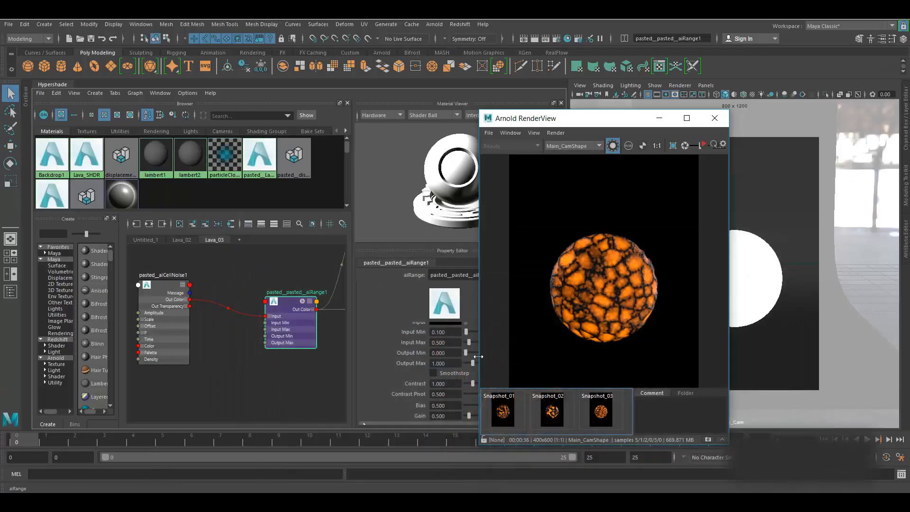
# - Start interactive rendering and refresh it with Update Full Scene twice
pyautogui.click(703, 145)
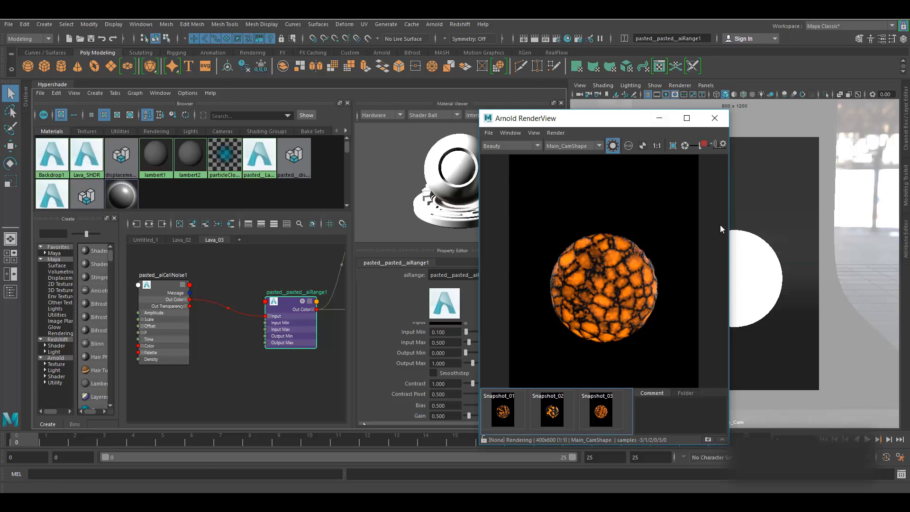
pyautogui.click(555, 133)
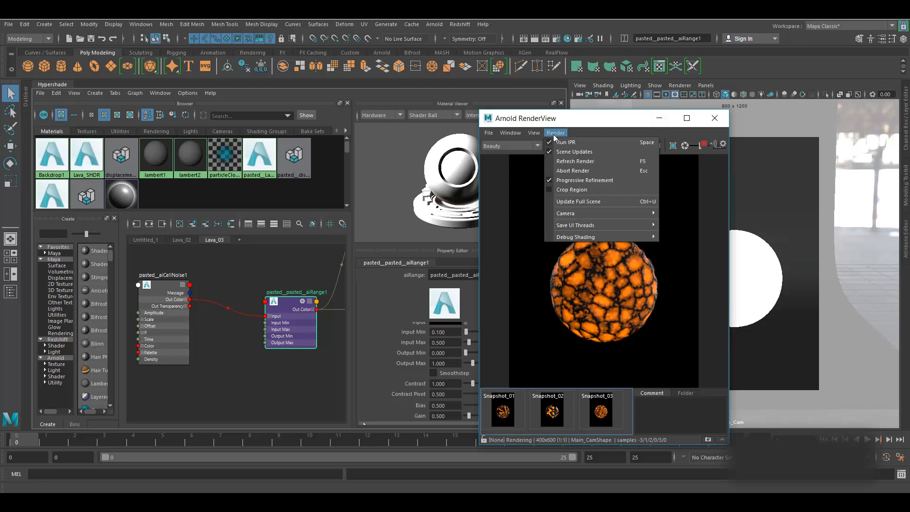
pyautogui.click(581, 199)
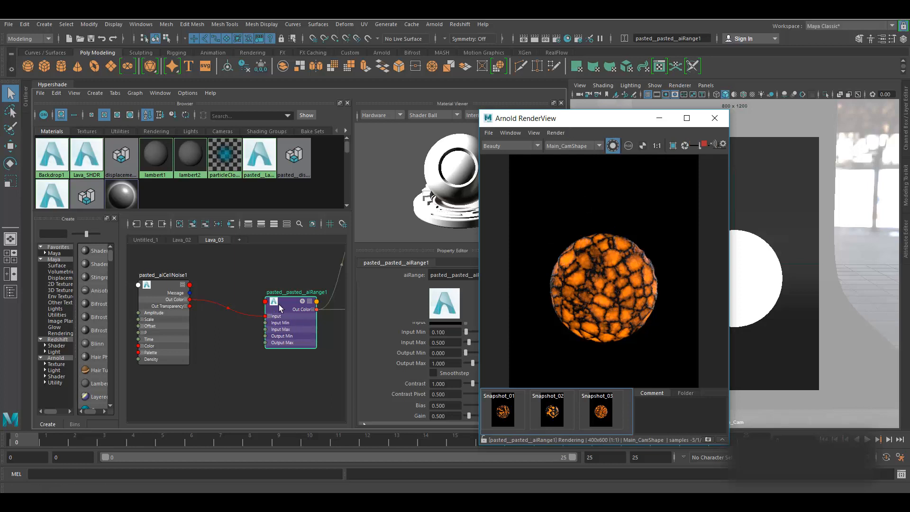
pyautogui.click(183, 351)
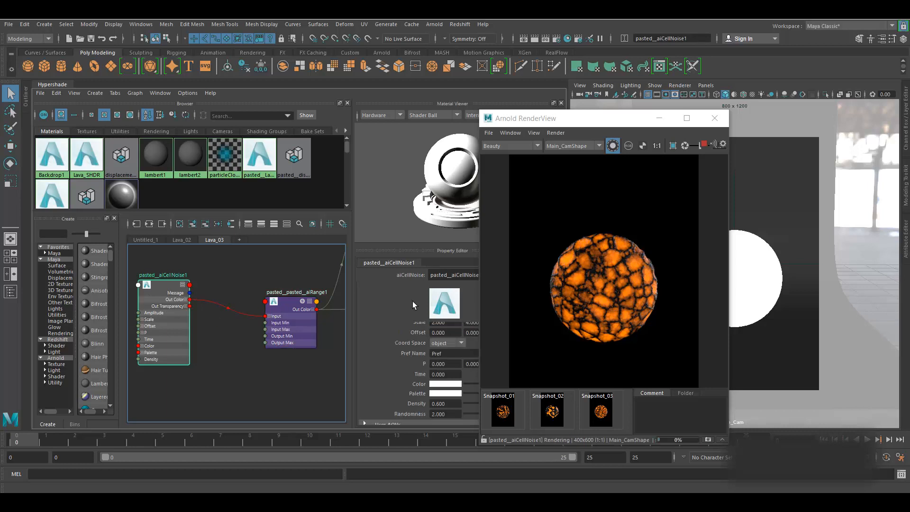
pyautogui.click(555, 133)
pyautogui.click(579, 201)
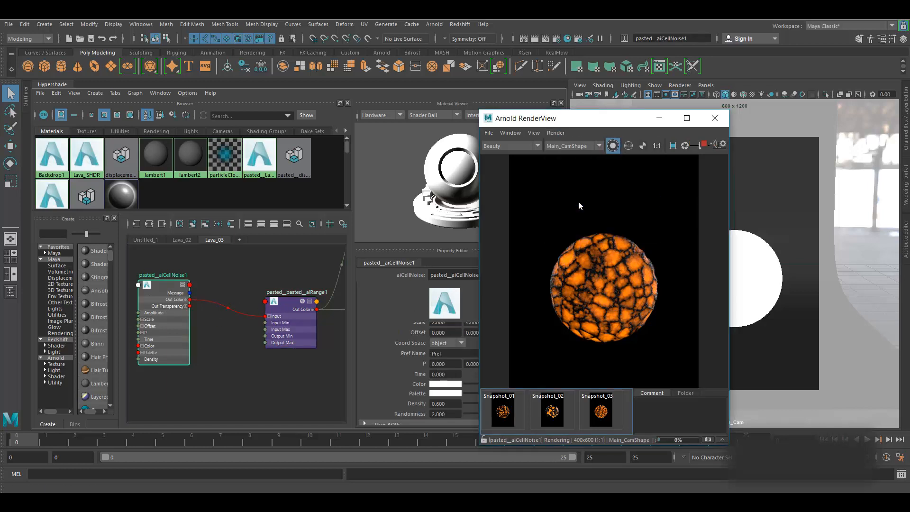
# - Turn off Isolate Selected to show the full lava shader, then stop the render
pyautogui.click(613, 145)
pyautogui.scroll(-5, 261, 353)
pyautogui.keyDown('alt'); pyautogui.moveTo(264, 340); pyautogui.dragTo(207, 372, button='middle'); pyautogui.keyUp('alt')
pyautogui.scroll(5, 277, 359)
pyautogui.keyDown('alt'); pyautogui.moveTo(260, 346); pyautogui.dragTo(282, 366, button='middle'); pyautogui.keyUp('alt')
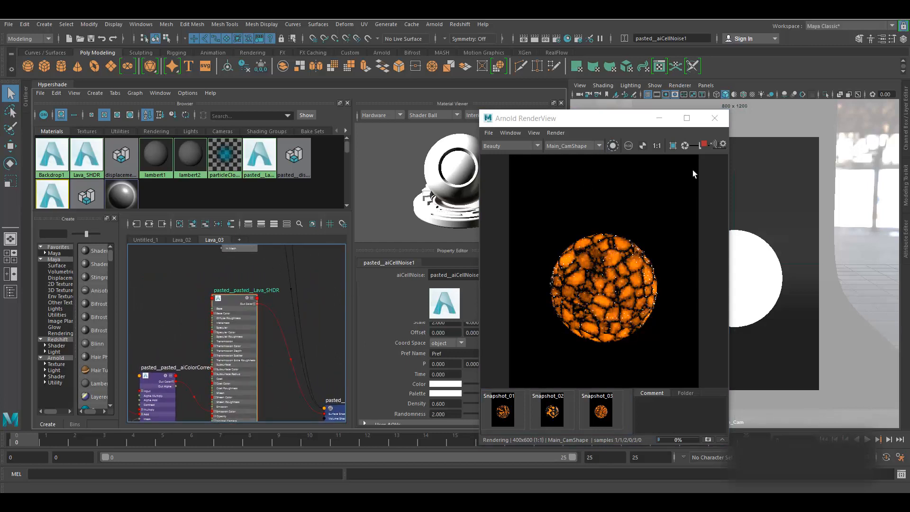
pyautogui.click(705, 144)
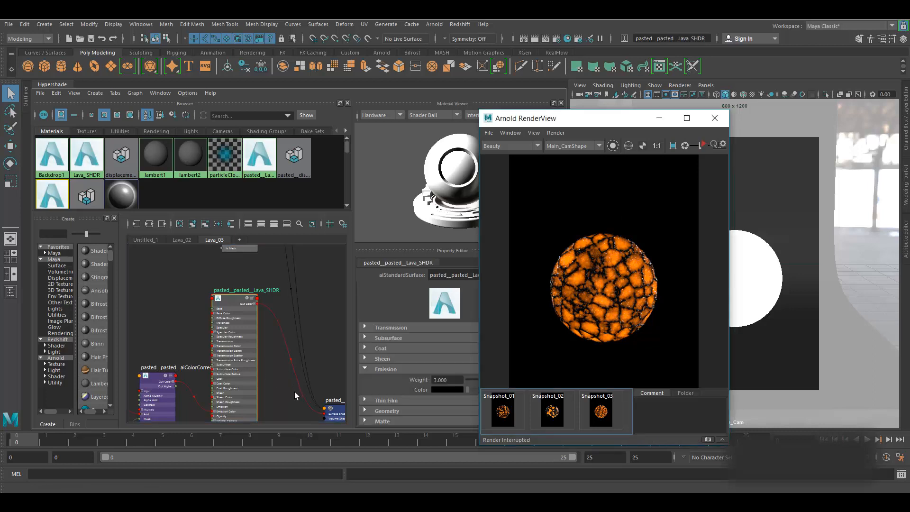
pyautogui.keyDown('alt'); pyautogui.moveTo(295, 391); pyautogui.dragTo(341, 264, button='middle'); pyautogui.keyUp('alt')
pyautogui.keyDown('alt'); pyautogui.moveTo(209, 369); pyautogui.dragTo(305, 384, button='middle'); pyautogui.keyUp('alt')
pyautogui.keyDown('alt'); pyautogui.moveTo(283, 336); pyautogui.dragTo(233, 403, button='middle'); pyautogui.keyUp('alt')
# - Enable Isolate Selected and preview the aiRange1 output on its own
pyautogui.click(303, 300)
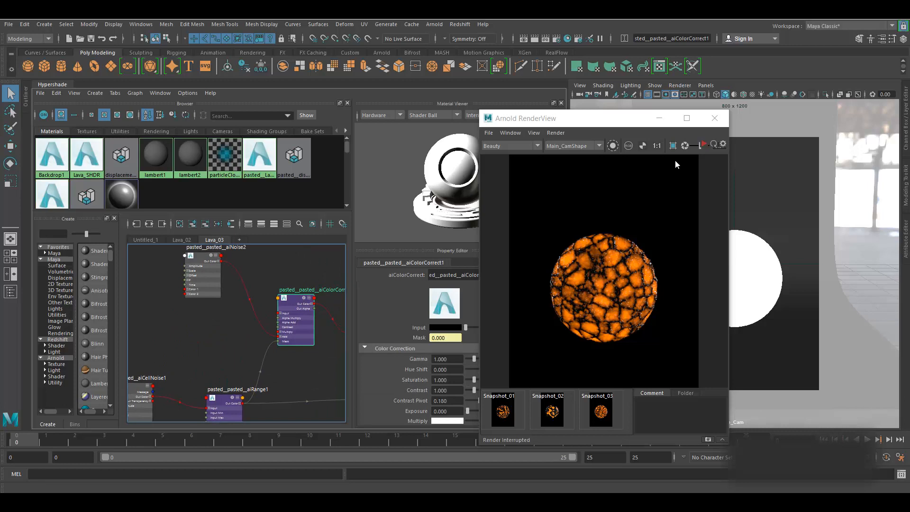
pyautogui.click(613, 146)
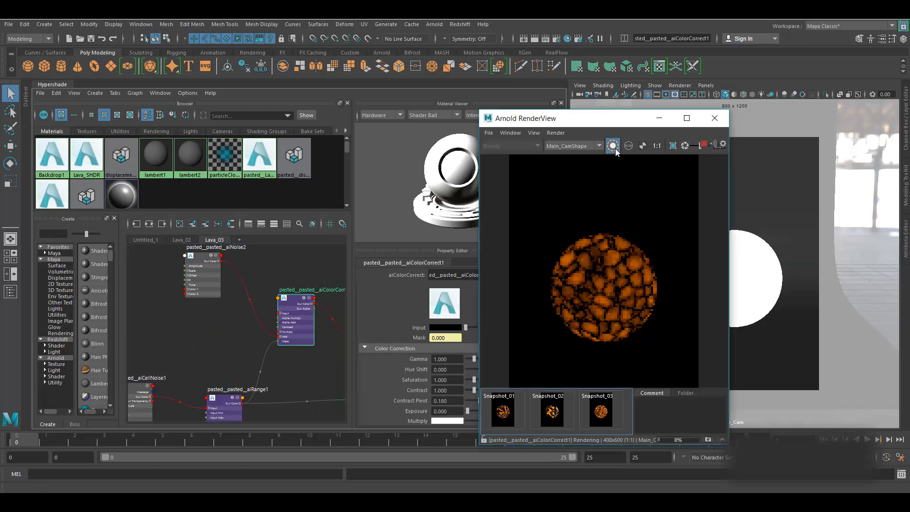
pyautogui.keyDown('alt'); pyautogui.moveTo(224, 370); pyautogui.dragTo(267, 326, button='middle'); pyautogui.keyUp('alt')
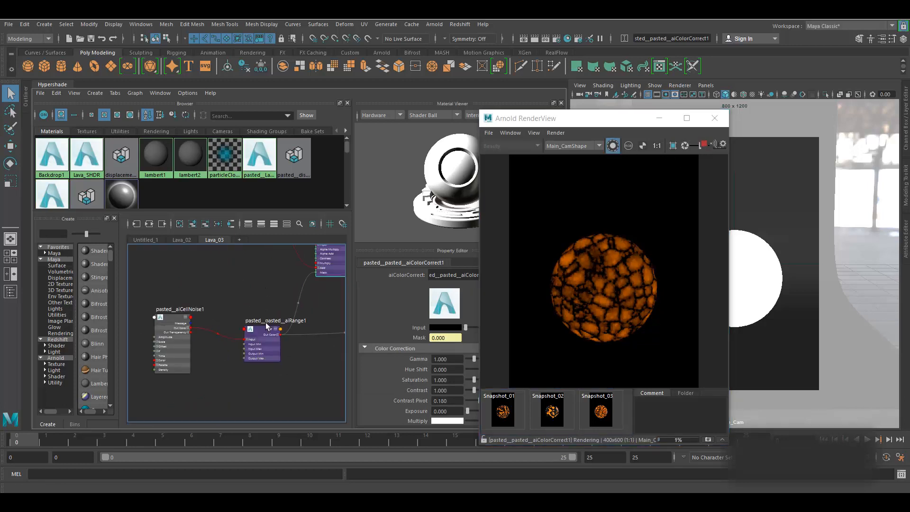
pyautogui.click(267, 326)
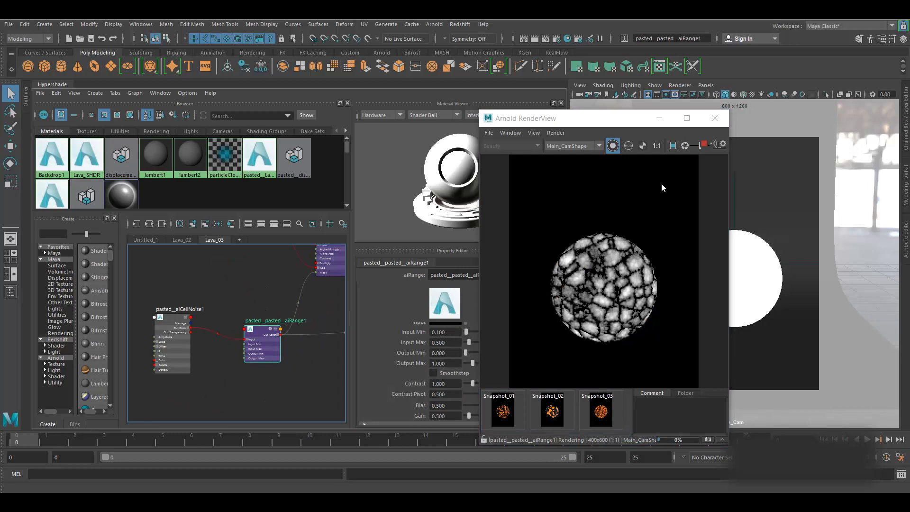
pyautogui.click(704, 145)
# - Re-render with only aiCellNoise1 isolated, showing its grey cell pattern
pyautogui.keyDown('alt'); pyautogui.moveTo(250, 383); pyautogui.dragTo(319, 385, button='middle'); pyautogui.keyUp('alt')
pyautogui.click(235, 322)
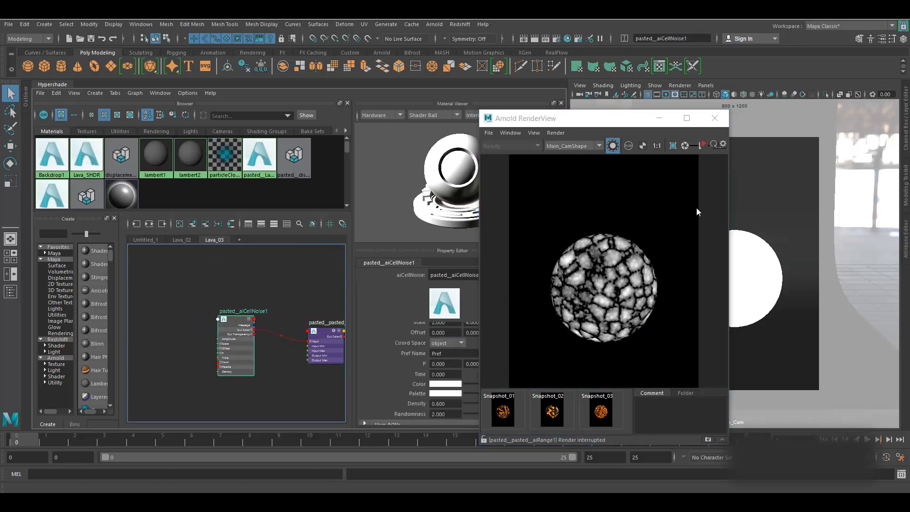
pyautogui.click(705, 145)
pyautogui.click(706, 147)
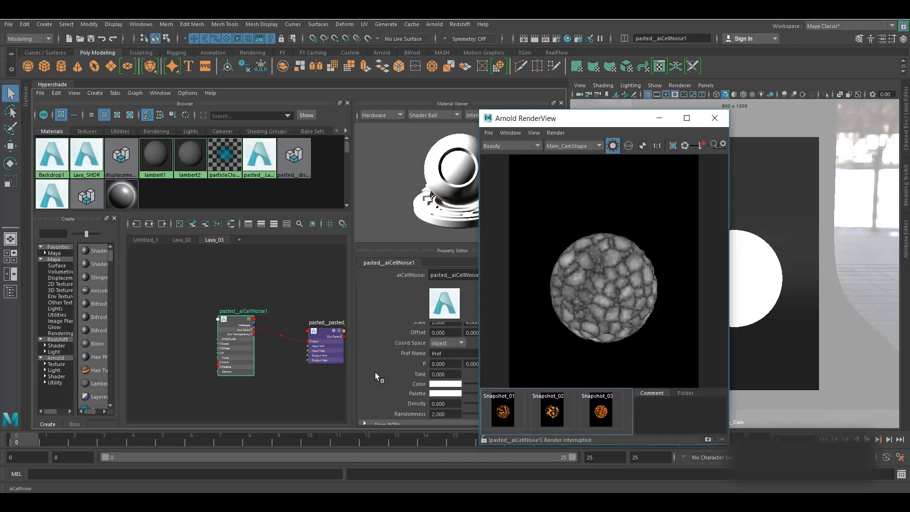
pyautogui.keyDown('alt'); pyautogui.moveTo(256, 397); pyautogui.dragTo(276, 391, button='middle'); pyautogui.keyUp('alt')
pyautogui.click(176, 374)
pyautogui.press('Tab')
# - Create an aiNoise3 node and connect its Out Color to pasted__aiCellNoise1's P input
pyautogui.write('ainoi')
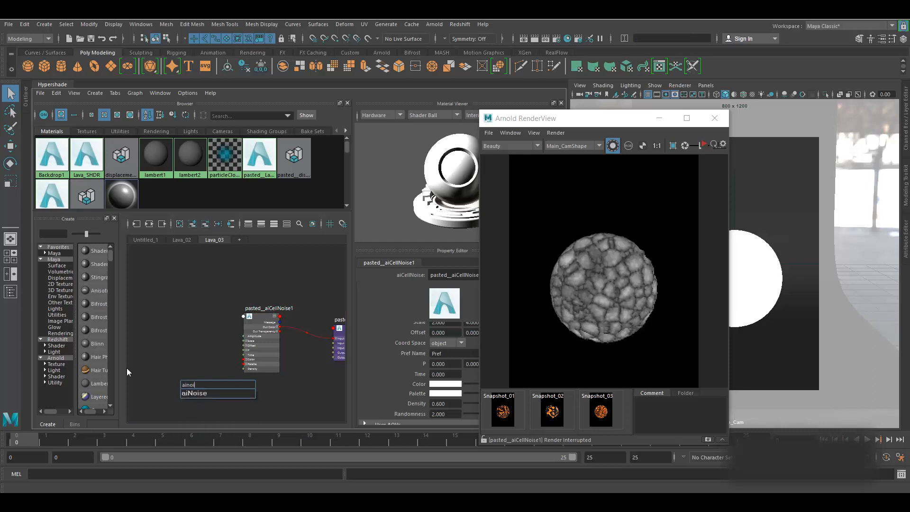
pyautogui.click(205, 394)
pyautogui.moveTo(188, 382); pyautogui.dragTo(179, 338)
pyautogui.moveTo(591, 123); pyautogui.dragTo(695, 121)
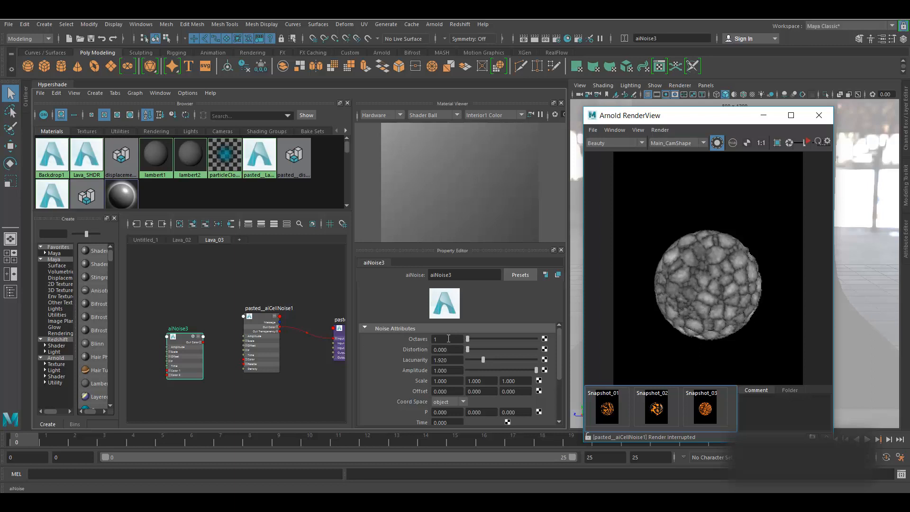
pyautogui.scroll(2, 250, 378)
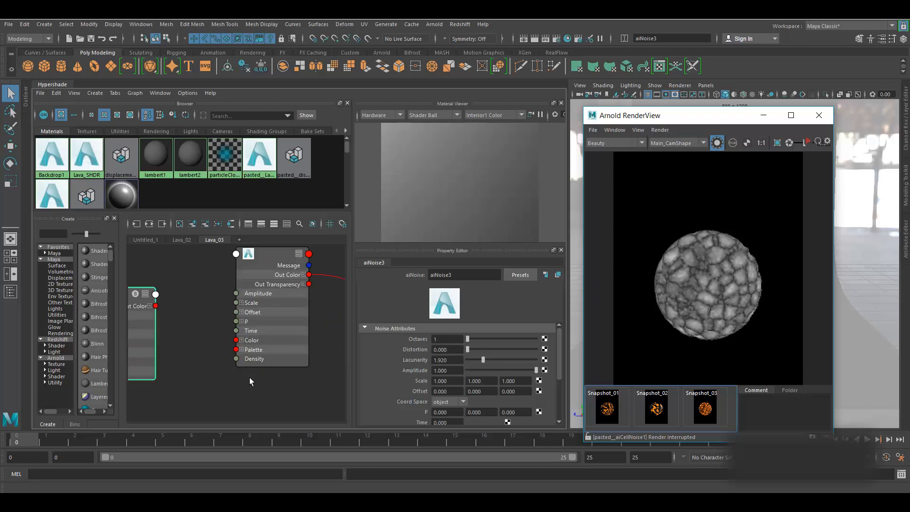
pyautogui.scroll(2, 175, 350)
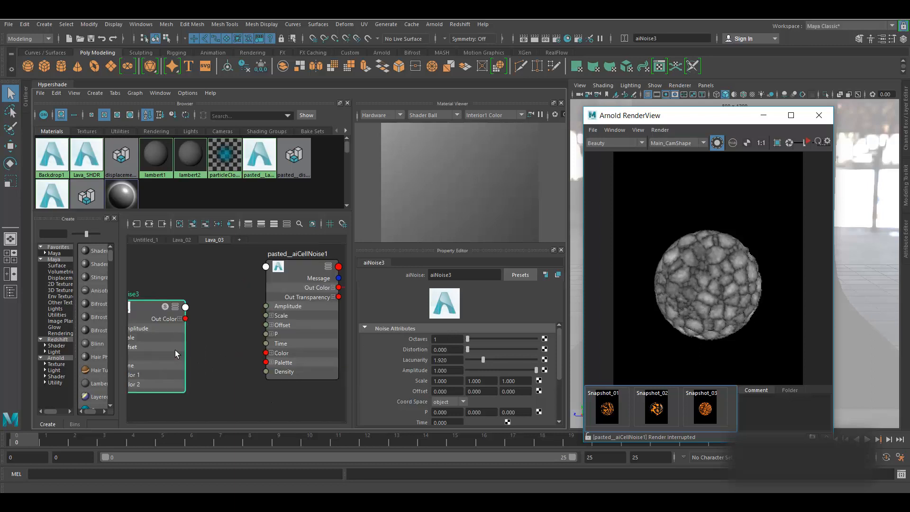
pyautogui.keyDown('alt'); pyautogui.moveTo(222, 366); pyautogui.dragTo(231, 370, button='middle'); pyautogui.keyUp('alt')
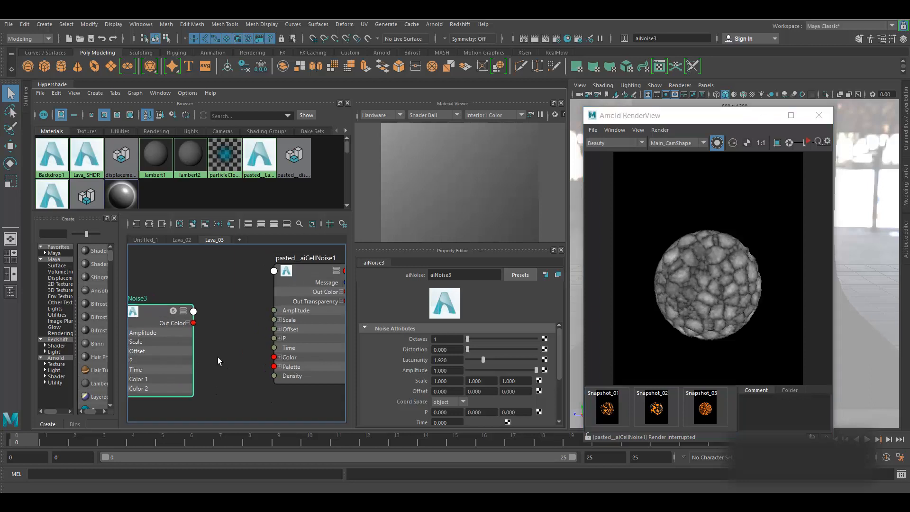
pyautogui.moveTo(193, 324); pyautogui.dragTo(275, 338)
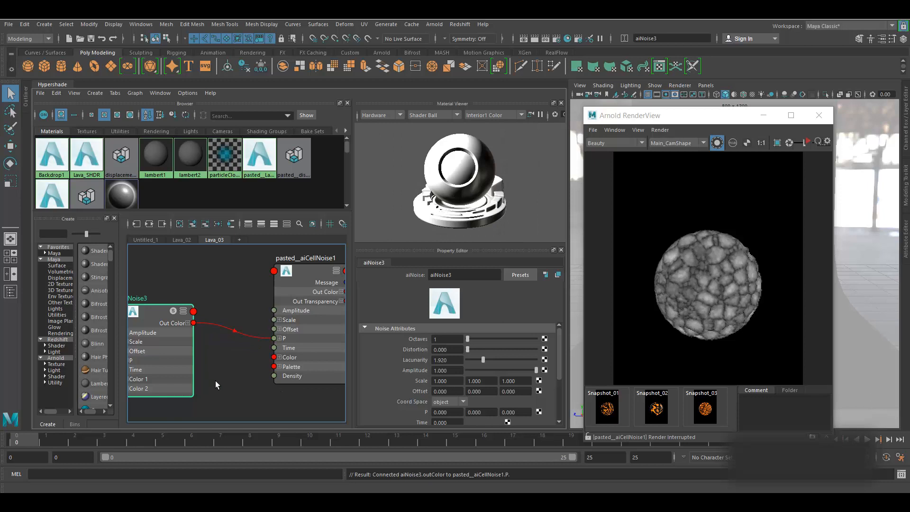
pyautogui.click(310, 269)
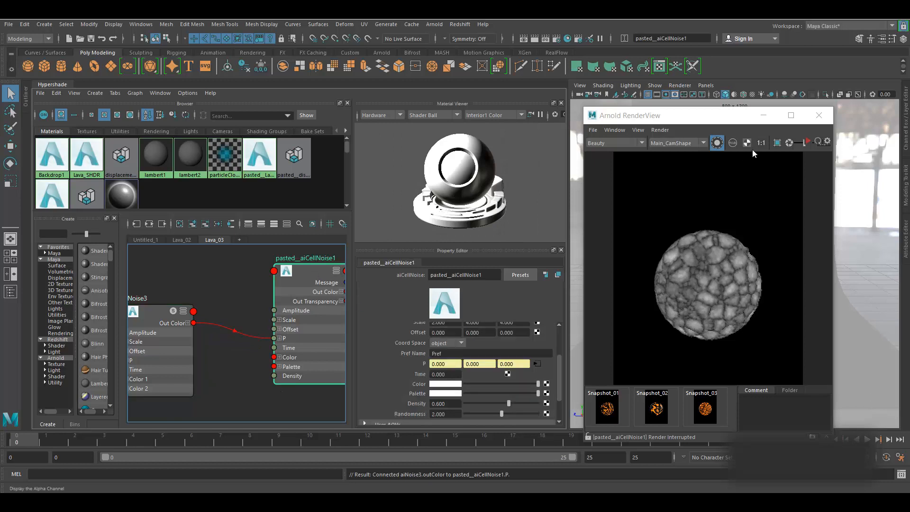
# - Run IPR with Update Full Scene to see the cells warped by aiNoise3, then stop
pyautogui.click(809, 142)
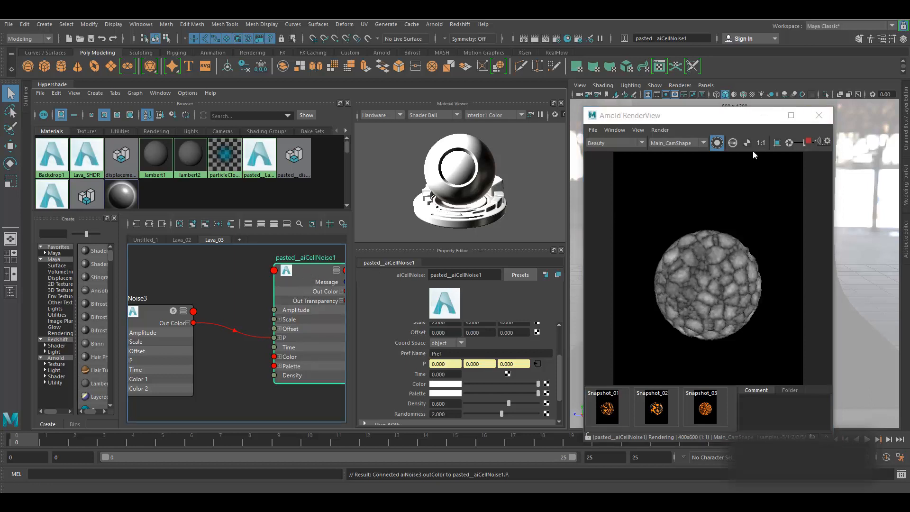
pyautogui.click(822, 141)
pyautogui.click(661, 130)
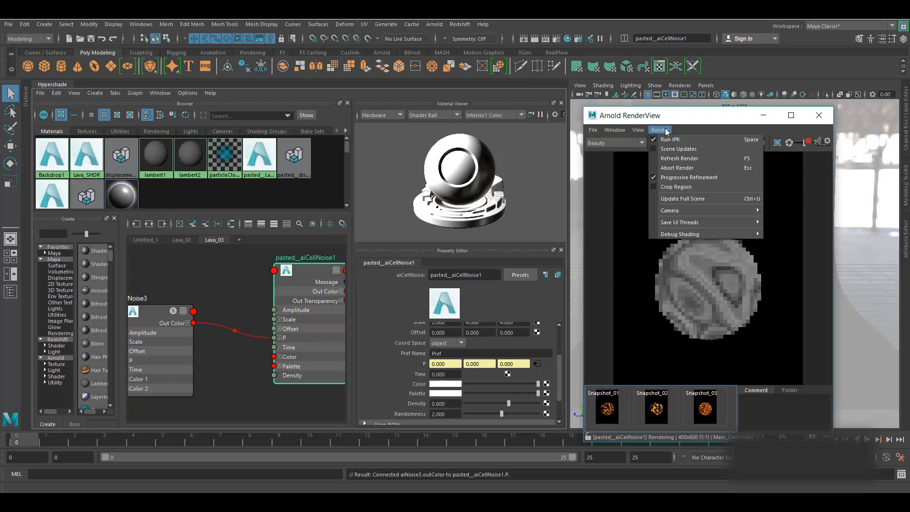
pyautogui.click(764, 114)
pyautogui.click(808, 141)
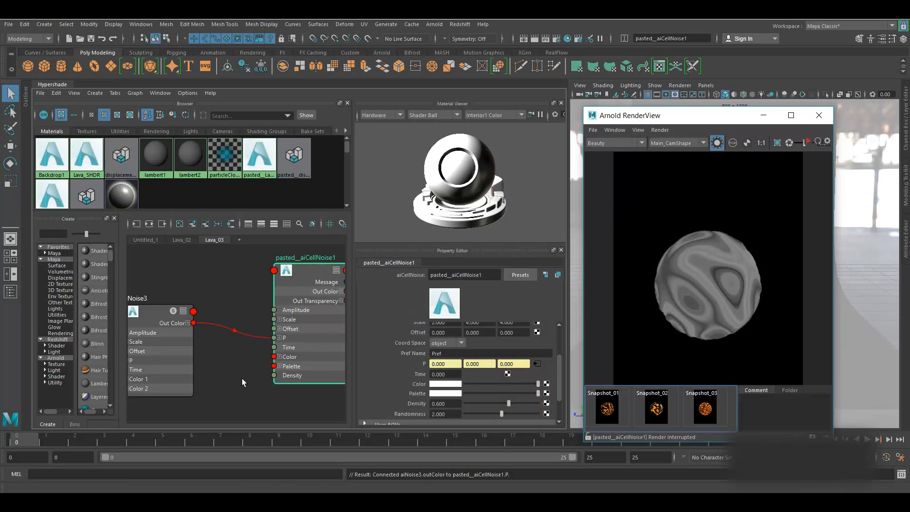
# - Set aiNoise3 Octaves to 7 and Distortion to 0.7
pyautogui.click(160, 312)
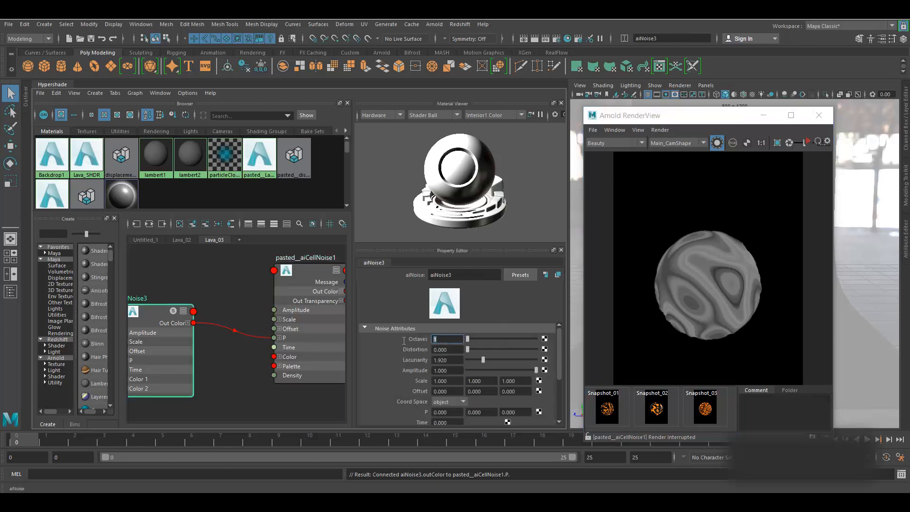
pyautogui.write('7')
pyautogui.press('Return')
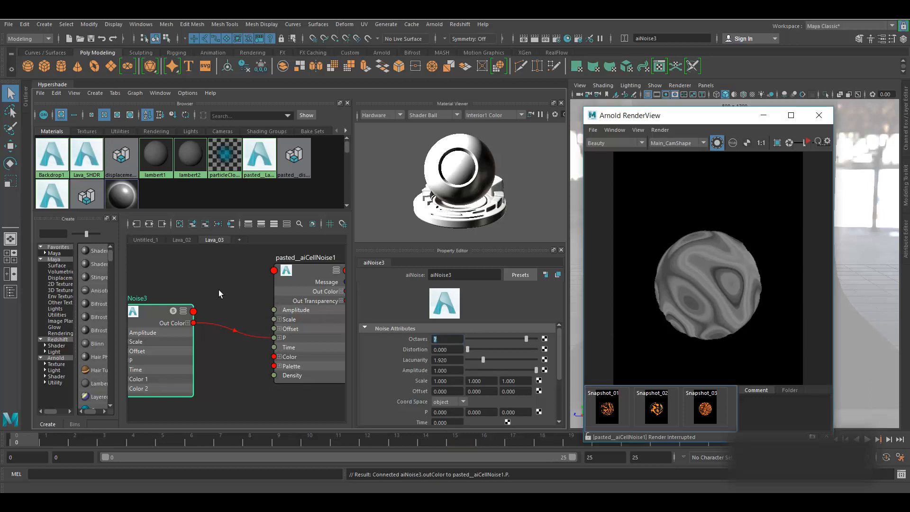
pyautogui.moveTo(218, 289); pyautogui.dragTo(245, 299, button='middle')
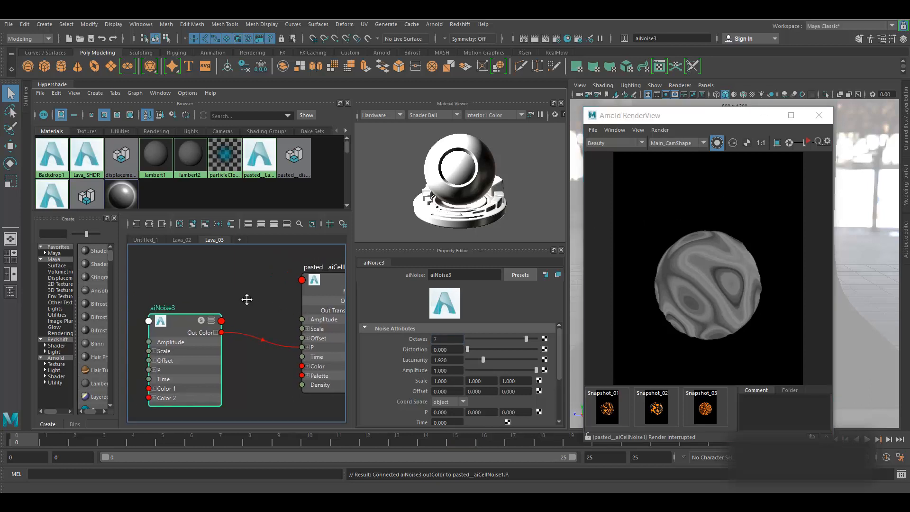
pyautogui.click(442, 349)
pyautogui.write('0.7')
pyautogui.press('Return')
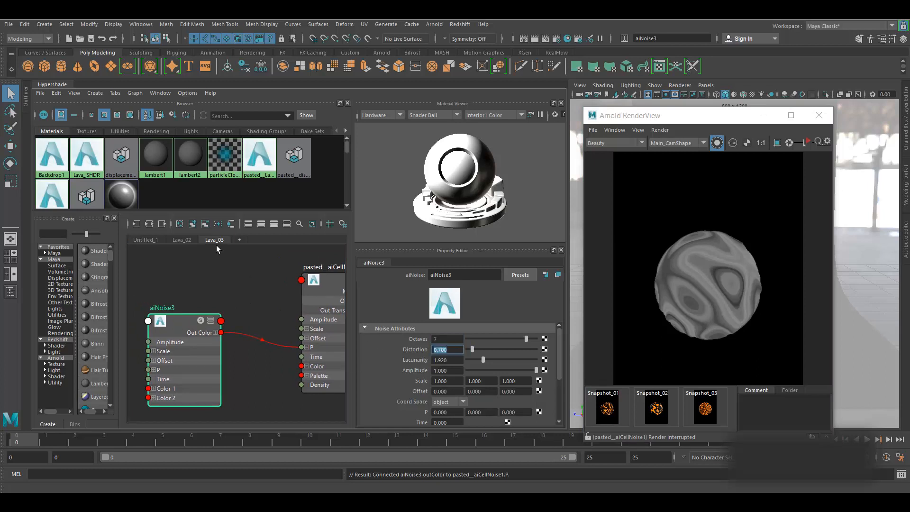
# - Live-render the isolated cell noise to check the finer, more broken pattern
pyautogui.click(340, 283)
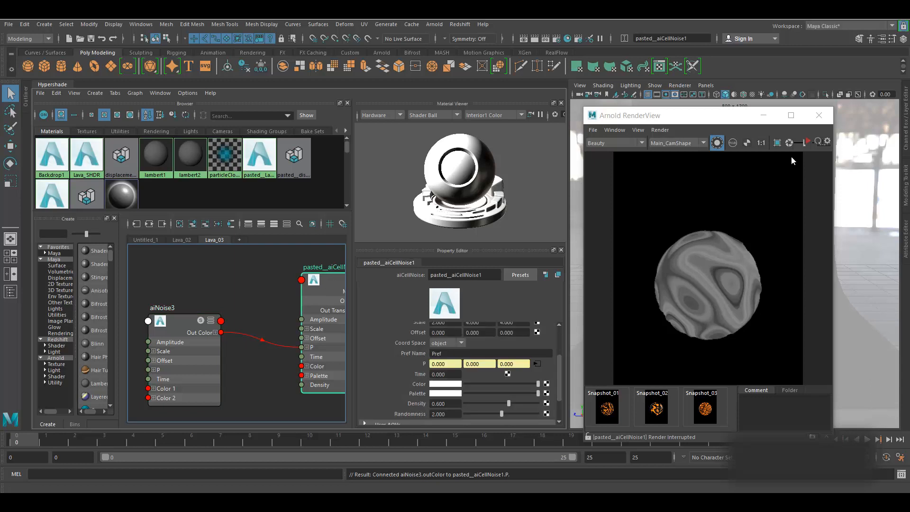
pyautogui.click(809, 143)
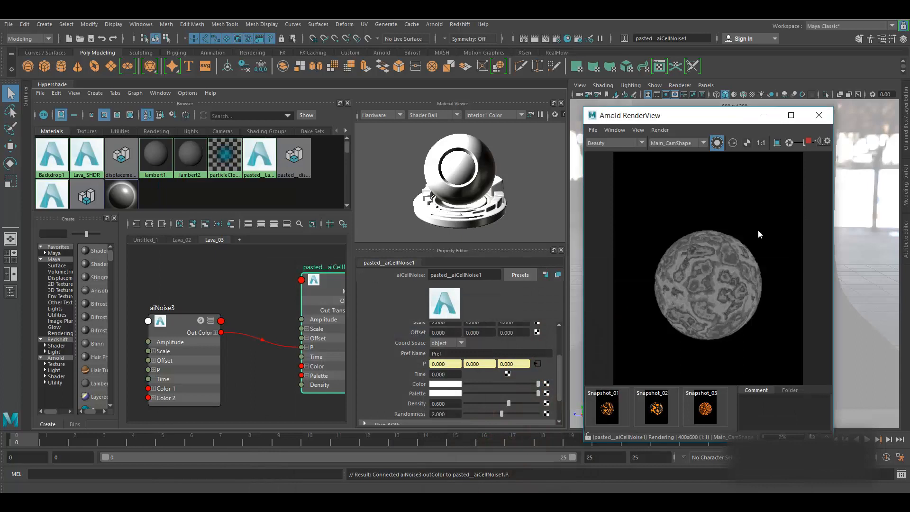
pyautogui.click(810, 143)
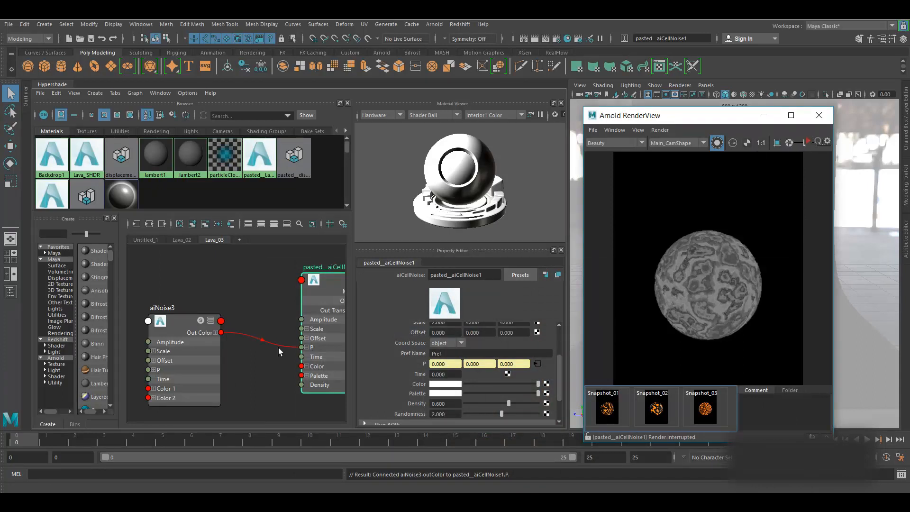
pyautogui.keyDown('alt'); pyautogui.moveTo(241, 295); pyautogui.dragTo(223, 295, button='middle'); pyautogui.keyUp('alt')
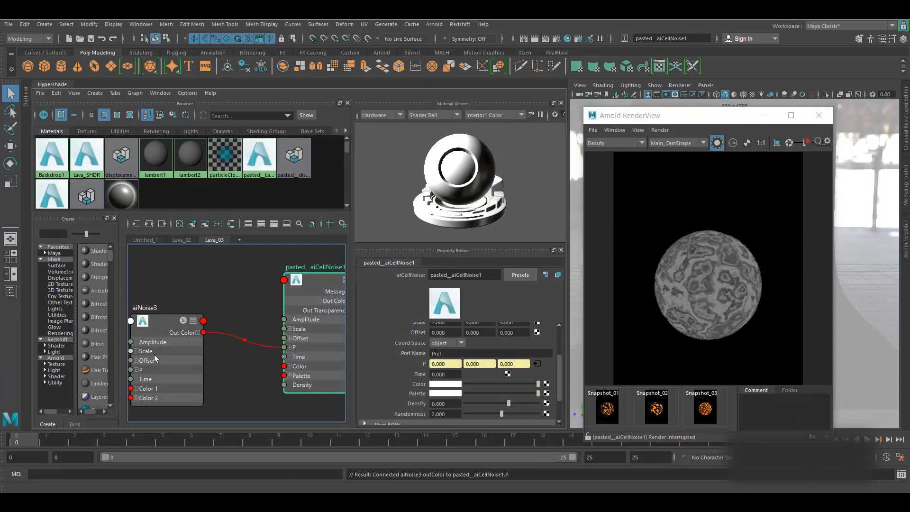
pyautogui.click(162, 319)
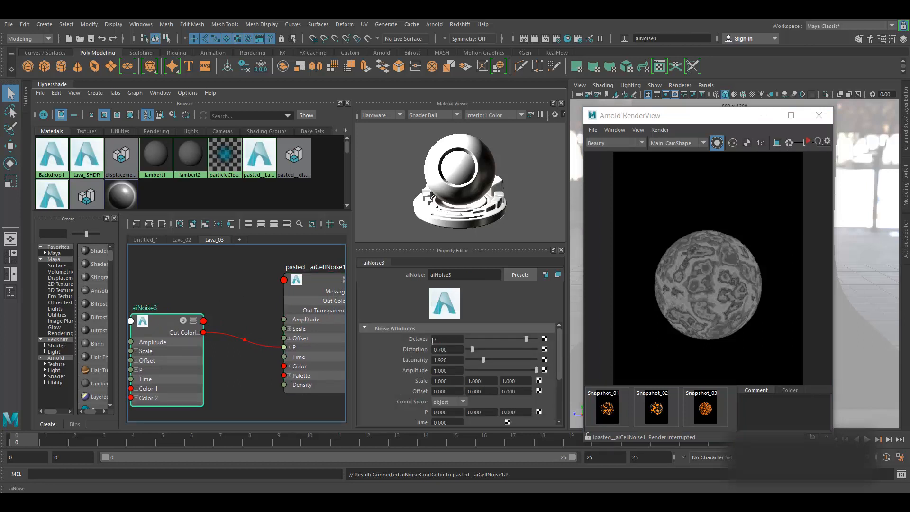
pyautogui.keyDown('alt'); pyautogui.moveTo(269, 292); pyautogui.dragTo(213, 301, button='middle'); pyautogui.keyUp('alt')
pyautogui.click(259, 293)
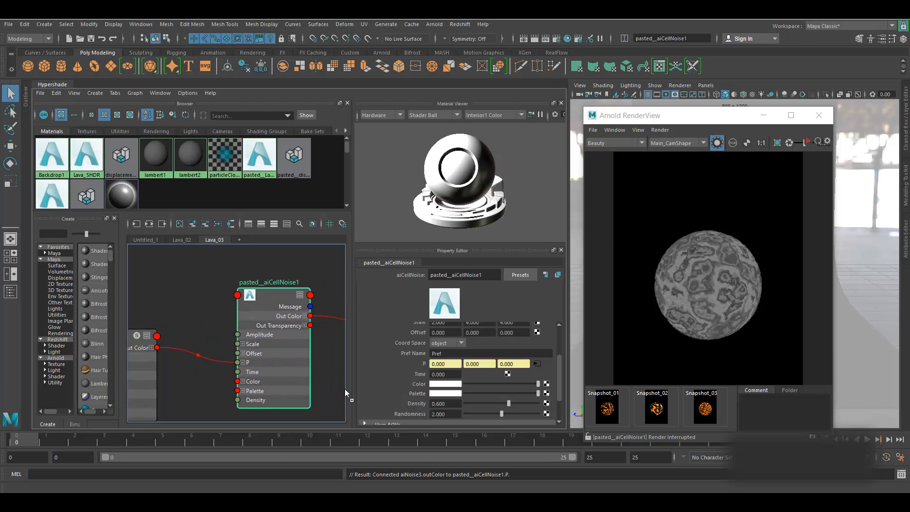
pyautogui.keyDown('alt'); pyautogui.moveTo(308, 355); pyautogui.dragTo(190, 376, button='middle'); pyautogui.keyUp('alt')
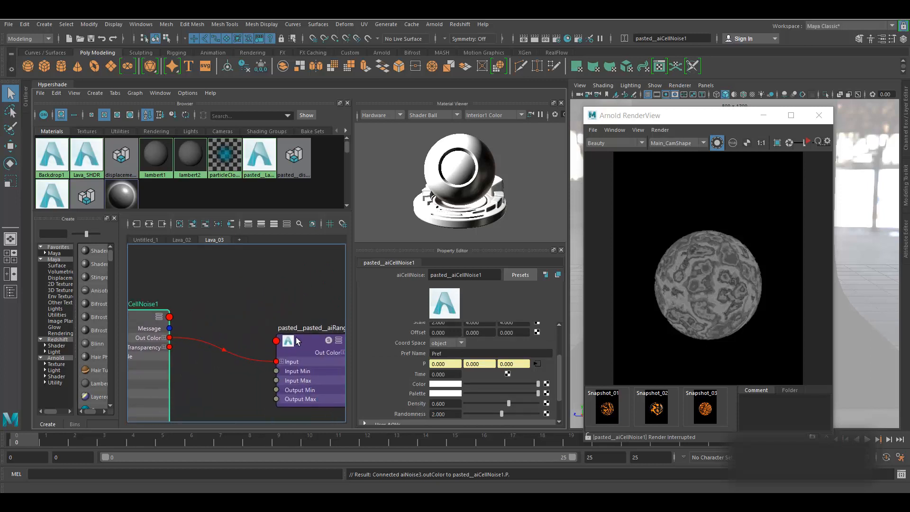
# - Preview the aiRange node's output with a brief live render
pyautogui.click(322, 342)
pyautogui.click(807, 143)
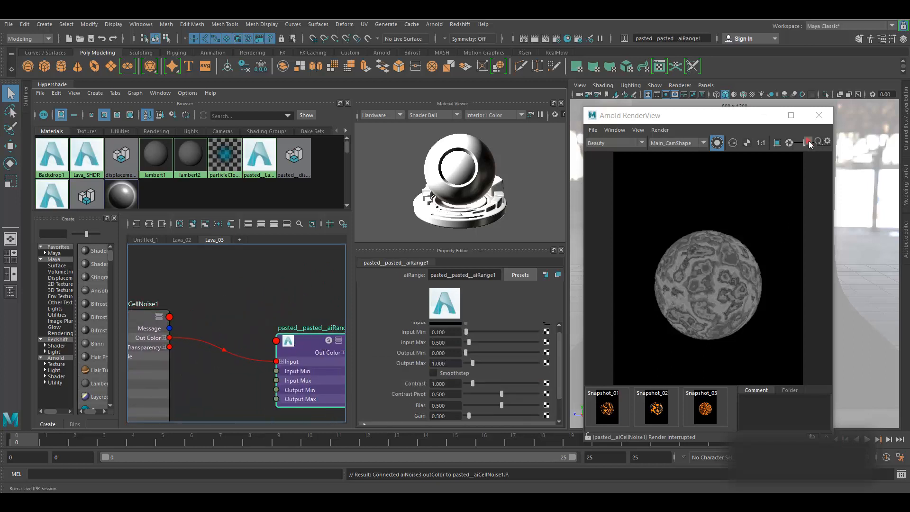
pyautogui.click(808, 143)
pyautogui.keyDown('alt'); pyautogui.moveTo(239, 294); pyautogui.dragTo(482, 251, button='middle'); pyautogui.keyUp('alt')
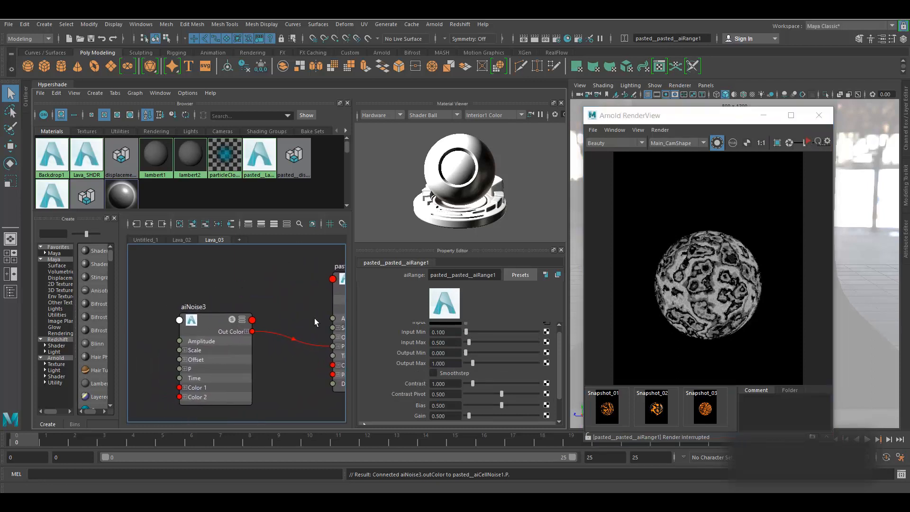
# - Set aiNoise3 Distortion to 0.5 and live-render the sphere to check
pyautogui.click(216, 321)
pyautogui.moveTo(448, 349); pyautogui.dragTo(434, 350)
pyautogui.write('0.5')
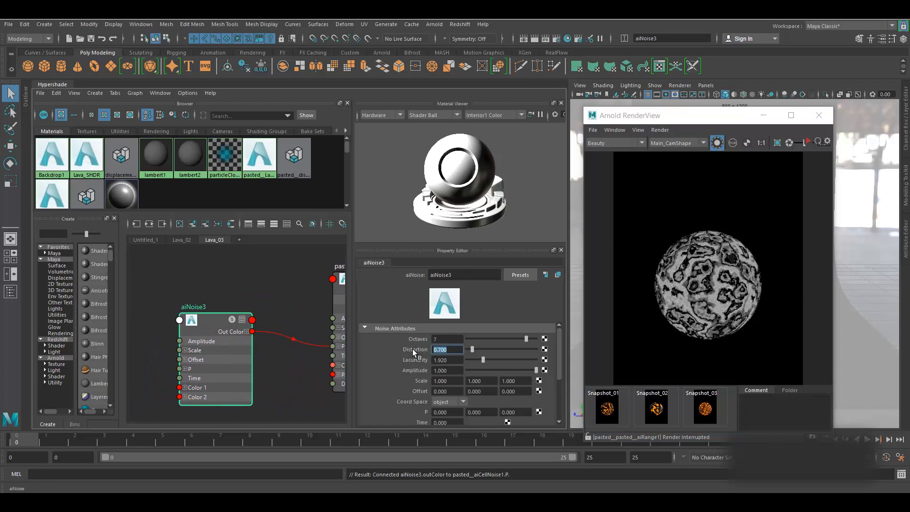
pyautogui.press('Return')
pyautogui.click(807, 143)
pyautogui.click(807, 143)
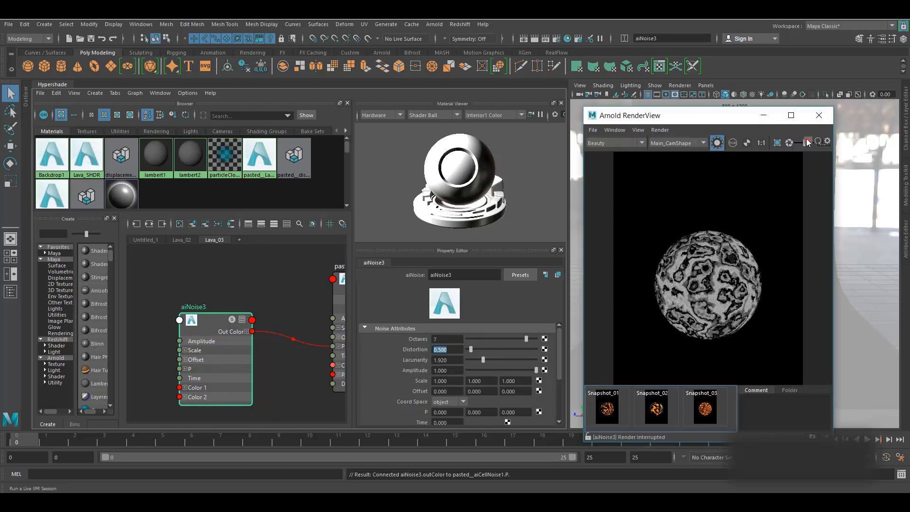
pyautogui.click(808, 142)
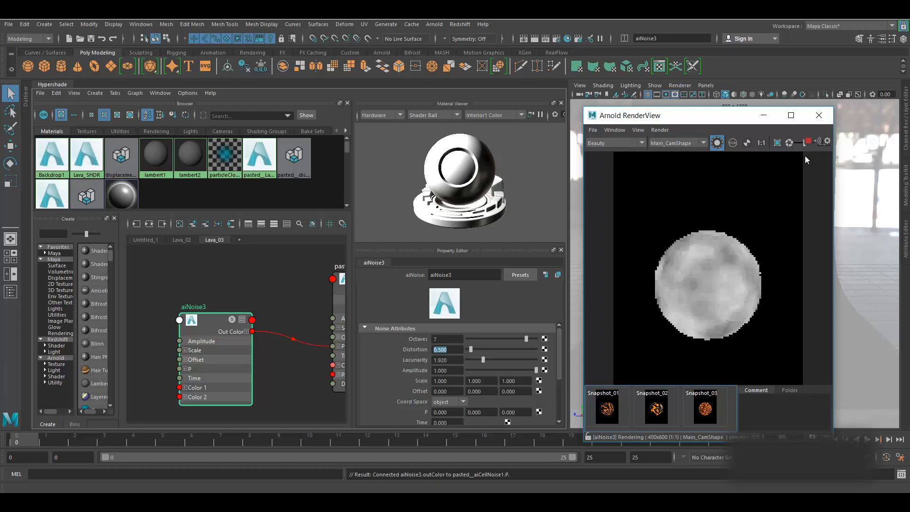
pyautogui.click(342, 292)
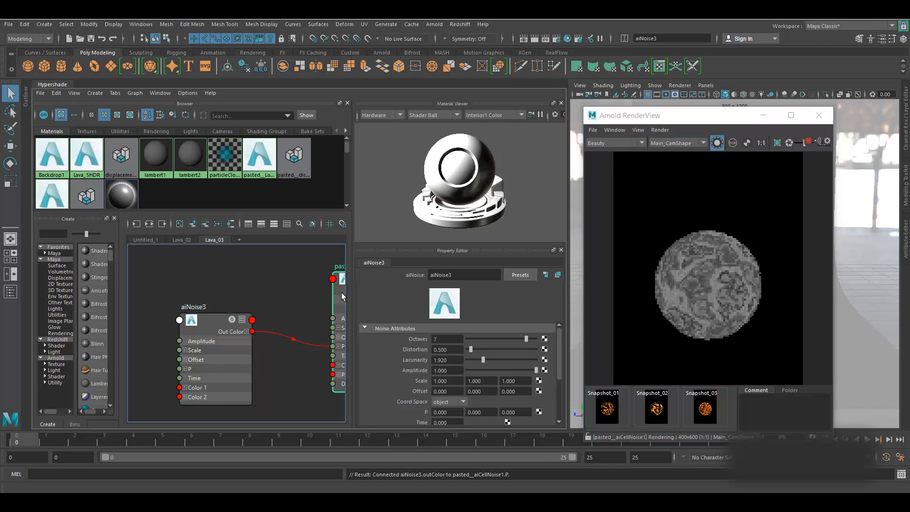
pyautogui.click(808, 141)
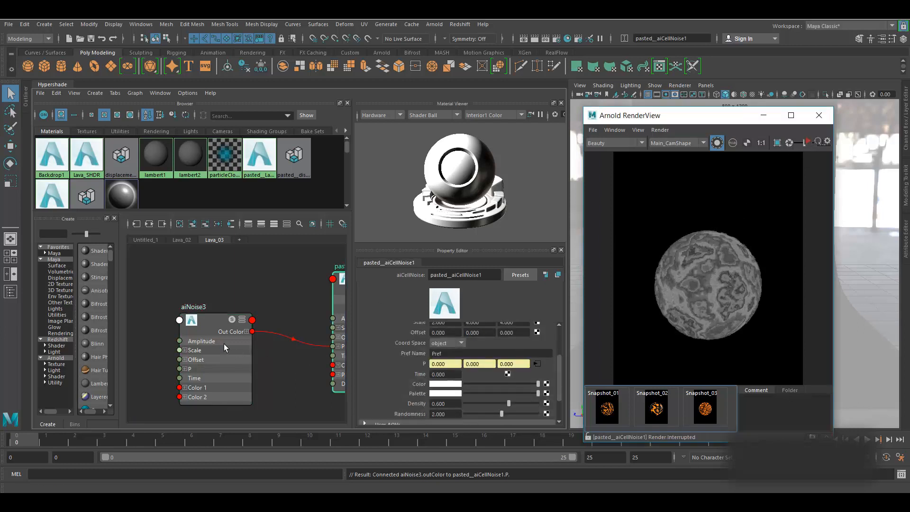
# - Lower aiNoise3 Distortion to 0.2 and refresh the preview render with Update Full Scene
pyautogui.click(207, 325)
pyautogui.moveTo(448, 350); pyautogui.dragTo(412, 348)
pyautogui.write('0.2')
pyautogui.press('Return')
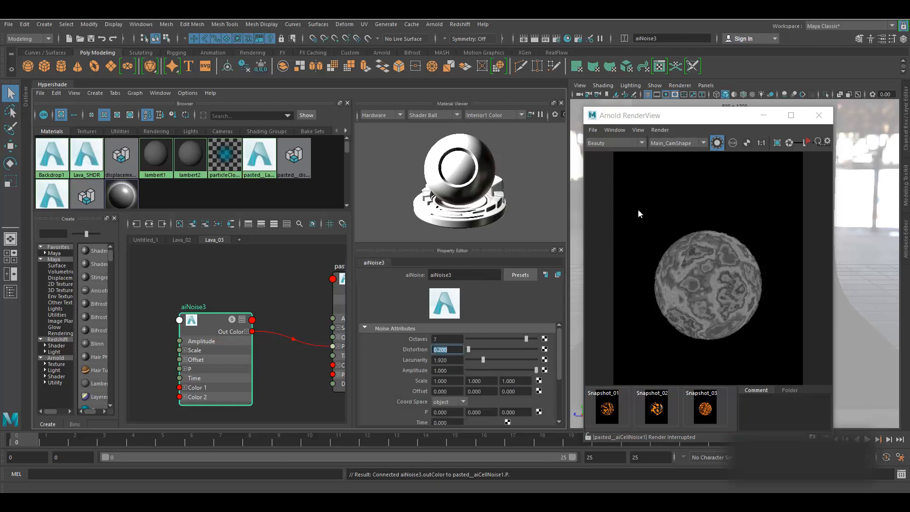
pyautogui.click(661, 130)
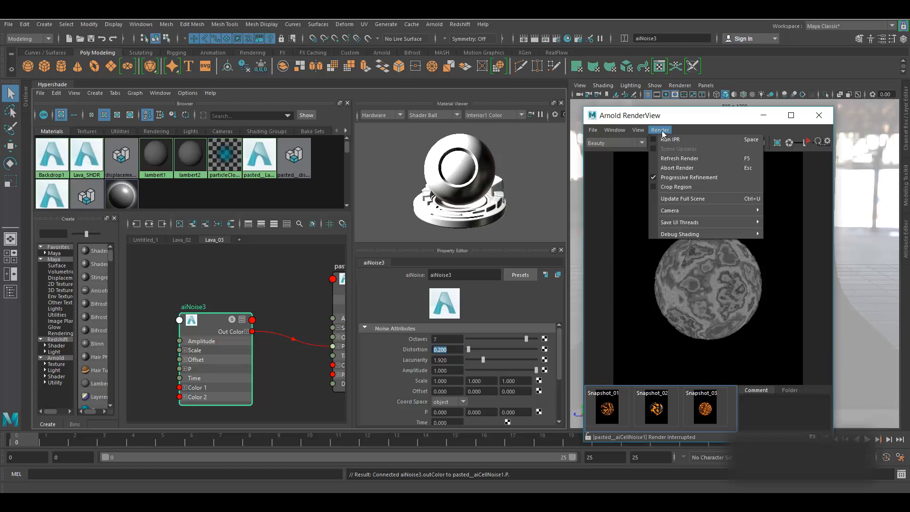
pyautogui.click(683, 199)
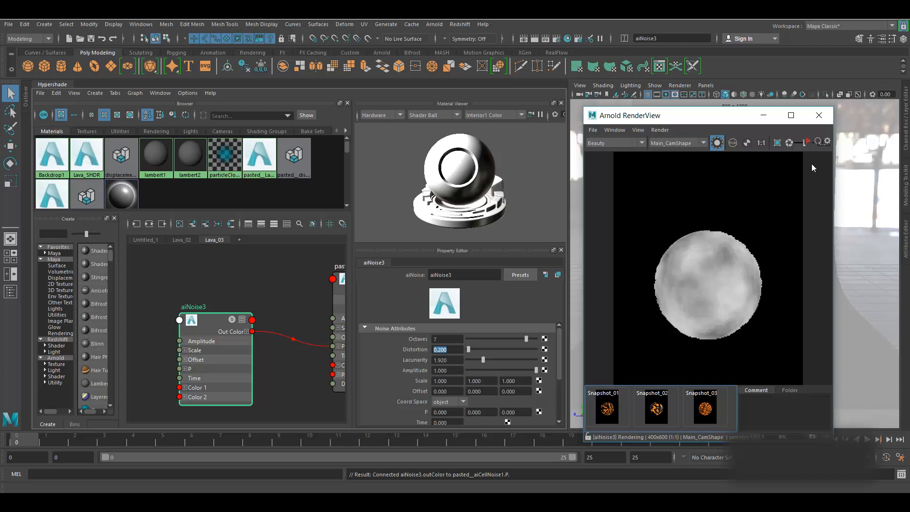
pyautogui.click(342, 294)
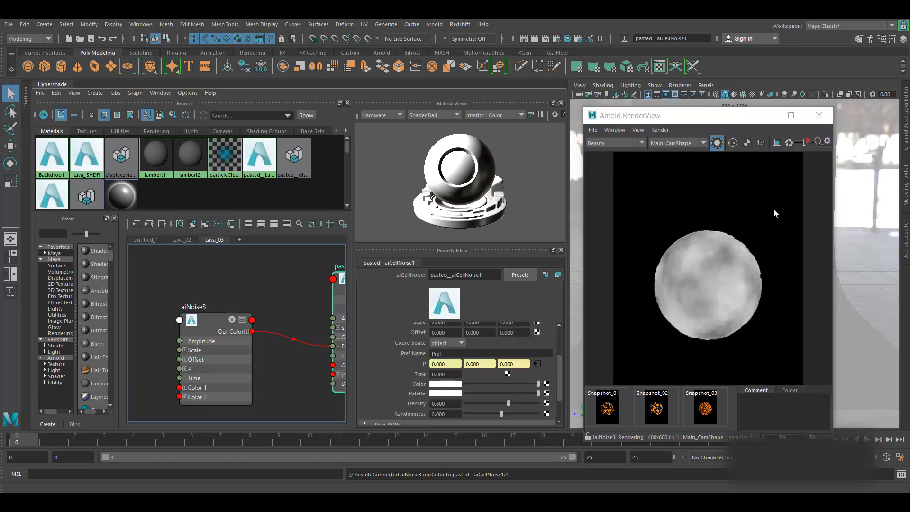
pyautogui.keyDown('alt'); pyautogui.moveTo(300, 292); pyautogui.dragTo(211, 302, button='middle'); pyautogui.keyUp('alt')
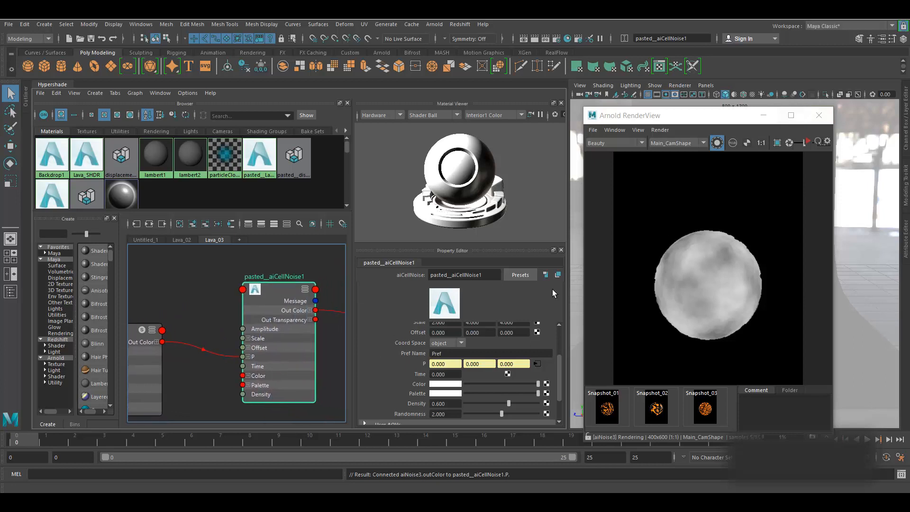
pyautogui.click(808, 142)
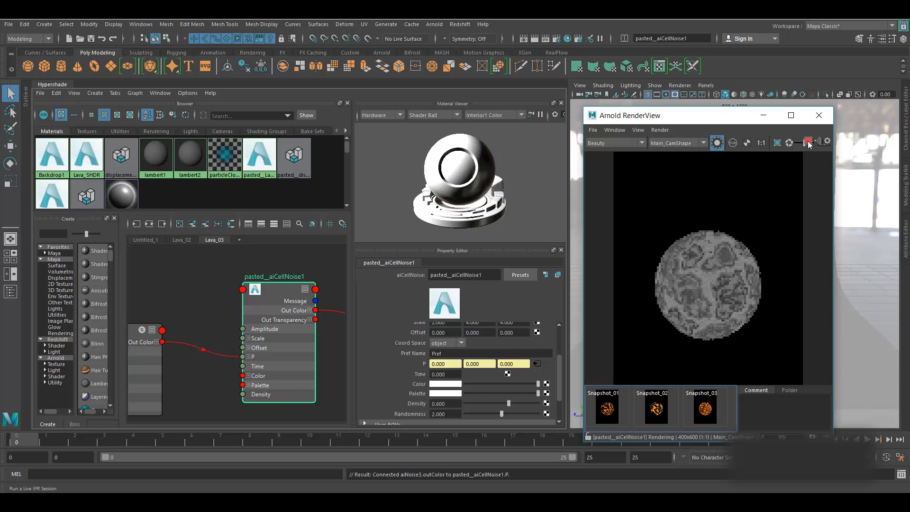
pyautogui.click(809, 143)
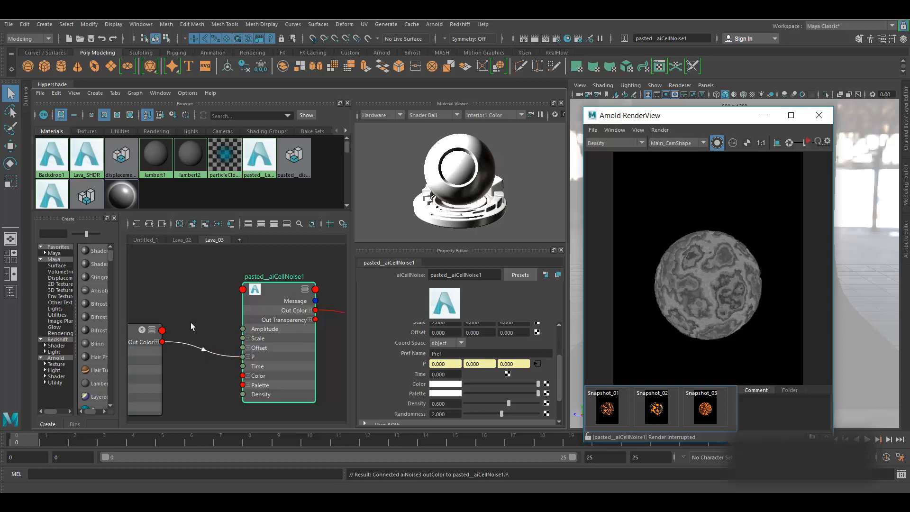
pyautogui.keyDown('alt'); pyautogui.moveTo(191, 326); pyautogui.dragTo(240, 324, button='middle'); pyautogui.keyUp('alt')
# - Give aiNoise3 8 octaves and 0.1 distortion, then re-render the preview
pyautogui.click(170, 328)
pyautogui.moveTo(453, 352); pyautogui.dragTo(404, 349)
pyautogui.write('8')
pyautogui.press('Return')
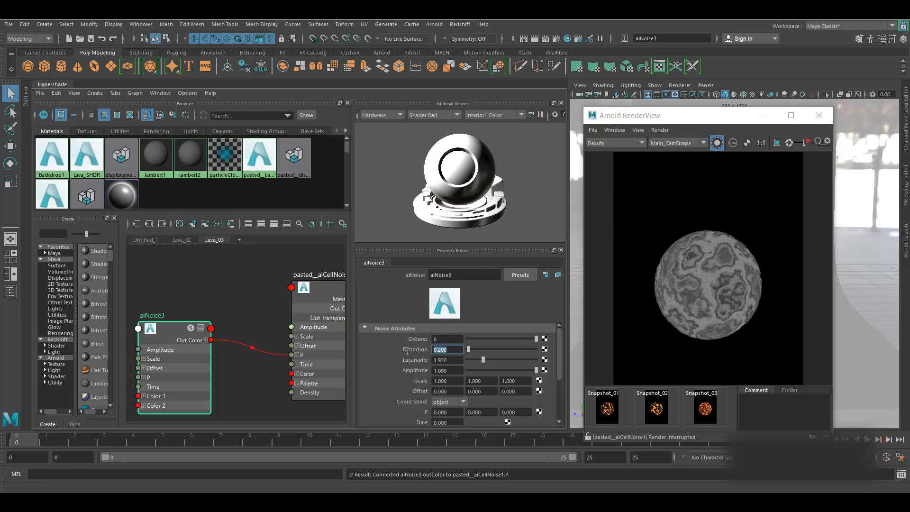
pyautogui.write('0.1')
pyautogui.press('Return')
pyautogui.click(809, 142)
pyautogui.click(809, 142)
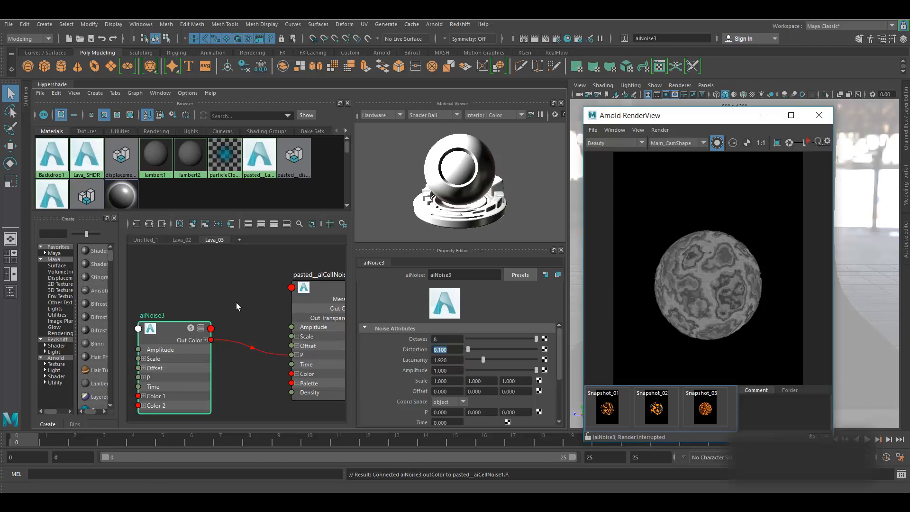
pyautogui.scroll(-2, 236, 303)
pyautogui.keyDown('alt'); pyautogui.moveTo(260, 278); pyautogui.dragTo(164, 316, button='middle'); pyautogui.keyUp('alt')
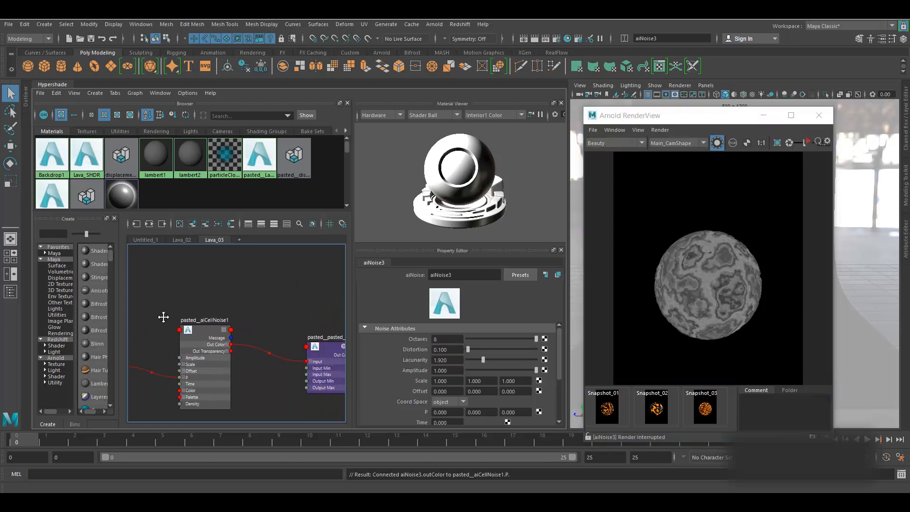
# - Select and reposition aiRange1, then preview its output in a live IPR render
pyautogui.click(326, 349)
pyautogui.moveTo(326, 355); pyautogui.dragTo(298, 337)
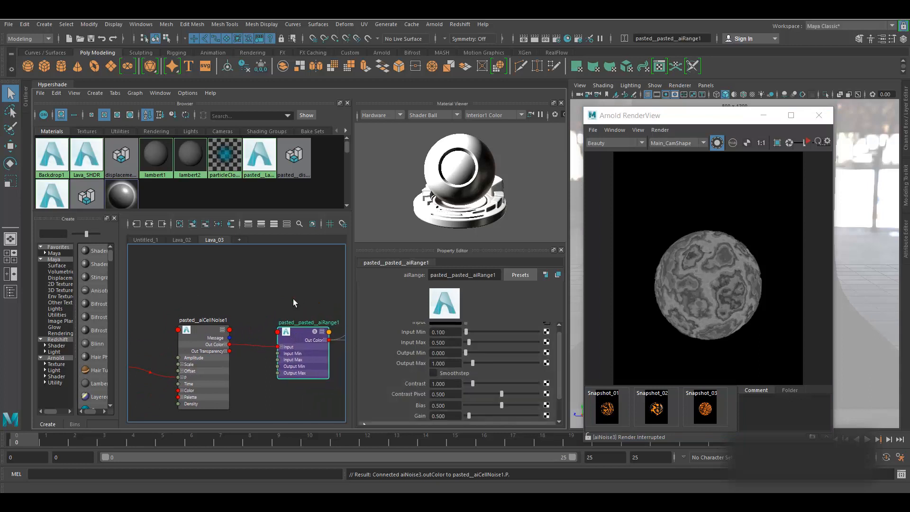
pyautogui.keyDown('alt'); pyautogui.moveTo(294, 302); pyautogui.dragTo(203, 299, button='middle'); pyautogui.keyUp('alt')
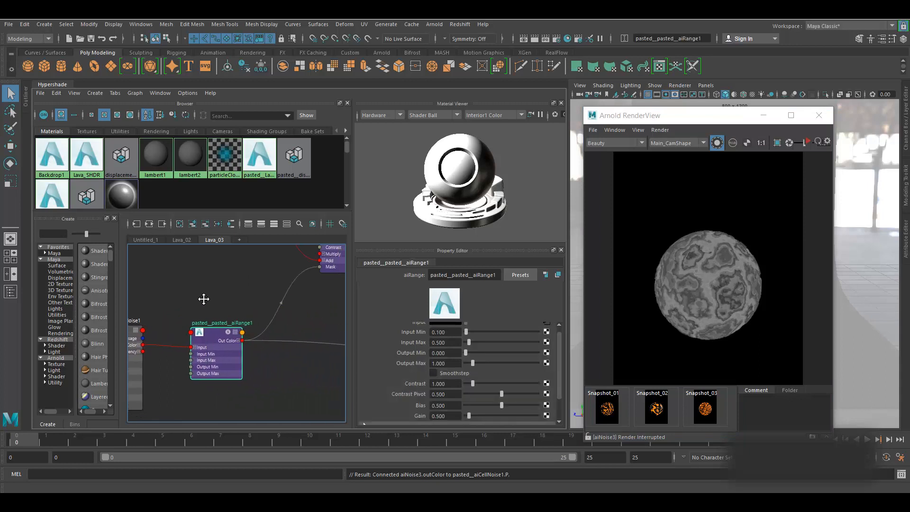
pyautogui.click(808, 141)
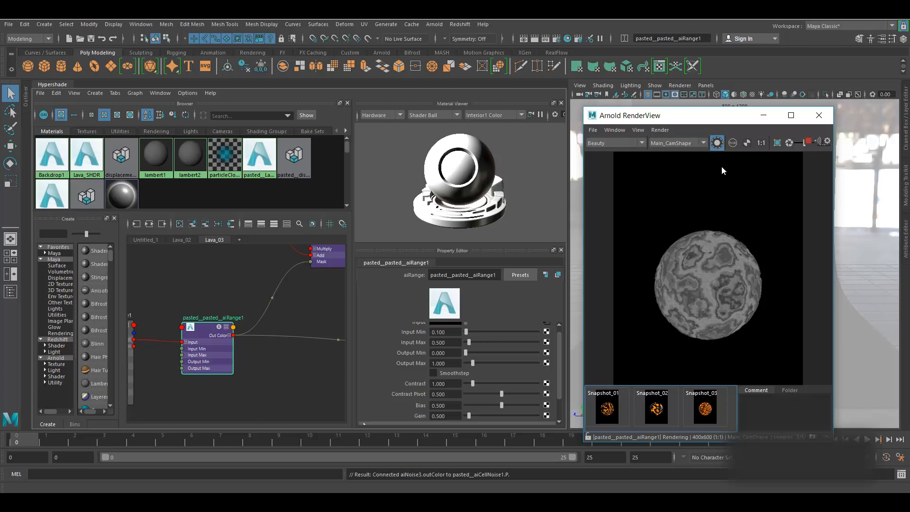
pyautogui.click(662, 132)
pyautogui.click(693, 141)
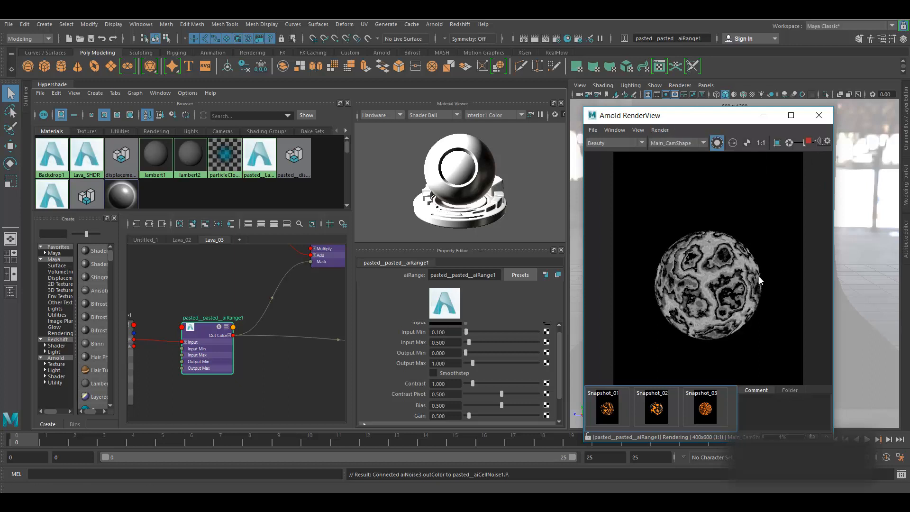
pyautogui.click(809, 145)
# - Set aiRange1 Input Min to 0.225 and Input Max to 0.331, then update the full scene render
pyautogui.scroll(1, 437, 358)
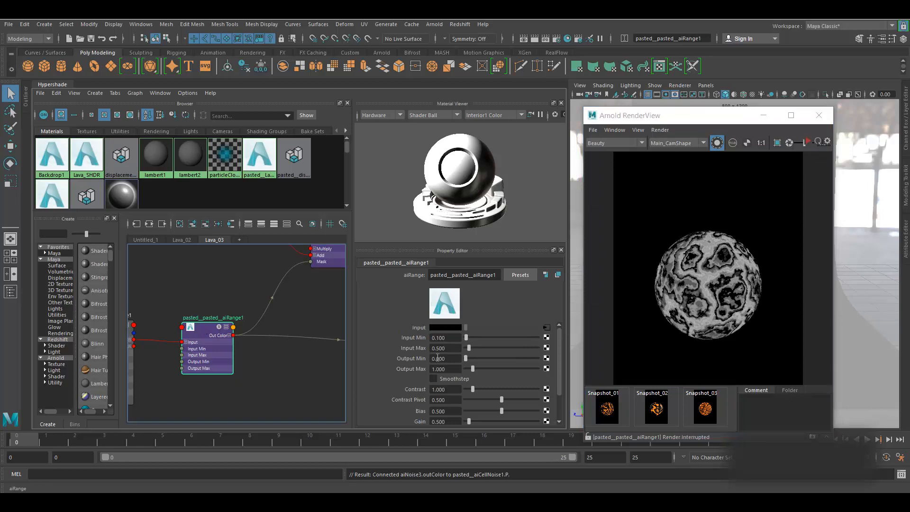
pyautogui.click(429, 338)
pyautogui.write('0.2')
pyautogui.press('Return')
pyautogui.click(469, 348)
pyautogui.moveTo(469, 349); pyautogui.dragTo(414, 340)
pyautogui.write('0.225')
pyautogui.press('Return')
pyautogui.click(808, 142)
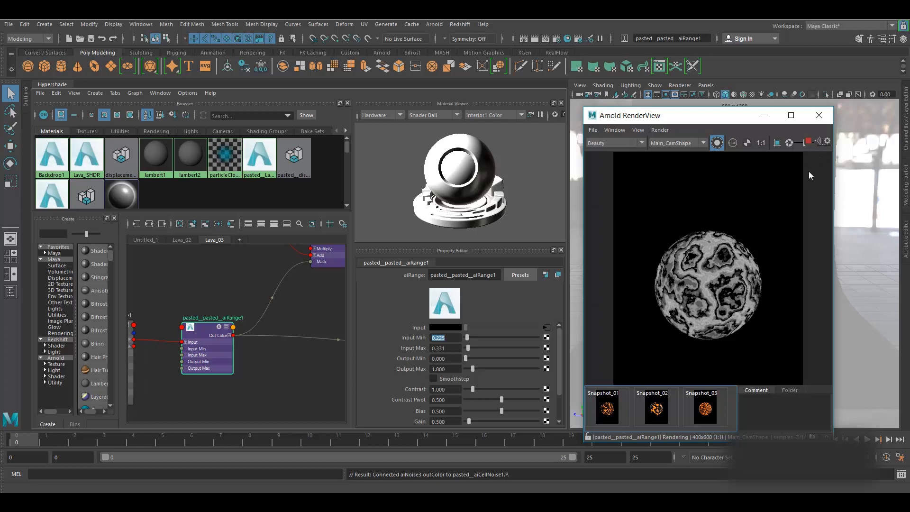
pyautogui.click(664, 131)
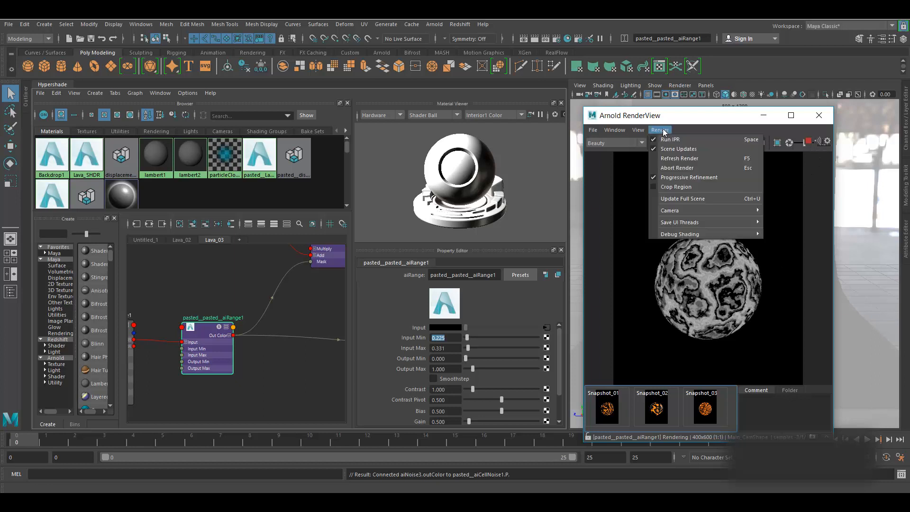
pyautogui.click(676, 198)
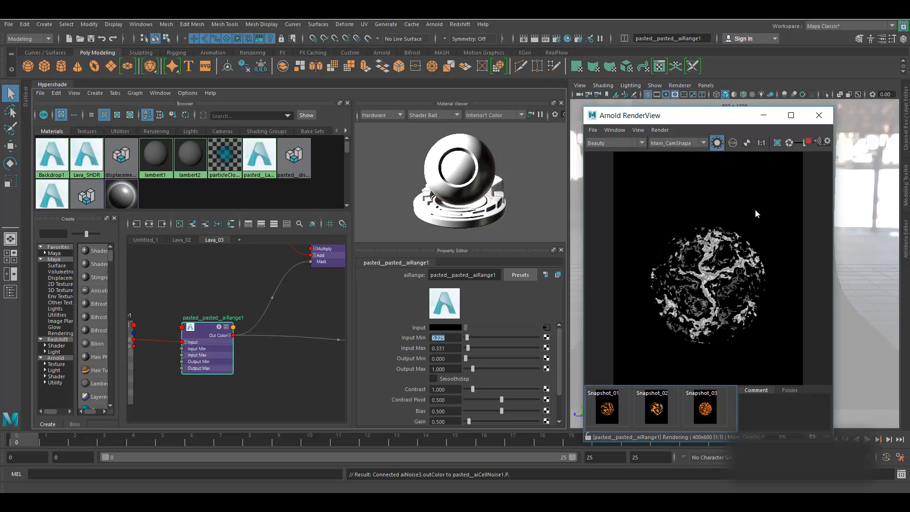
# - Stop IPR and set aiNoise3 to 7 octaves with Distortion 0
pyautogui.click(808, 142)
pyautogui.keyDown('alt'); pyautogui.moveTo(226, 397); pyautogui.dragTo(418, 379, button='middle'); pyautogui.keyUp('alt')
pyautogui.click(203, 348)
pyautogui.doubleClick(438, 339)
pyautogui.write('7')
pyautogui.press('Return')
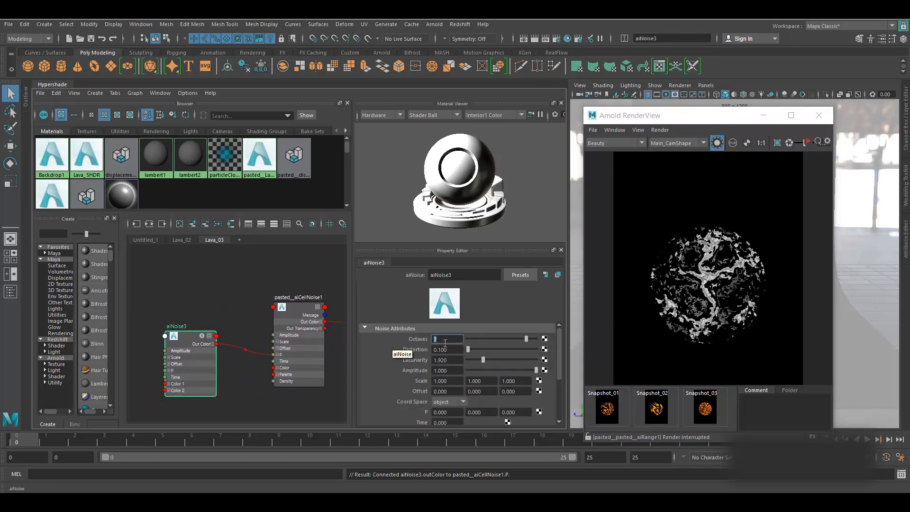
pyautogui.press('Tab')
pyautogui.write('0')
pyautogui.press('Return')
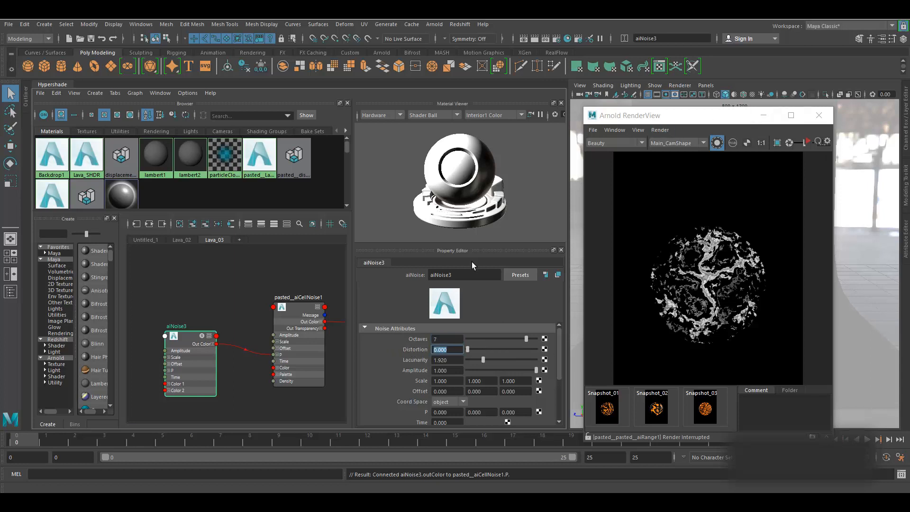
# - Re-render the full scene previewing aiRange1, then stop the live render
pyautogui.keyDown('alt'); pyautogui.moveTo(249, 283); pyautogui.dragTo(140, 319, button='middle'); pyautogui.keyUp('alt')
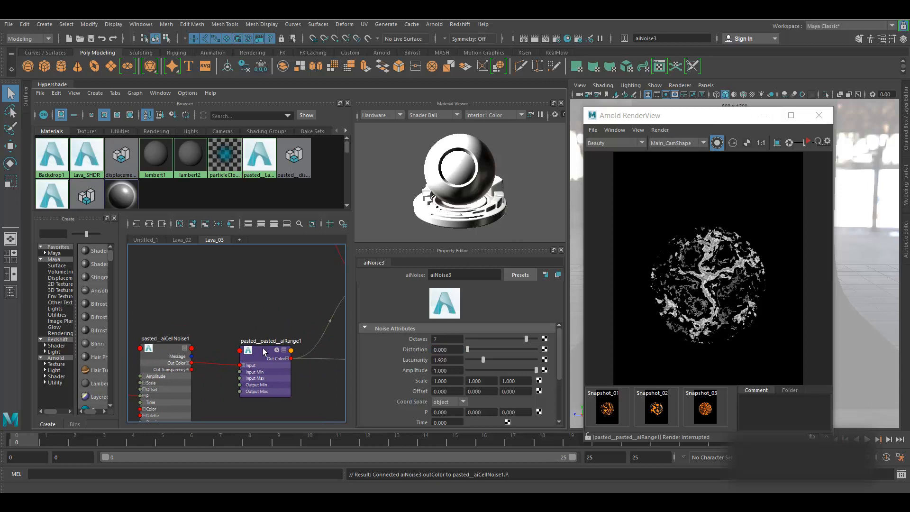
pyautogui.click(263, 349)
pyautogui.click(659, 130)
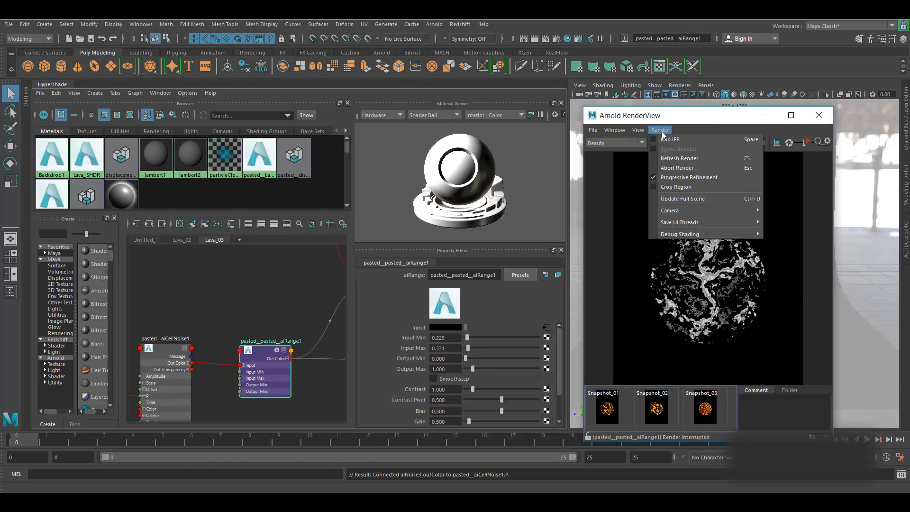
pyautogui.click(669, 199)
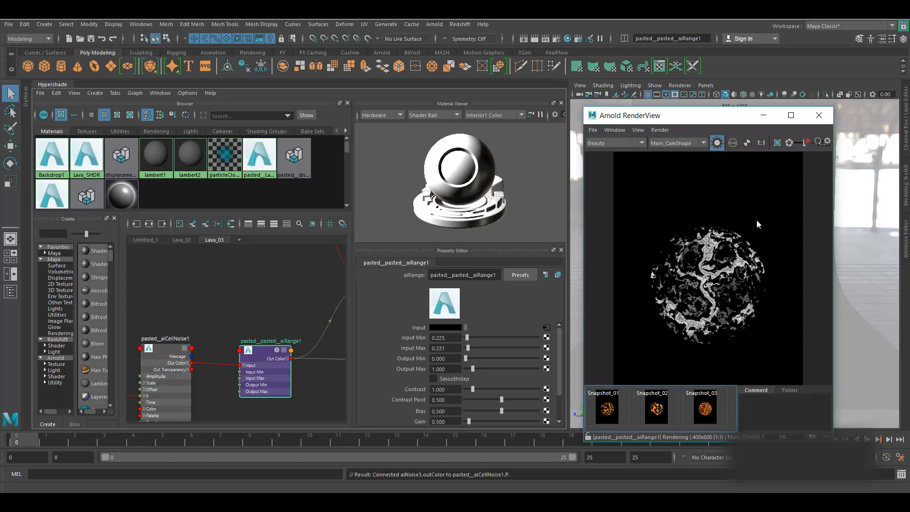
pyautogui.click(808, 142)
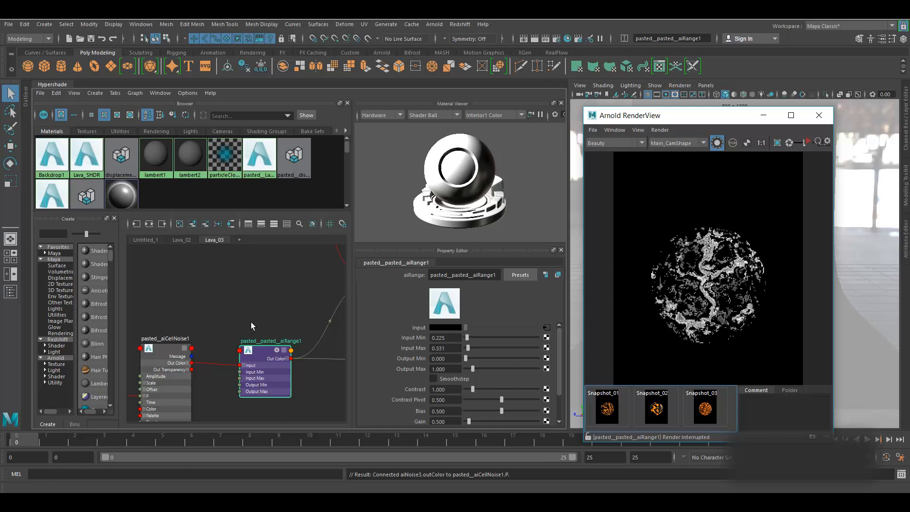
# - Raise aiNoise3 Distortion to 0.4
pyautogui.scroll(-3, 251, 322)
pyautogui.scroll(3, 148, 356)
pyautogui.click(167, 342)
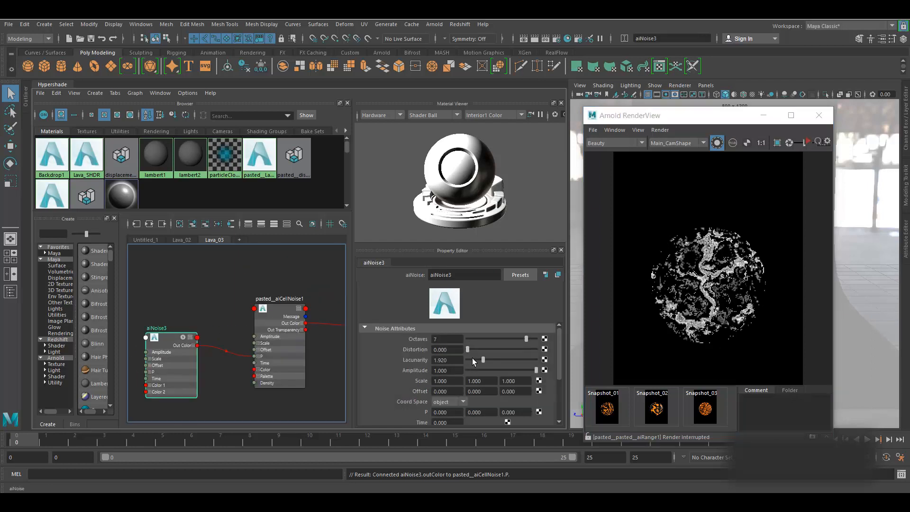
pyautogui.click(418, 351)
pyautogui.write('0.4')
pyautogui.press('Return')
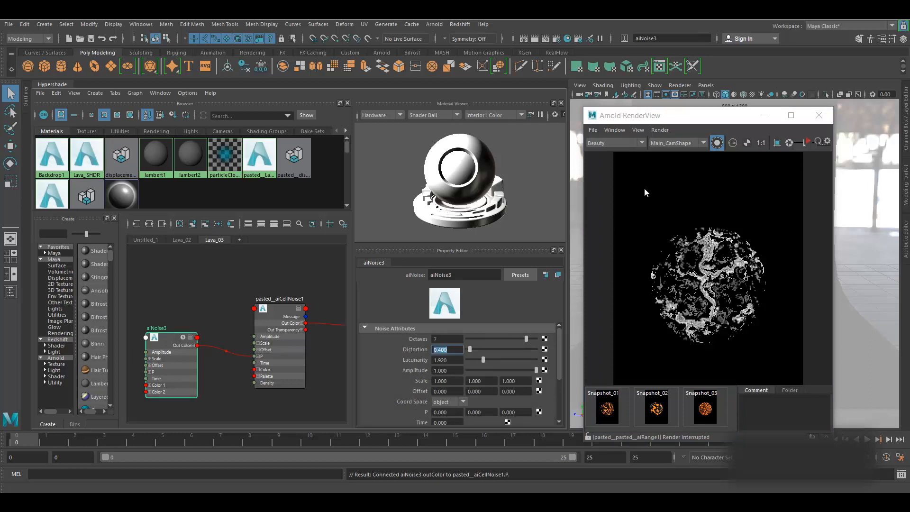
# - Select aiRange1, run Update Full Scene for the new distortion, and stop IPR
pyautogui.click(659, 130)
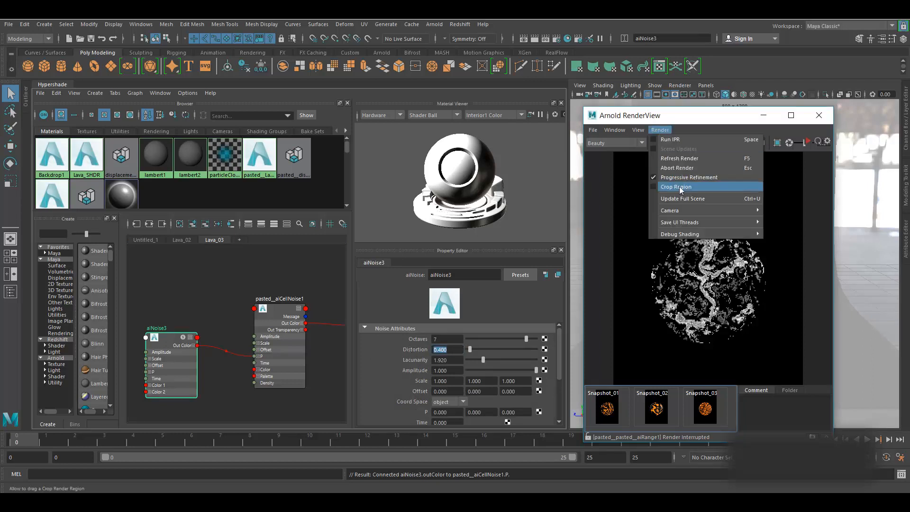
pyautogui.click(237, 281)
pyautogui.scroll(-4, 183, 322)
pyautogui.click(278, 319)
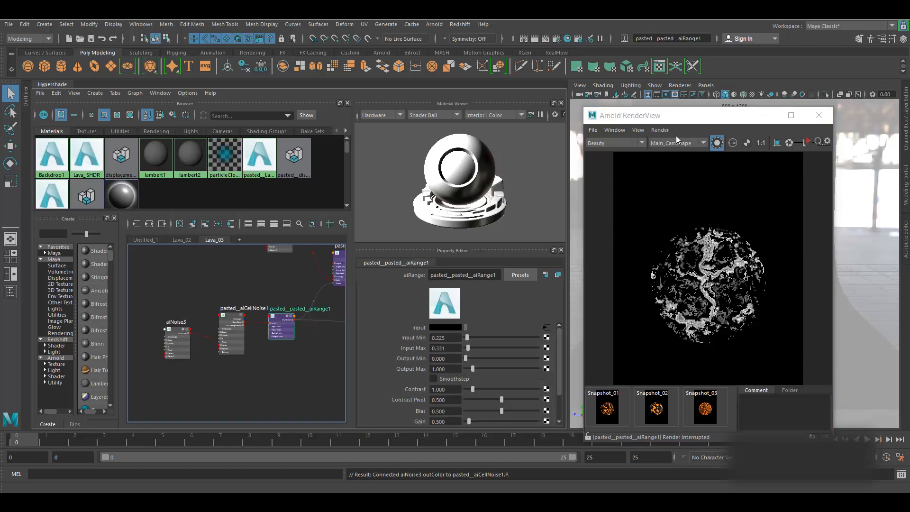
pyautogui.click(660, 130)
pyautogui.click(687, 199)
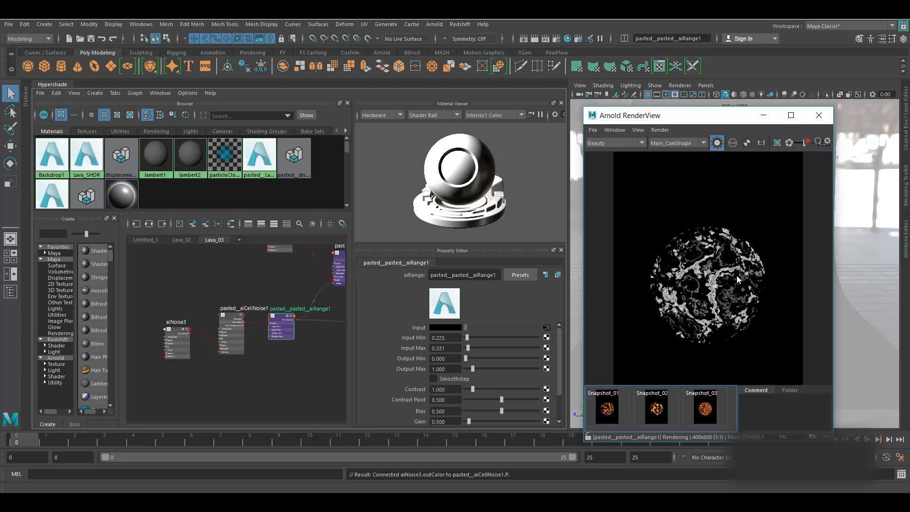
pyautogui.click(809, 141)
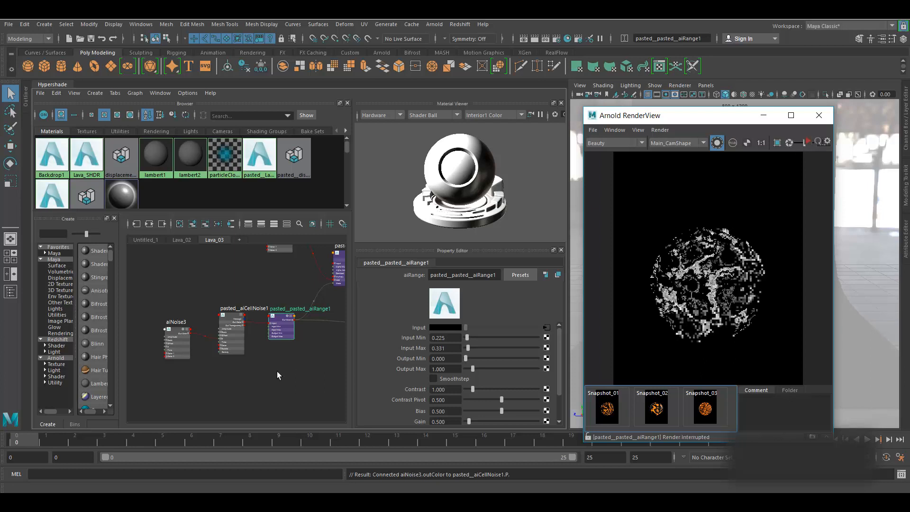
# - Set aiNoise3 Distortion to 0.6
pyautogui.click(175, 328)
pyautogui.click(444, 349)
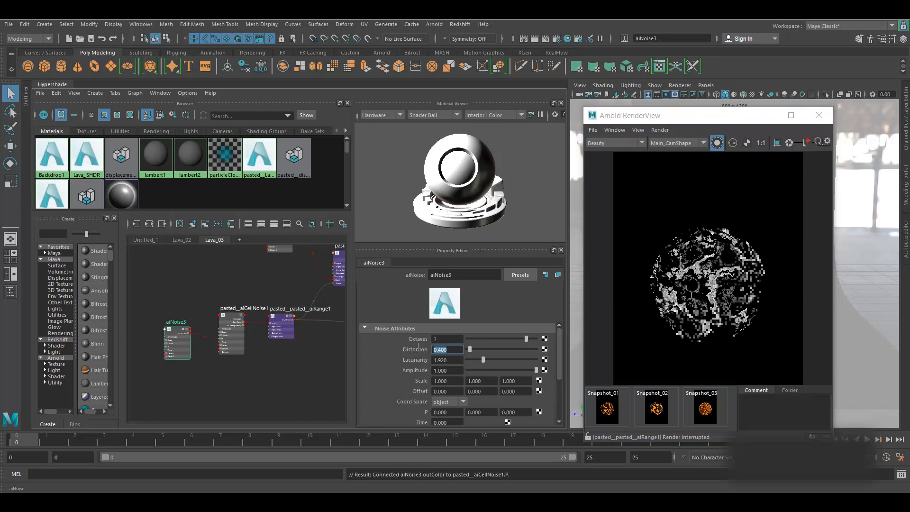
pyautogui.write('0.6')
pyautogui.press('Return')
# - Select aiColorCorrect and update the full scene to show orange lava cells
pyautogui.keyDown('alt'); pyautogui.moveTo(293, 374); pyautogui.dragTo(269, 393, button='middle'); pyautogui.keyUp('alt')
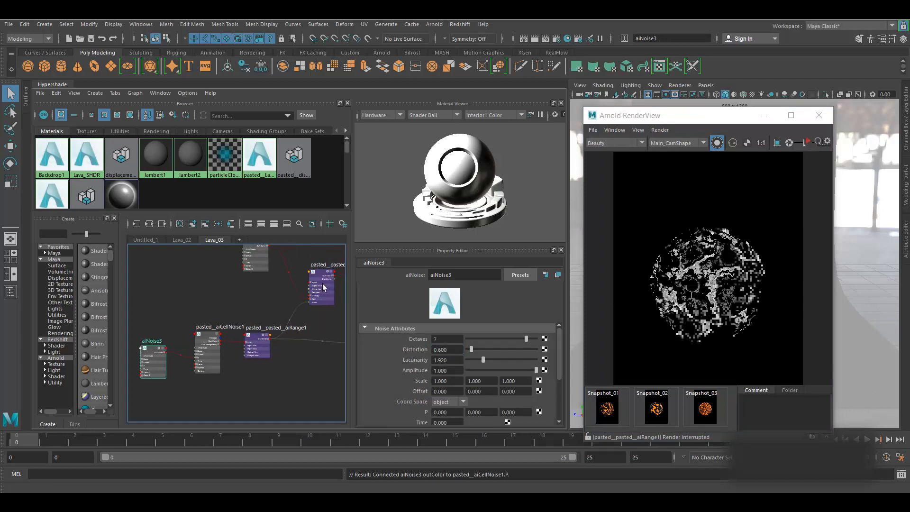
pyautogui.click(321, 271)
pyautogui.click(661, 130)
pyautogui.click(680, 198)
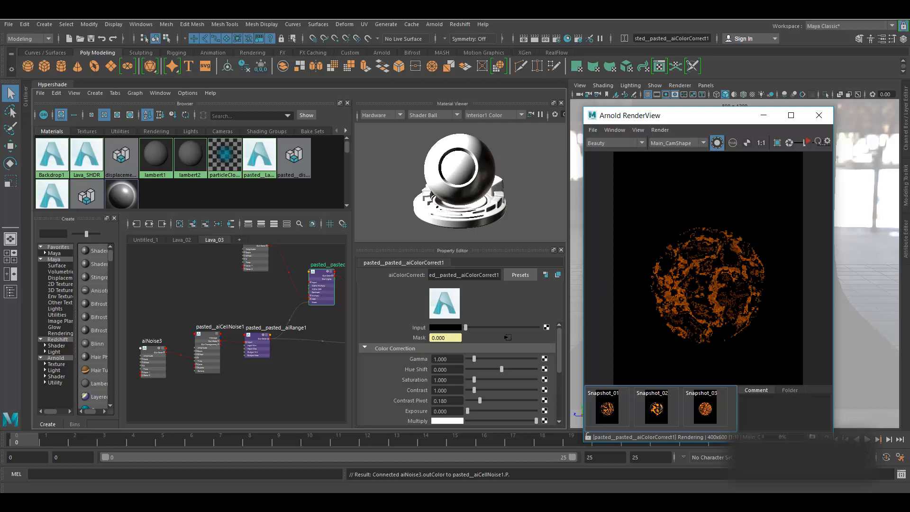
# - Live-render the full lava sphere with Lava_SHDR's Emission Weight at 3.000, then stop IPR
pyautogui.click(812, 144)
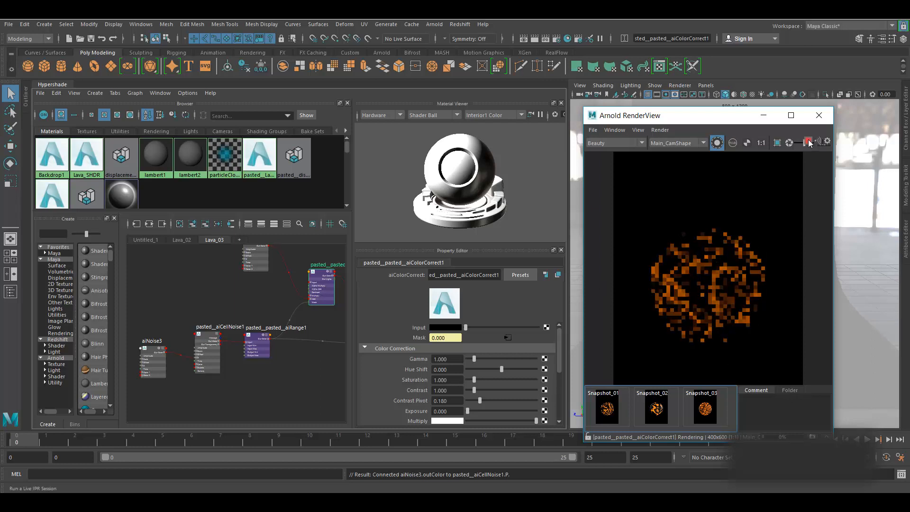
pyautogui.keyDown('alt'); pyautogui.moveTo(321, 376); pyautogui.dragTo(247, 417, button='middle'); pyautogui.keyUp('alt')
pyautogui.click(718, 142)
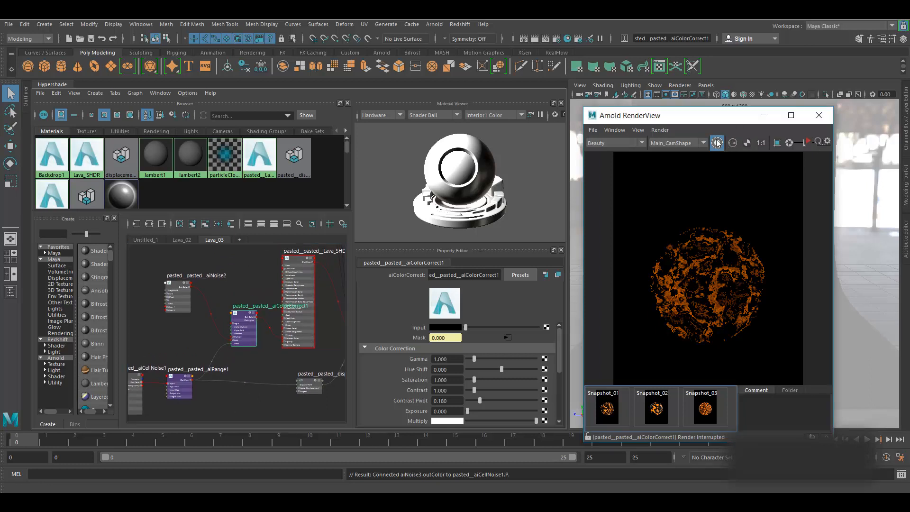
pyautogui.keyDown('alt'); pyautogui.moveTo(316, 301); pyautogui.dragTo(307, 326, button='middle'); pyautogui.keyUp('alt')
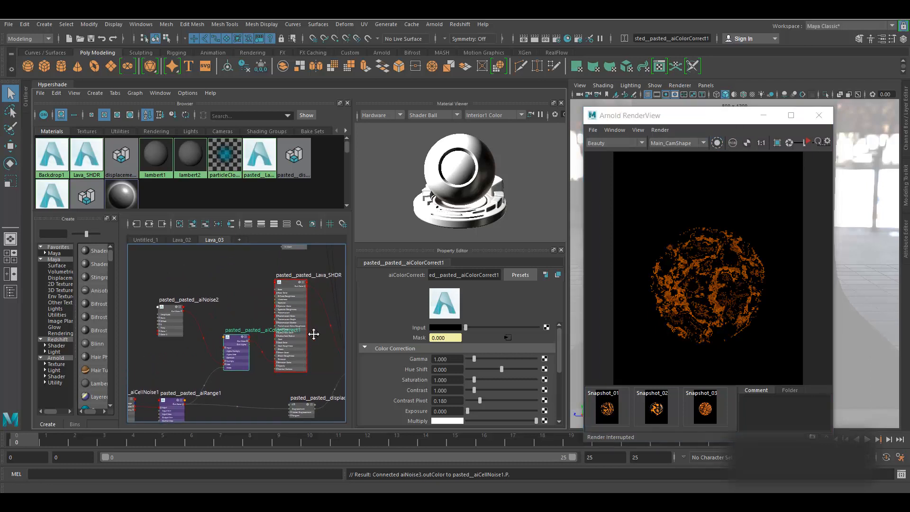
pyautogui.click(286, 285)
pyautogui.click(809, 143)
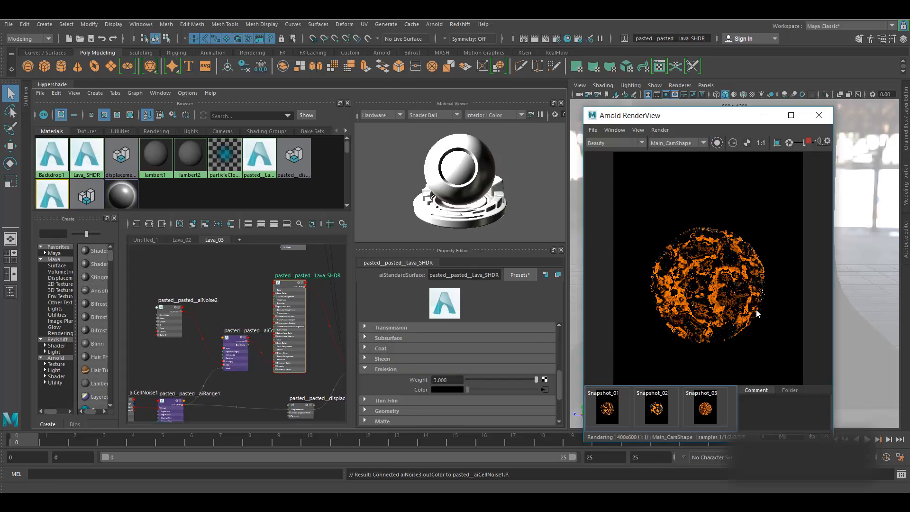
pyautogui.scroll(1, 689, 300)
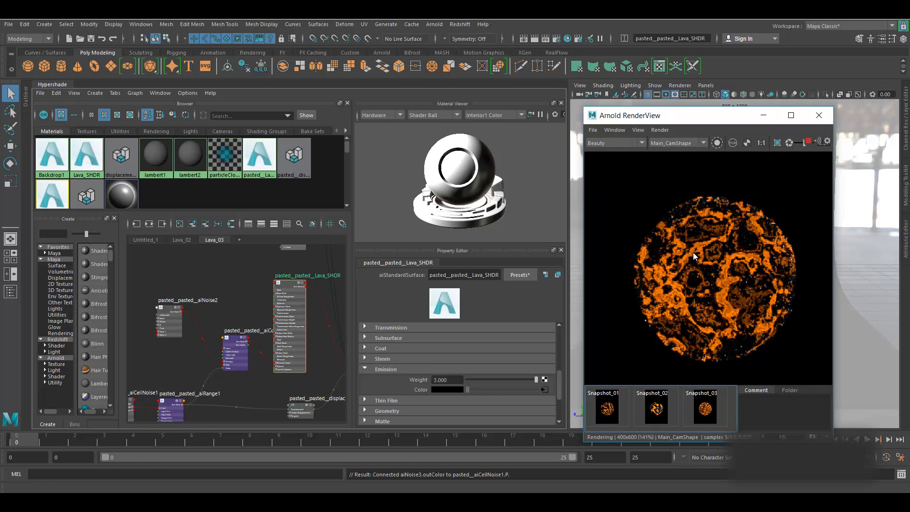
pyautogui.scroll(-1, 693, 252)
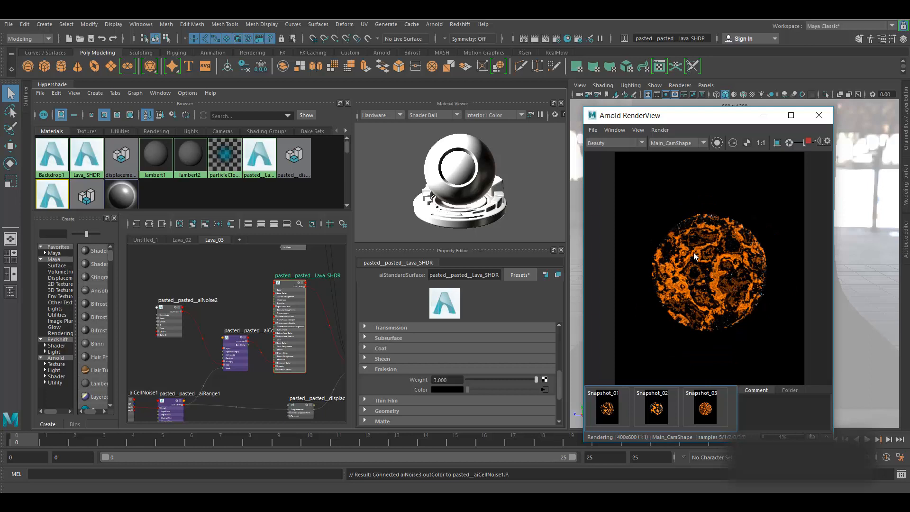
pyautogui.scroll(1, 694, 256)
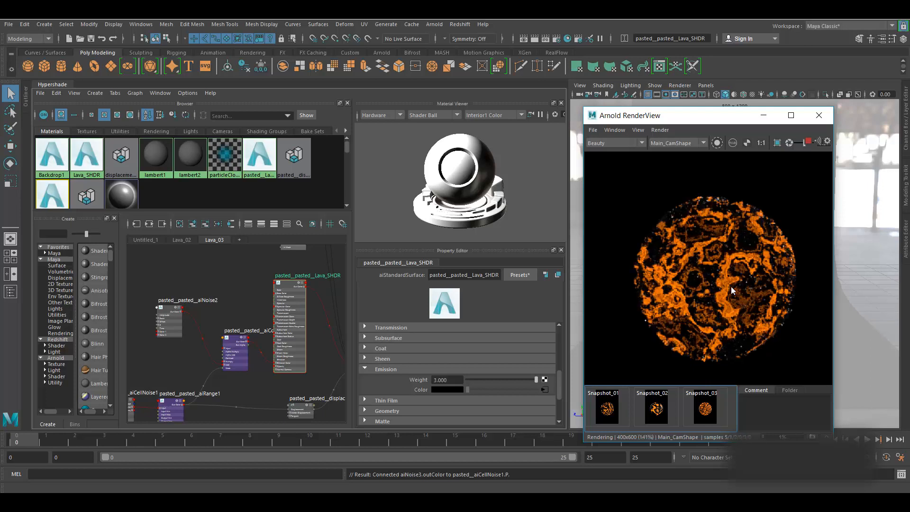
pyautogui.click(807, 142)
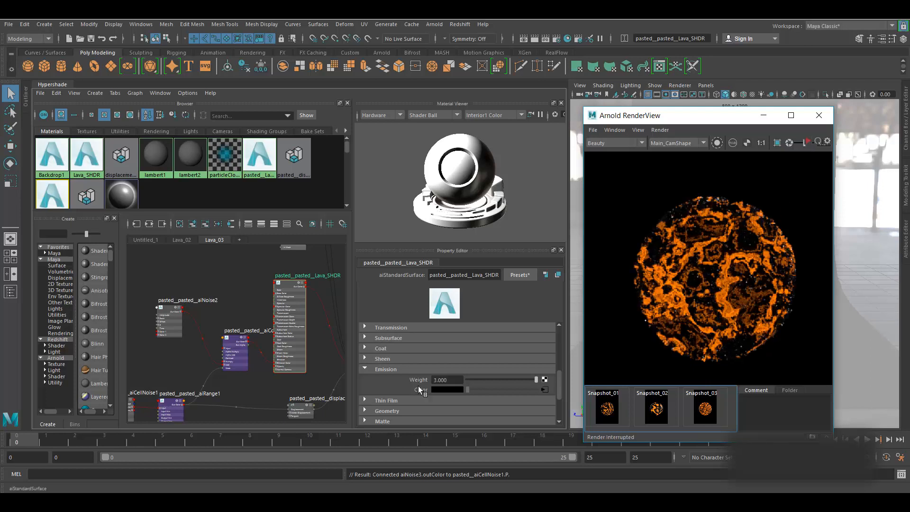
# - Bring aiNoise2 into view in the Hypershade and select it
pyautogui.scroll(-1, 251, 300)
pyautogui.keyDown('alt'); pyautogui.moveTo(228, 374); pyautogui.dragTo(263, 384, button='middle'); pyautogui.keyUp('alt')
pyautogui.scroll(4, 214, 304)
pyautogui.moveTo(237, 341); pyautogui.dragTo(206, 326)
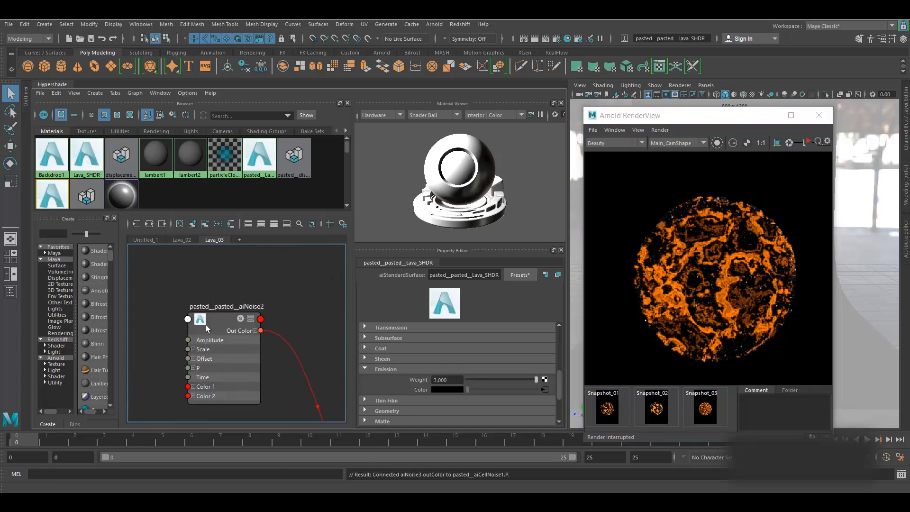
# - Set aiNoise2 Distortion to 0.6
pyautogui.doubleClick(448, 349)
pyautogui.write('0.6')
pyautogui.press('Return')
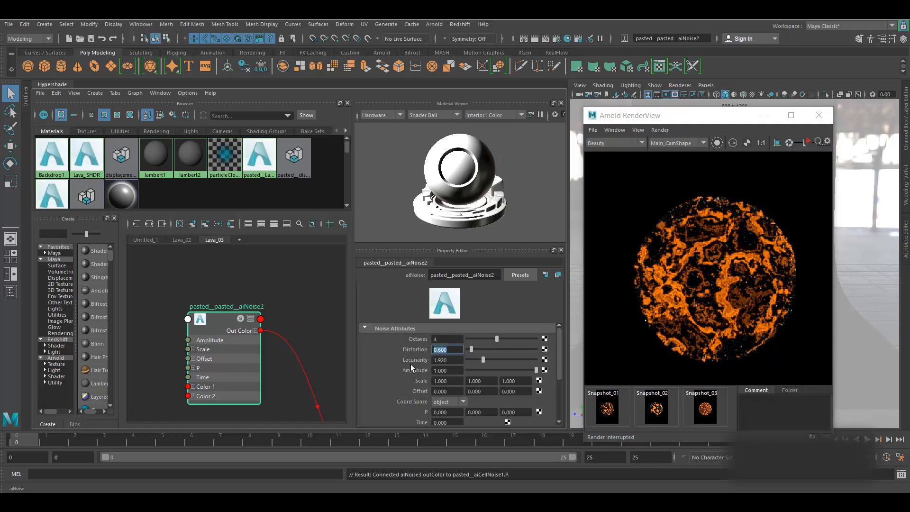
# - Change the displacementShader Scale to -0.010 and update the full scene render
pyautogui.scroll(-5, 241, 331)
pyautogui.keyDown('alt'); pyautogui.moveTo(292, 371); pyautogui.dragTo(242, 355, button='middle'); pyautogui.keyUp('alt')
pyautogui.scroll(3, 246, 374)
pyautogui.keyDown('alt'); pyautogui.moveTo(297, 377); pyautogui.dragTo(287, 303, button='middle'); pyautogui.keyUp('alt')
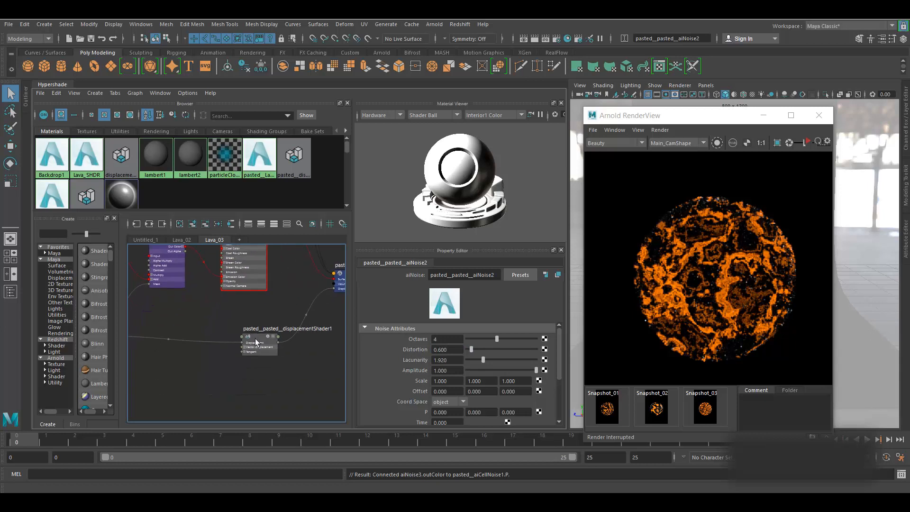
pyautogui.click(259, 344)
pyautogui.moveTo(444, 358); pyautogui.dragTo(457, 358)
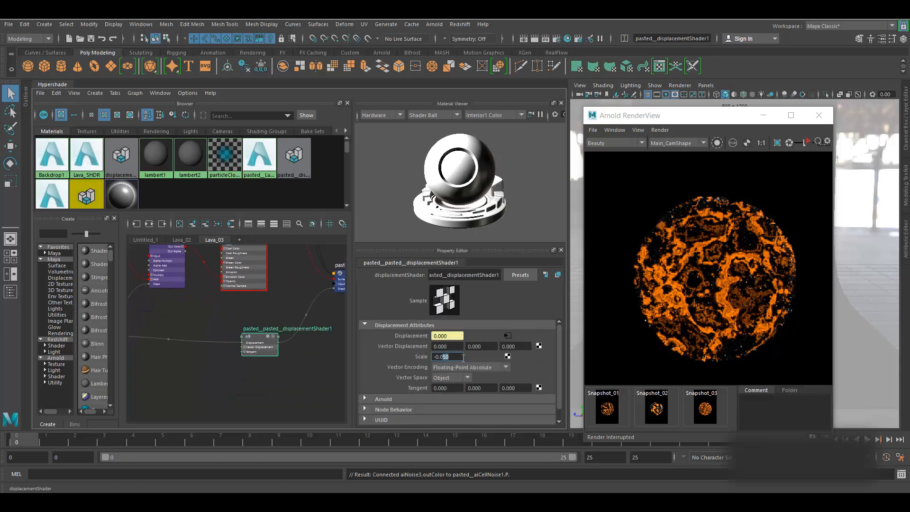
pyautogui.write('10')
pyautogui.press('Return')
pyautogui.click(663, 130)
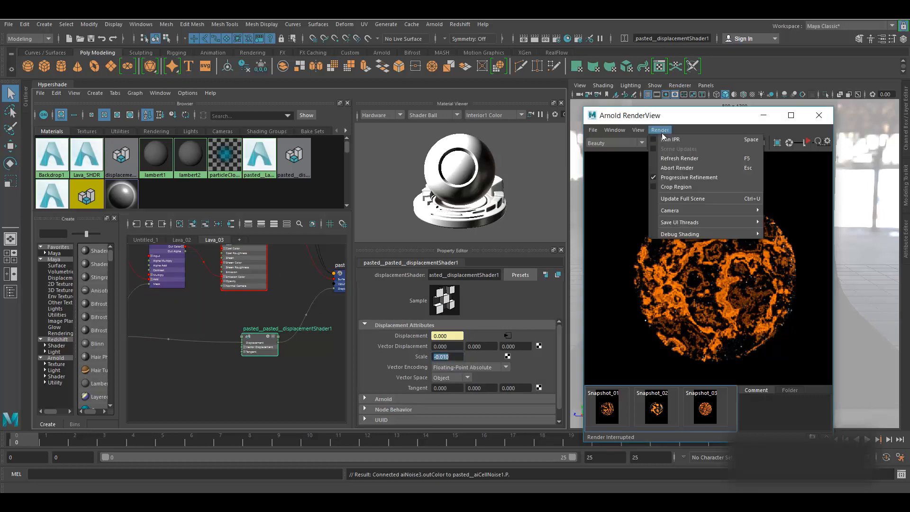
pyautogui.click(686, 195)
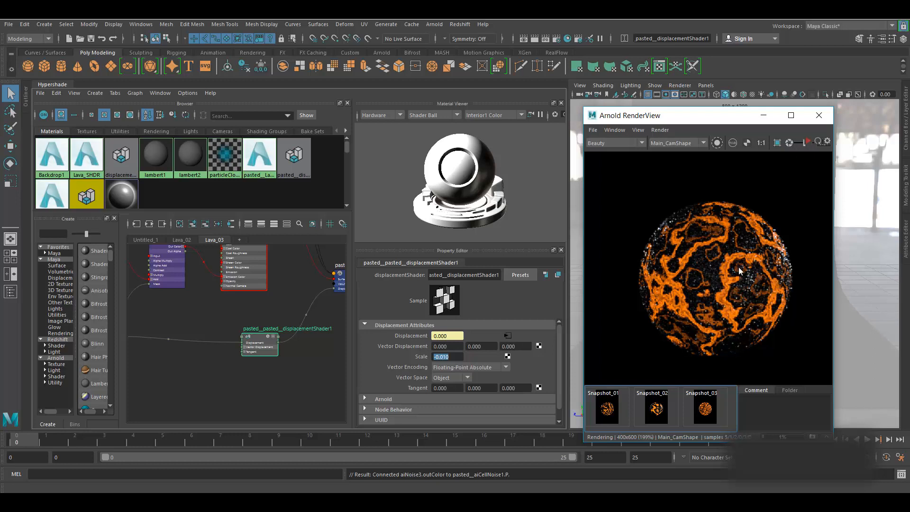
# - Zoom the RenderView, then restart and stop the live render
pyautogui.scroll(2, 739, 266)
pyautogui.scroll(-1, 738, 267)
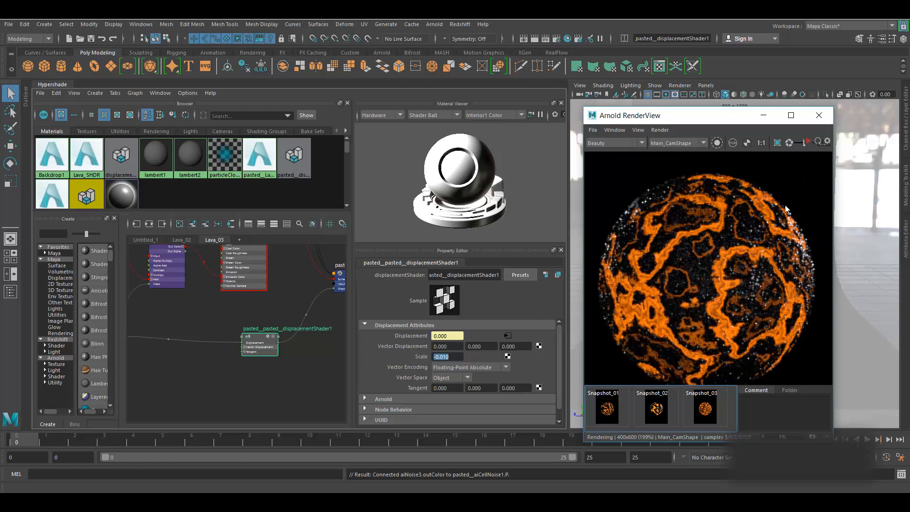
pyautogui.click(807, 143)
pyautogui.click(807, 142)
# - Pan the Hypershade past aiRange1 and select the aiCellNoise1 node
pyautogui.scroll(-2, 747, 276)
pyautogui.scroll(-2, 251, 350)
pyautogui.keyDown('alt'); pyautogui.moveTo(216, 381); pyautogui.dragTo(257, 367, button='middle'); pyautogui.keyUp('alt')
pyautogui.scroll(2, 174, 352)
pyautogui.click(210, 331)
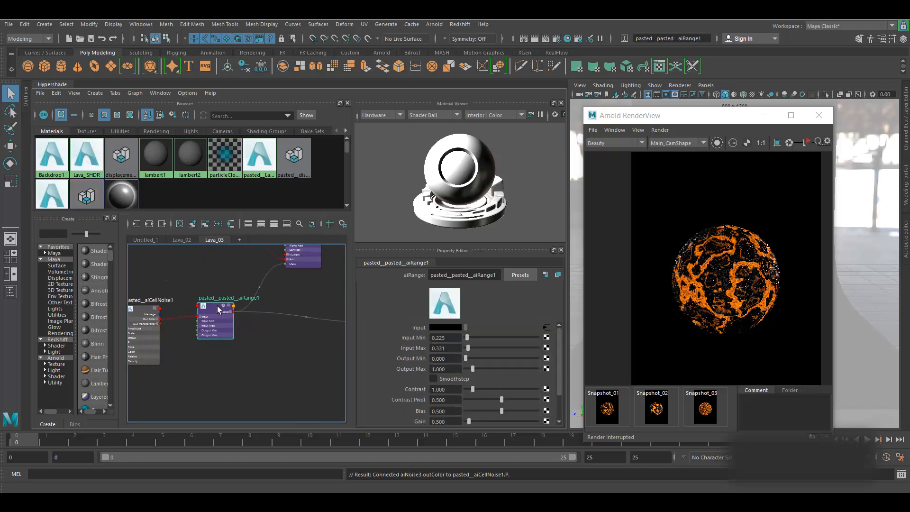
pyautogui.scroll(2, 243, 332)
pyautogui.scroll(2, 244, 328)
pyautogui.scroll(-2, 236, 336)
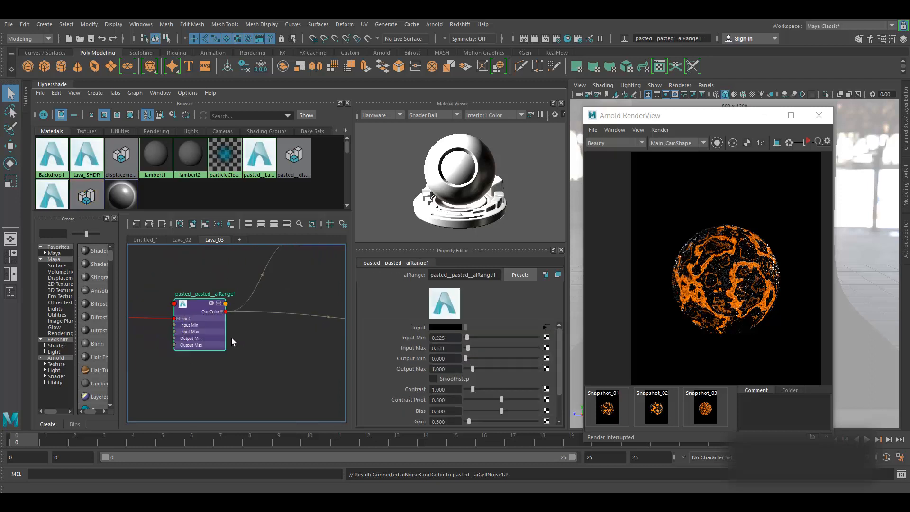
pyautogui.keyDown('alt'); pyautogui.moveTo(315, 352); pyautogui.dragTo(344, 449, button='middle'); pyautogui.keyUp('alt')
pyautogui.keyDown('alt'); pyautogui.moveTo(211, 355); pyautogui.dragTo(342, 252, button='middle'); pyautogui.keyUp('alt')
pyautogui.click(263, 291)
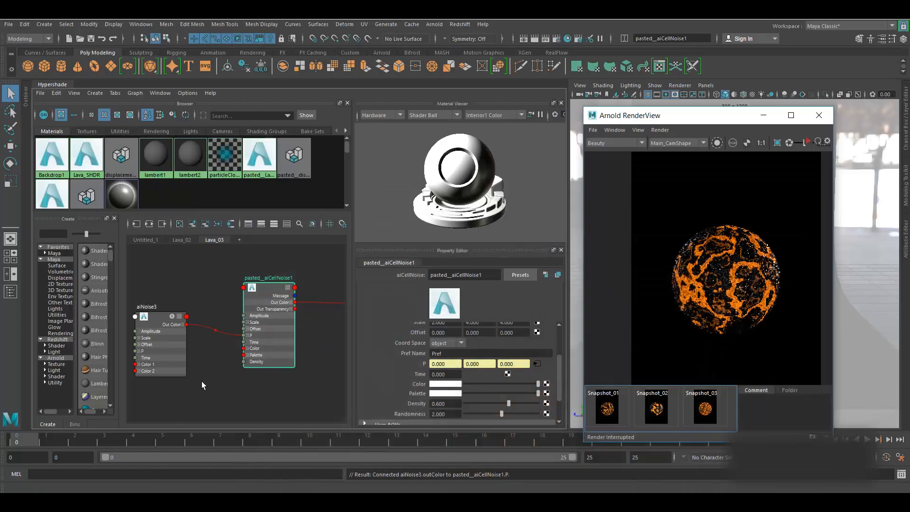
# - Set aiNoise3 to 2 octaves and Distortion 0.7
pyautogui.keyDown('alt'); pyautogui.moveTo(211, 383); pyautogui.dragTo(261, 380, button='middle'); pyautogui.keyUp('alt')
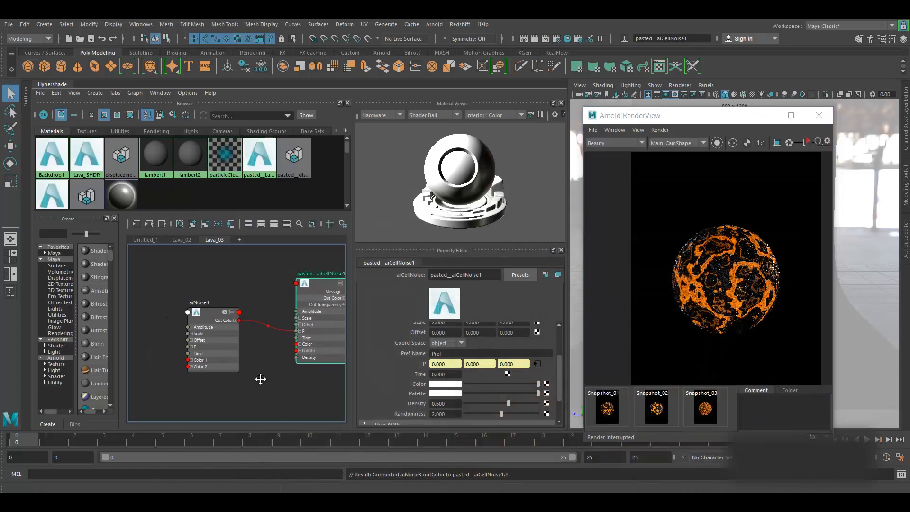
pyautogui.click(204, 314)
pyautogui.click(432, 339)
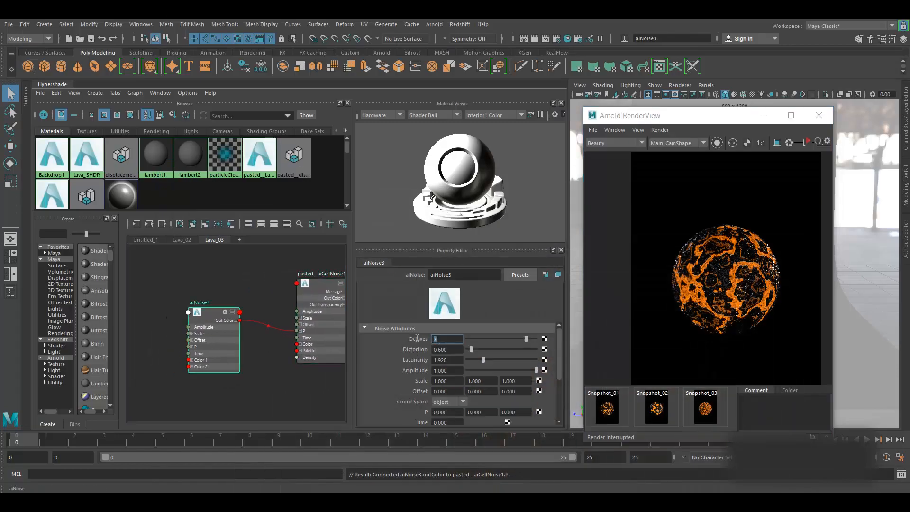
pyautogui.write('2')
pyautogui.press('Return')
pyautogui.moveTo(458, 349); pyautogui.dragTo(414, 350)
pyautogui.write('.7')
pyautogui.press('Return')
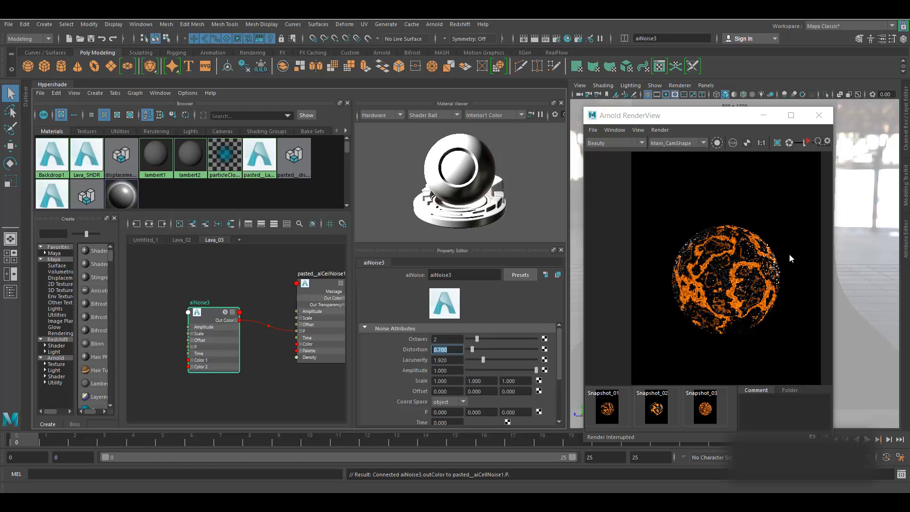
# - Update the full scene render of the swirling lava sphere and restart IPR
pyautogui.click(661, 130)
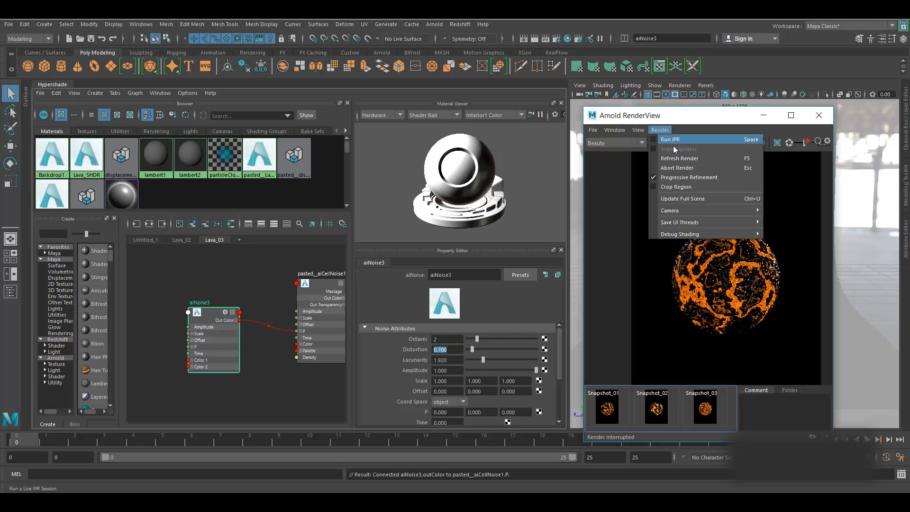
pyautogui.click(691, 197)
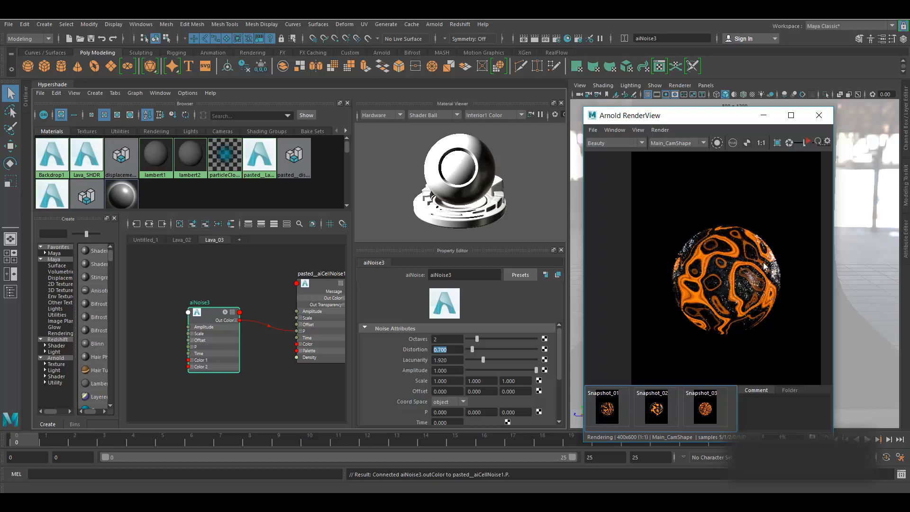
pyautogui.moveTo(758, 266); pyautogui.dragTo(738, 268)
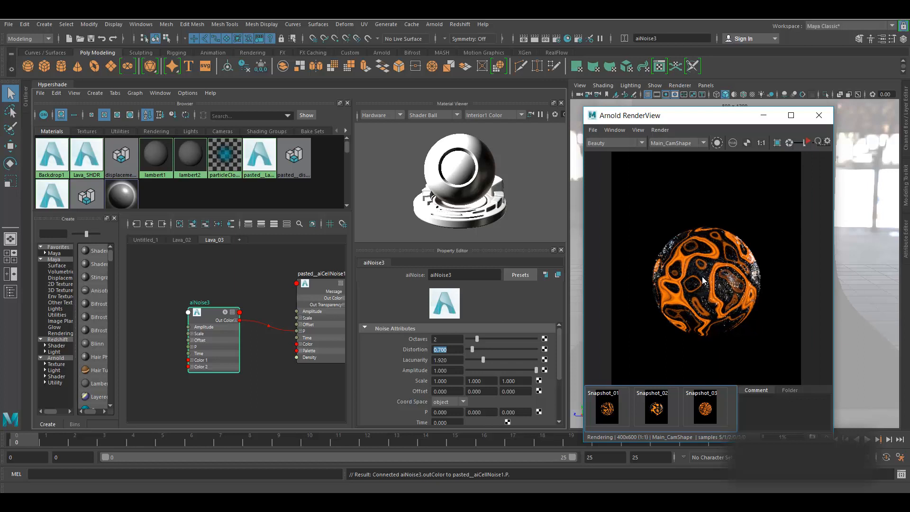
pyautogui.click(808, 142)
# - Pan the Hypershade graph over to the displacement shader node
pyautogui.keyDown('alt'); pyautogui.moveTo(245, 266); pyautogui.dragTo(141, 296, button='middle'); pyautogui.keyUp('alt')
pyautogui.keyDown('alt'); pyautogui.moveTo(272, 282); pyautogui.dragTo(188, 282, button='middle'); pyautogui.keyUp('alt')
pyautogui.scroll(-5, 189, 282)
pyautogui.keyDown('alt'); pyautogui.moveTo(276, 317); pyautogui.dragTo(184, 379, button='middle'); pyautogui.keyUp('alt')
pyautogui.scroll(5, 192, 371)
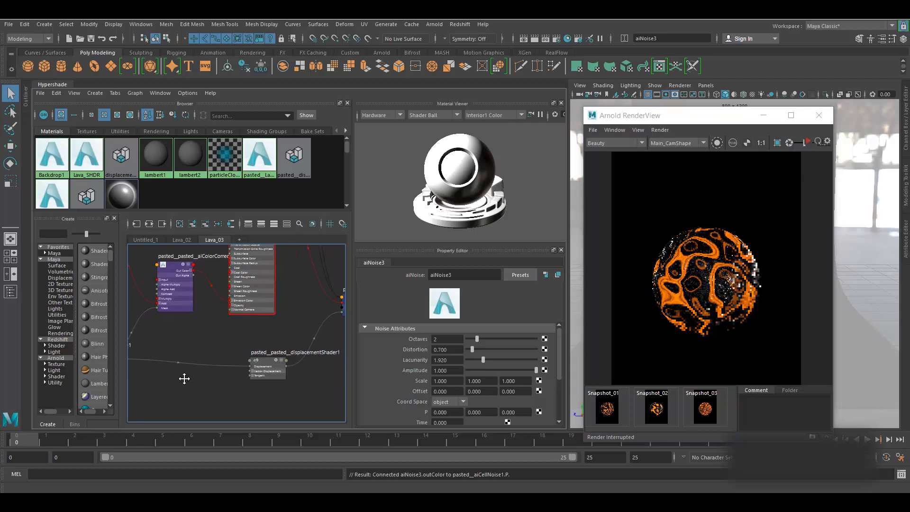
# - Rearrange the displacementShader1 and aiRange1 nodes in the Lava_03 graph
pyautogui.moveTo(264, 360); pyautogui.dragTo(257, 385)
pyautogui.keyDown('alt'); pyautogui.moveTo(247, 344); pyautogui.dragTo(308, 306, button='middle'); pyautogui.keyUp('alt')
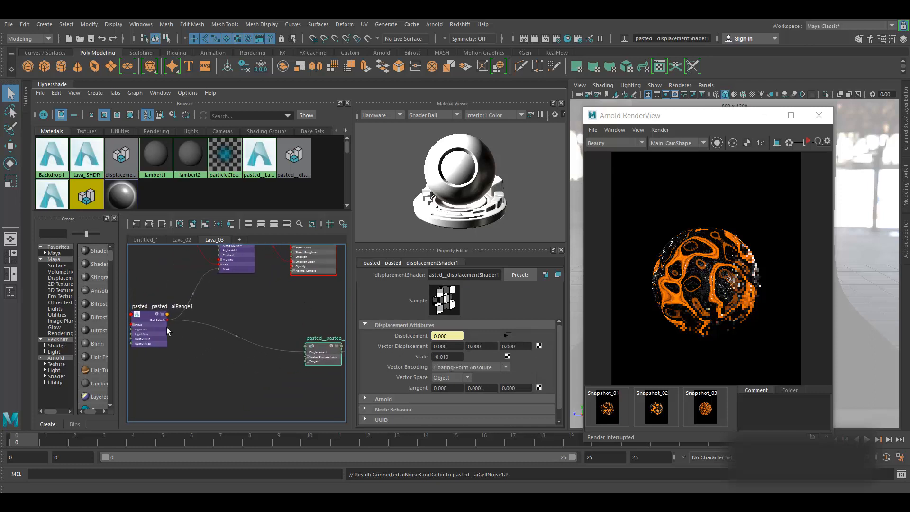
pyautogui.moveTo(144, 317); pyautogui.dragTo(158, 339)
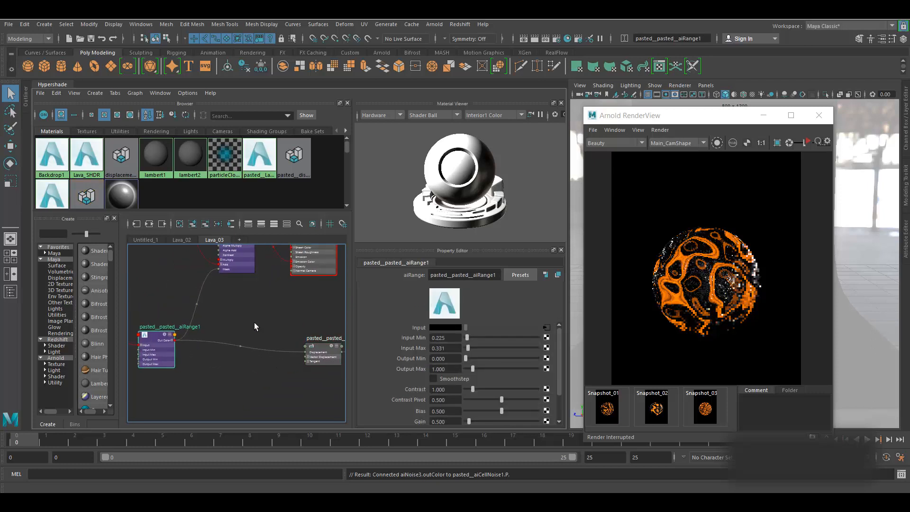
pyautogui.keyDown('alt'); pyautogui.moveTo(254, 322); pyautogui.dragTo(272, 294, button='middle'); pyautogui.keyUp('alt')
pyautogui.click(210, 362)
pyautogui.keyDown('alt'); pyautogui.moveTo(210, 362); pyautogui.dragTo(229, 353, button='middle'); pyautogui.keyUp('alt')
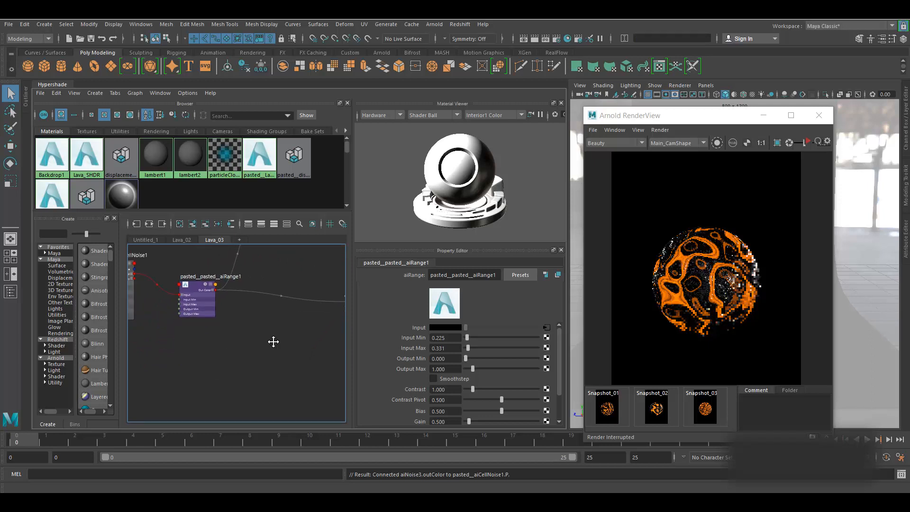
# - Search for 'aimix' in the graph's Tab node-creation field
pyautogui.keyDown('alt'); pyautogui.moveTo(272, 341); pyautogui.dragTo(199, 372, button='middle'); pyautogui.keyUp('alt')
pyautogui.scroll(4, 719, 216)
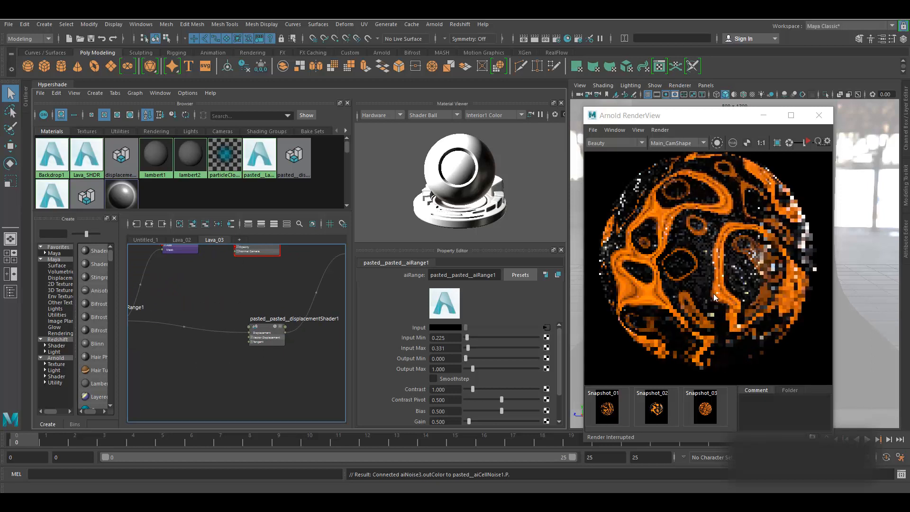
pyautogui.scroll(-4, 303, 369)
pyautogui.keyDown('alt'); pyautogui.moveTo(272, 376); pyautogui.dragTo(297, 367, button='middle'); pyautogui.keyUp('alt')
pyautogui.press('Tab')
pyautogui.write('aimix')
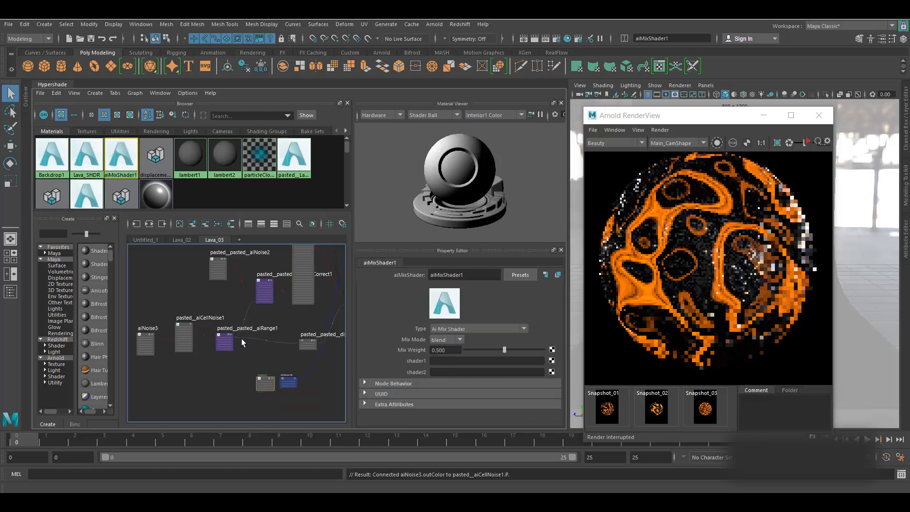
# - Delete aiMixShader1's unneeded shading group node and reposition the mix shader in the graph
pyautogui.scroll(4, 250, 358)
pyautogui.keyDown('alt'); pyautogui.moveTo(280, 379); pyautogui.dragTo(226, 339, button='middle'); pyautogui.keyUp('alt')
pyautogui.moveTo(277, 369); pyautogui.dragTo(301, 369)
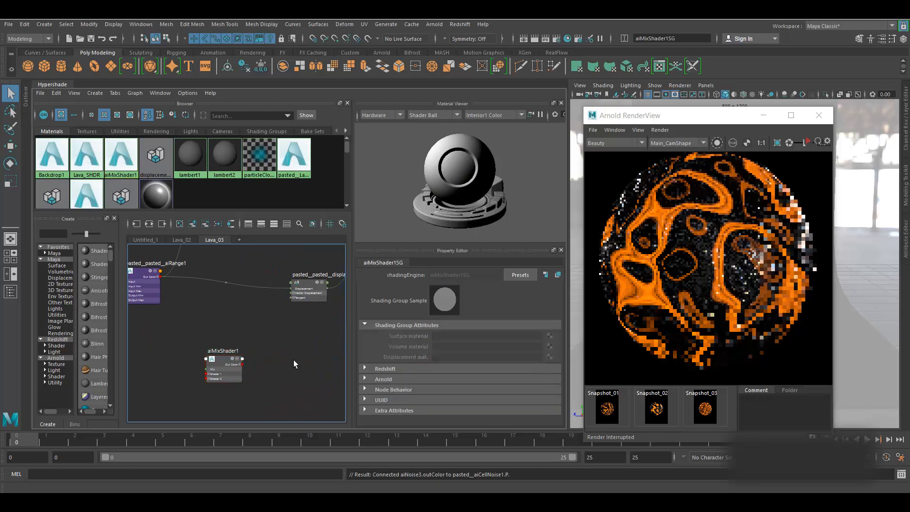
pyautogui.press('Delete')
pyautogui.moveTo(227, 364); pyautogui.dragTo(249, 320)
pyautogui.keyDown('alt'); pyautogui.moveTo(284, 365); pyautogui.dragTo(332, 352, button='middle'); pyautogui.keyUp('alt')
pyautogui.click(201, 390)
# - Create a new aiNoise4 node with Octaves 10 and Distortion 6
pyautogui.press('Tab')
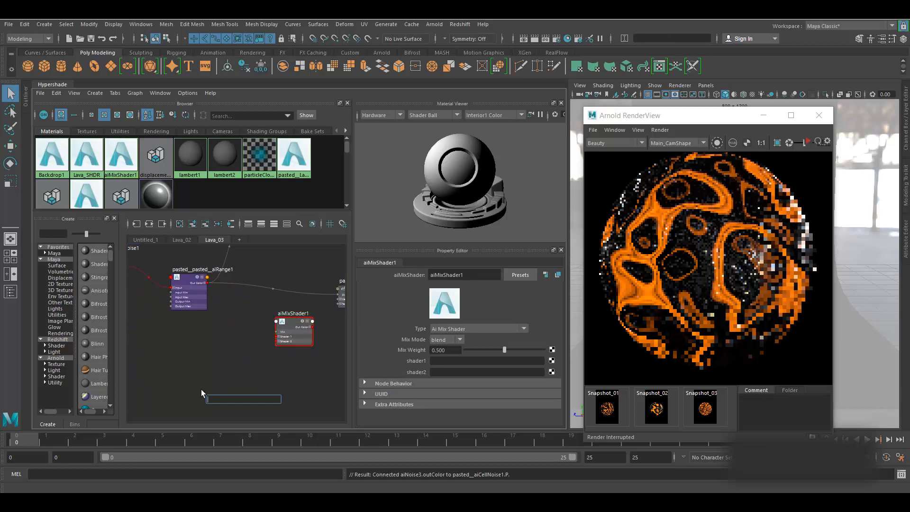
pyautogui.write('ainoi')
pyautogui.click(243, 406)
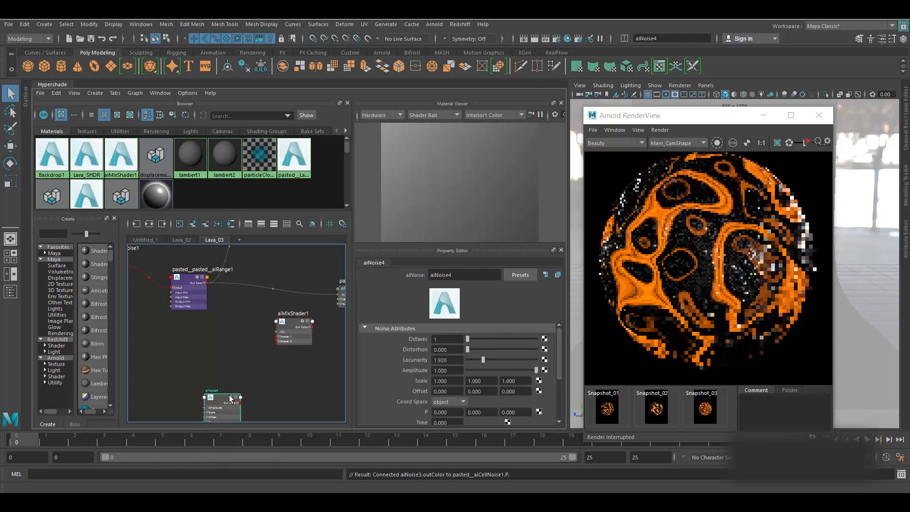
pyautogui.moveTo(223, 397); pyautogui.dragTo(204, 347)
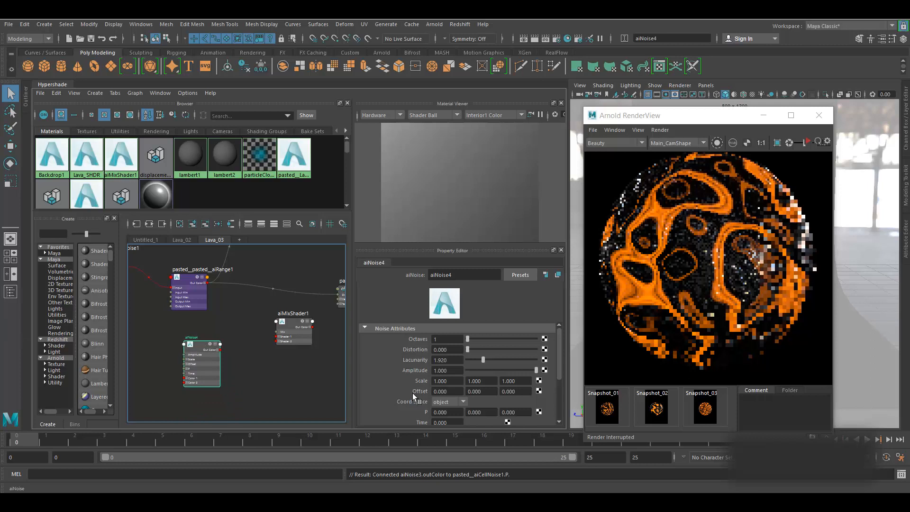
pyautogui.moveTo(200, 350); pyautogui.dragTo(207, 355)
pyautogui.moveTo(441, 340); pyautogui.dragTo(396, 339)
pyautogui.write('10')
pyautogui.press('Return')
pyautogui.moveTo(454, 348); pyautogui.dragTo(402, 353)
pyautogui.write('6')
pyautogui.press('Return')
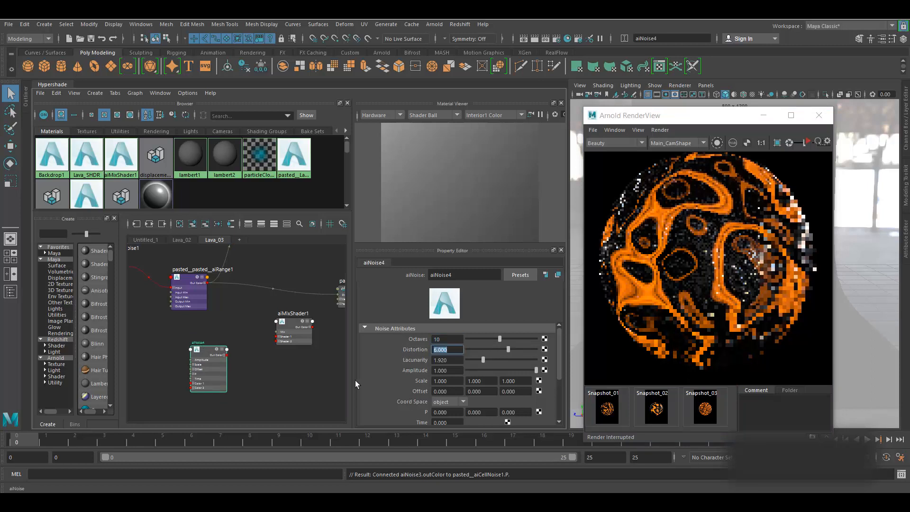
# - Wire aiRange into Shader 1, aiNoise4 into Shader 2, and mix Out Color R into Displacement
pyautogui.moveTo(281, 360); pyautogui.dragTo(237, 369, button='middle')
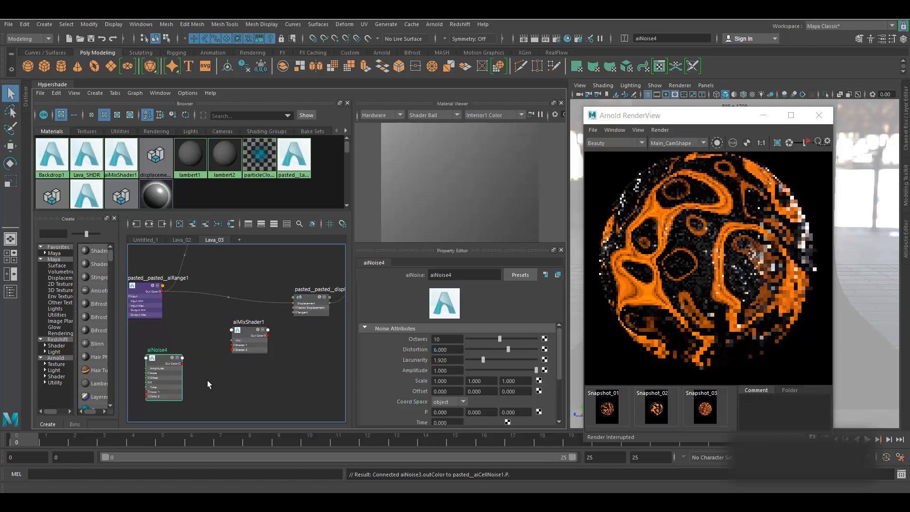
pyautogui.scroll(3, 217, 370)
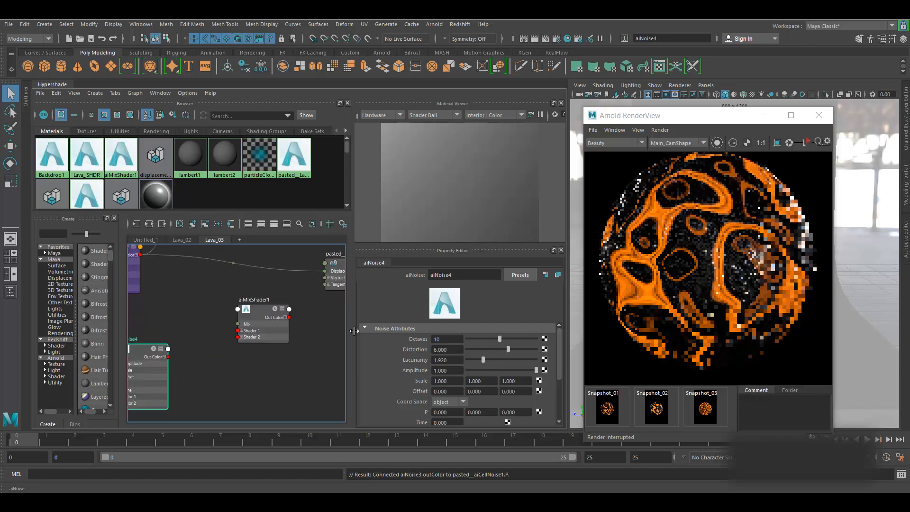
pyautogui.moveTo(241, 375); pyautogui.dragTo(273, 375, button='middle')
pyautogui.moveTo(203, 359); pyautogui.dragTo(271, 339)
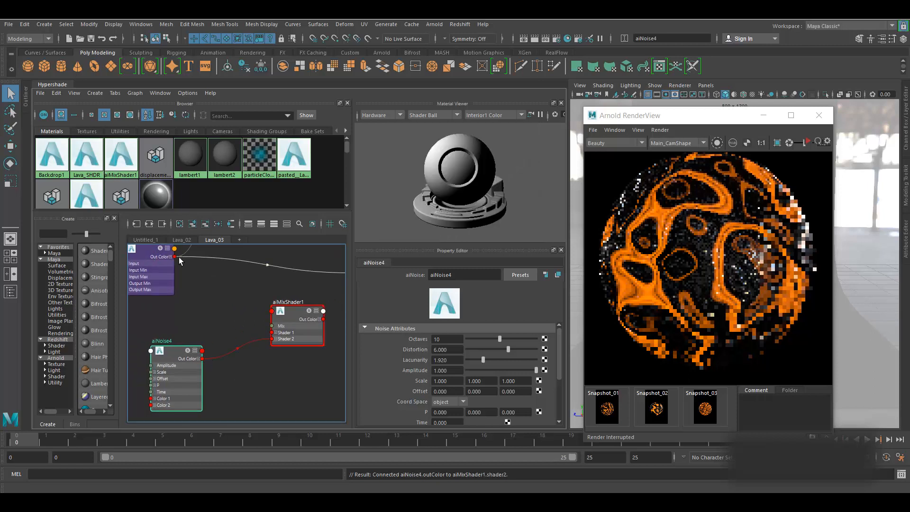
pyautogui.moveTo(175, 257); pyautogui.dragTo(271, 332)
pyautogui.moveTo(295, 372); pyautogui.dragTo(219, 369, button='middle')
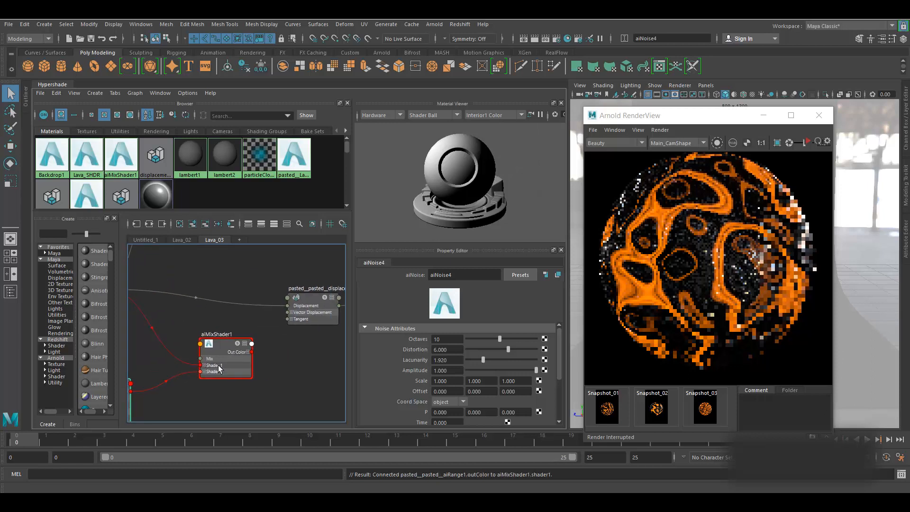
pyautogui.click(248, 352)
pyautogui.moveTo(252, 359); pyautogui.dragTo(287, 306)
pyautogui.moveTo(220, 345); pyautogui.dragTo(192, 309)
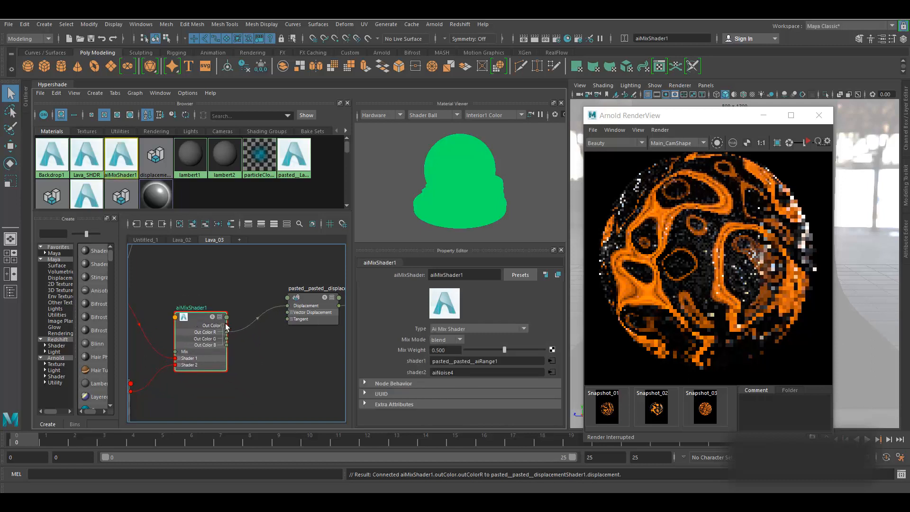
# - Save the Maya scene with Ctrl+S
pyautogui.scroll(-3, 245, 349)
pyautogui.moveTo(317, 353); pyautogui.dragTo(321, 372, button='middle')
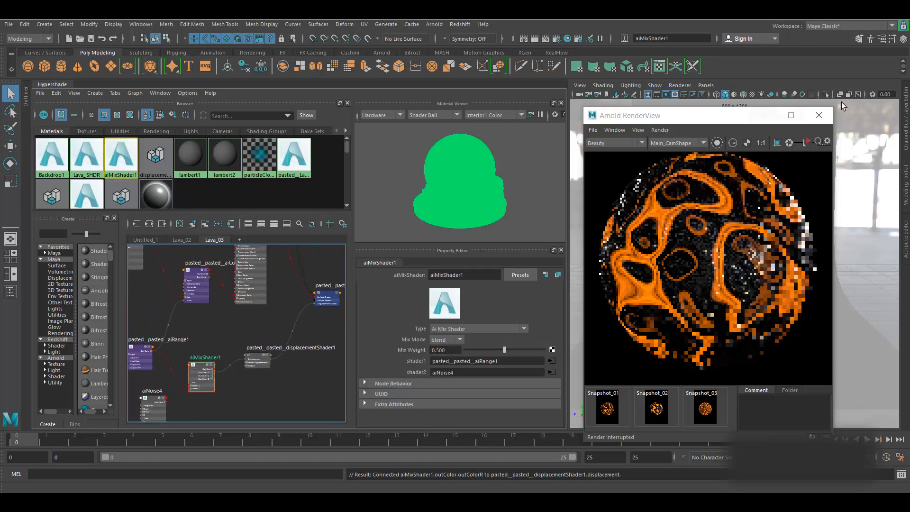
pyautogui.hotkey('ctrl', 's')
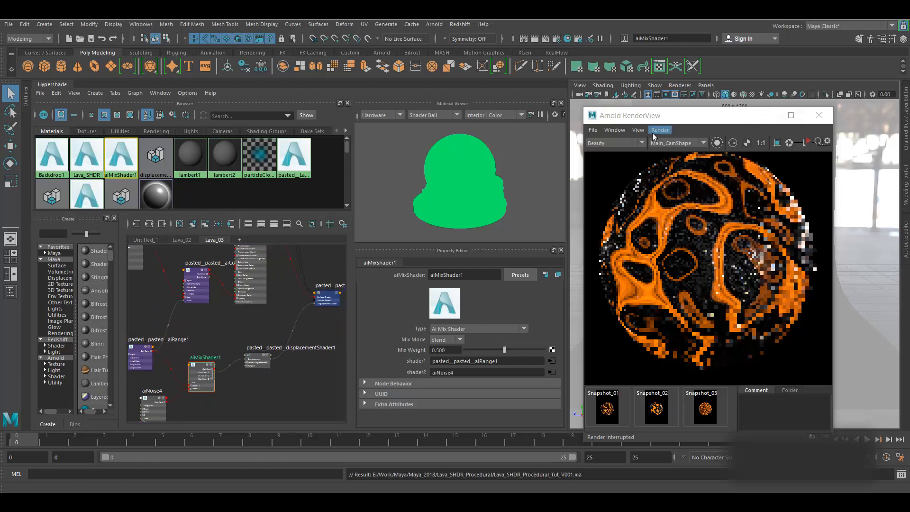
# - Start a fresh Arnold render of the sphere, then stop it
pyautogui.click(652, 133)
pyautogui.click(687, 198)
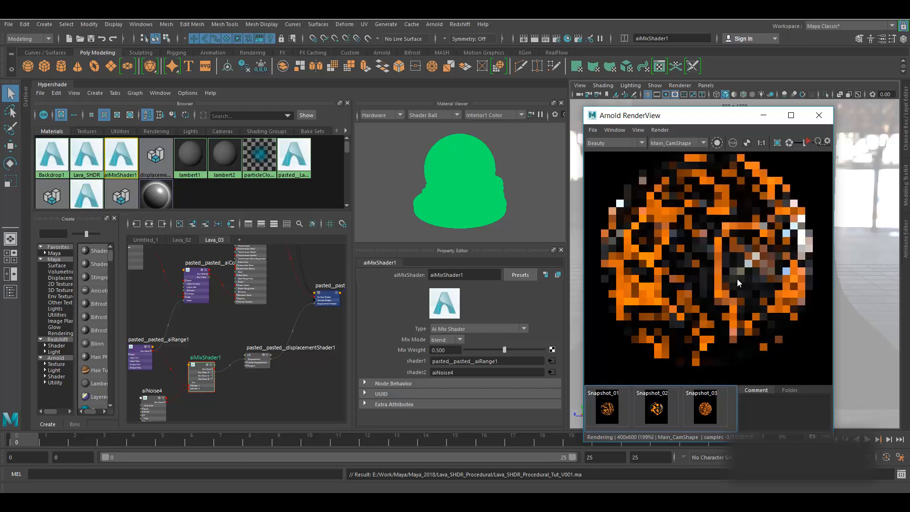
pyautogui.click(808, 142)
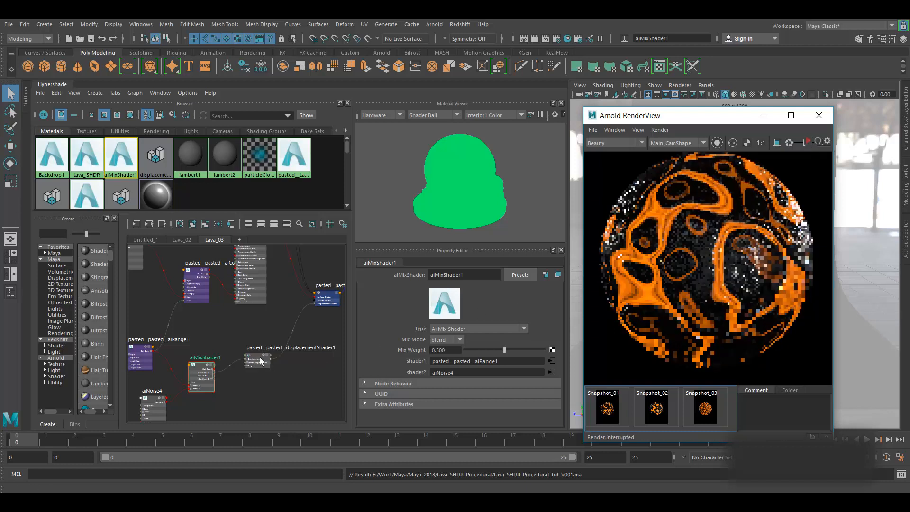
# - Set displacementShader1 Scale to -0.040 and preview it with an IPR render
pyautogui.click(255, 356)
pyautogui.click(451, 356)
pyautogui.press('BackSpace')
pyautogui.press('BackSpace')
pyautogui.write('40')
pyautogui.press('Return')
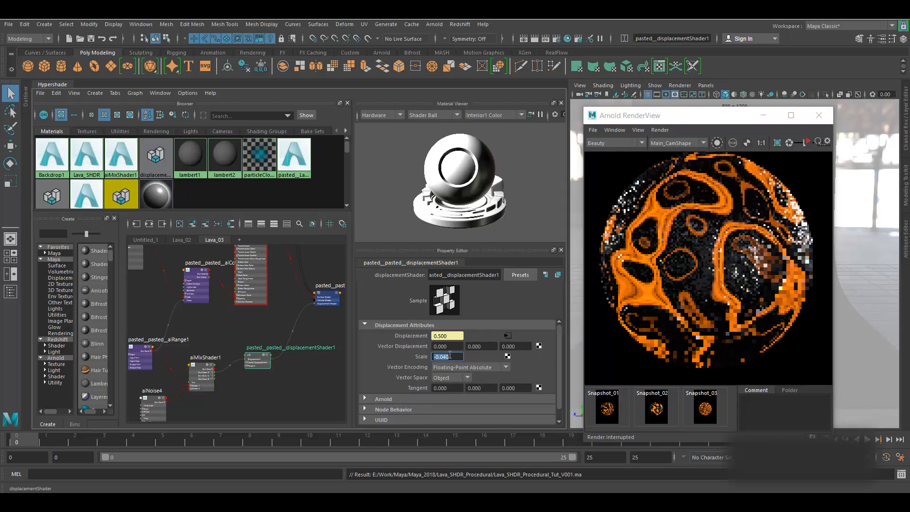
pyautogui.click(808, 142)
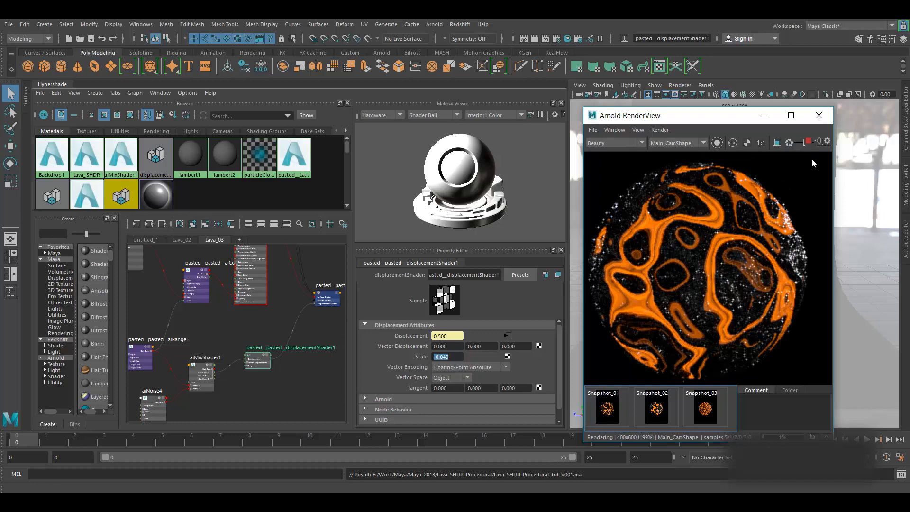
pyautogui.click(809, 142)
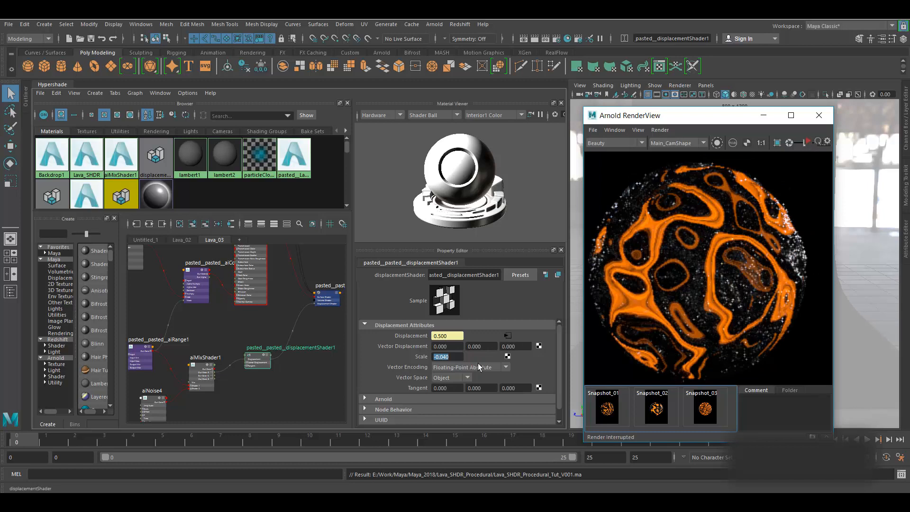
# - Set the RenderView test resolution to 100% and render the sphere at 800x1200
pyautogui.click(638, 130)
pyautogui.moveTo(665, 219)
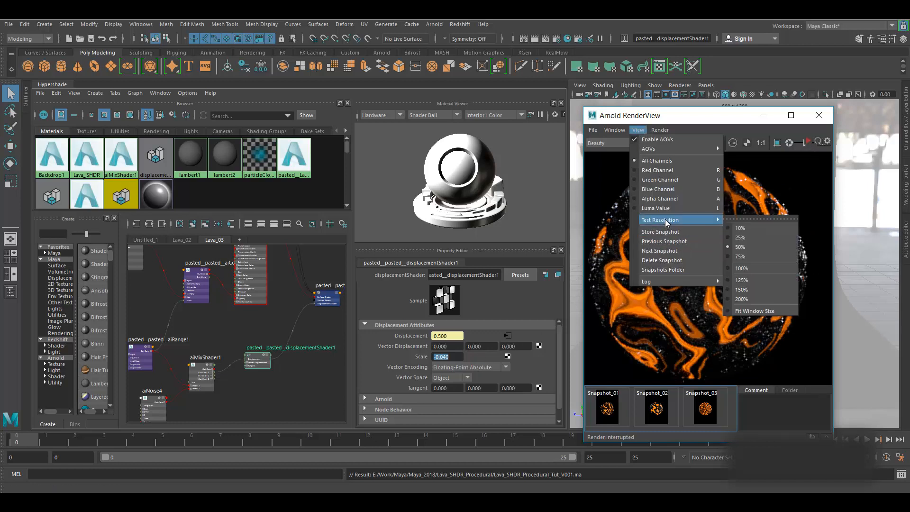
pyautogui.click(750, 268)
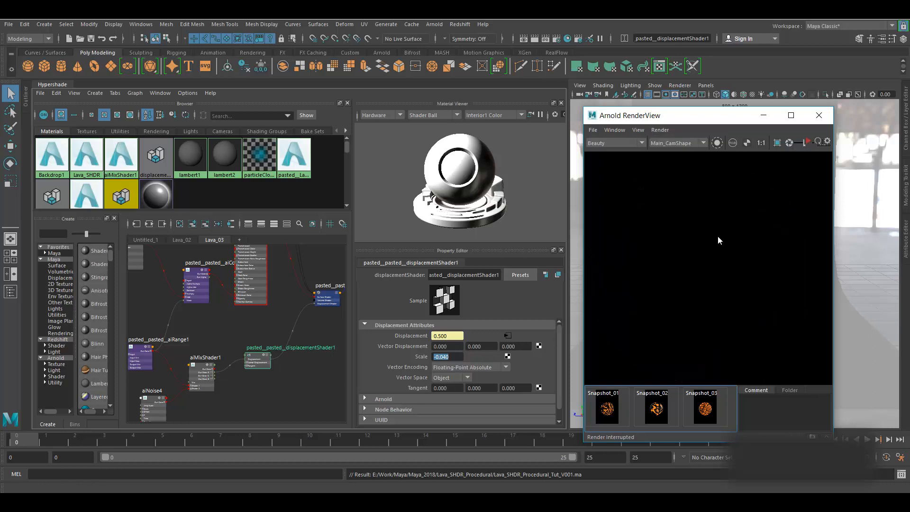
pyautogui.click(660, 130)
pyautogui.click(679, 197)
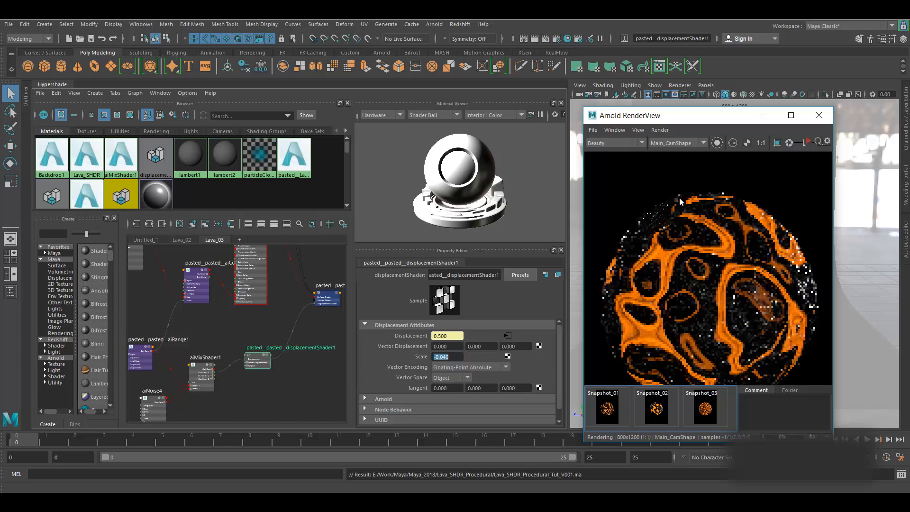
pyautogui.scroll(-5, 272, 379)
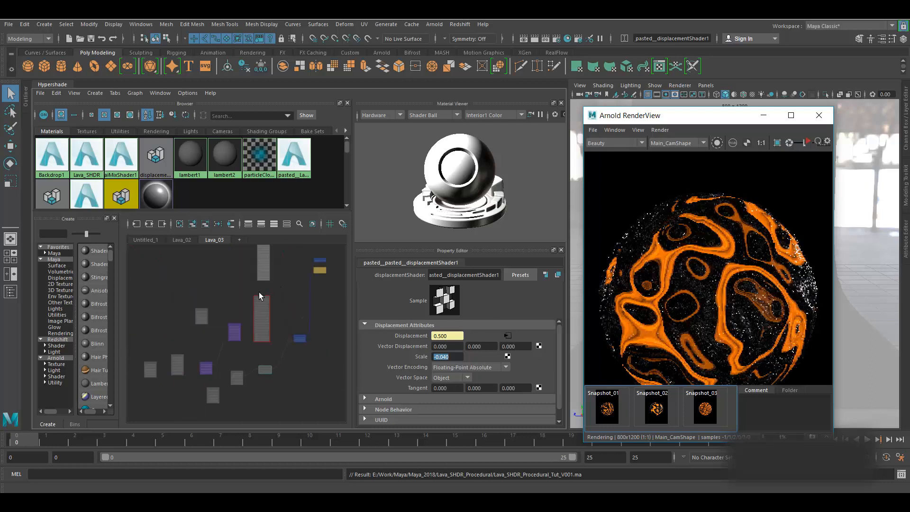
pyautogui.scroll(7, 259, 292)
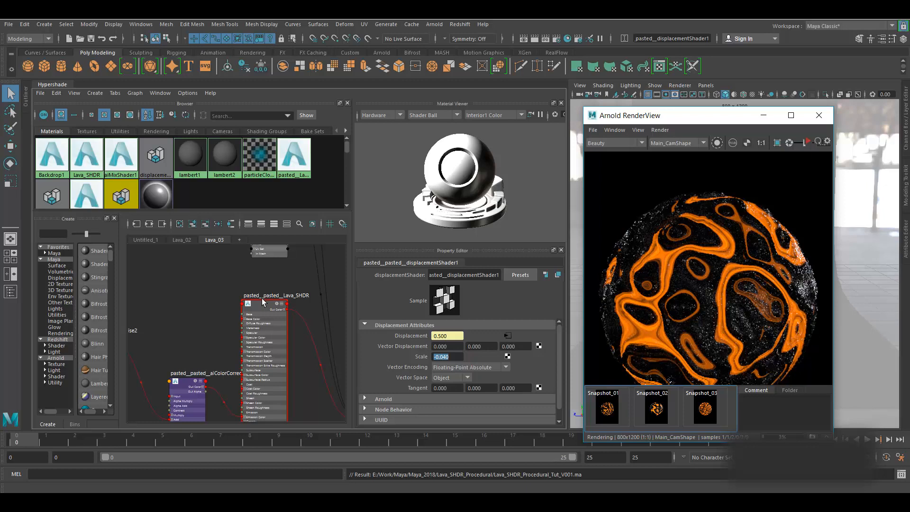
# - Set pasted_pasted_Lava_SHDR Specular Roughness to 0.150 and refresh the IPR render
pyautogui.click(808, 142)
pyautogui.click(808, 142)
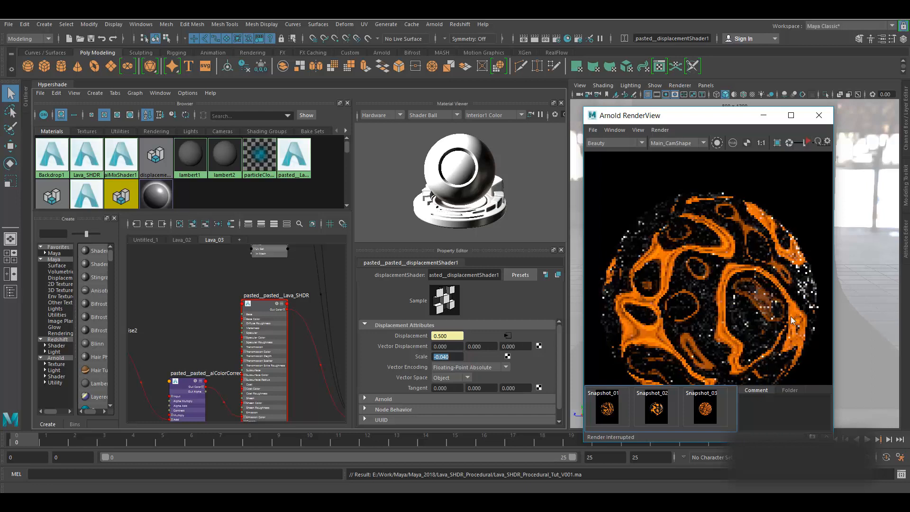
pyautogui.click(267, 306)
pyautogui.scroll(3, 377, 363)
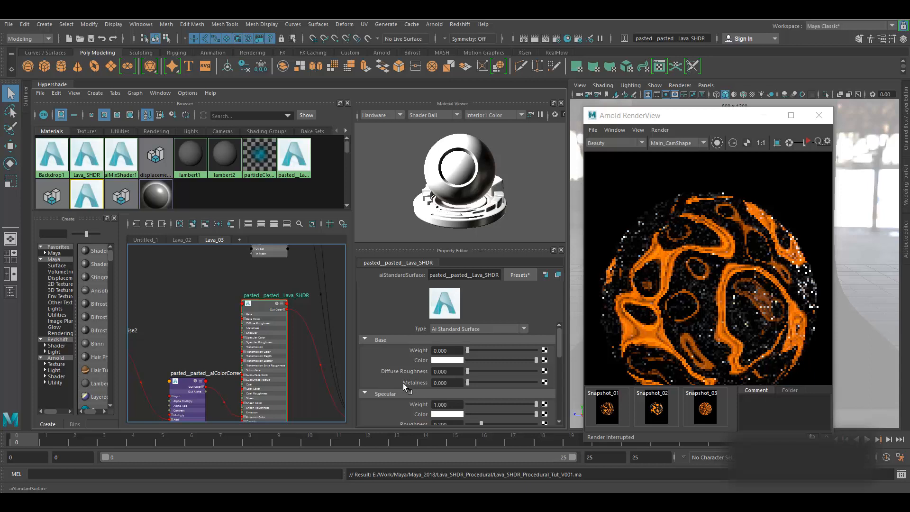
pyautogui.scroll(-2, 403, 383)
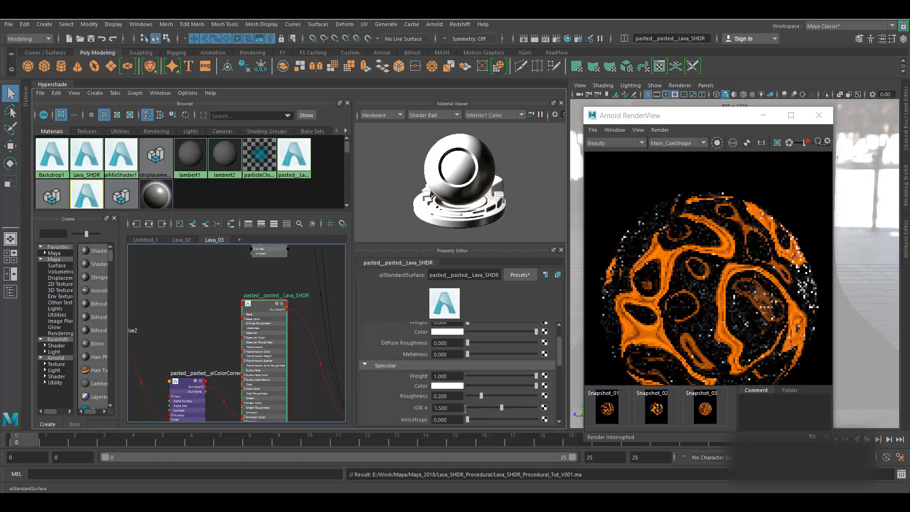
pyautogui.click(453, 396)
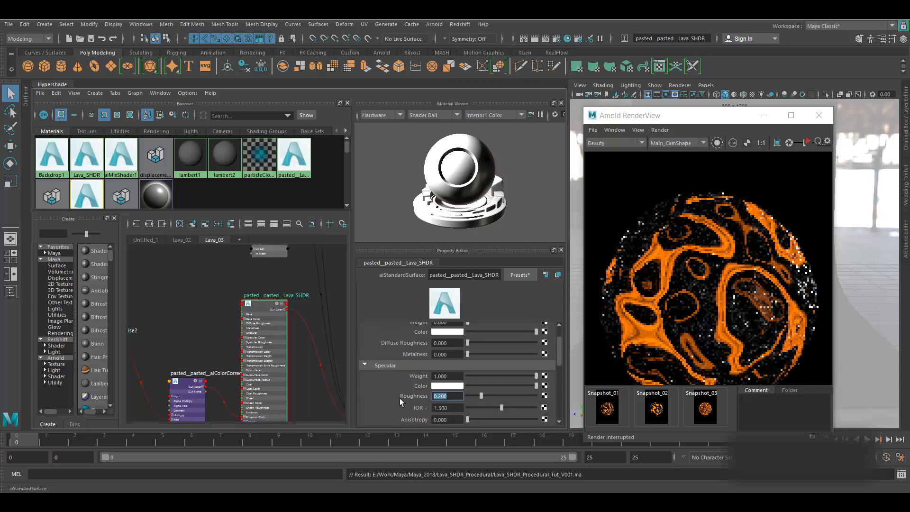
pyautogui.write('0.3')
pyautogui.press('Return')
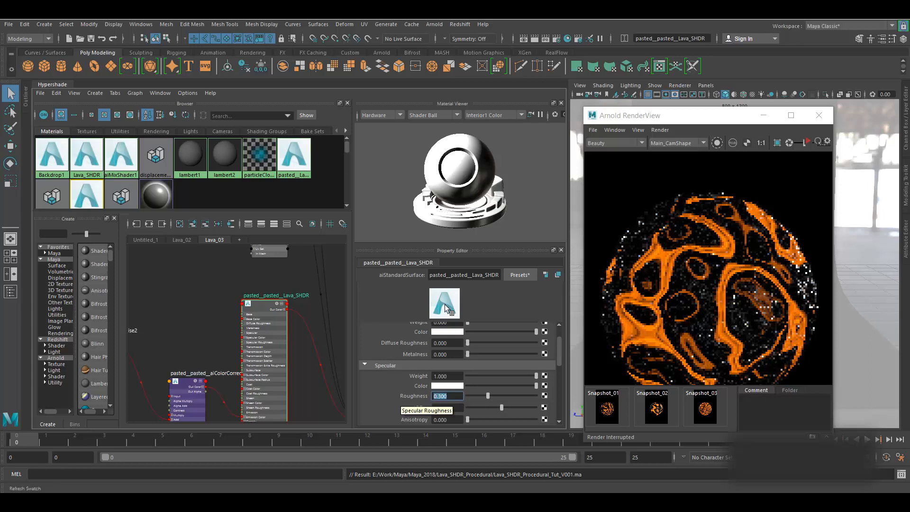
pyautogui.write('.')
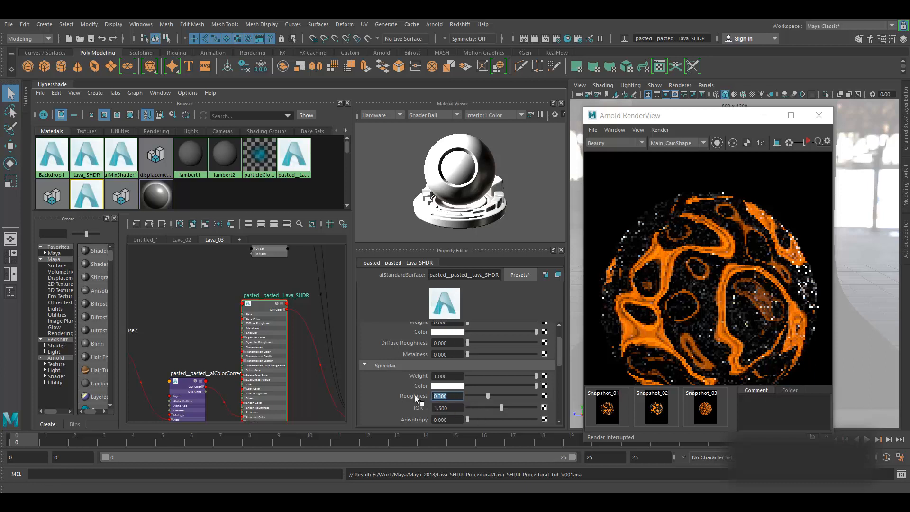
pyautogui.write('15')
pyautogui.press('Return')
pyautogui.click(808, 142)
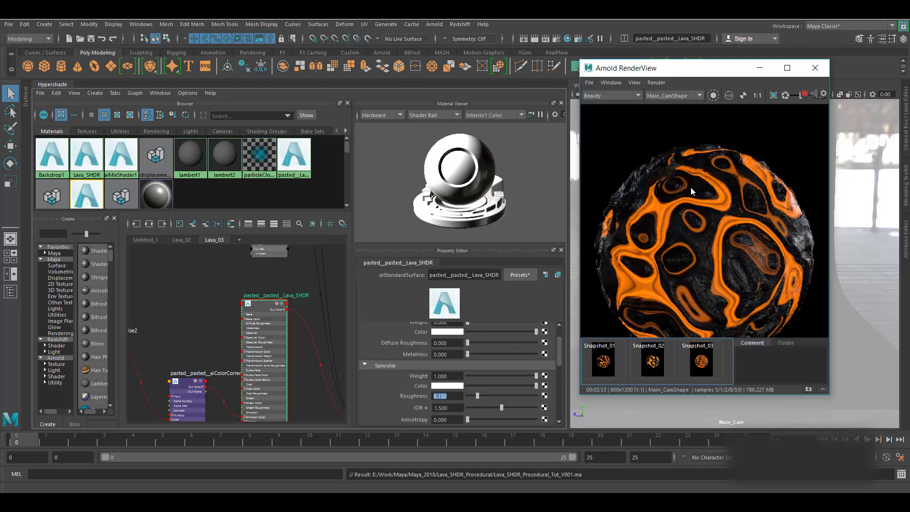
# - Maximize Arnold RenderView and compare the live render against Snapshot_02 and Snapshot_03
pyautogui.click(787, 68)
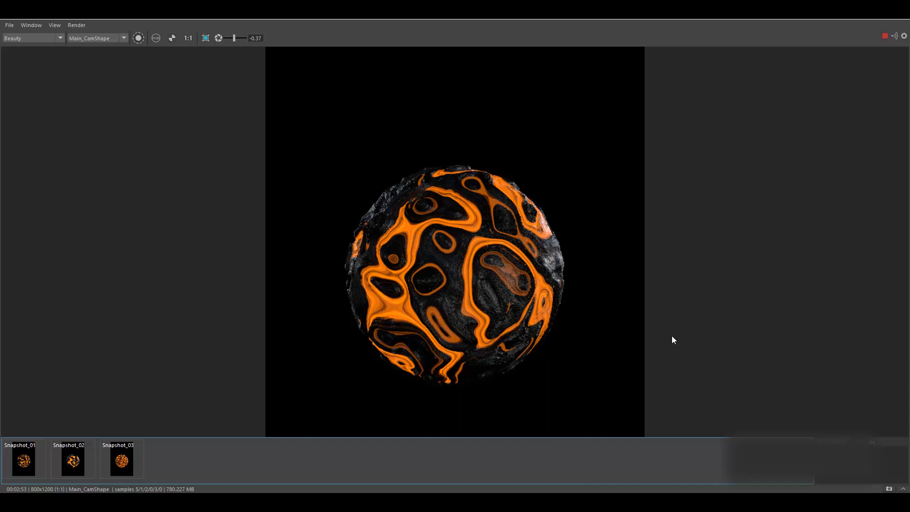
pyautogui.click(65, 468)
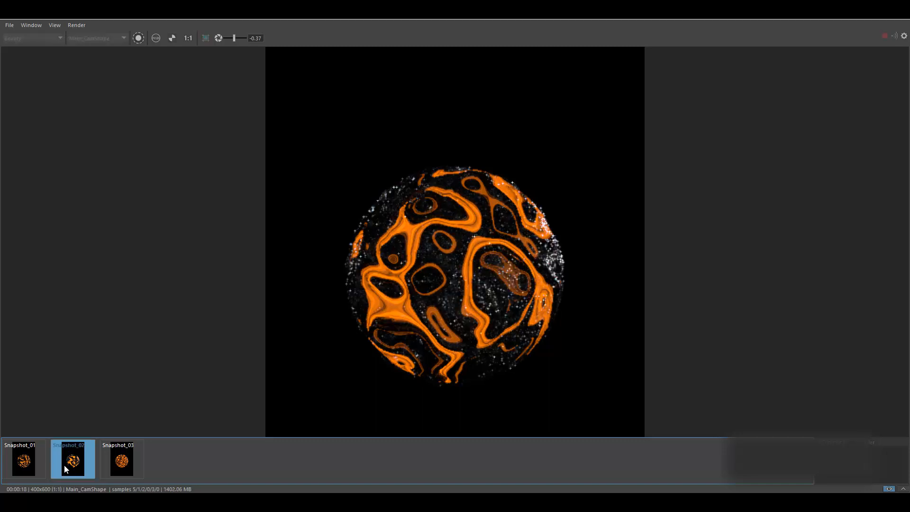
pyautogui.click(126, 459)
pyautogui.click(125, 464)
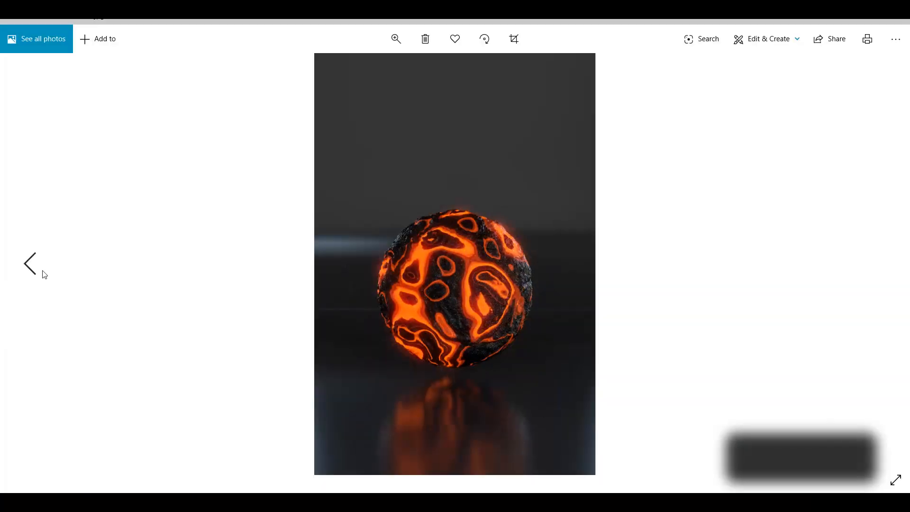
pyautogui.click(43, 272)
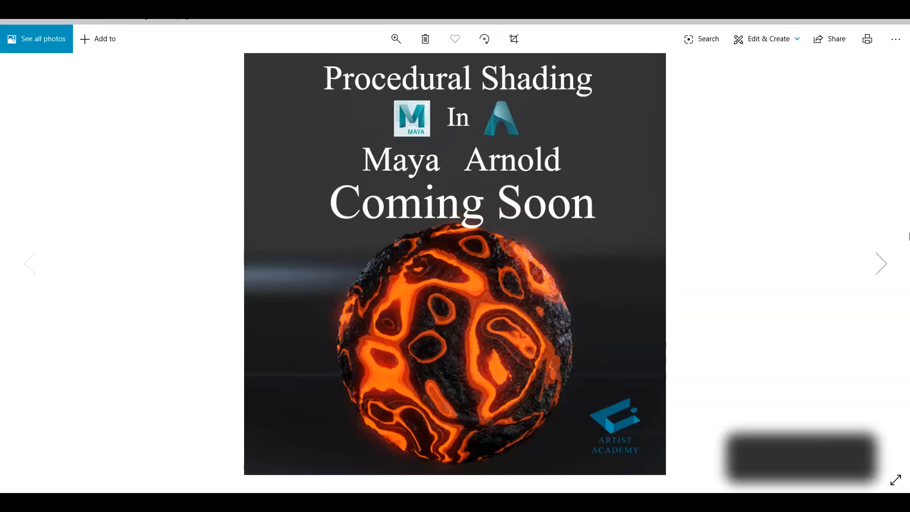
# - Step forward and back through the reference lava sphere images in Photos
pyautogui.click(862, 266)
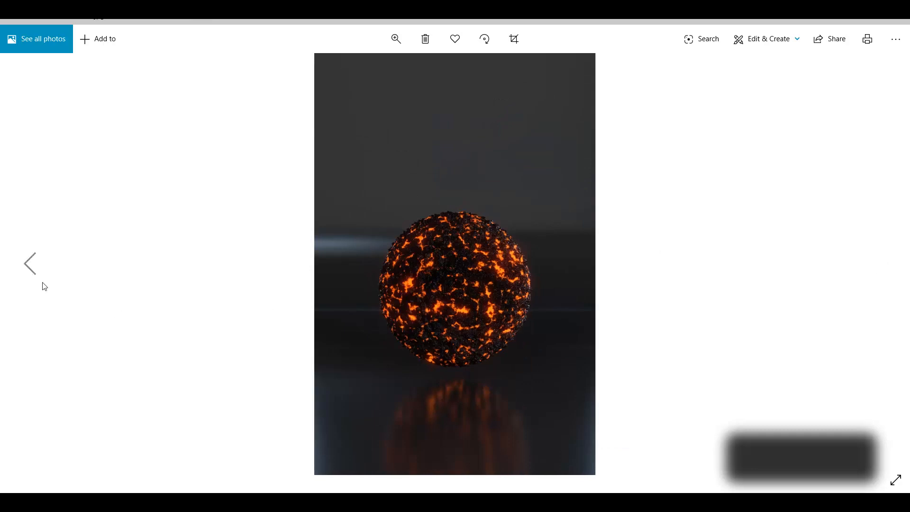
pyautogui.click(18, 271)
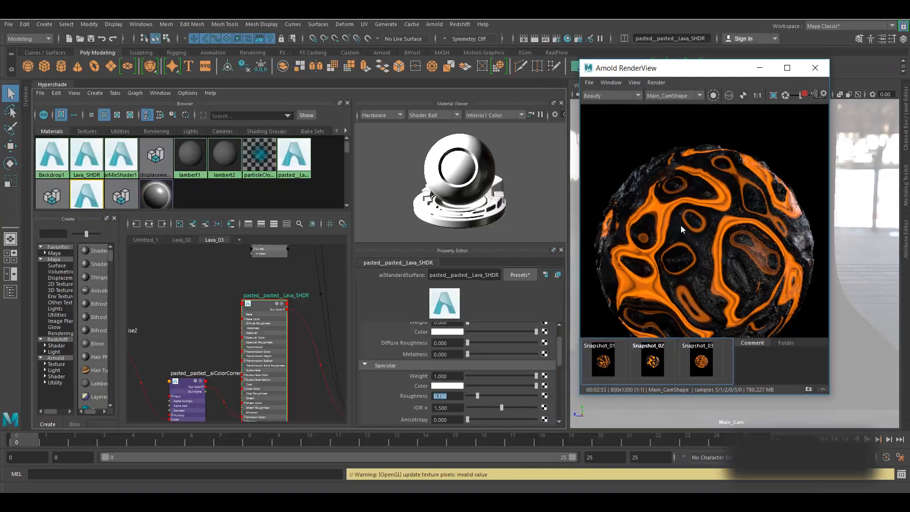
# - Close Arnold RenderView, save Lava_SHDR_Procedural_Tut_V001.ma, and switch to After Effects
pyautogui.scroll(-2, 681, 226)
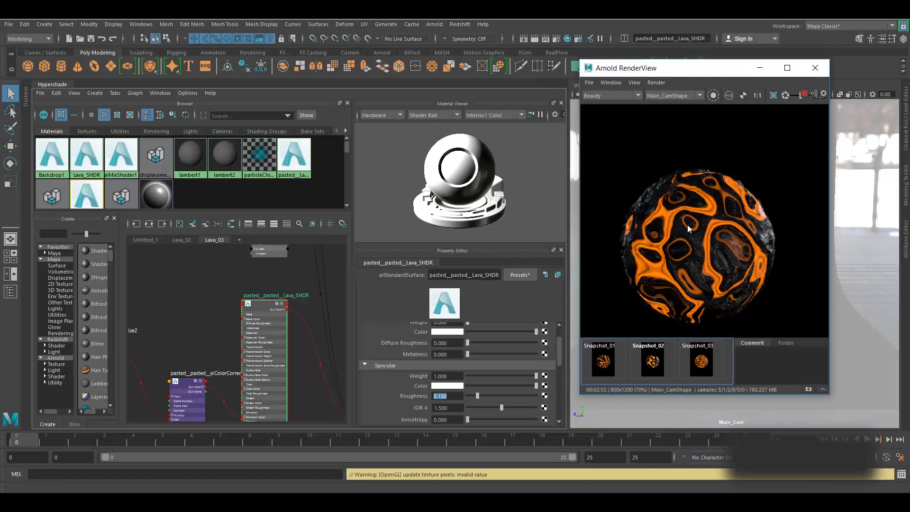
pyautogui.click(811, 70)
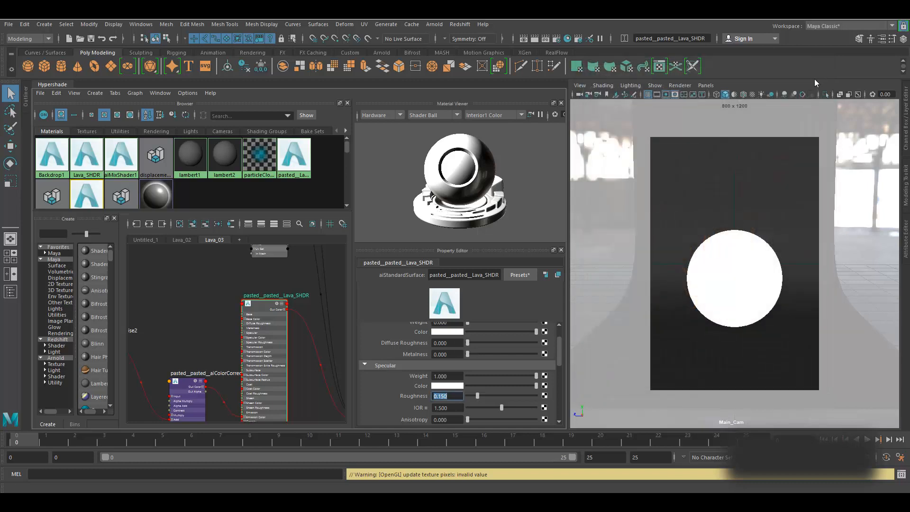
pyautogui.hotkey('ctrl', 's')
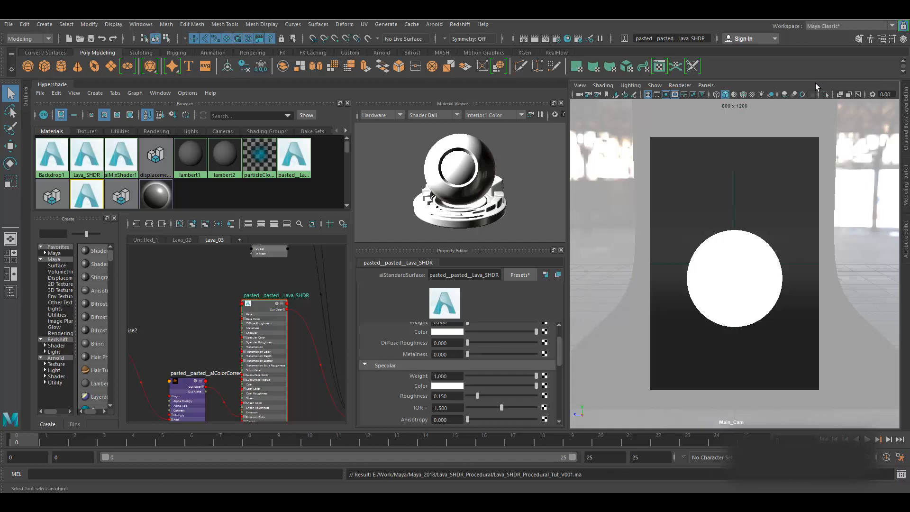
pyautogui.hotkey('alt', 'Tab')
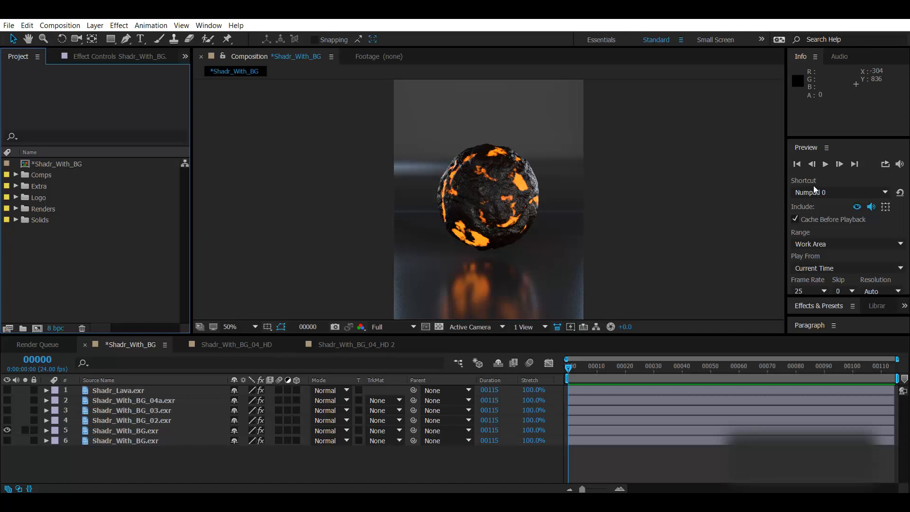
# - Close the Shadr_With_BG_04_HD and Shadr_With_BG_04_HD 2 composition tabs
pyautogui.click(228, 349)
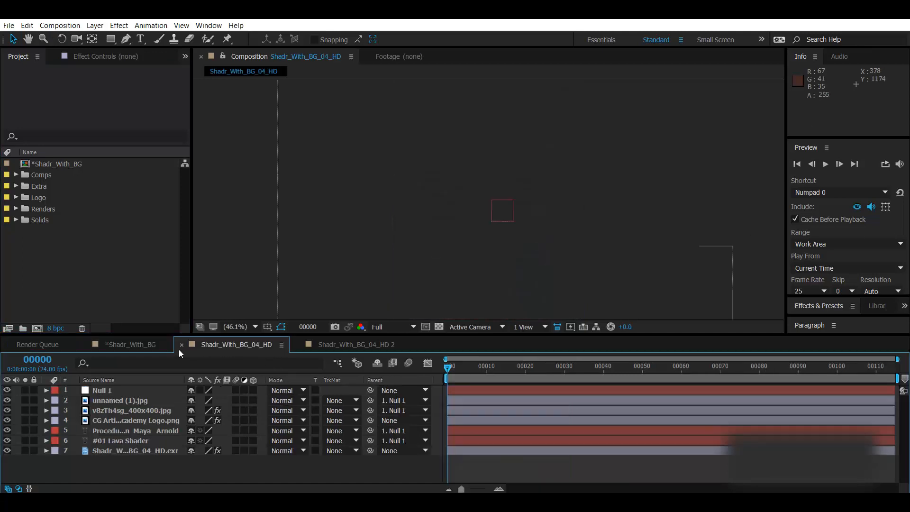
pyautogui.click(182, 345)
pyautogui.click(182, 345)
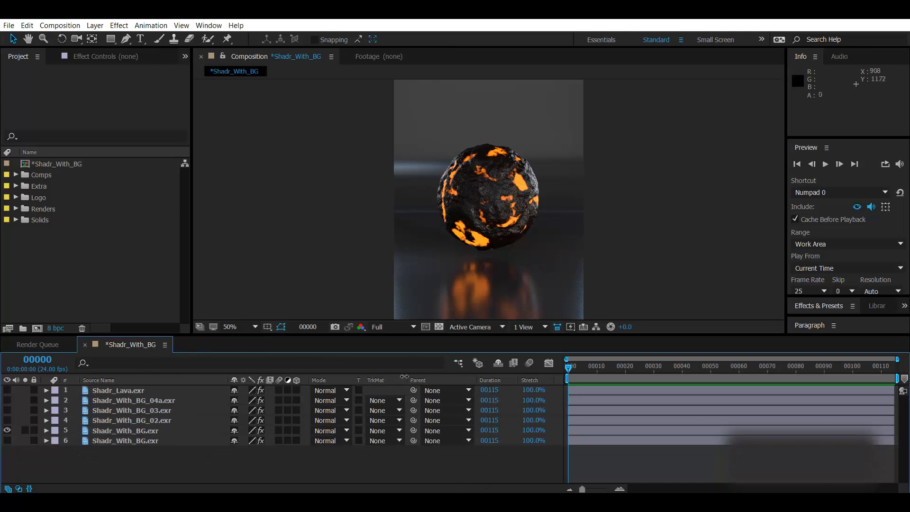
# - Enable the Levels and Glow effects on the Shadr_With_BG.exr layer and view at 100%
pyautogui.click(115, 430)
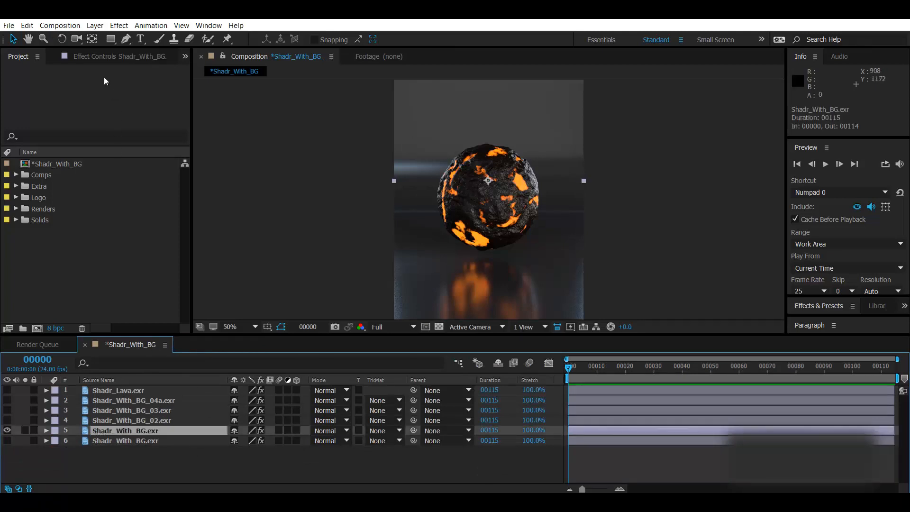
pyautogui.click(80, 57)
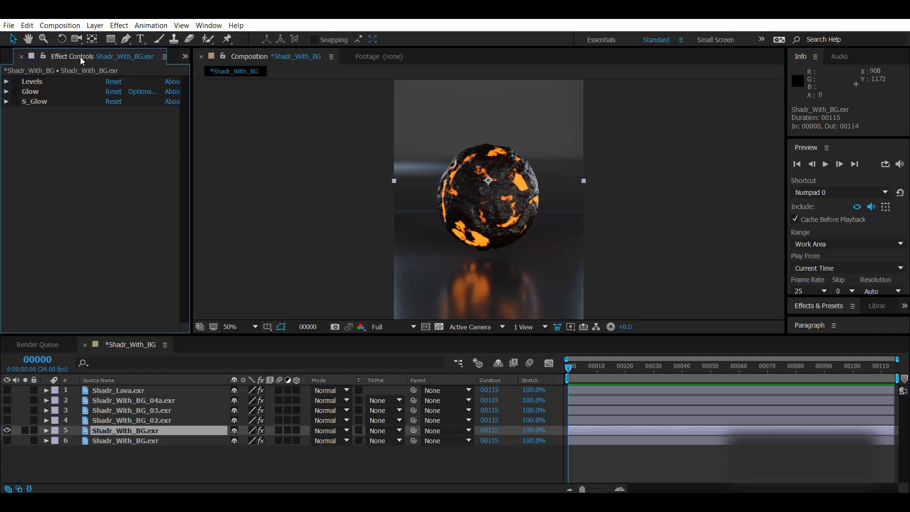
pyautogui.click(16, 81)
pyautogui.click(17, 82)
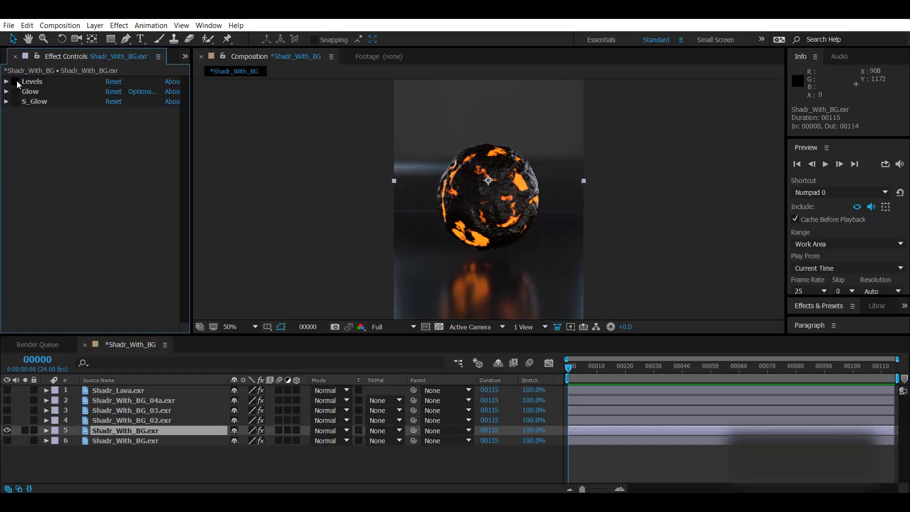
pyautogui.click(16, 82)
pyautogui.click(16, 93)
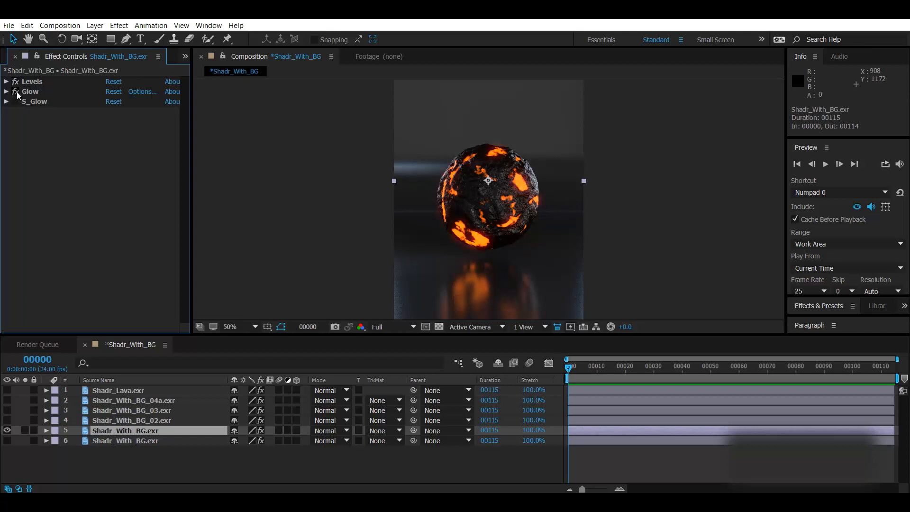
pyautogui.press('/')
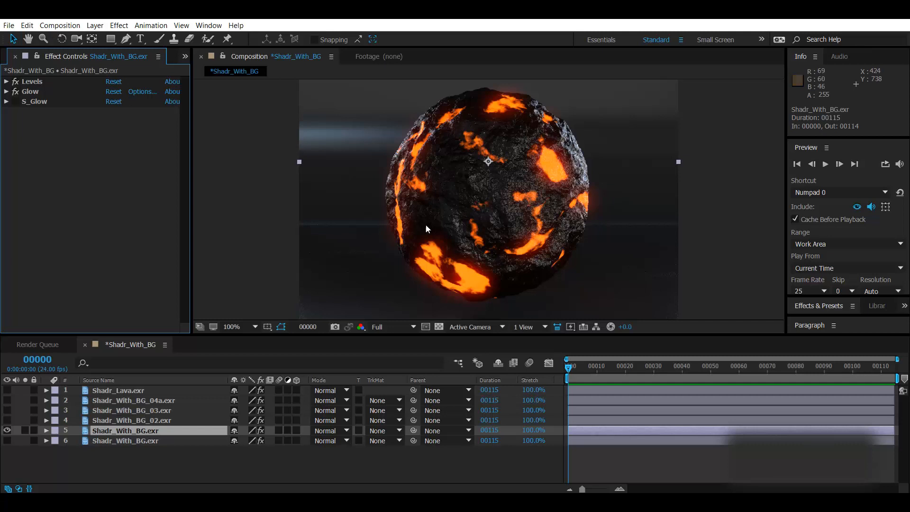
# - Compare Glow and S_Glow on and off, leaving both enabled
pyautogui.click(16, 92)
pyautogui.click(18, 93)
pyautogui.click(19, 102)
pyautogui.click(19, 102)
pyautogui.click(19, 102)
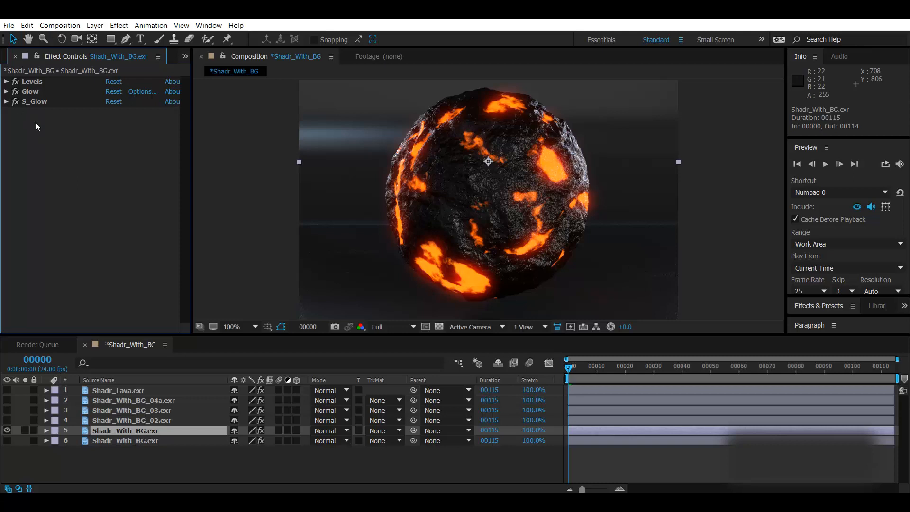
# - Make the Shadr_With_BG_03.exr layer visible and turn off its three effects
pyautogui.click(7, 411)
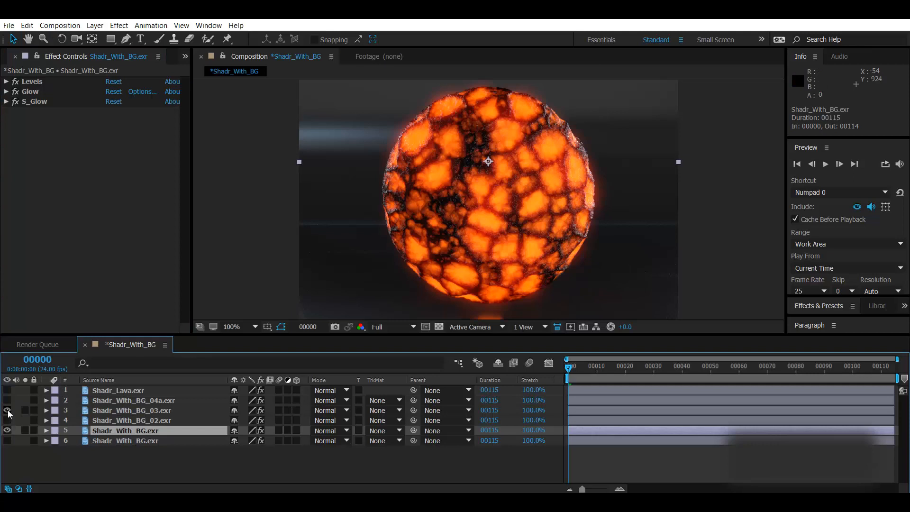
pyautogui.click(124, 412)
pyautogui.moveTo(15, 81)
pyautogui.mouseDown()
pyautogui.moveTo(21, 114)
pyautogui.moveTo(18, 82)
pyautogui.mouseUp()
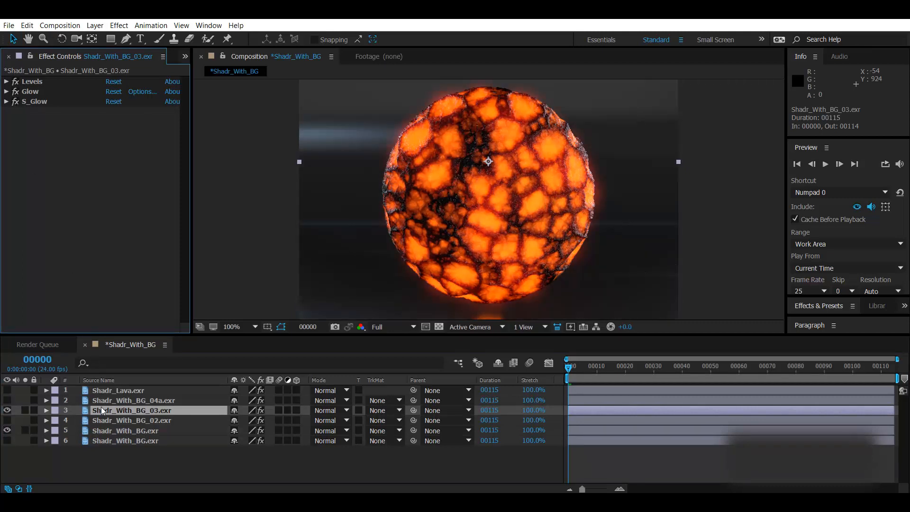
# - Show the Shadr_With_BG_04a.exr layer with Levels, Glow and S_Glow enabled
pyautogui.click(103, 400)
pyautogui.click(7, 400)
pyautogui.click(16, 81)
pyautogui.moveTo(16, 100); pyautogui.dragTo(17, 102)
pyautogui.click(15, 82)
pyautogui.click(16, 91)
pyautogui.click(15, 92)
pyautogui.click(16, 102)
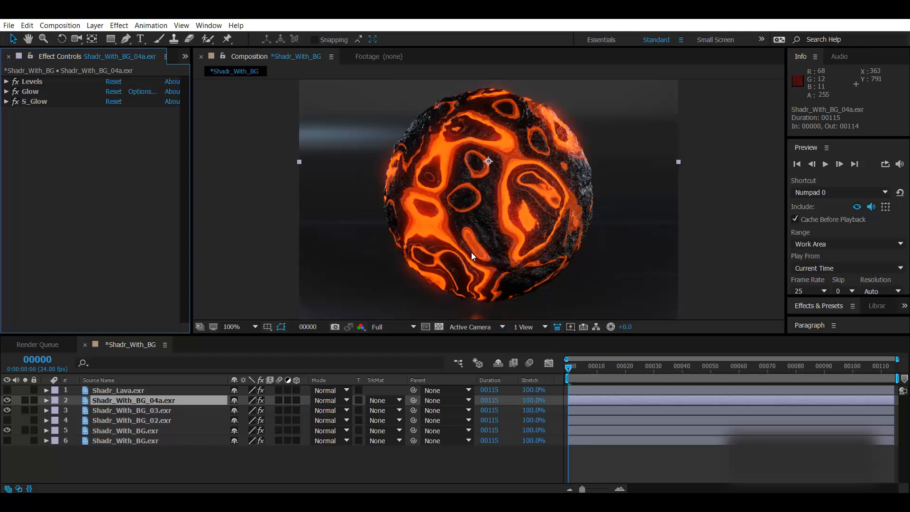
# - Maximize the composition viewer, restore the Project panel, and save the project
pyautogui.press('`')
pyautogui.press('`')
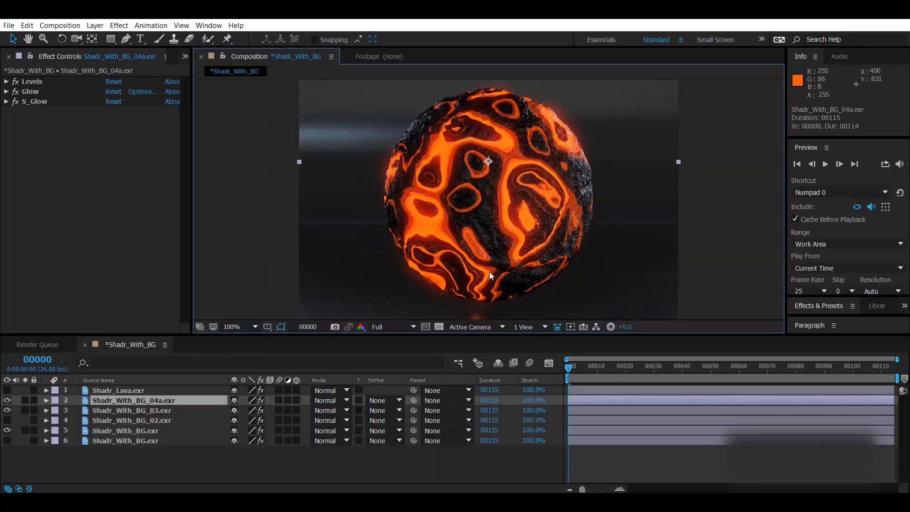
pyautogui.click(185, 56)
pyautogui.click(193, 73)
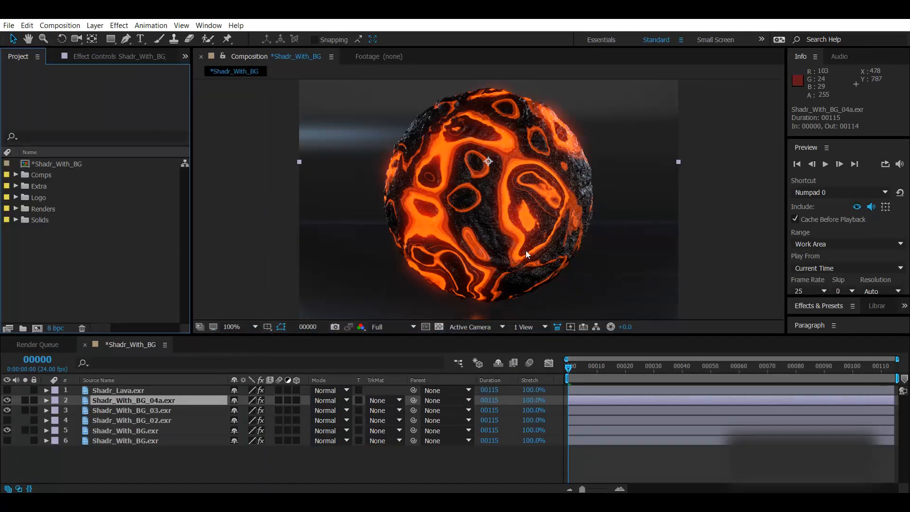
pyautogui.hotkey('ctrl', 's')
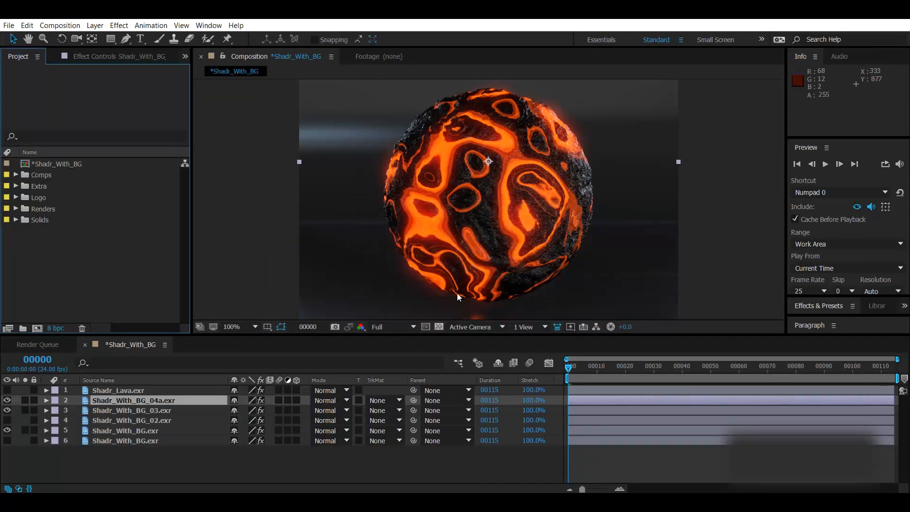